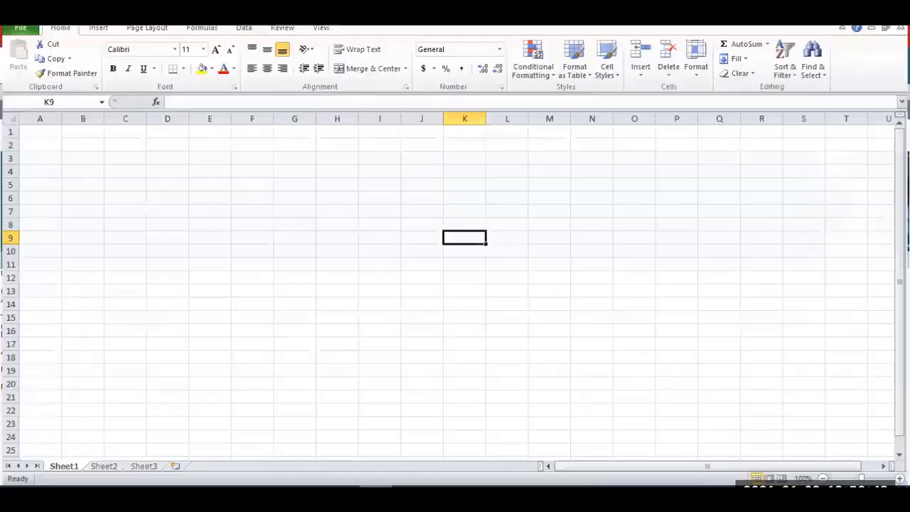
click(251, 196)
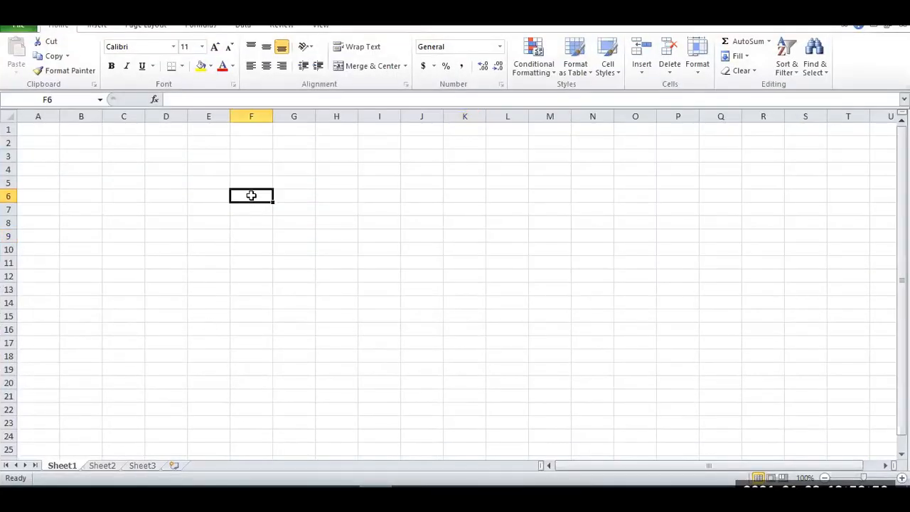
text(Hunt)
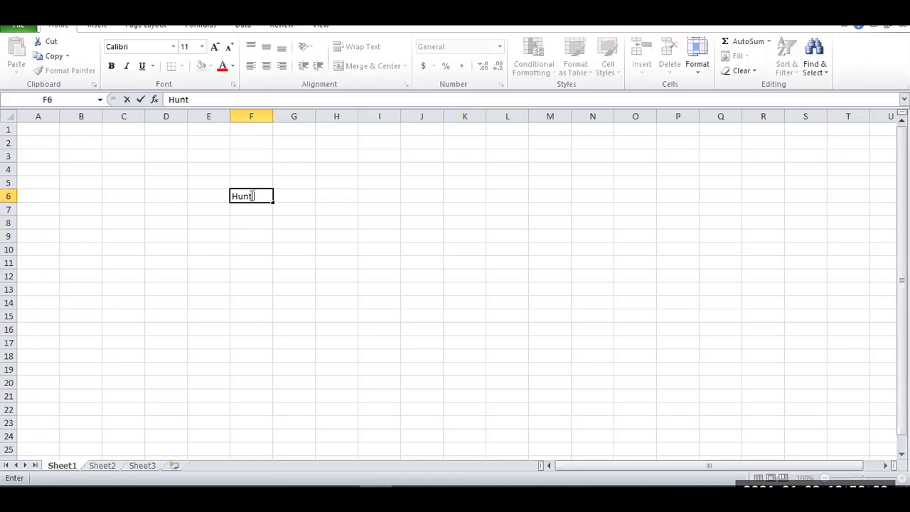
key(BackSpace)
key(BackSpace)
key(BackSpace)
key(BackSpace)
key(Return)
Label cell F6 "Hunt Pilot" and cell H6 "Hunt List".
click(251, 195)
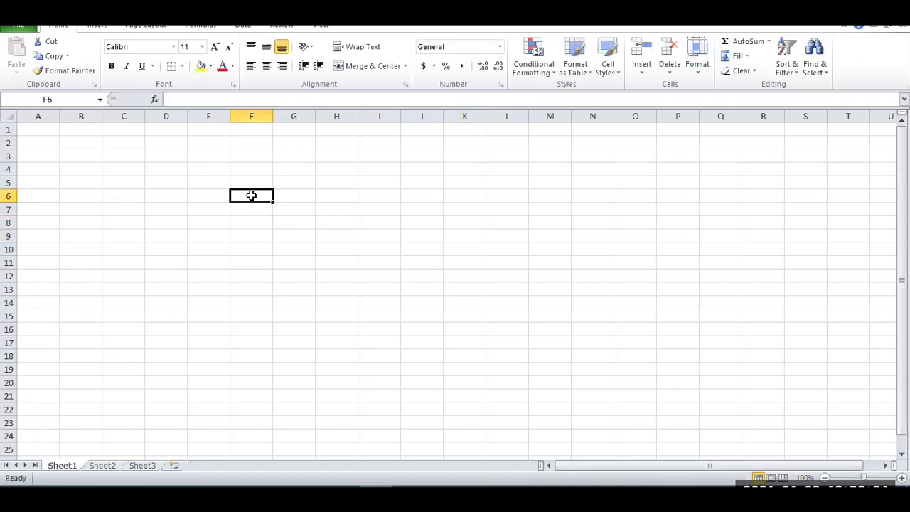
text(Hunt Pilot)
key(Return)
key(Up)
key(Right)
key(Right)
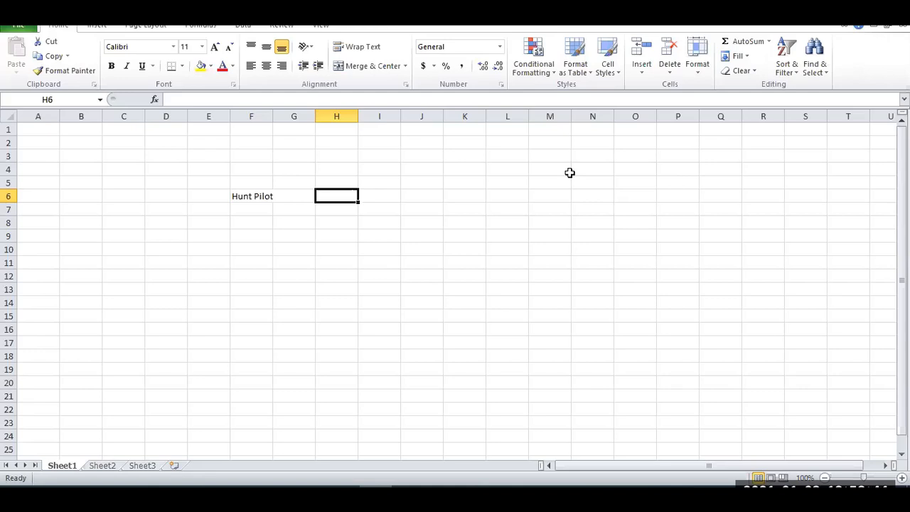
text(Hunt List)
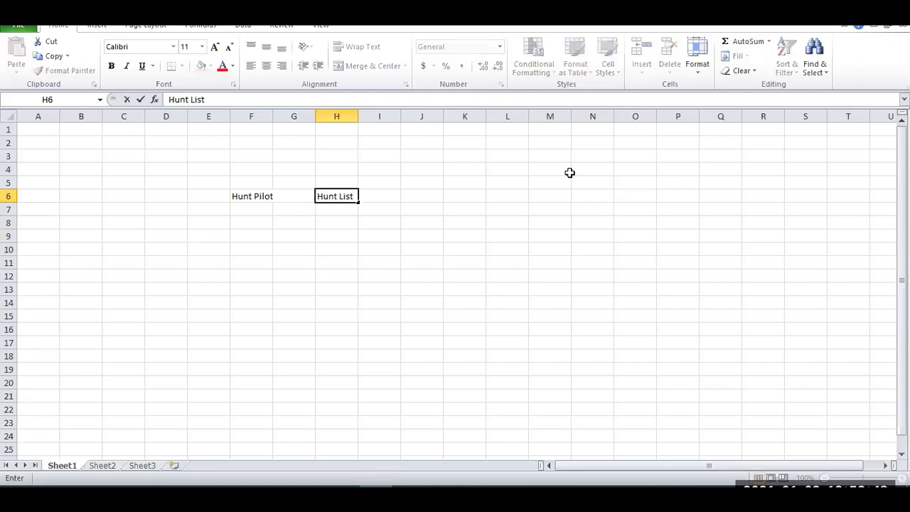
Enter the label "Line Group" in cell J6, two columns after Hunt List.
key(Tab)
key(Tab)
text(Ling)
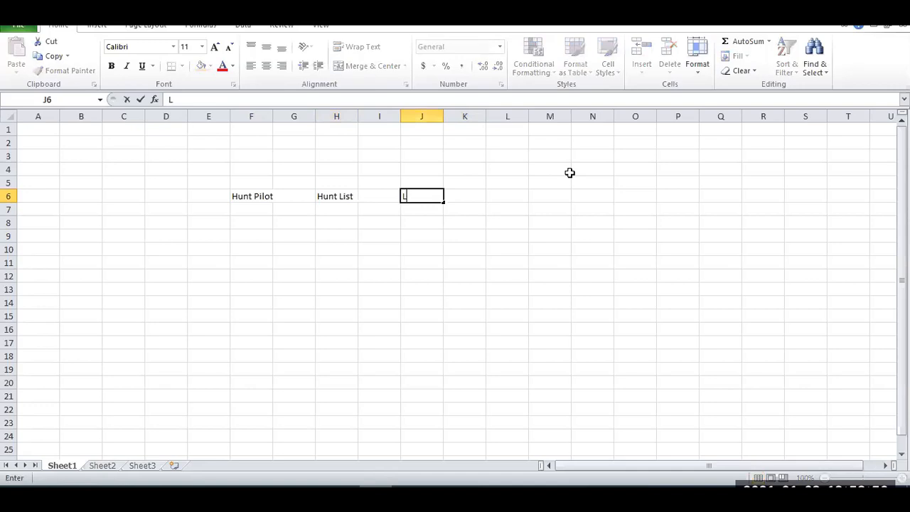
key(BackSpace)
text(e Group)
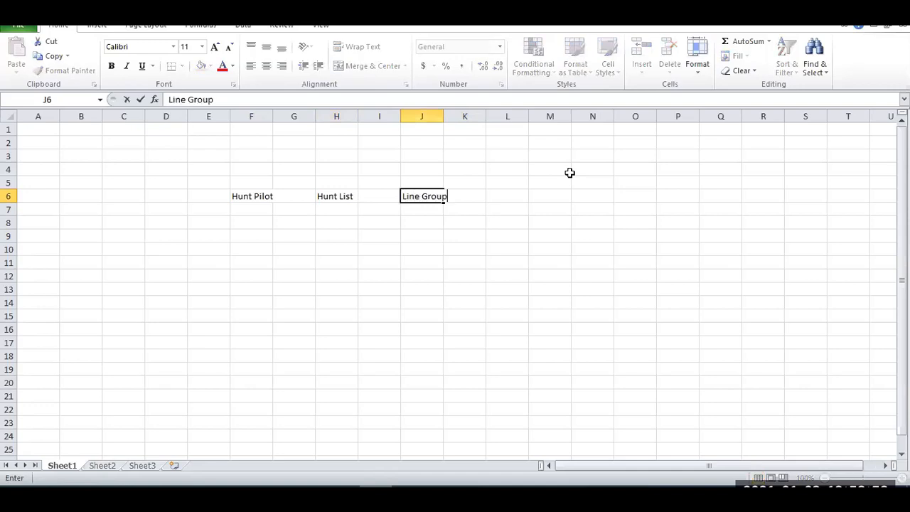
Enter "Line Group Member 1" in cell L6 and fit column L to its text.
key(Tab)
key(Tab)
text(Line G)
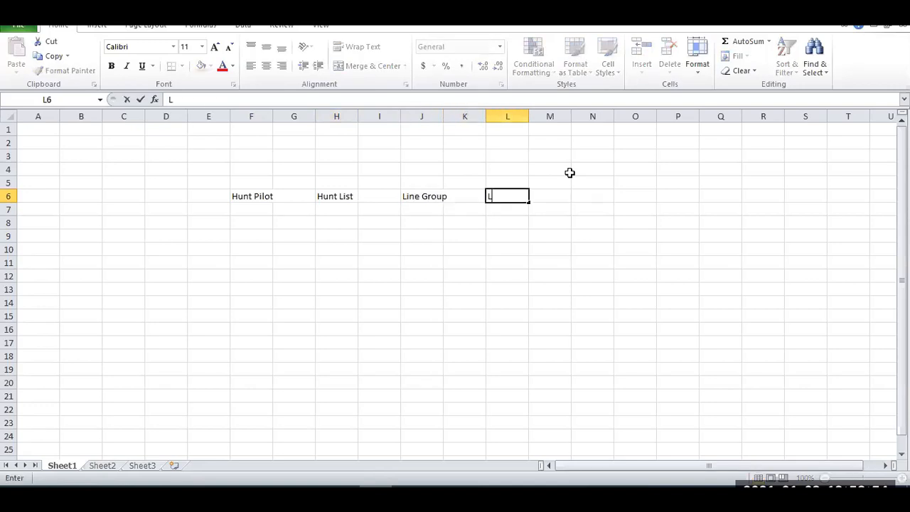
text(roup)
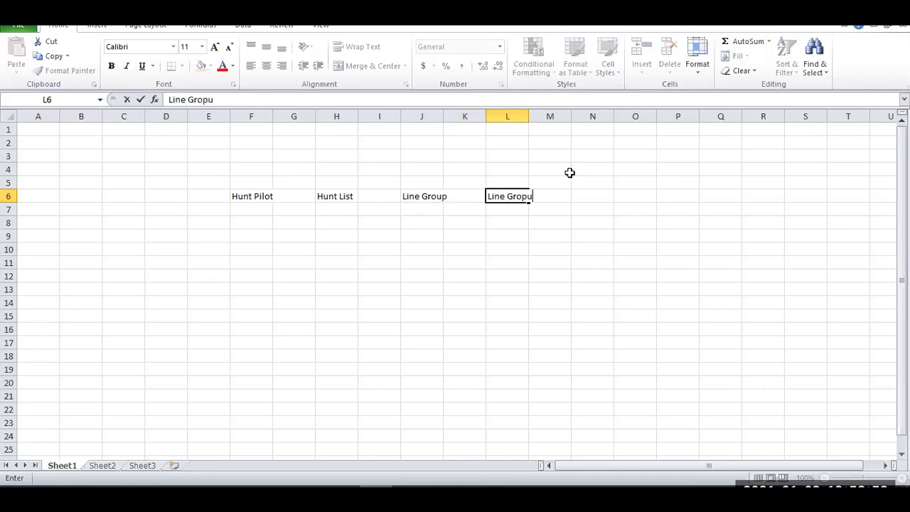
key(BackSpace)
key(BackSpace)
text(up Members)
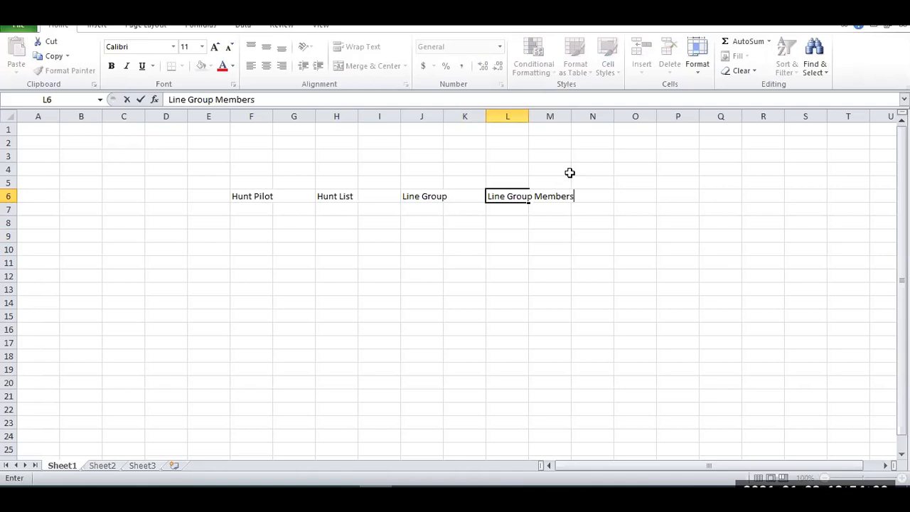
key(BackSpace)
text(1)
key(Return)
key(Up)
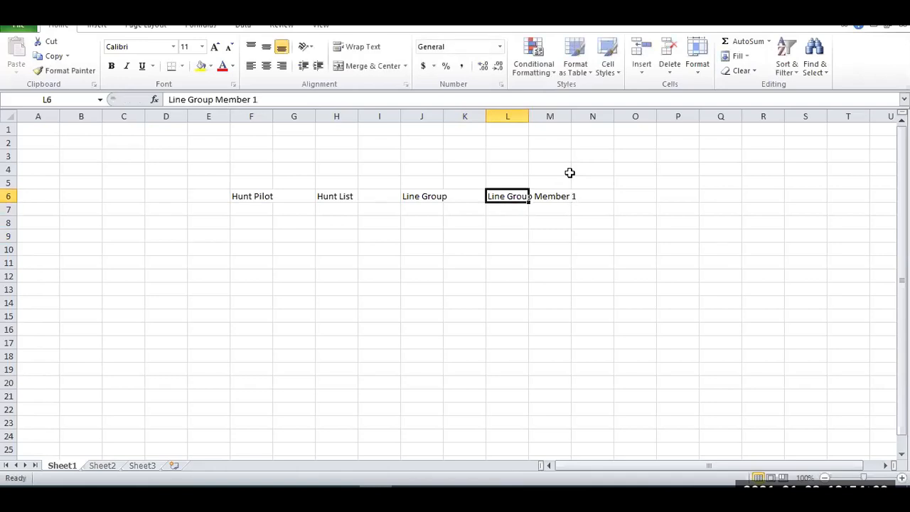
double_click(534, 116)
Enter the label "Caller" in cell C6, on the same row as the hunt labels.
click(115, 194)
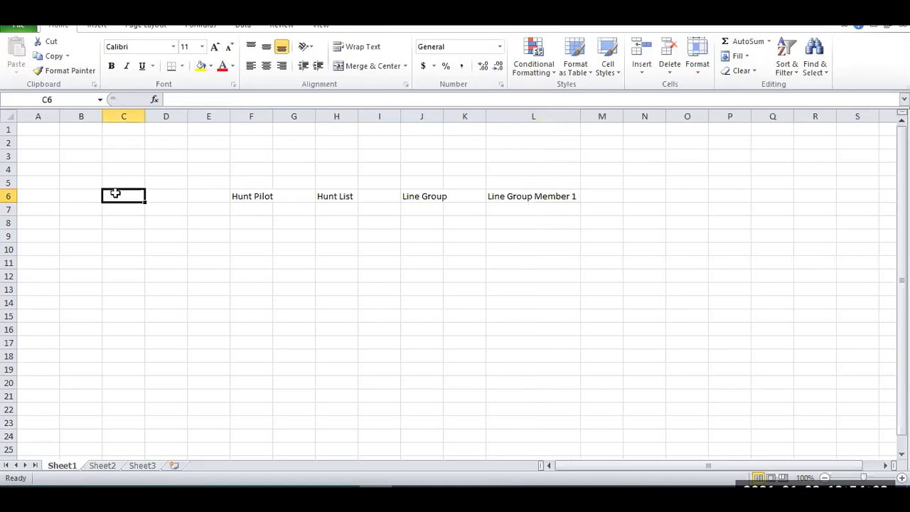
text(Caller)
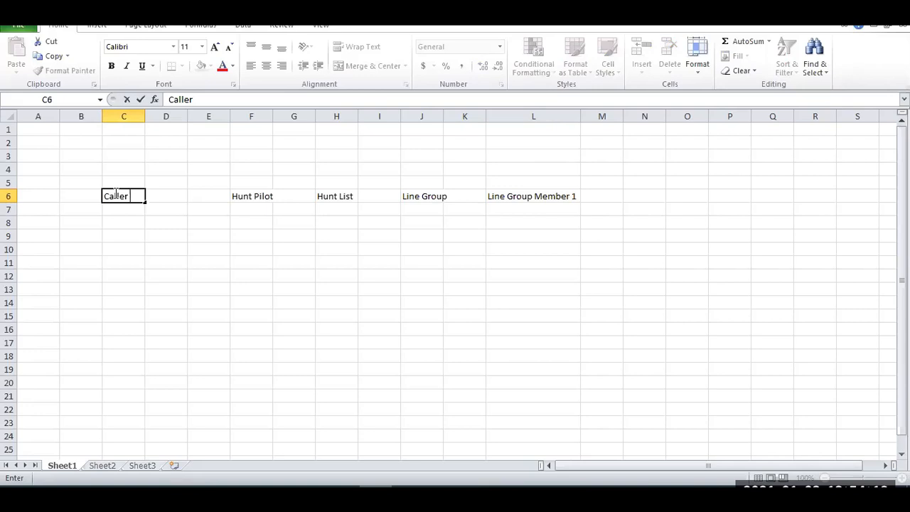
key(Return)
click(115, 194)
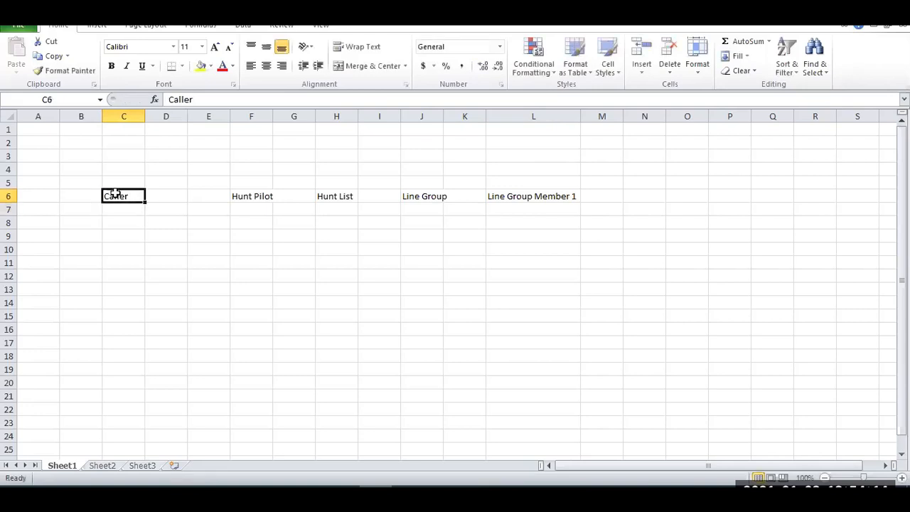
Enter "Extension 5000" in cell D6 beside Caller and fit column D to its text.
key(Tab)
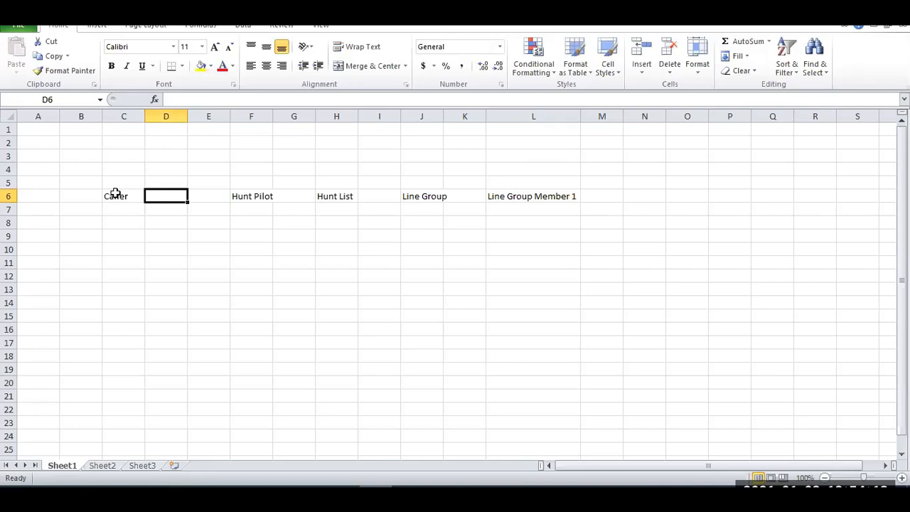
text(Extension)
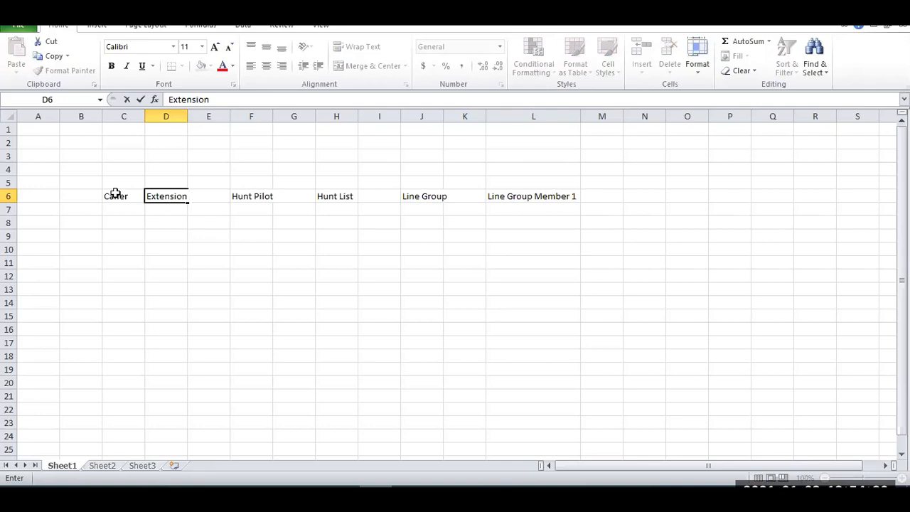
text( 5000)
key(Return)
key(Up)
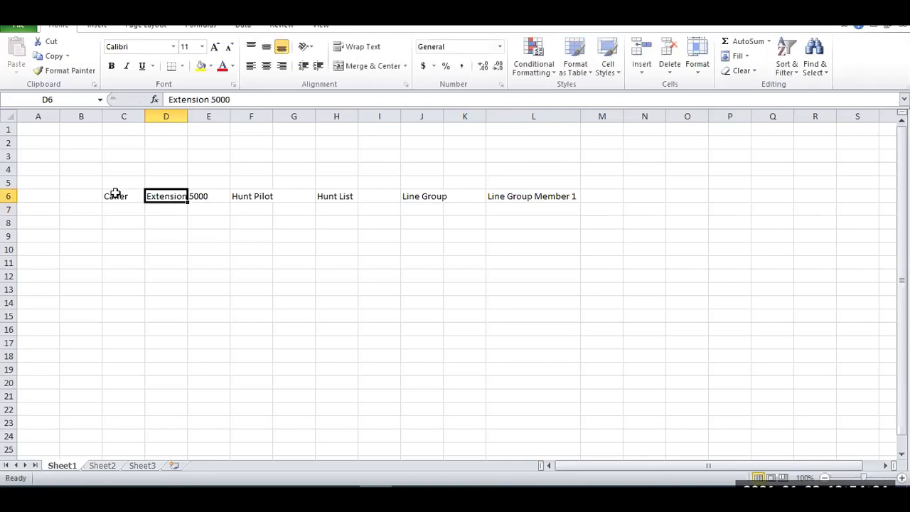
double_click(188, 116)
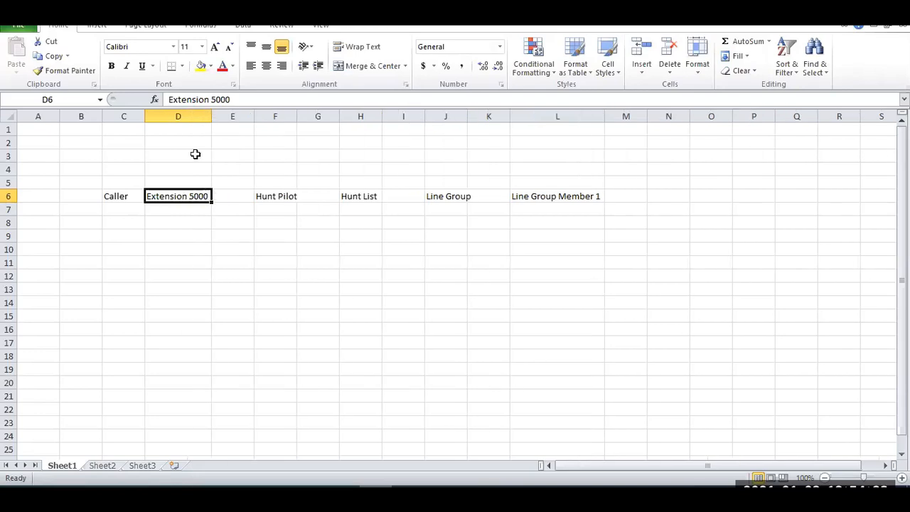
click(226, 199)
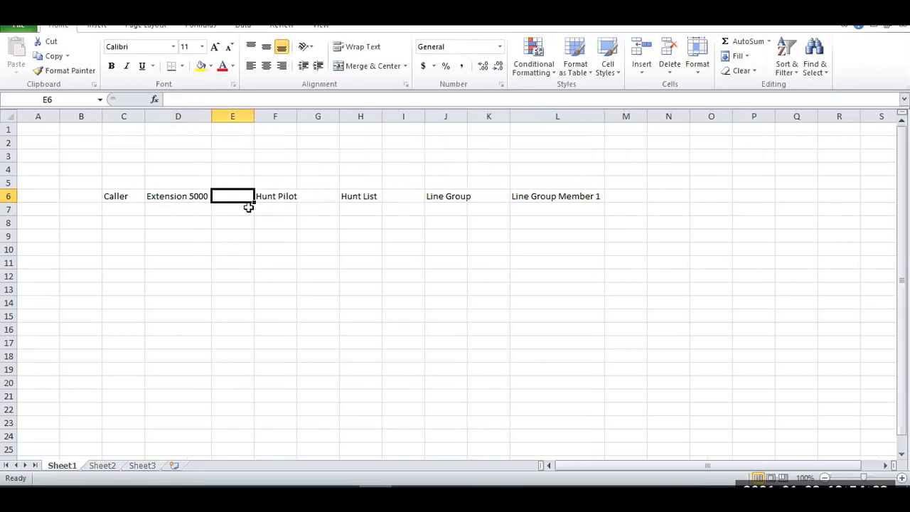
text(-->>>)
key(Right)
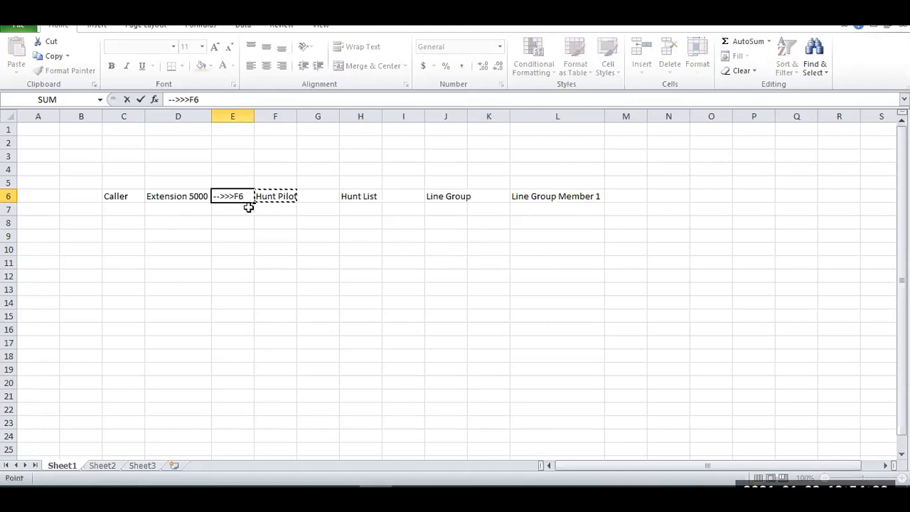
key(Escape)
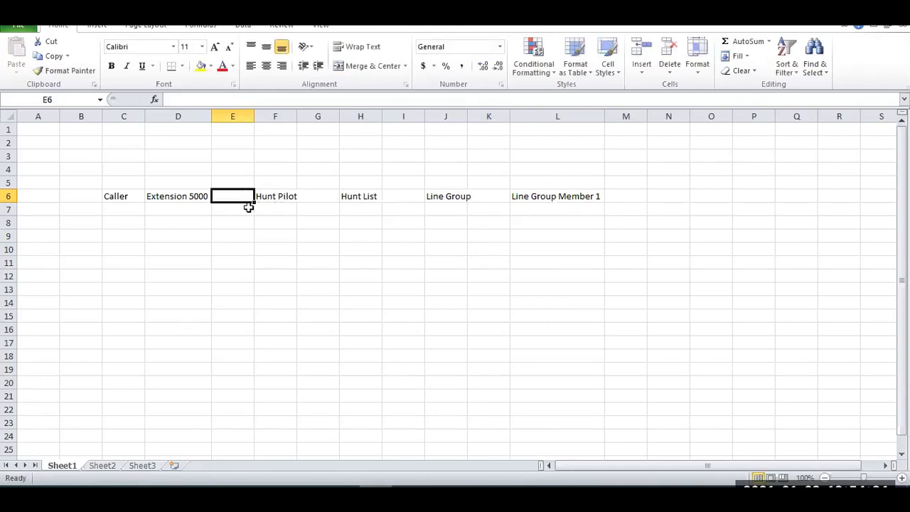
Enter ">>" in cell E6 as an arrow between Extension 5000 and Hunt Pilot.
double_click(235, 197)
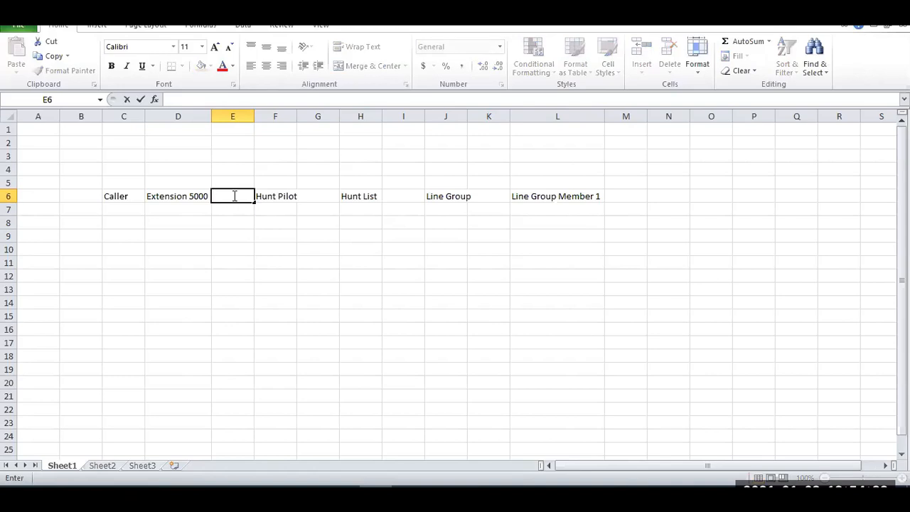
text(>>)
key(Return)
click(233, 196)
Enter 5000 in cell F7, directly below the Hunt Pilot label.
key(Right)
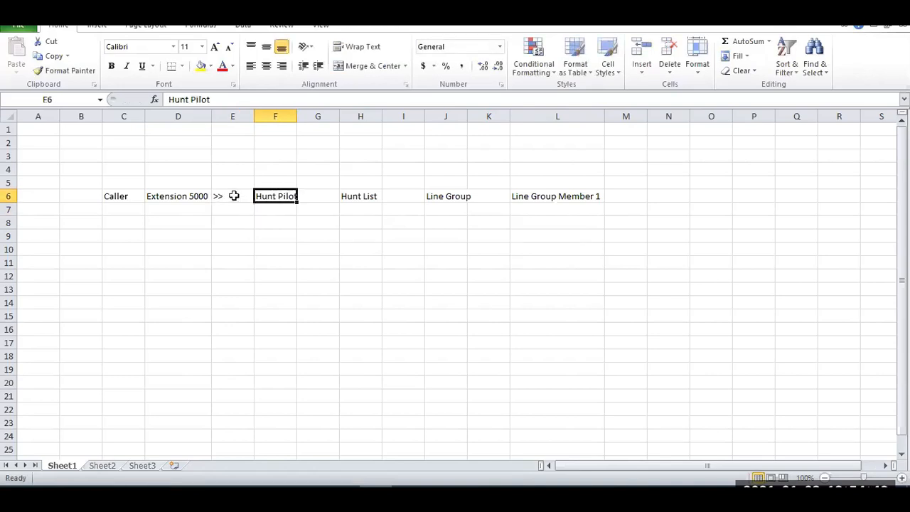
key(Down)
text(5000)
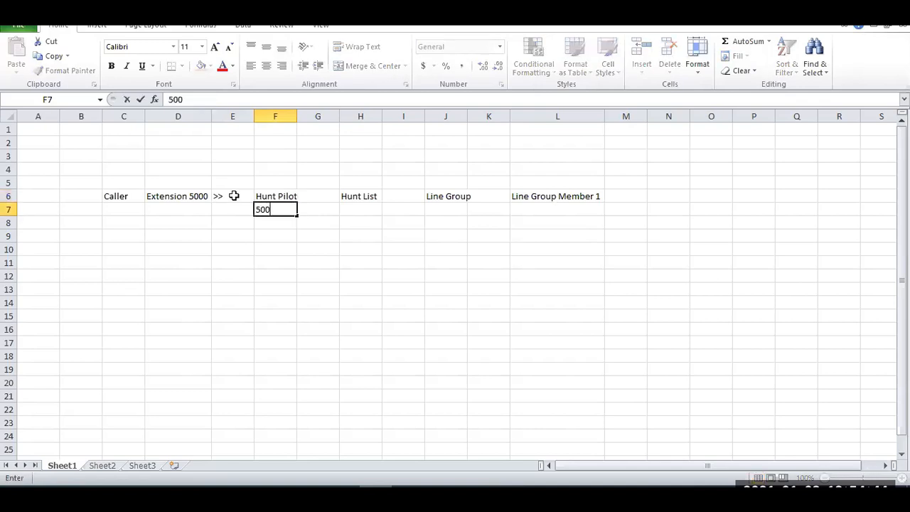
key(Return)
key(Up)
key(Up)
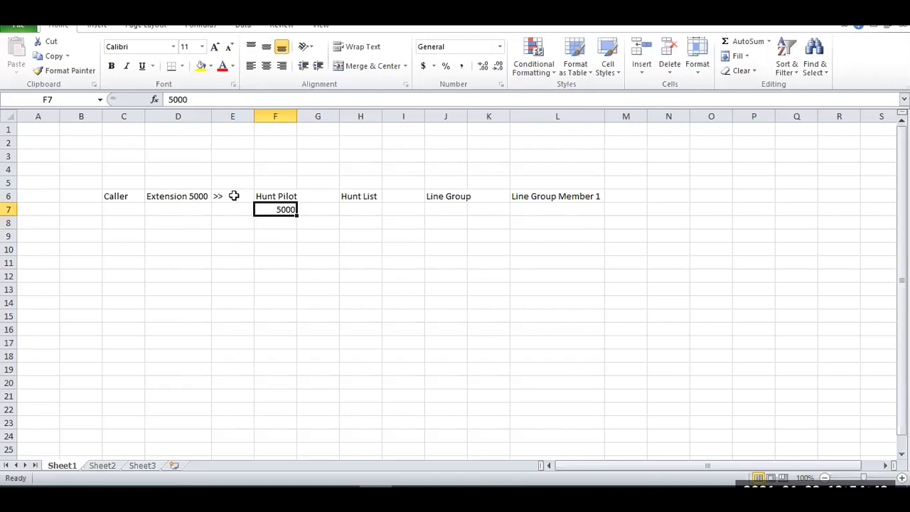
Change the Line Group label in cell J6 to "Line Group 1" and fit column J to its text.
key(Right)
key(Right)
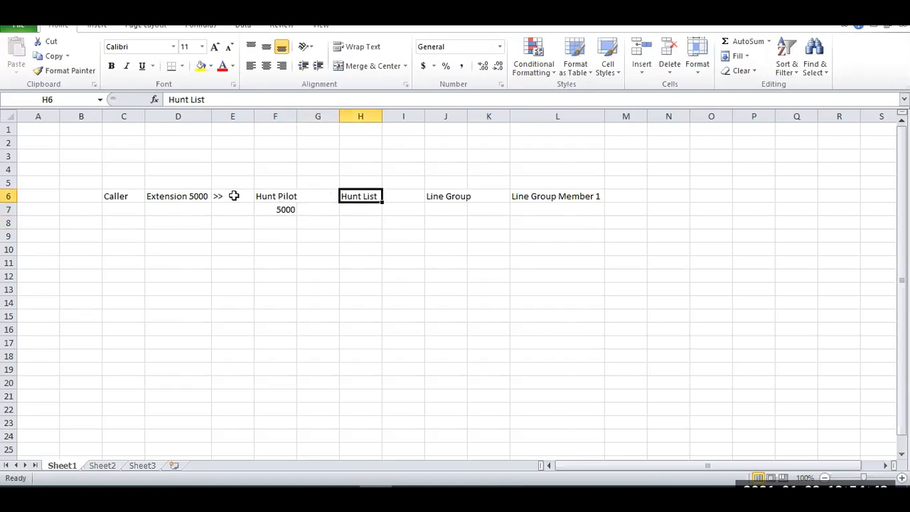
key(Down)
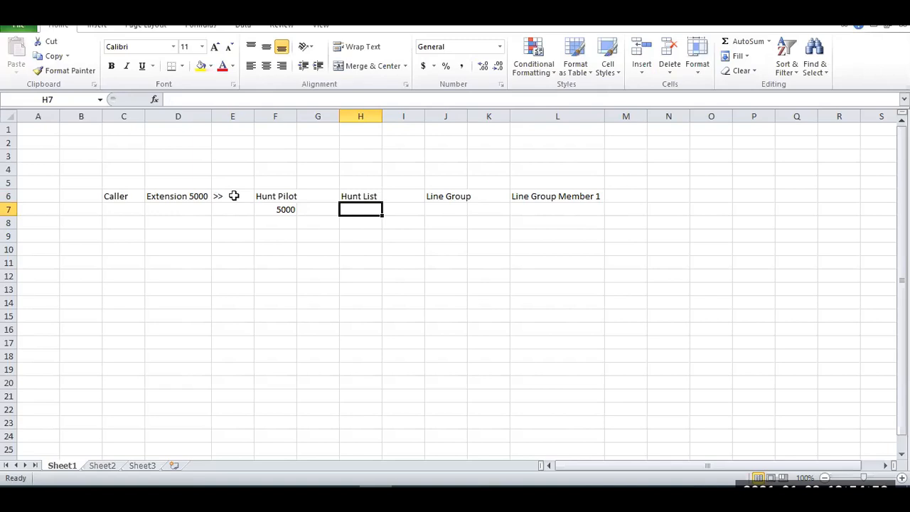
key(Up)
key(Right)
key(Right)
key(Down)
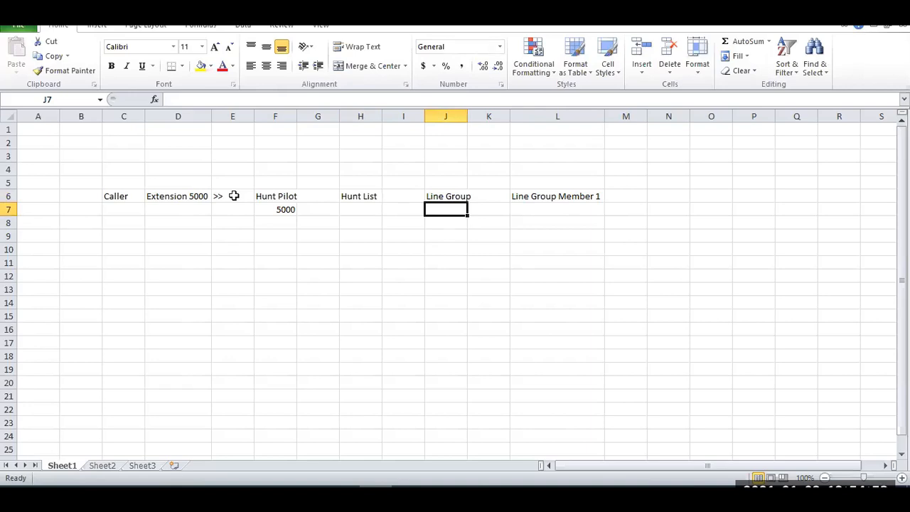
key(Up)
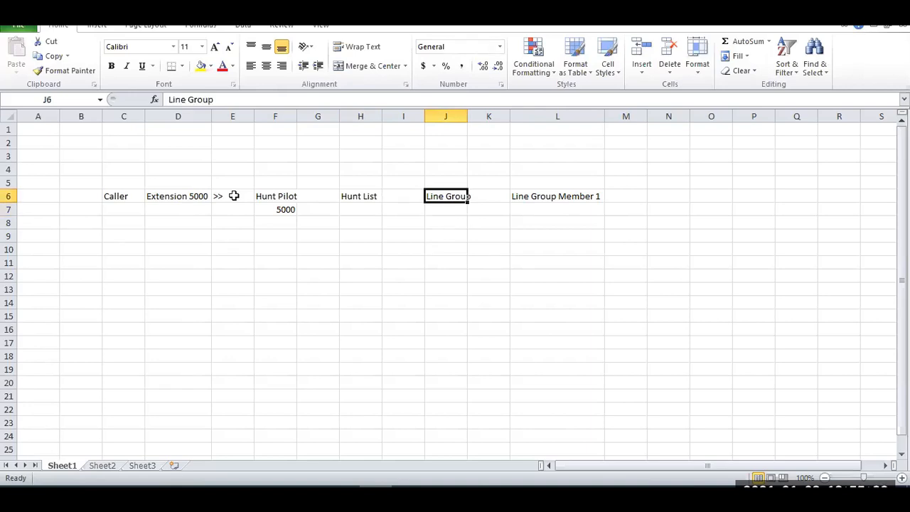
key(F2)
text(1)
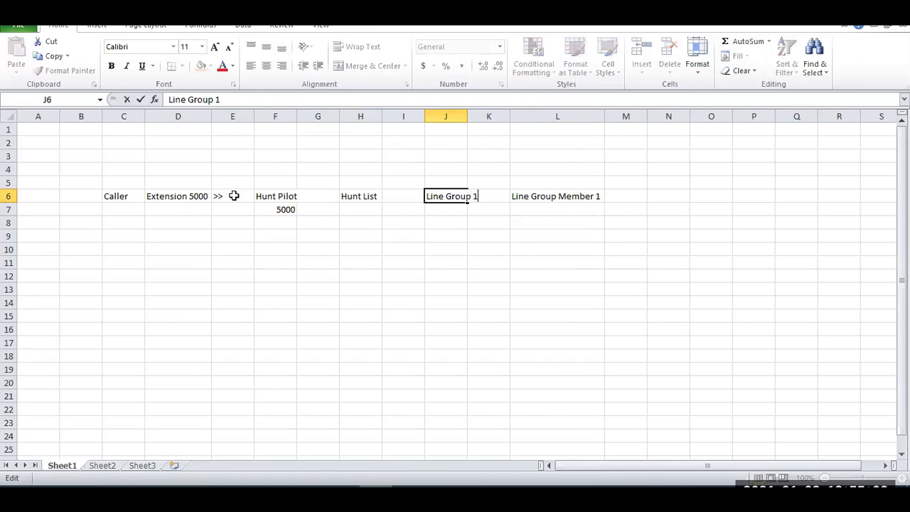
key(Return)
key(Up)
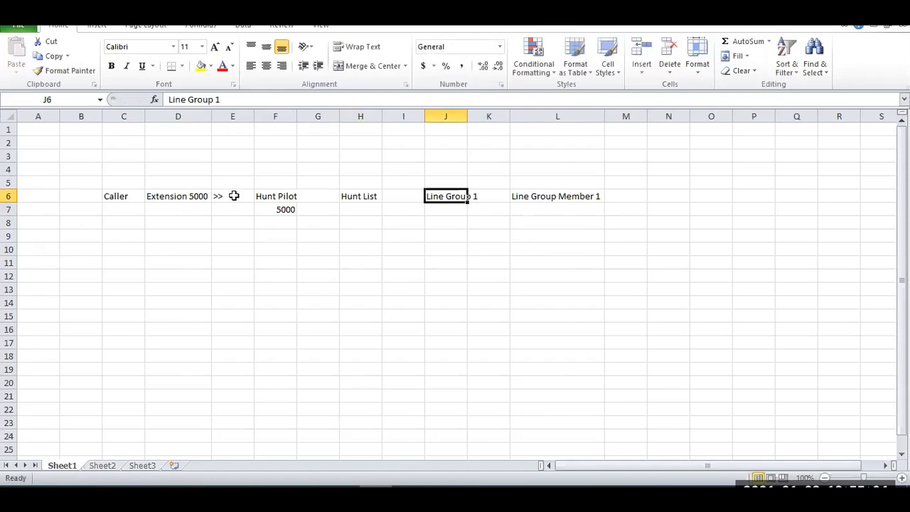
double_click(469, 116)
Extend the Line Group Member 1 label as a series from L6 down to L10, ending at Line Group Member 5.
click(549, 196)
click(545, 208)
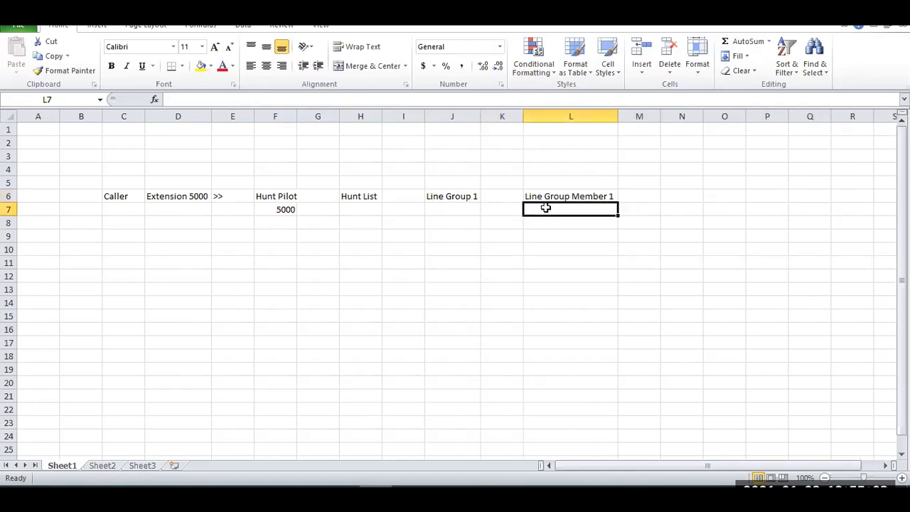
click(561, 196)
drag(617, 203, 616, 259)
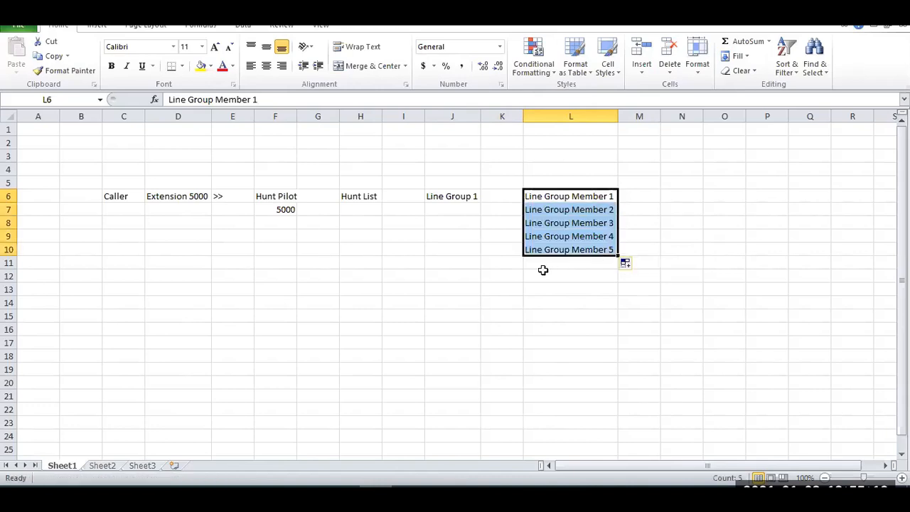
Enter "Line Group 2" in cell J12, below Line Group 1.
click(465, 276)
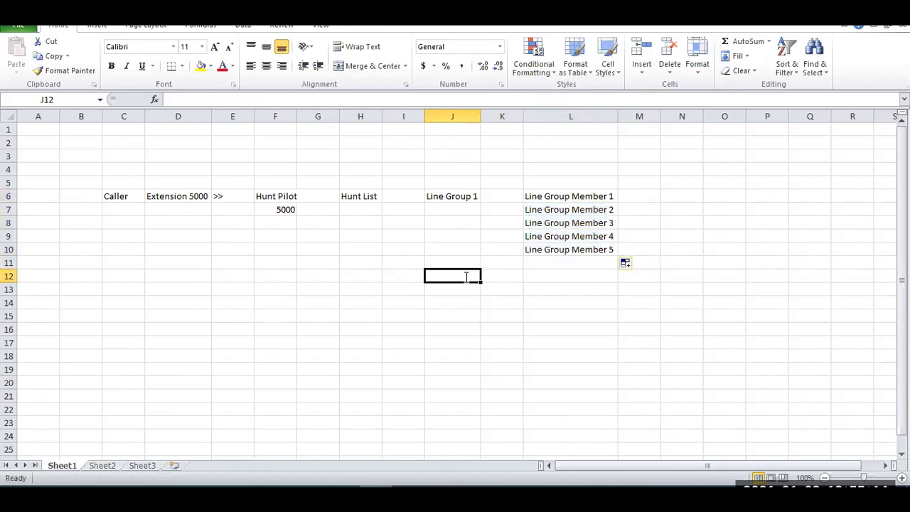
text(Line grop)
key(BackSpace)
key(BackSpace)
key(BackSpace)
key(BackSpace)
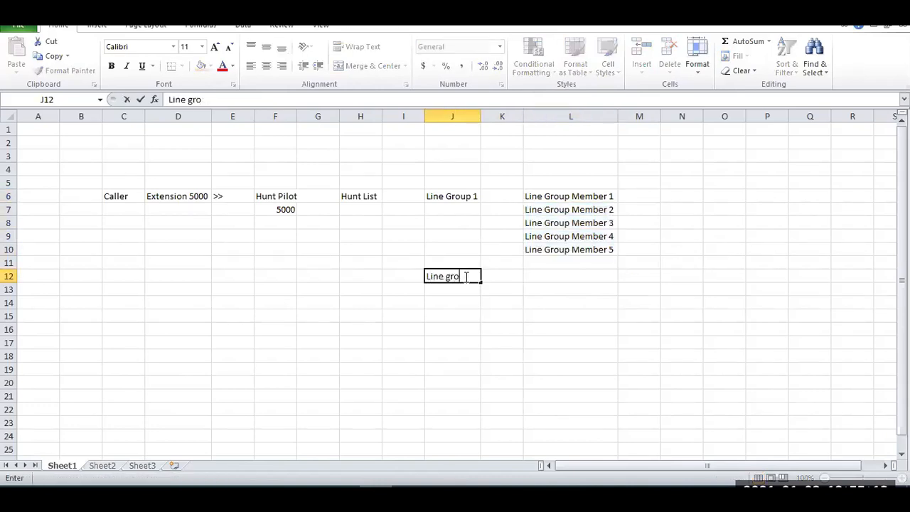
text(Group 2)
key(Return)
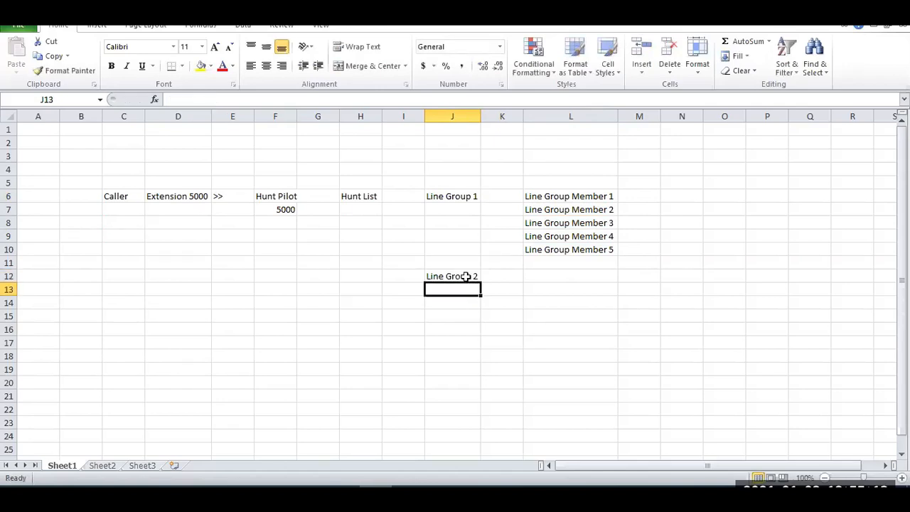
Copy the Line Group Member 1 label from L6 to L12 and extend it as a series down to Line Group Member 5 in L16.
click(562, 199)
key(ctrl+c)
click(552, 277)
key(ctrl+v)
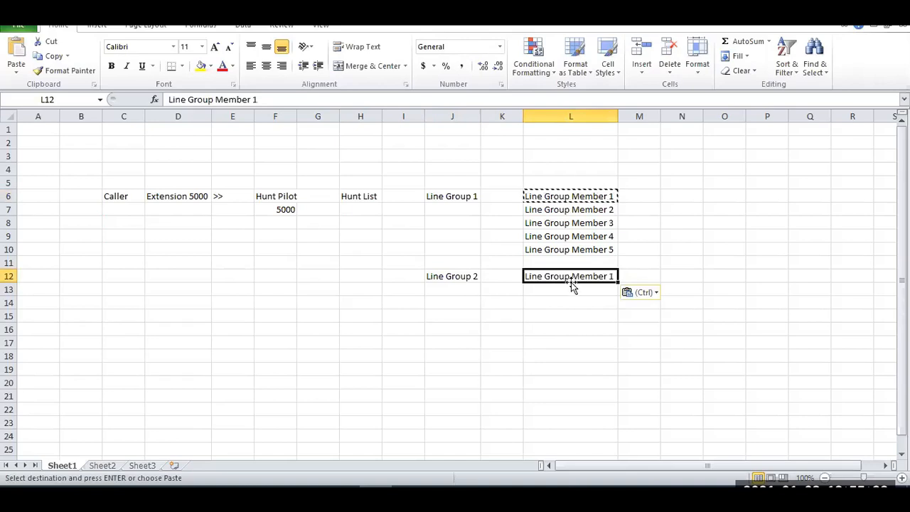
drag(617, 283, 610, 335)
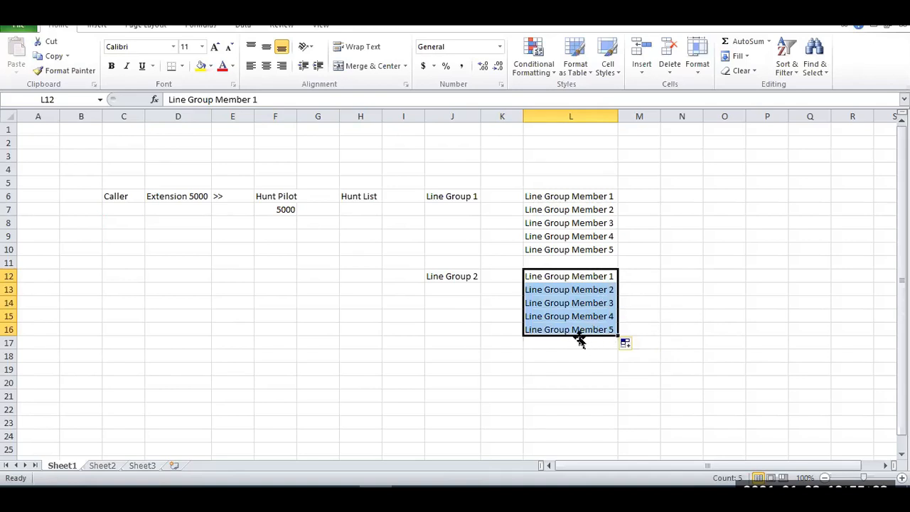
Enter 1000 in cell M6, beside the first group's Line Group Member 1.
click(573, 198)
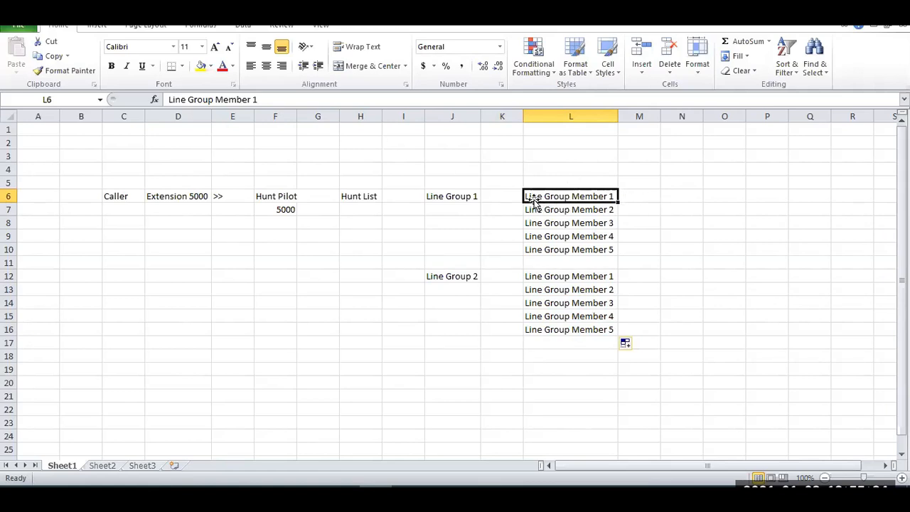
click(636, 197)
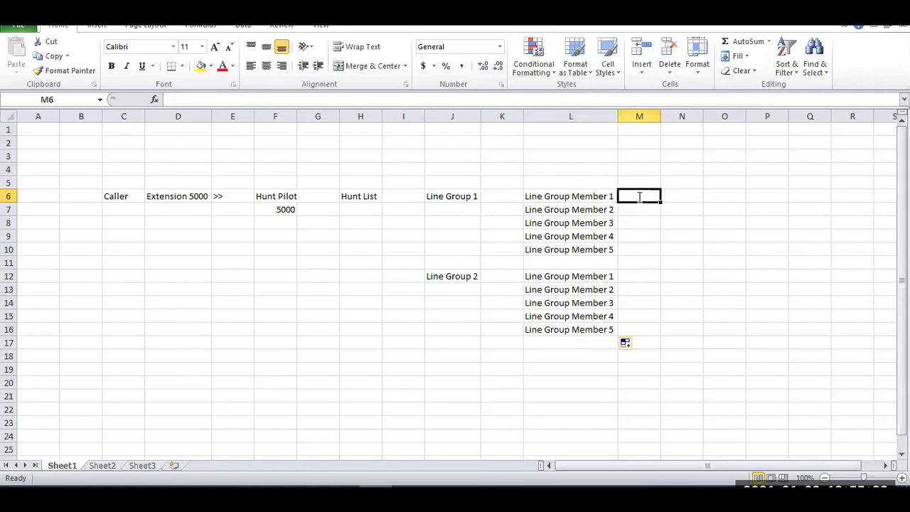
text(Ex)
key(BackSpace)
key(BackSpace)
text(Ext)
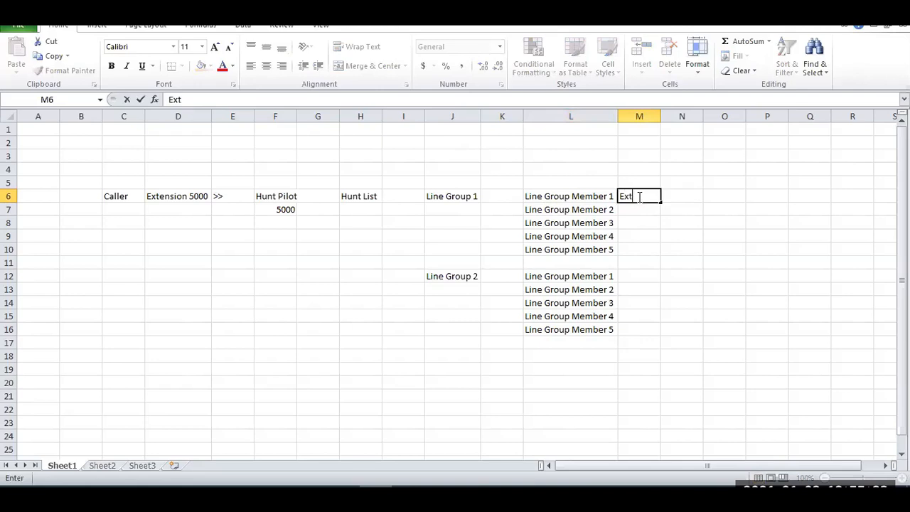
key(BackSpace)
key(BackSpace)
key(BackSpace)
text(1000)
key(Return)
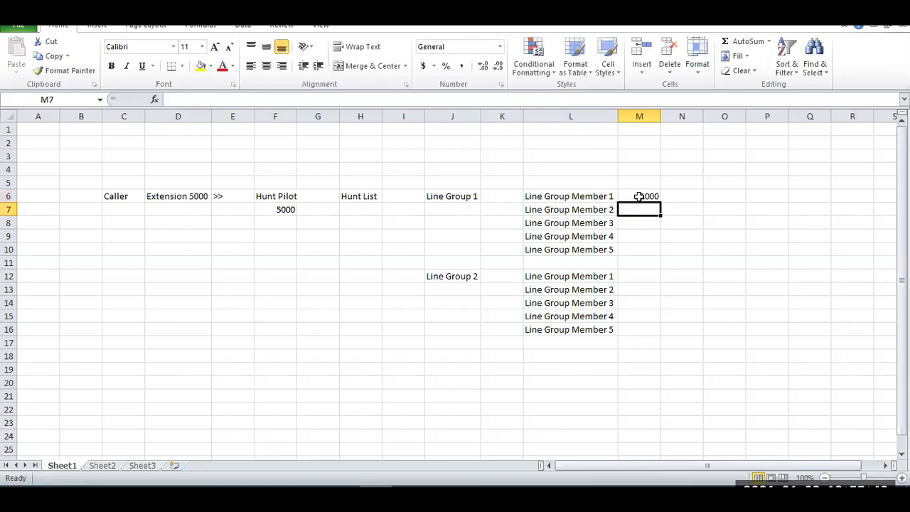
Enter 1001 in M7 and extend the M6:M7 number series down to 1004 in M10.
click(639, 196)
drag(654, 205, 655, 253)
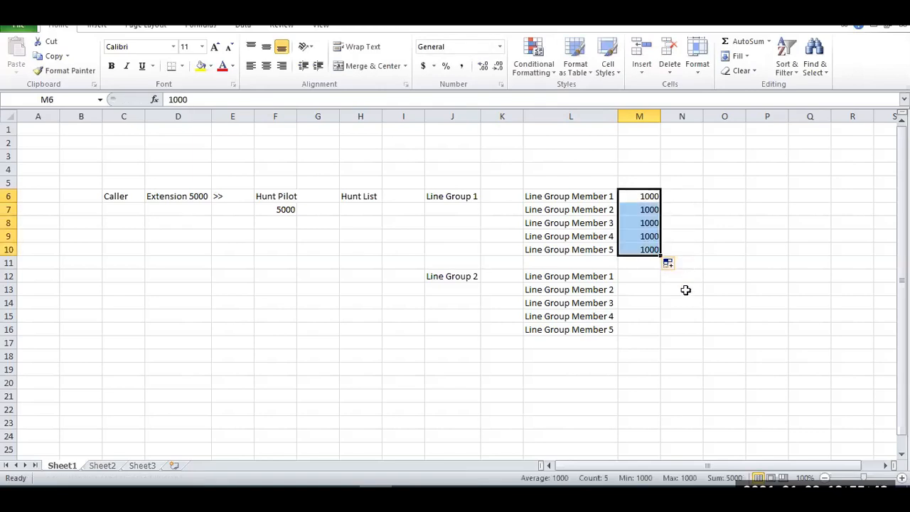
click(655, 209)
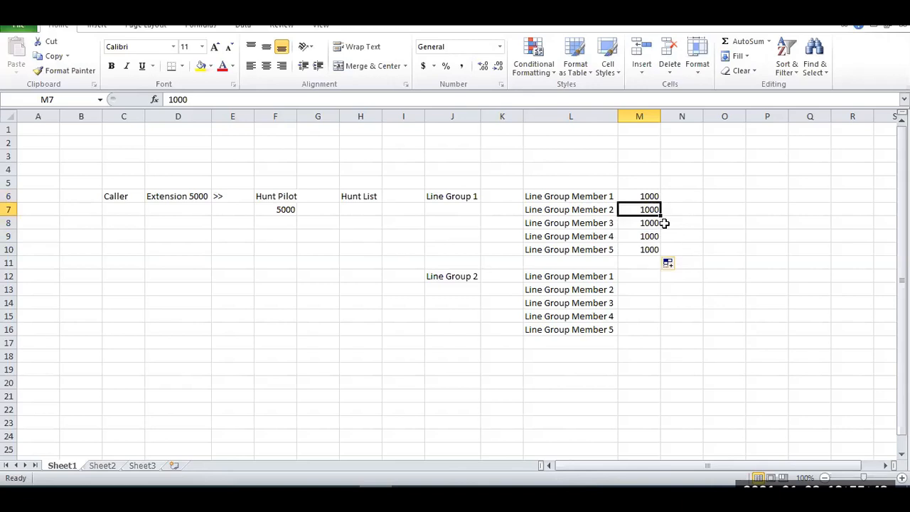
text(1001)
key(Return)
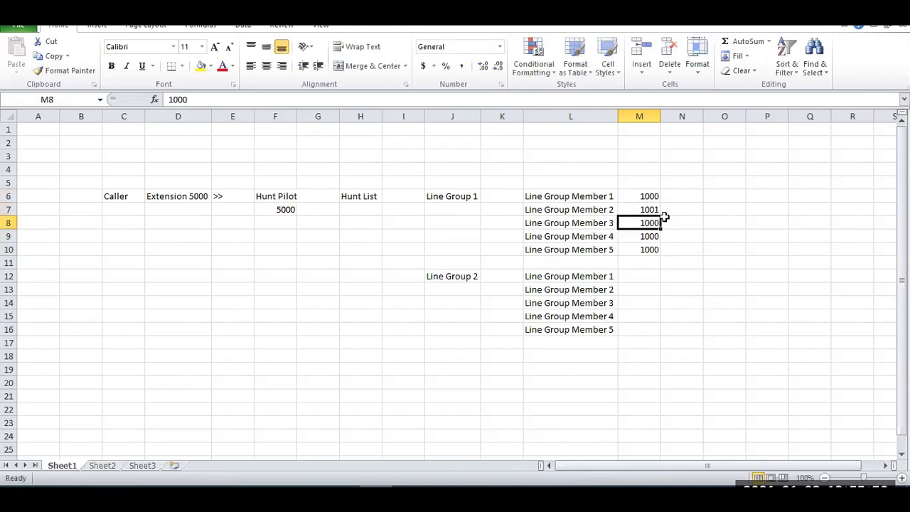
drag(640, 197, 656, 256)
Enter 1005 in M12 and 1006 in M13, and extend the series down to 1009 in M16.
click(639, 276)
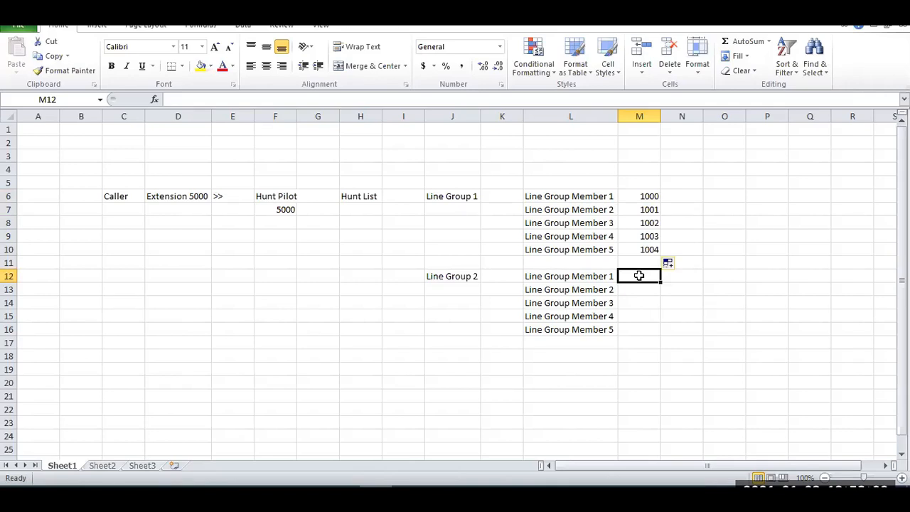
text(1005)
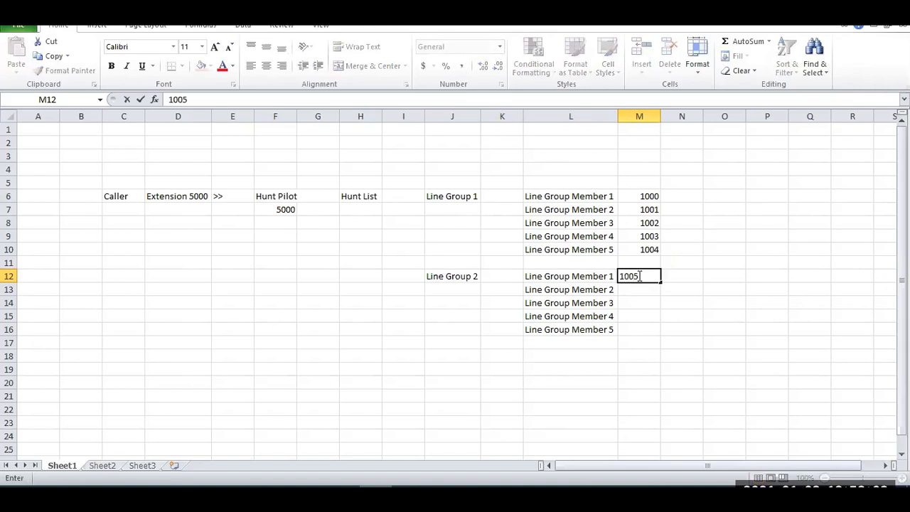
key(Return)
text(1006)
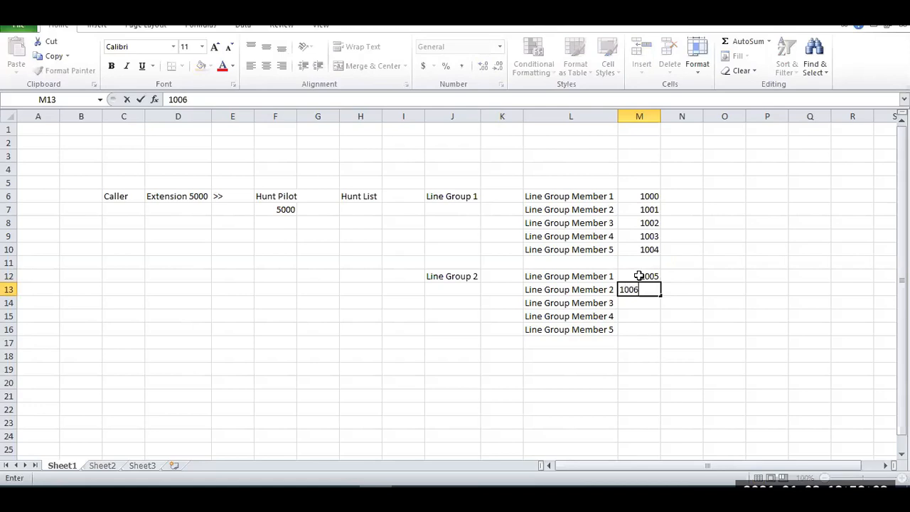
key(Return)
drag(639, 279, 658, 335)
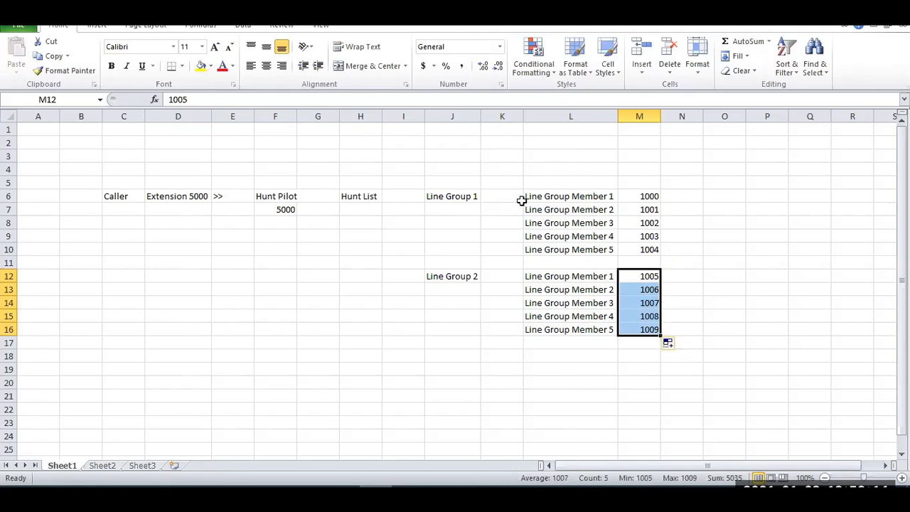
Enter the heading "Sales Department" in cell L5, above the first group's members.
click(456, 200)
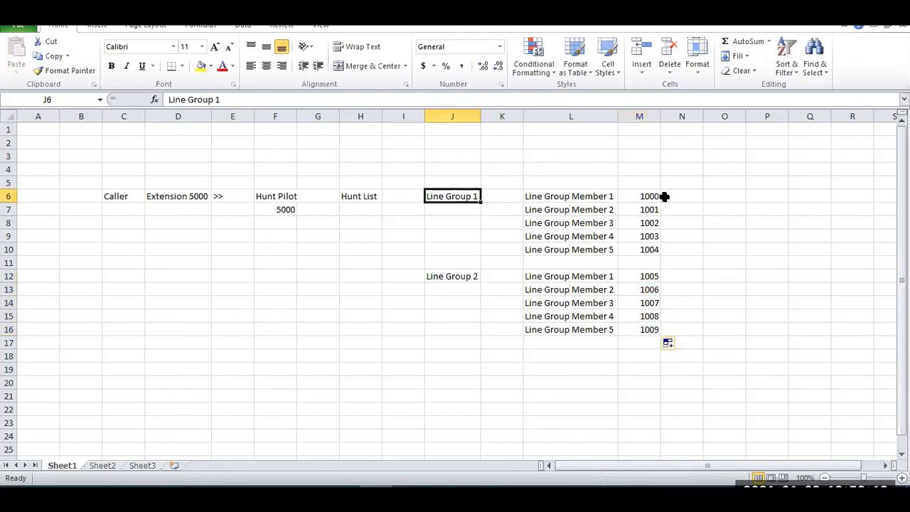
click(718, 197)
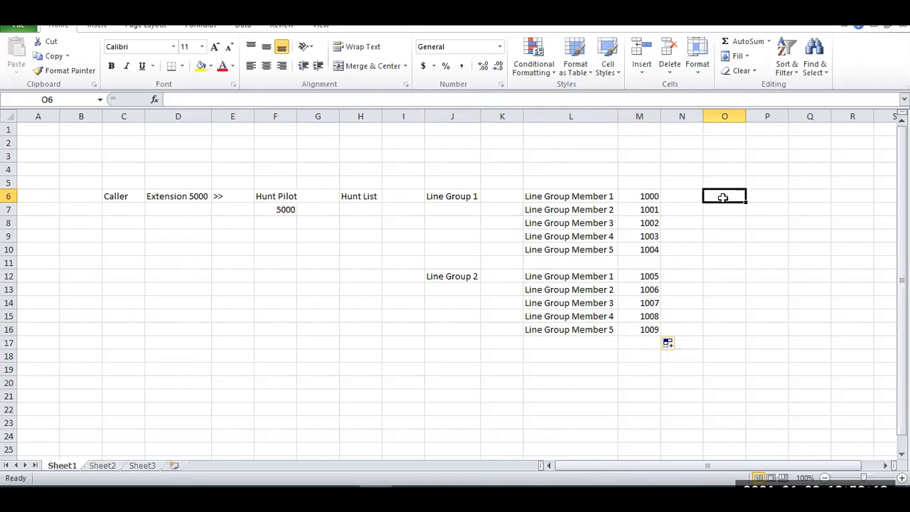
click(578, 184)
text(S)
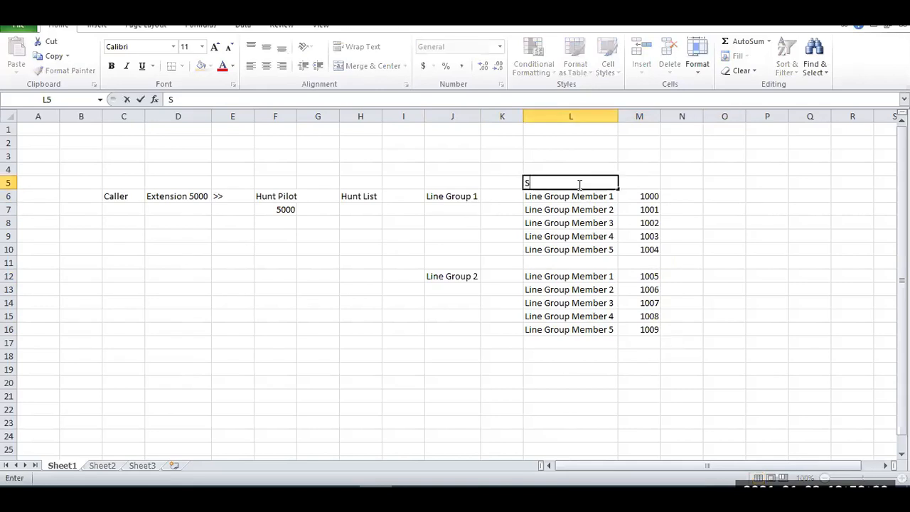
text(ales Department)
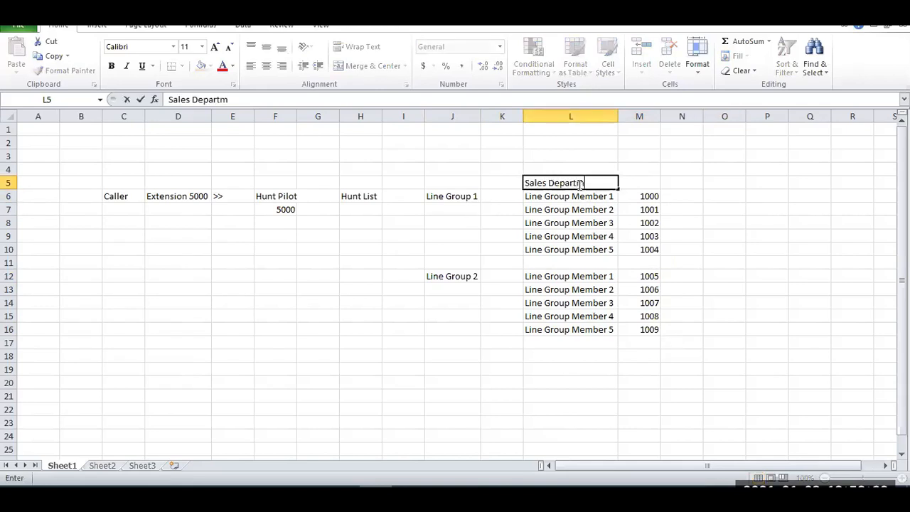
key(Return)
key(Return)
Move the Line Group 2 block with its members and numbers, J12:M16, down one row to start at J13.
key(Down)
key(Down)
key(Down)
key(Down)
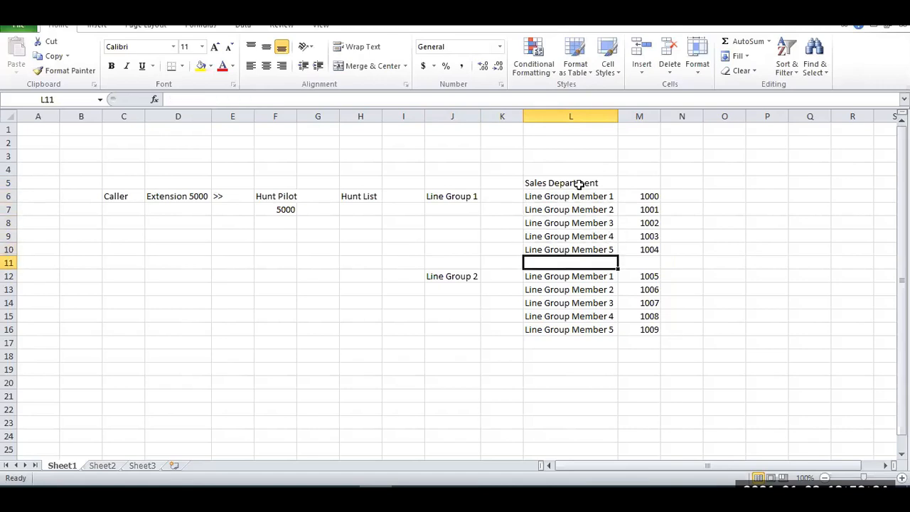
key(Left)
key(Down)
key(Left)
key(shift+Right)
key(shift+Right)
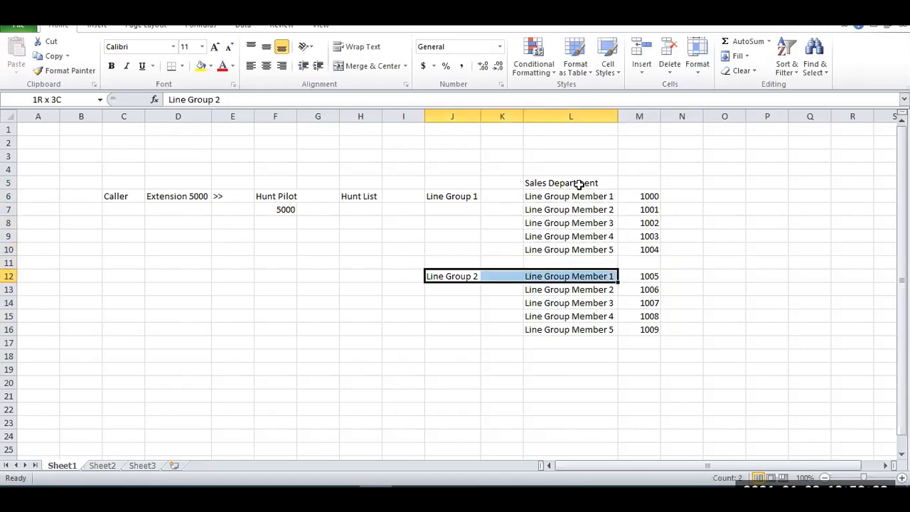
key(shift+Right)
key(shift+Down)
key(shift+Down)
key(shift+Down)
key(shift+Down)
key(ctrl+c)
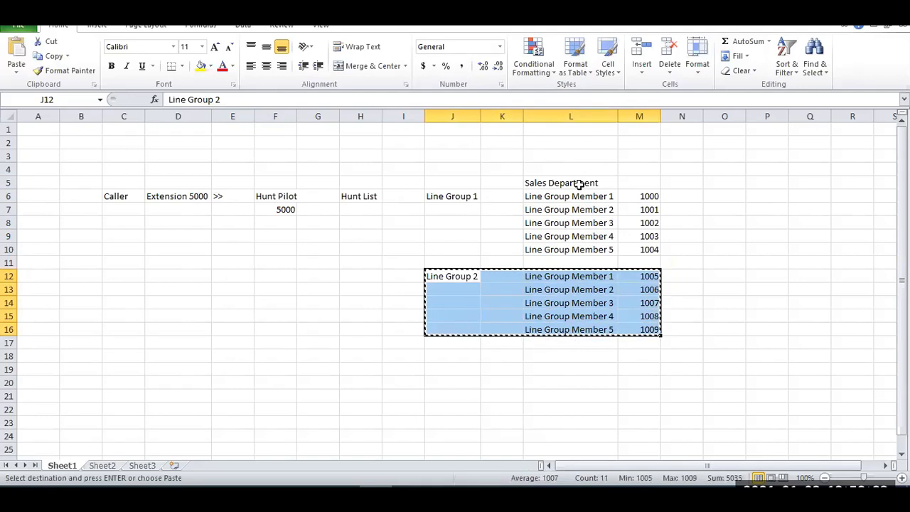
key(Down)
key(Return)
Enter the heading "Accounts Deparment" in cell L12, above the second group's members.
key(Down)
key(Up)
key(Up)
key(Right)
key(Right)
text(A)
text(HR)
key(BackSpace)
key(BackSpace)
text(Account)
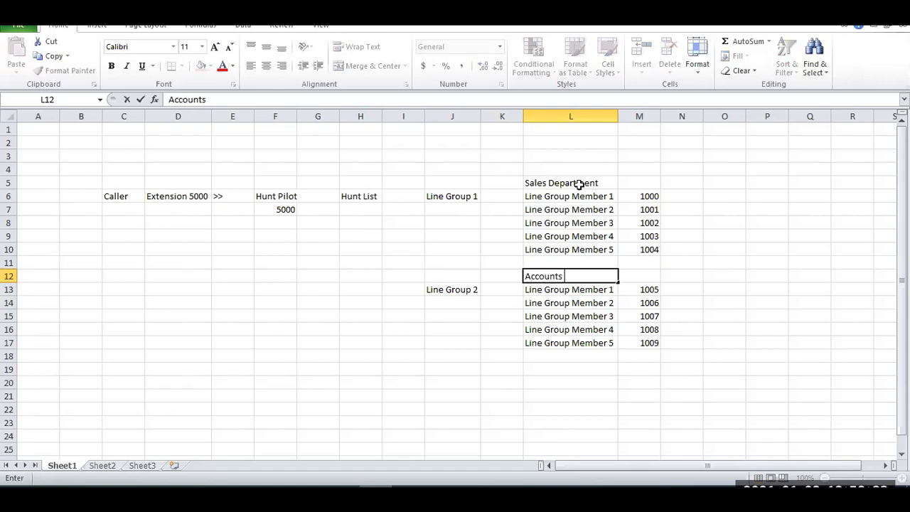
text(s Department)
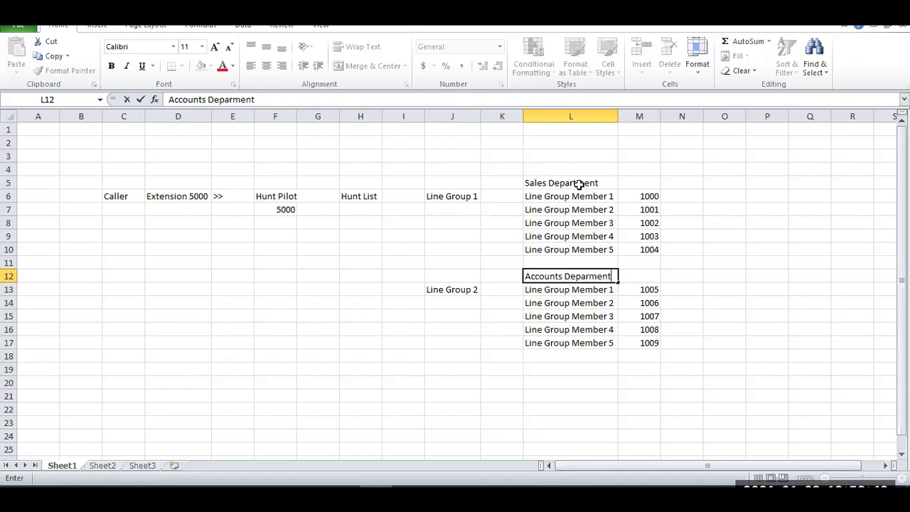
key(Return)
Enter the heading "Extension" in cell M5, above the first group's numbers.
key(Up)
key(Up)
key(Up)
key(Up)
key(Up)
key(Up)
key(Up)
key(Up)
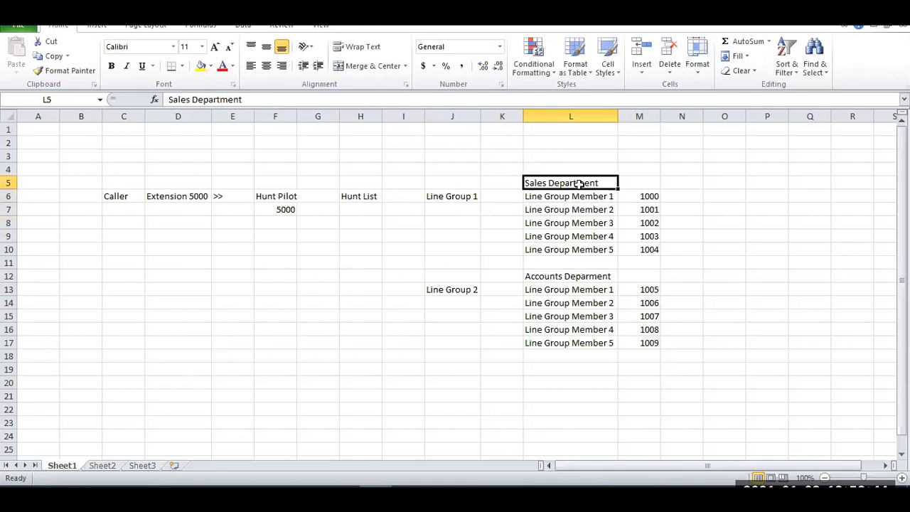
drag(646, 197, 652, 247)
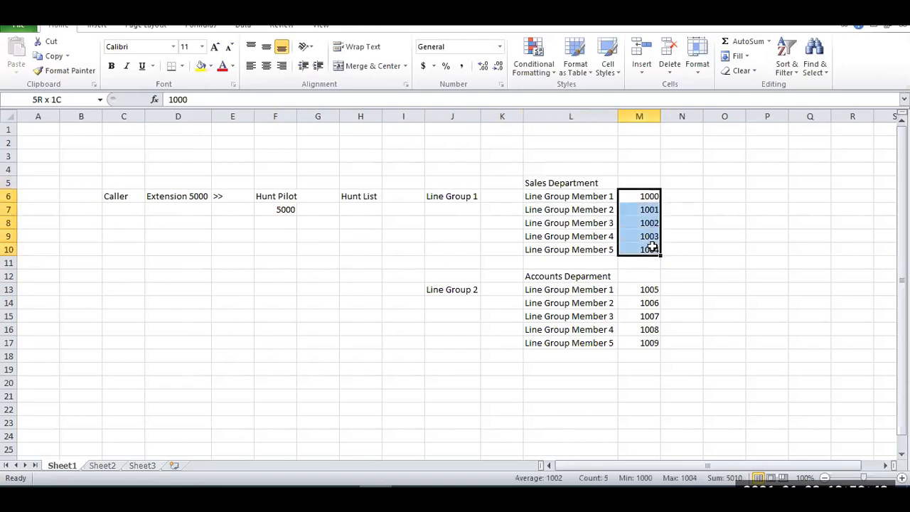
click(649, 178)
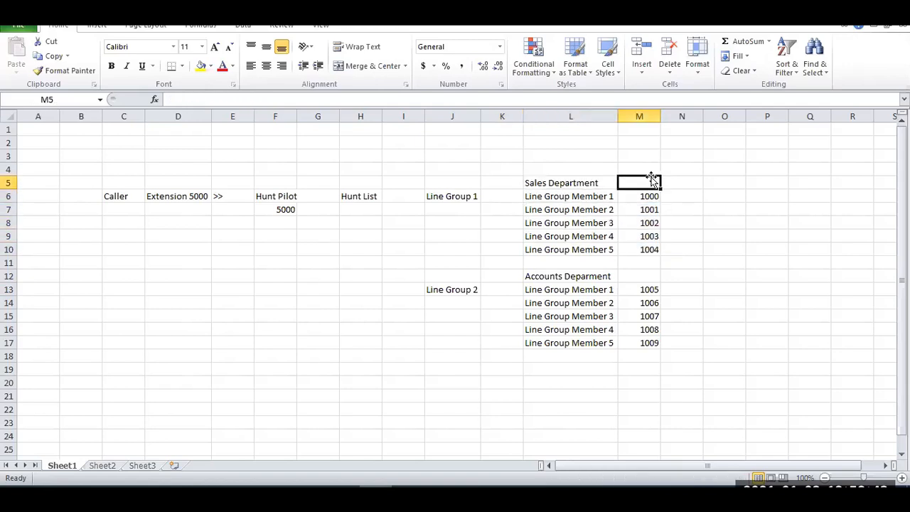
text(Extension)
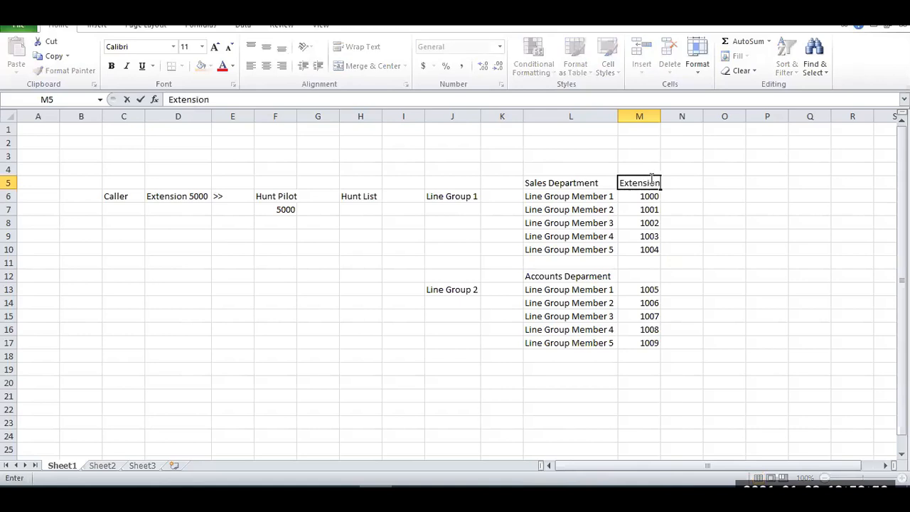
key(Return)
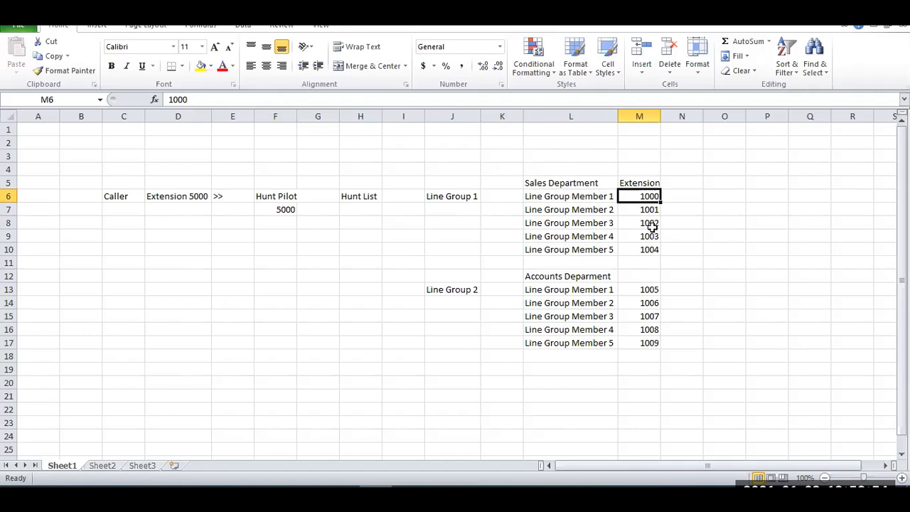
Trace the call path from Hunt Pilot through Hunt List to both line groups, and select the Line Group 1 block J6:M10.
click(284, 199)
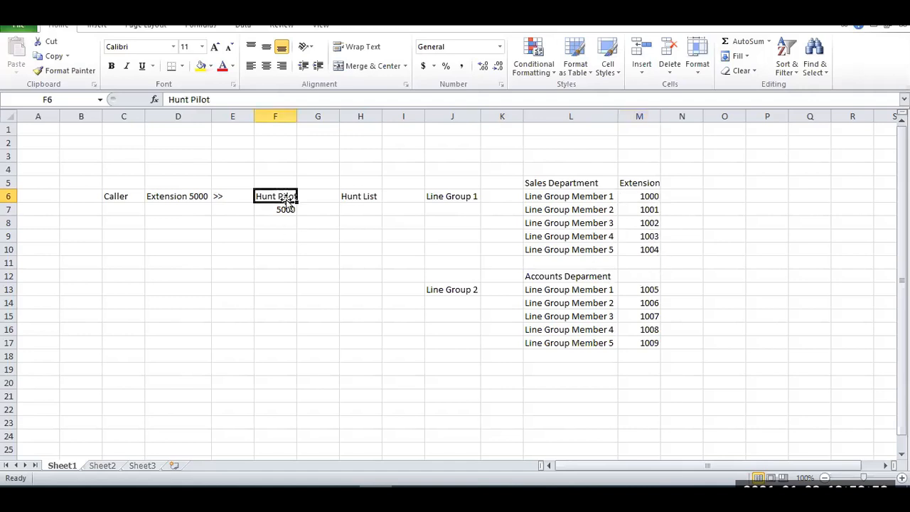
click(359, 197)
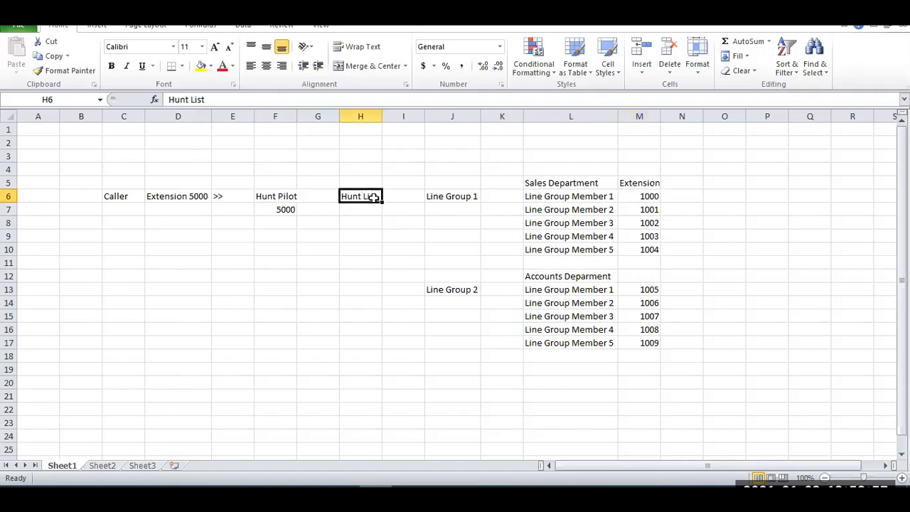
click(465, 199)
click(462, 295)
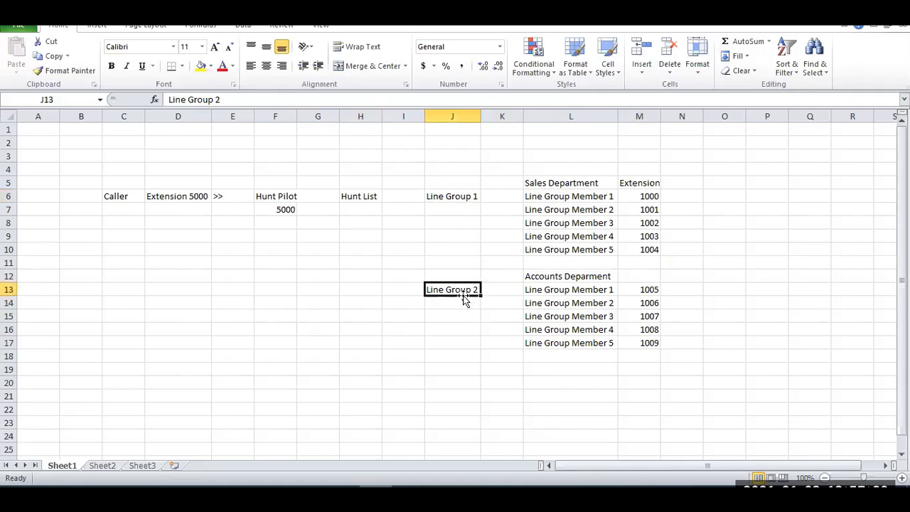
click(469, 197)
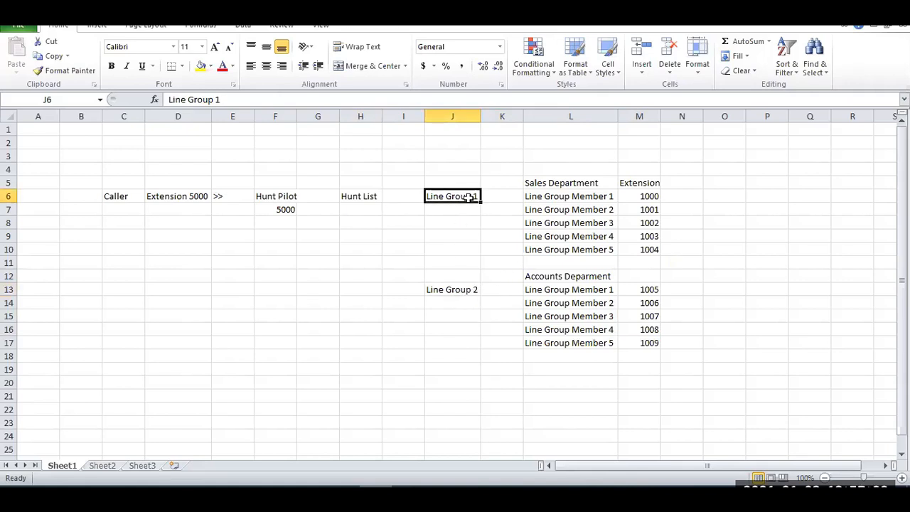
drag(457, 194, 652, 256)
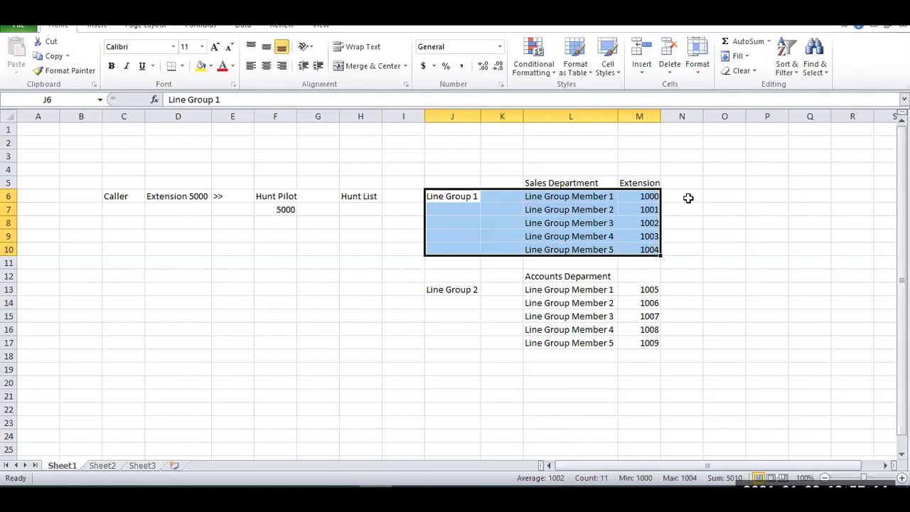
Review Line Group 2 with its Accounts members L13:M17, the Sales extensions in M6:M10, and the Caller cell.
click(451, 289)
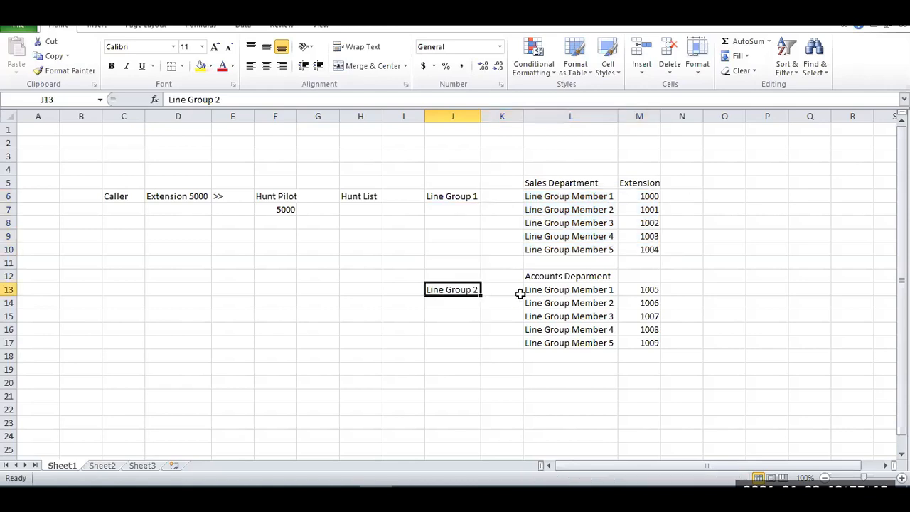
click(573, 276)
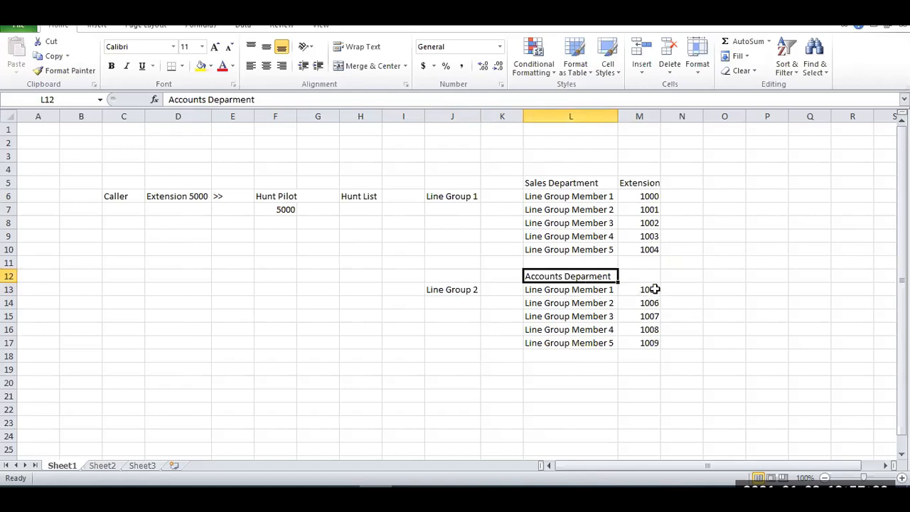
drag(603, 291, 650, 341)
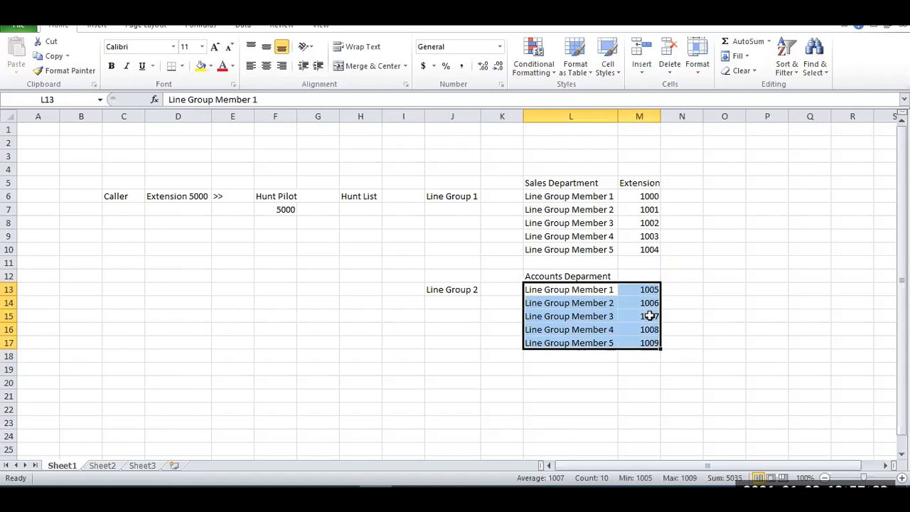
click(650, 197)
click(649, 209)
click(648, 223)
click(647, 237)
click(647, 250)
click(646, 206)
click(645, 223)
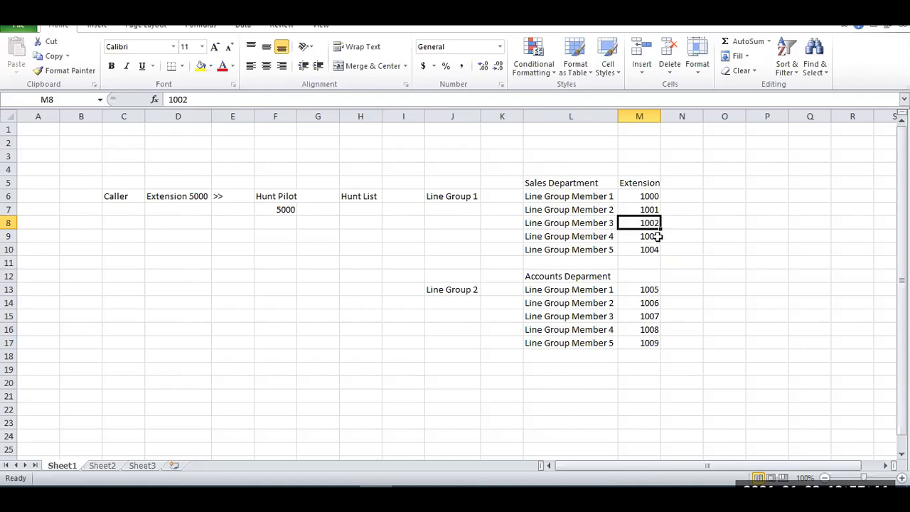
drag(644, 196, 644, 248)
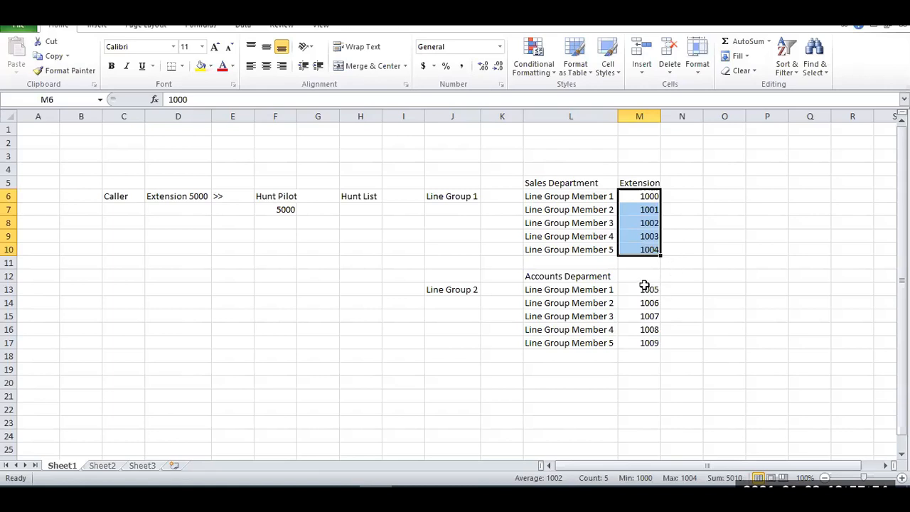
click(108, 195)
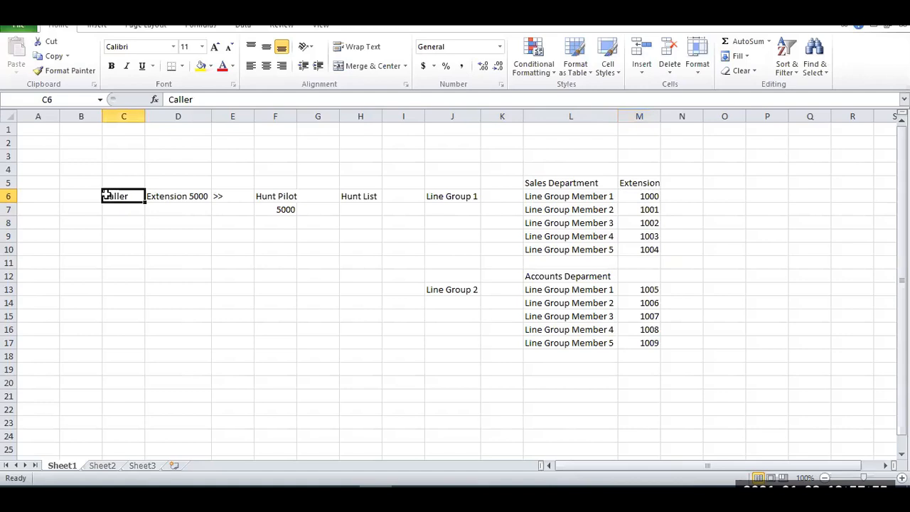
Enter the heading "HR Department" in cell L19, below the Accounts group.
click(556, 381)
click(557, 370)
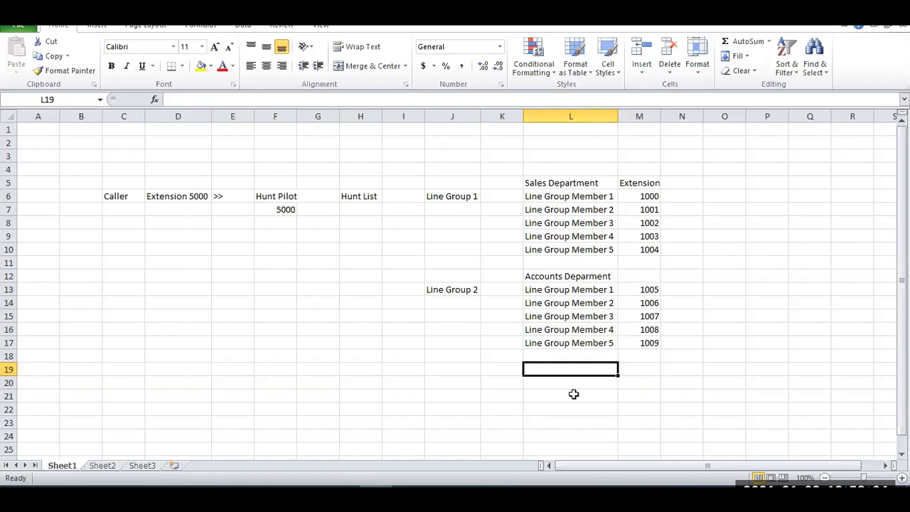
text(HR Department)
key(Return)
Copy the five Line Group Member labels from L13:L17 to L20:L24 under the HR Department heading.
drag(553, 287, 604, 341)
key(ctrl+c)
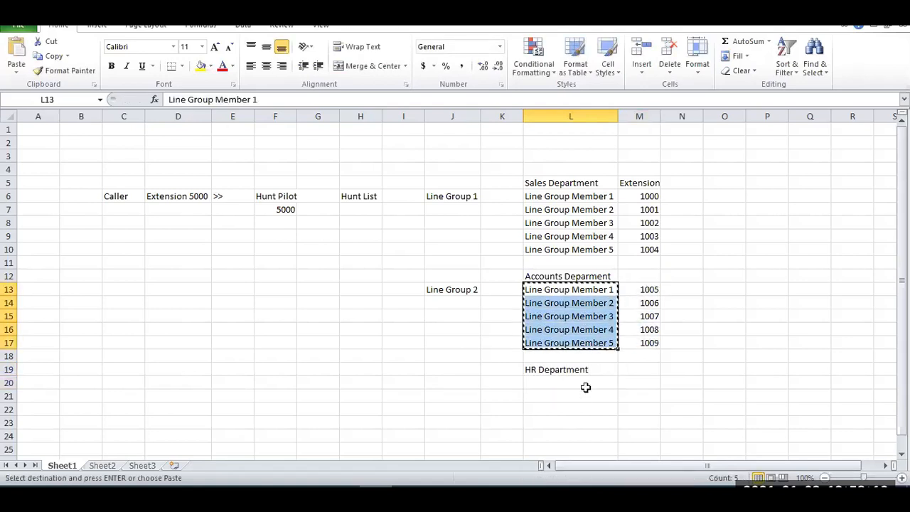
click(577, 384)
key(ctrl+v)
click(648, 382)
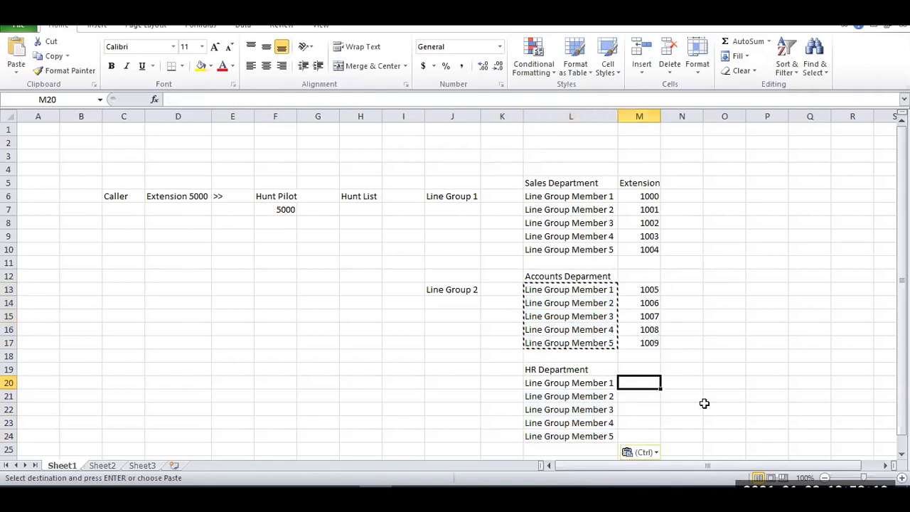
key(Escape)
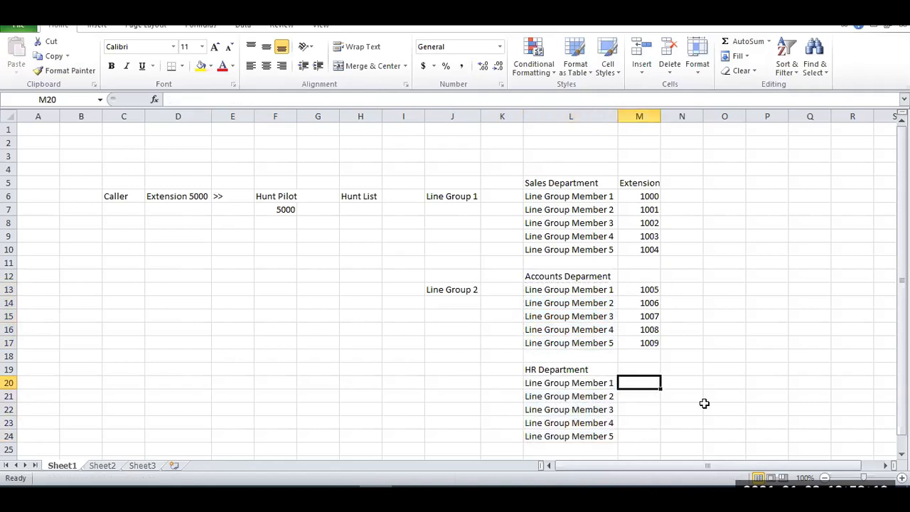
Make the Sales, Accounts and HR department headings in L5, L12 and L19 bold.
click(560, 184)
key(ctrl+b)
click(565, 276)
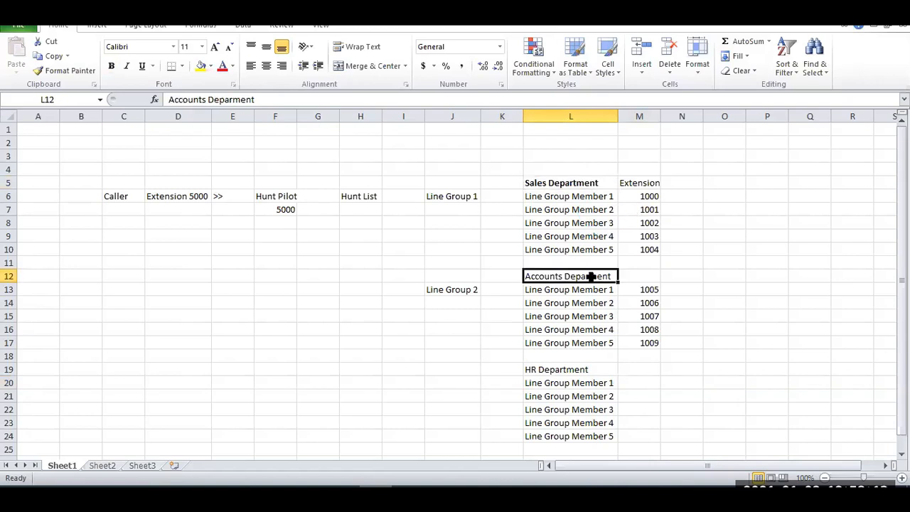
key(ctrl+b)
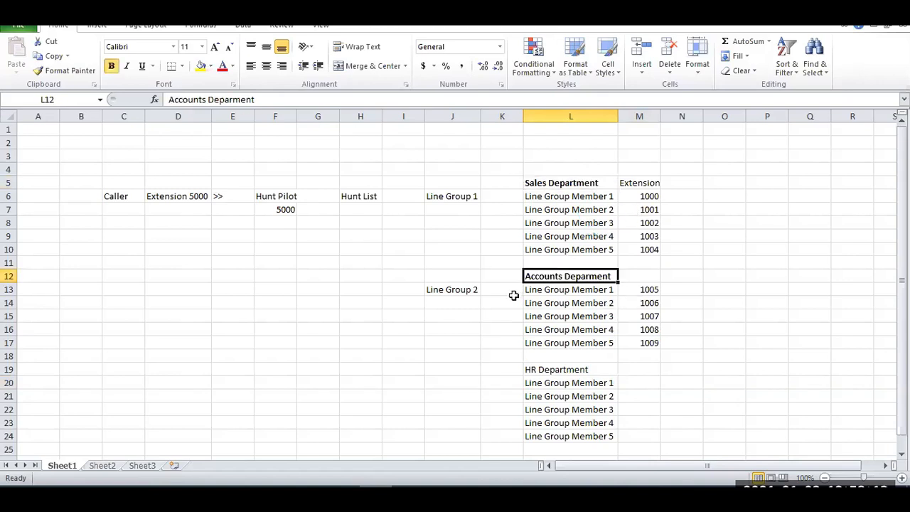
click(575, 370)
key(ctrl+b)
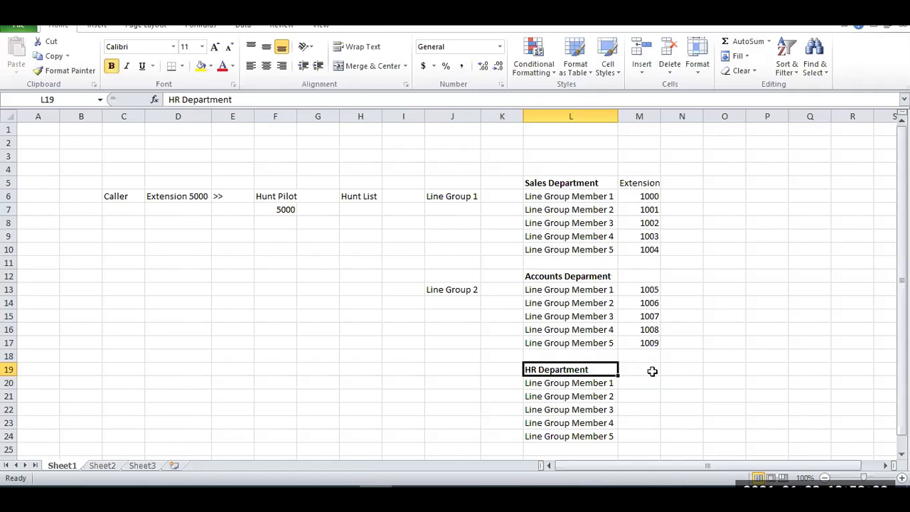
Enter 2000 in cell M19 beside the HR Department heading and fill it down through M24.
click(649, 371)
text(2000)
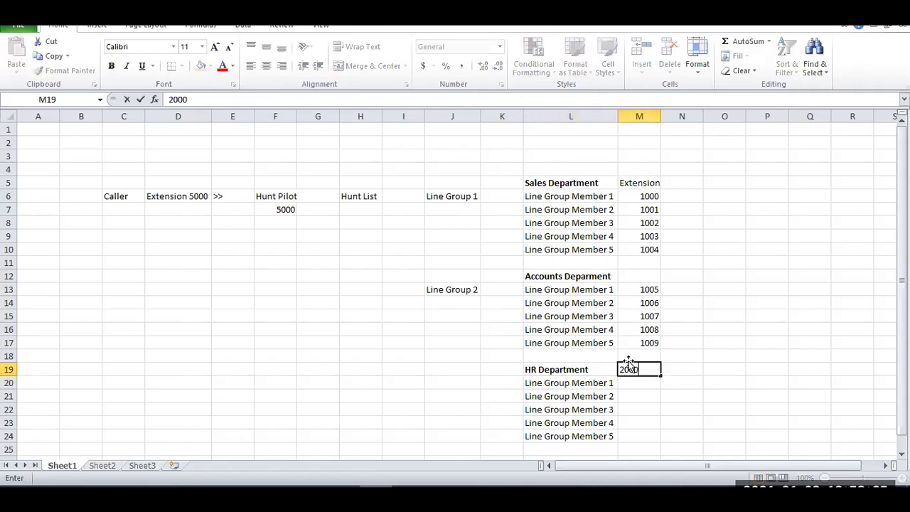
key(Return)
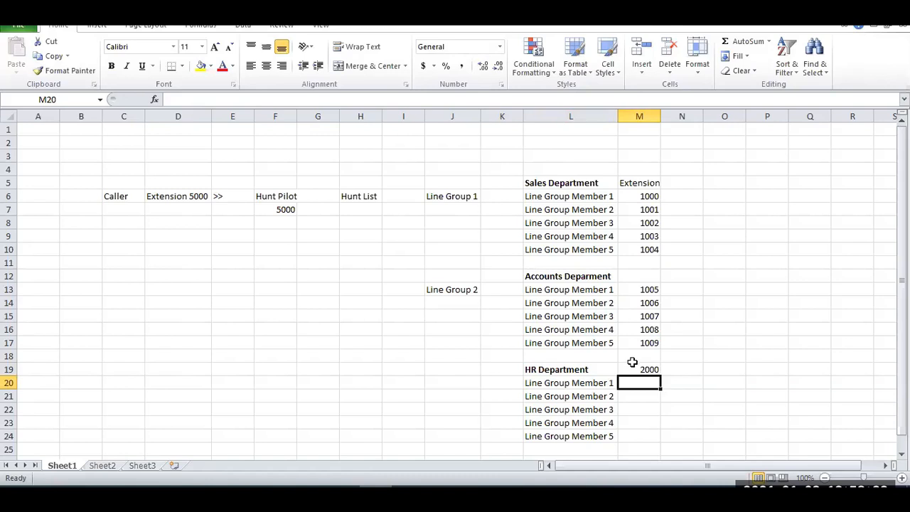
click(643, 369)
drag(660, 376, 658, 440)
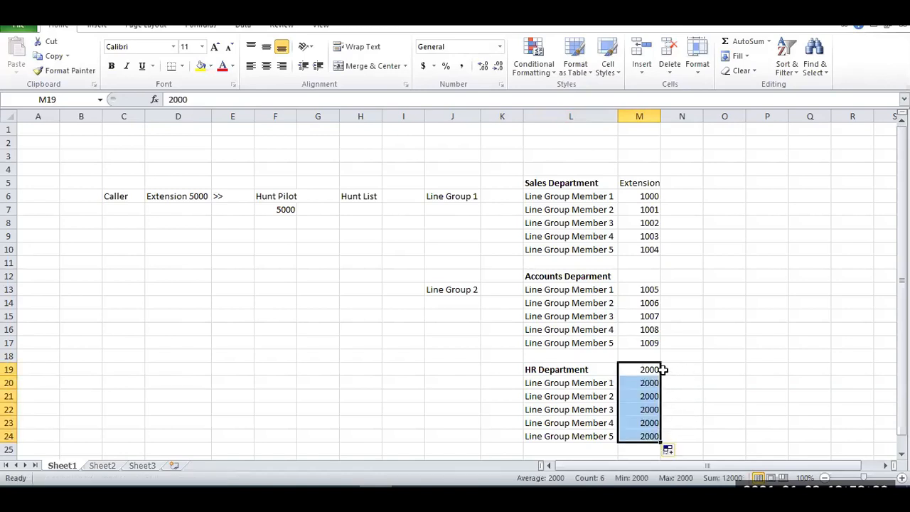
Enter 2001 in M20, continue the number series down to 2005 in M24, and clear cell M19.
click(644, 383)
text(2001)
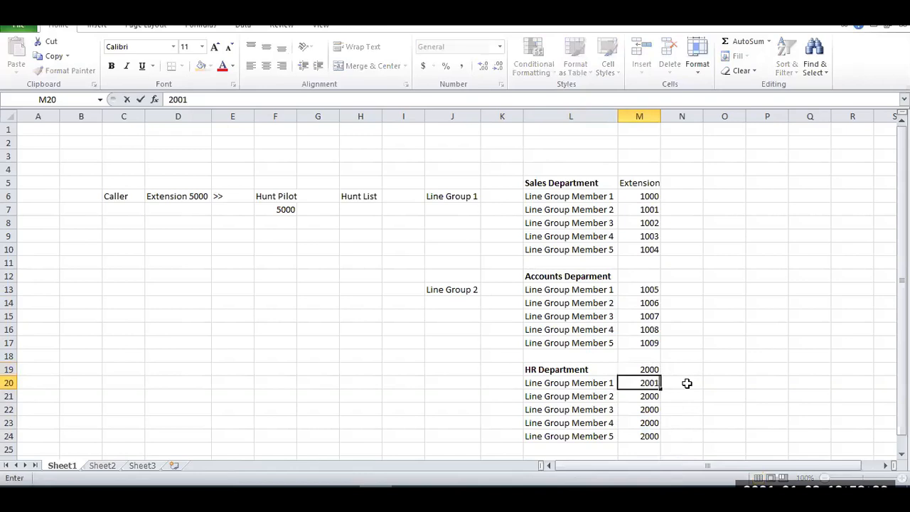
key(Return)
drag(647, 370, 657, 436)
click(649, 371)
key(Delete)
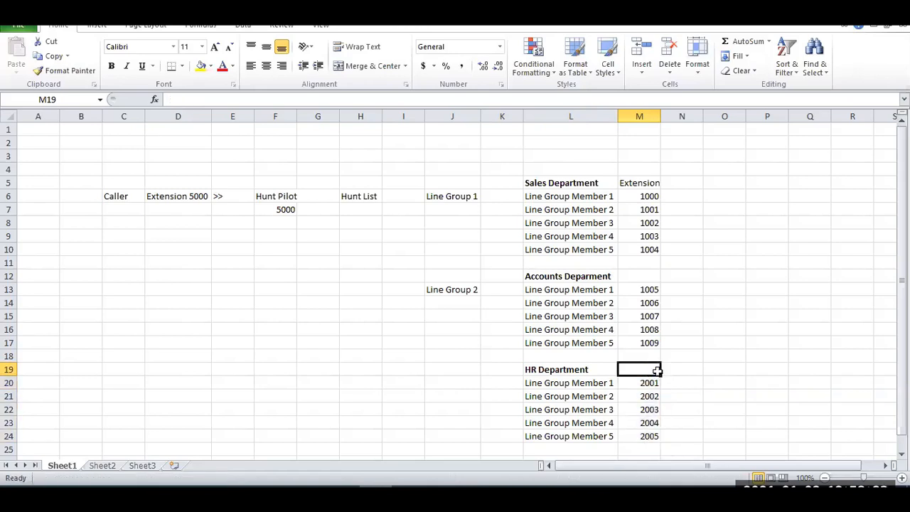
Enter the label "Line Group 3" in cell J19, level with the HR Department heading.
click(442, 366)
text(Line Grop)
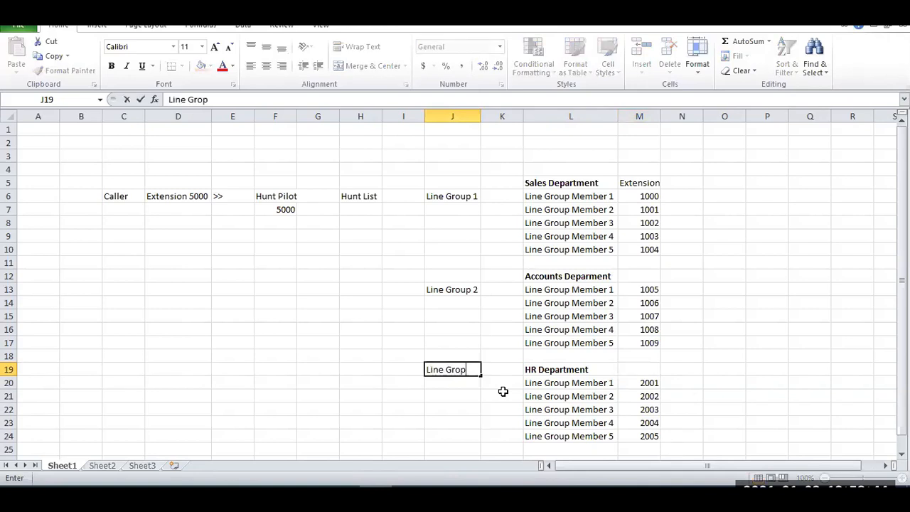
key(BackSpace)
text(up 3)
key(Return)
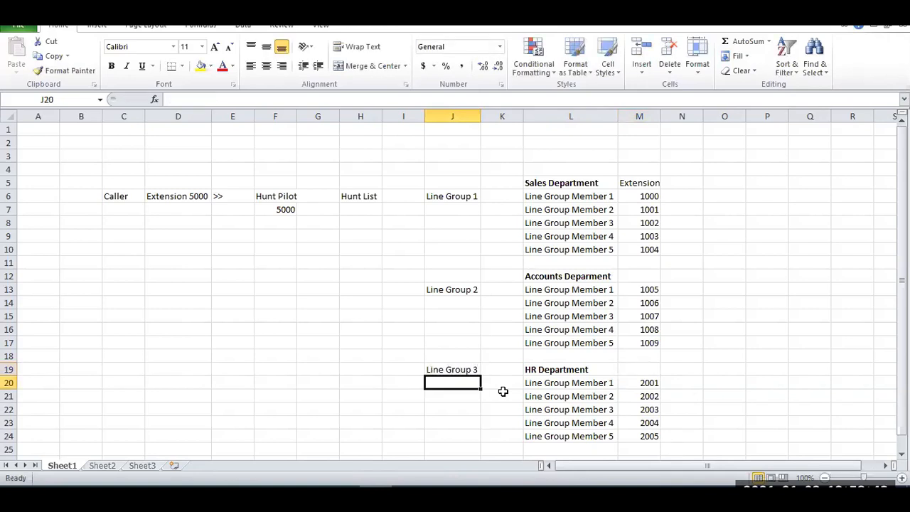
Trace the call from Caller to the hunt pilot number, and make the Hunt Pilot and Hunt List headings bold.
click(122, 196)
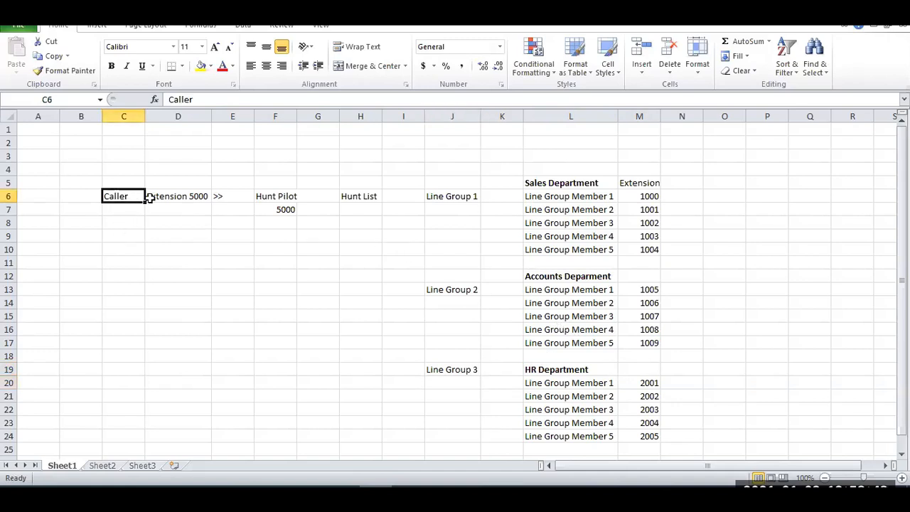
click(180, 202)
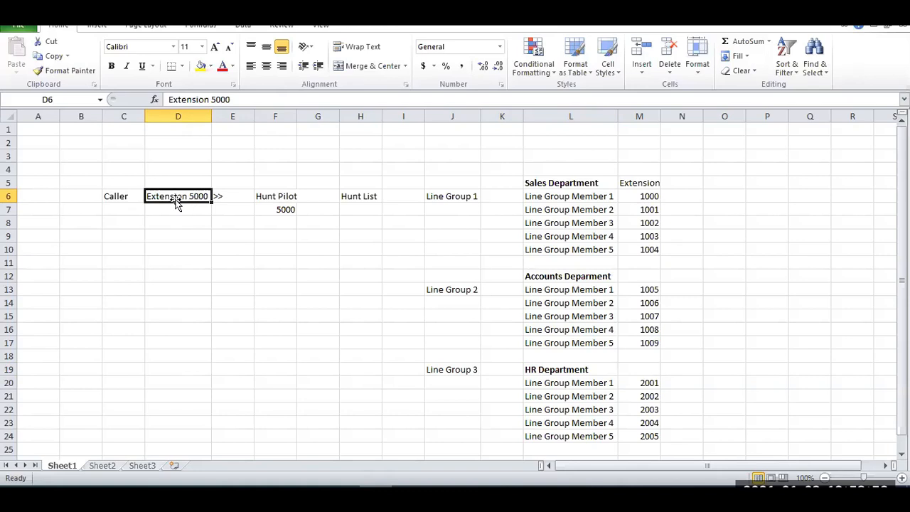
click(283, 198)
click(286, 208)
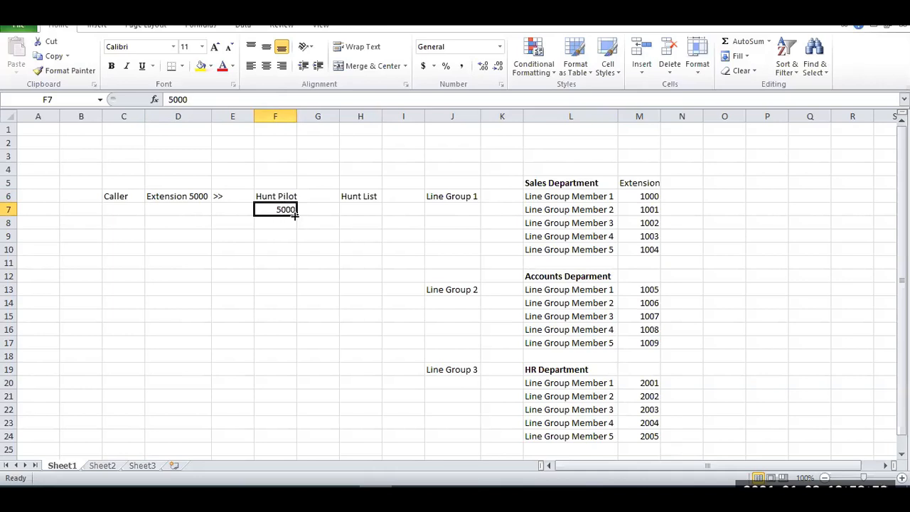
click(290, 197)
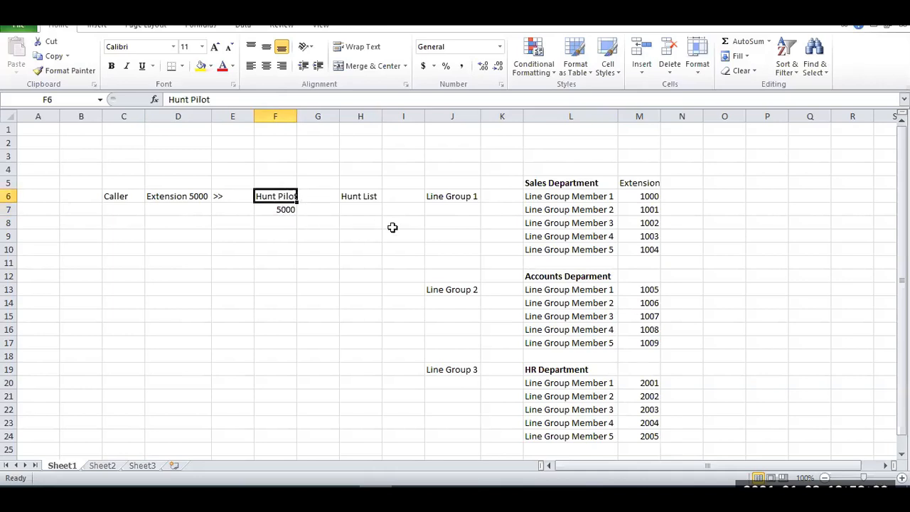
key(ctrl+b)
click(348, 200)
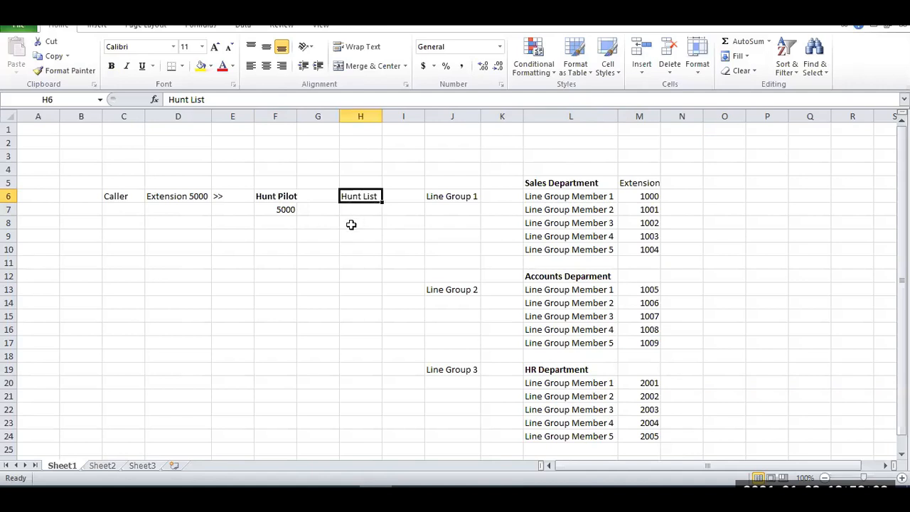
key(ctrl+b)
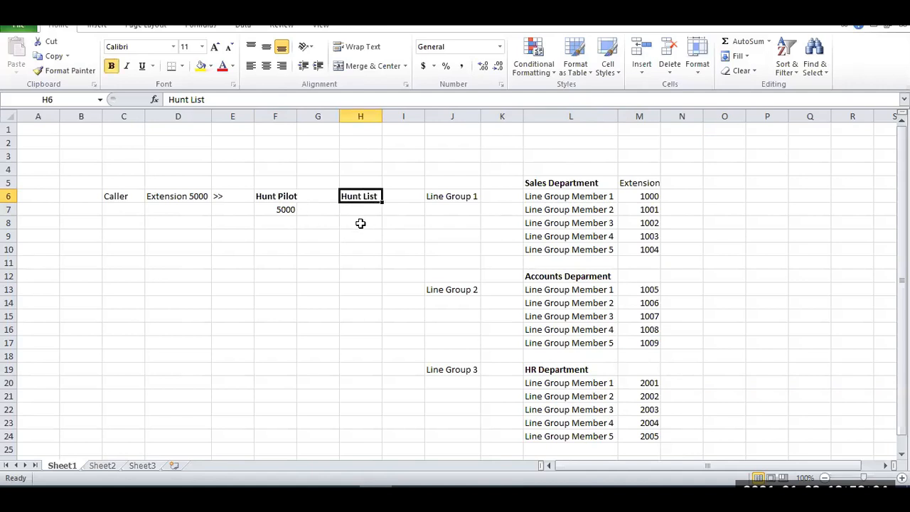
Enter "Sales Department HL" in cell H7 under Hunt List and widen column H to fit the text.
click(364, 211)
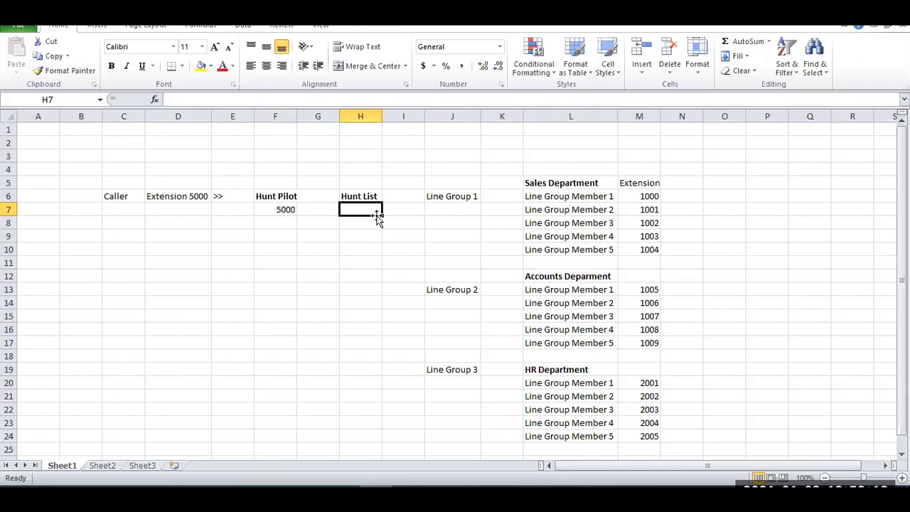
text(Sales Department)
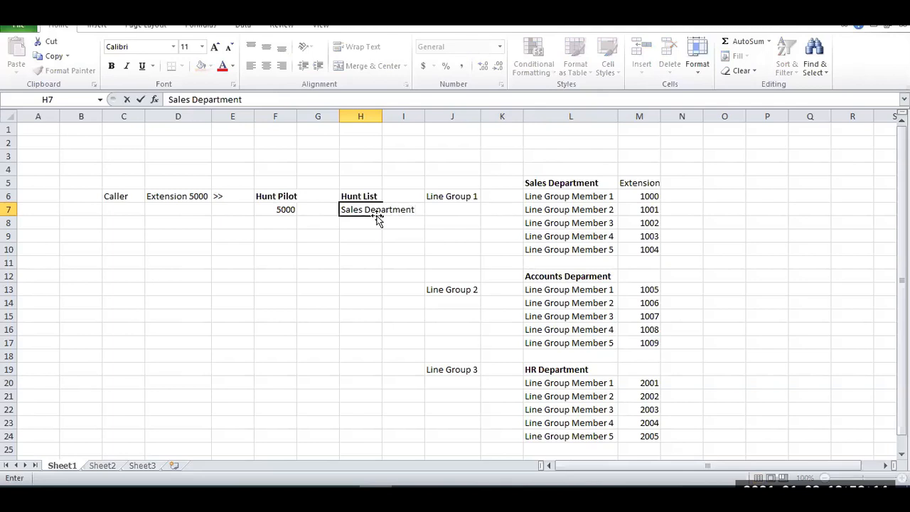
key(Return)
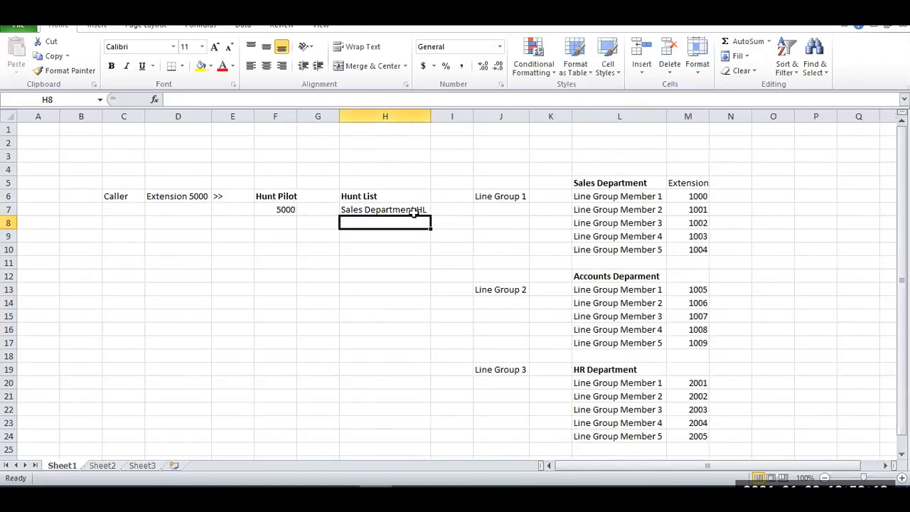
click(414, 211)
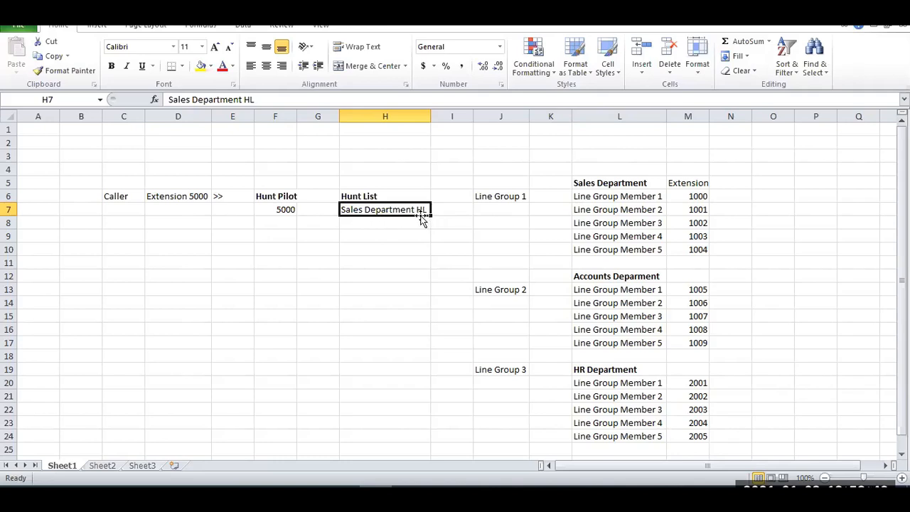
Replace the number under Hunt Pilot in cell F7 with the name "SalesDepartment_HP".
double_click(268, 210)
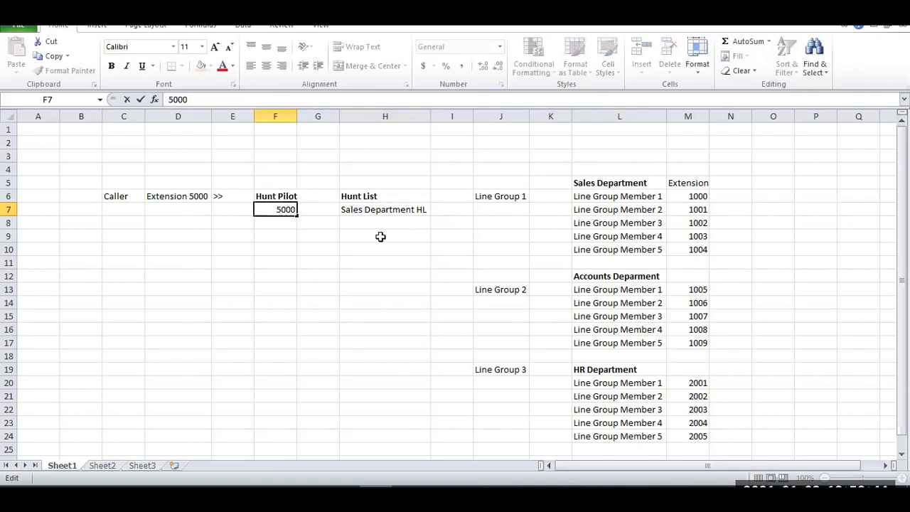
text(HL)
key(BackSpace)
text(P_)
key(BackSpace)
key(BackSpace)
key(BackSpace)
text(Depa)
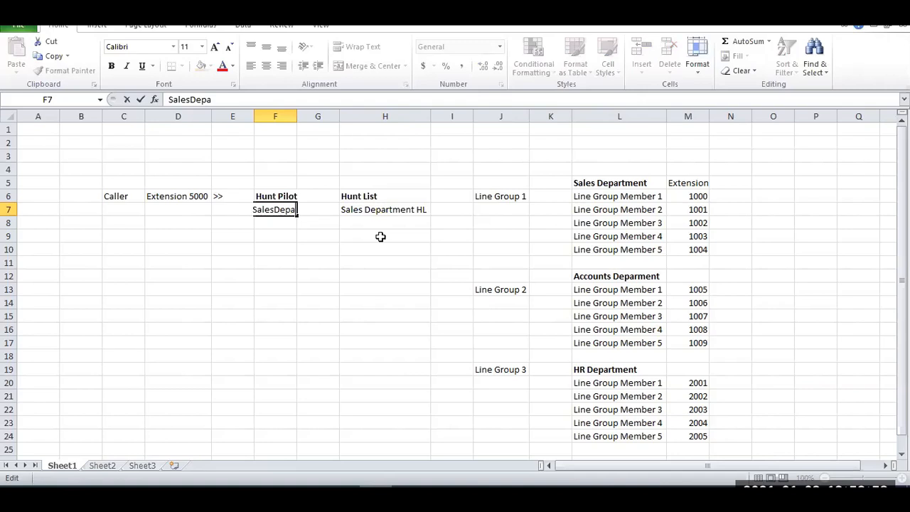
text(rtment_HP)
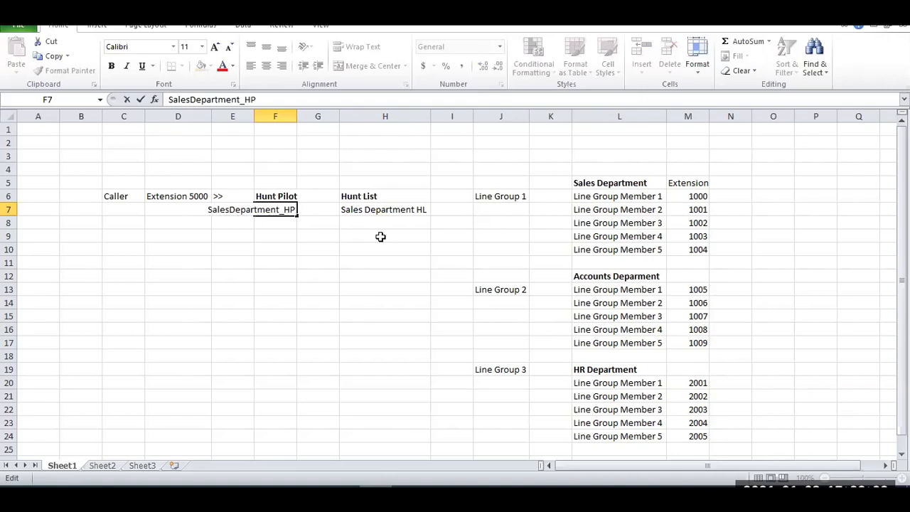
key(Return)
Enter the hunt pilot number 5000 in cell F8 and return to the pilot name in F7.
key(Up)
key(Down)
text(50)
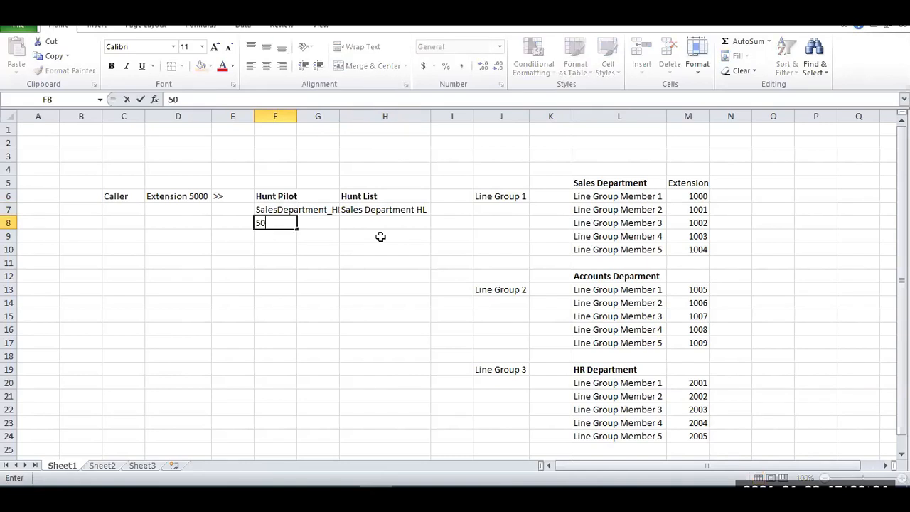
text(00)
key(Return)
key(Up)
key(Up)
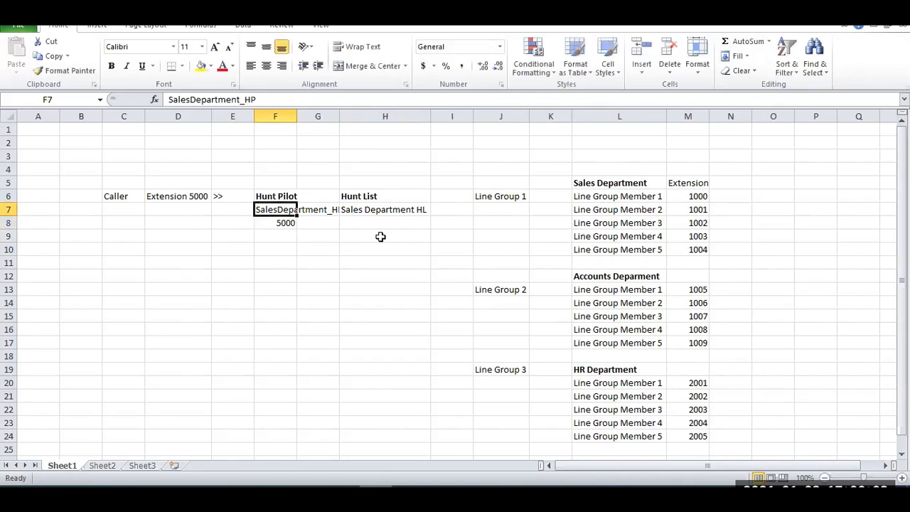
Fit column F to the hunt pilot name and rename Line Group 1 in cell J6 as "Line Group Sales".
double_click(297, 114)
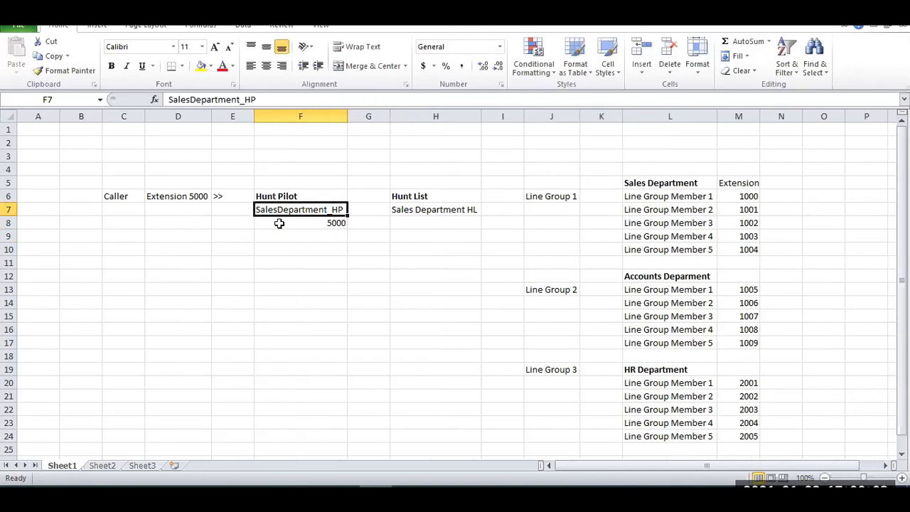
click(396, 210)
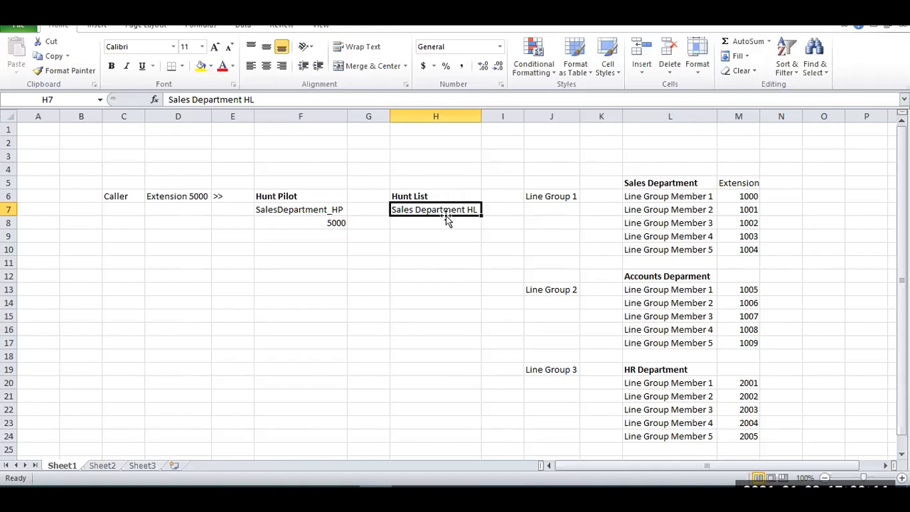
click(572, 198)
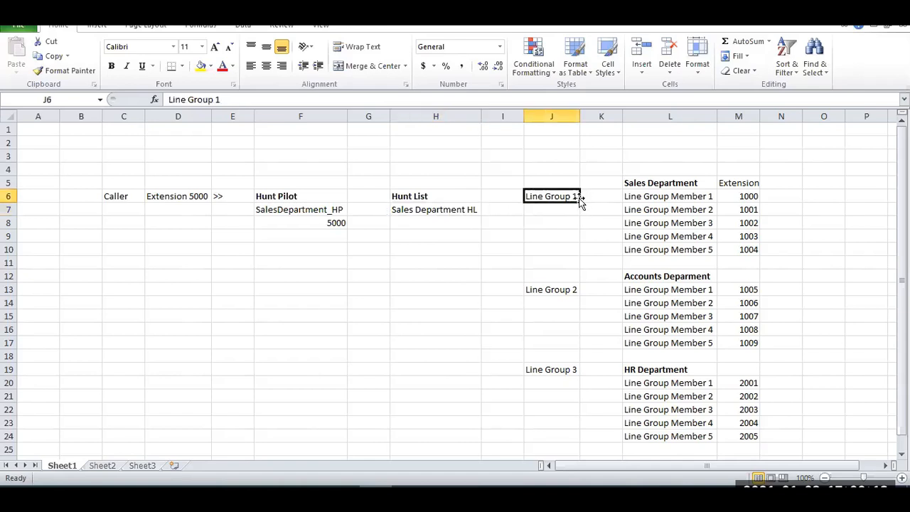
key(F2)
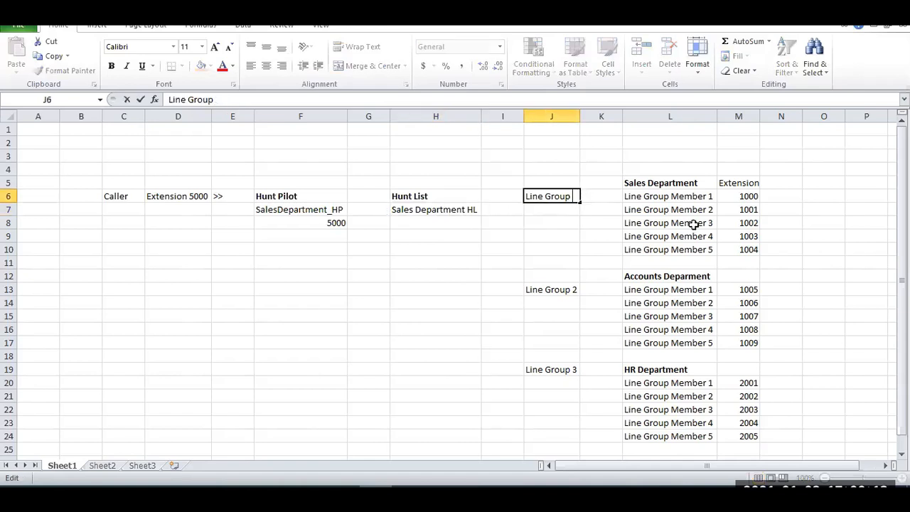
text(Sales)
key(Return)
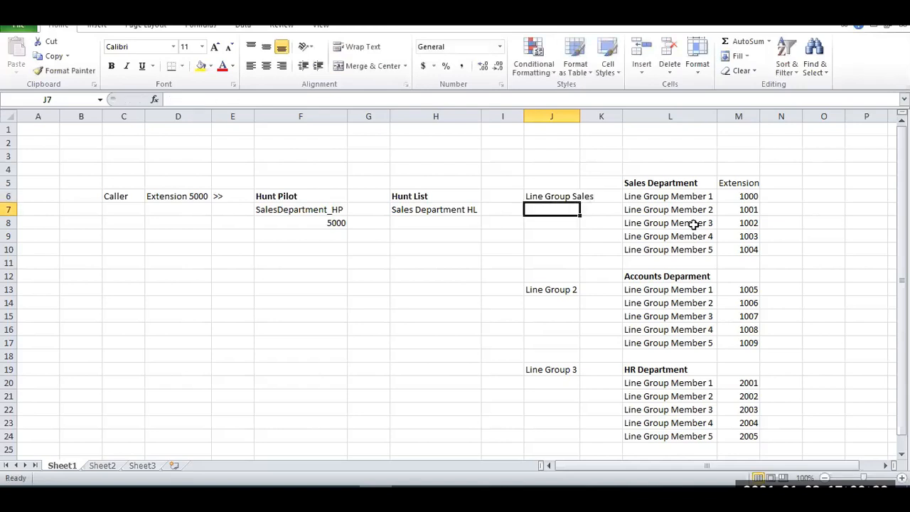
Rename Line Group 2 in cell J13 as "Line Group Accounts", leaving the cell below it empty.
double_click(560, 289)
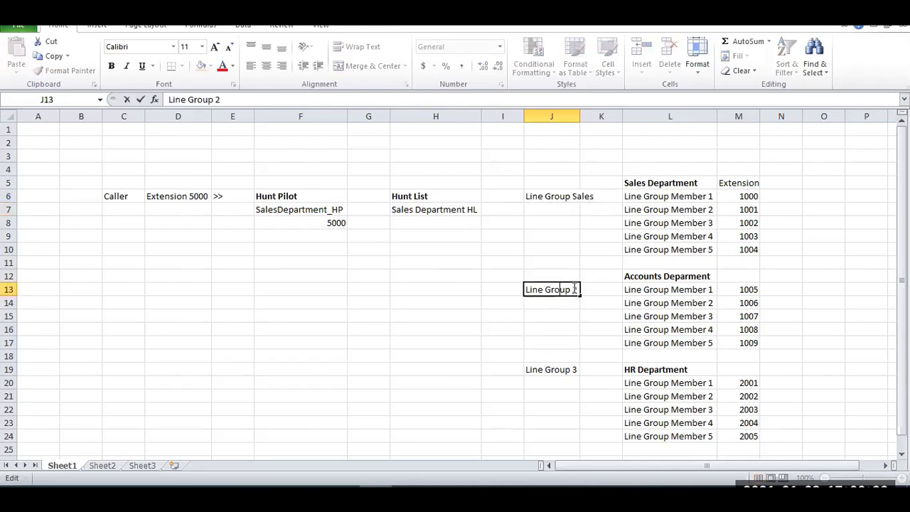
text(Account)
key(Return)
text(\)
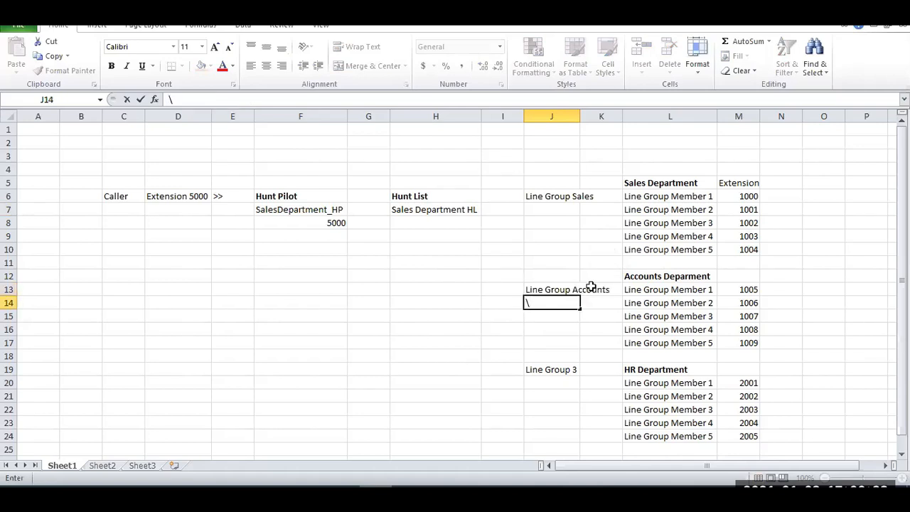
key(BackSpace)
key(Return)
Rename Line Group 3 in cell J19 as "Line Group HR".
double_click(562, 370)
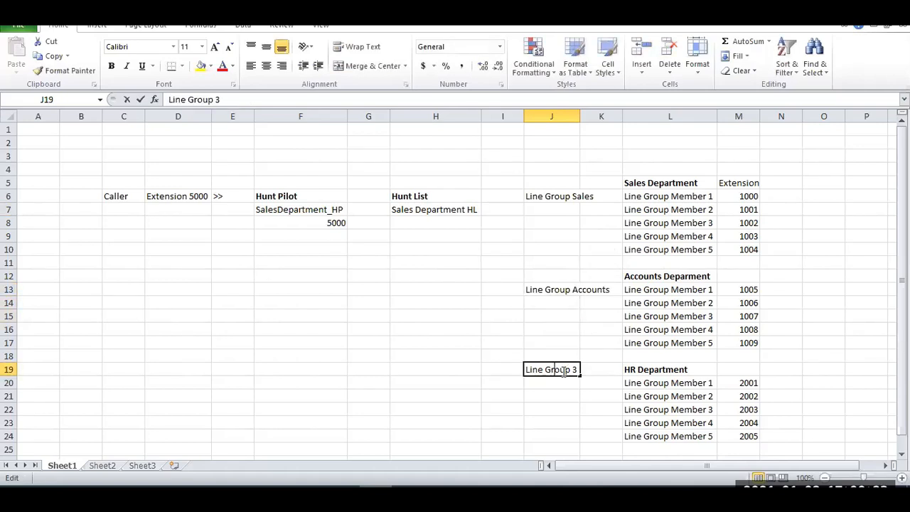
double_click(575, 369)
text(H)
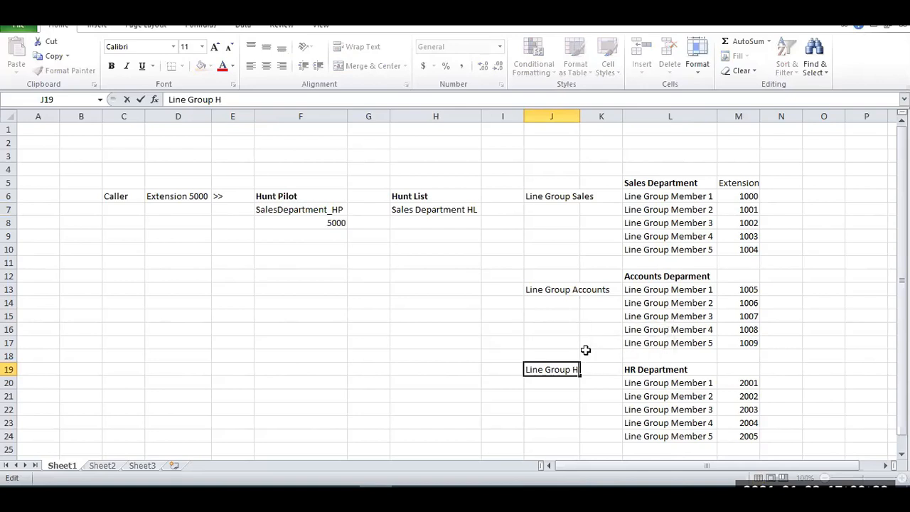
text(R)
key(Return)
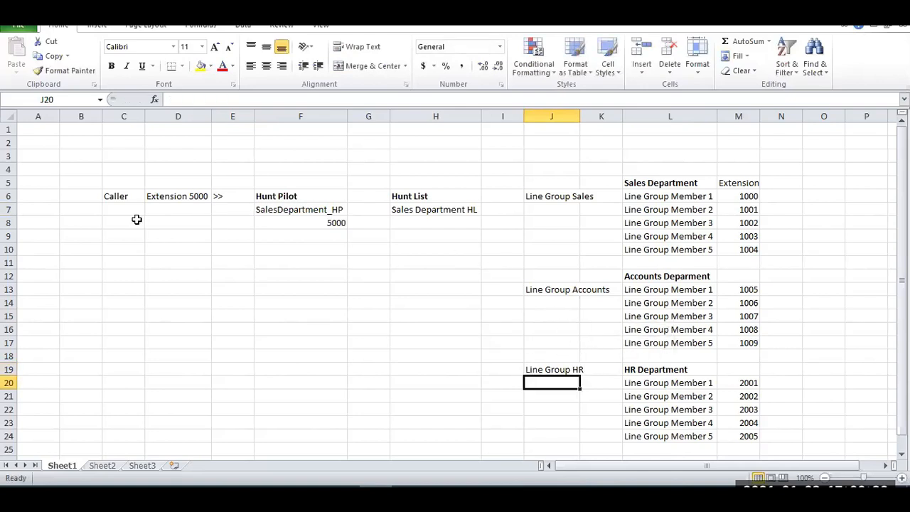
Trace the call from the hunt pilot number through the Sales Department hunt list to the three line groups.
click(331, 224)
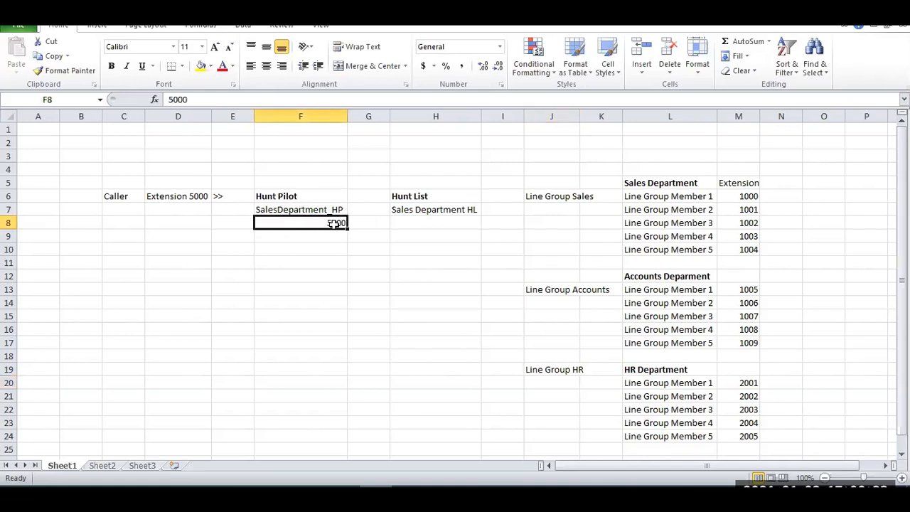
click(427, 210)
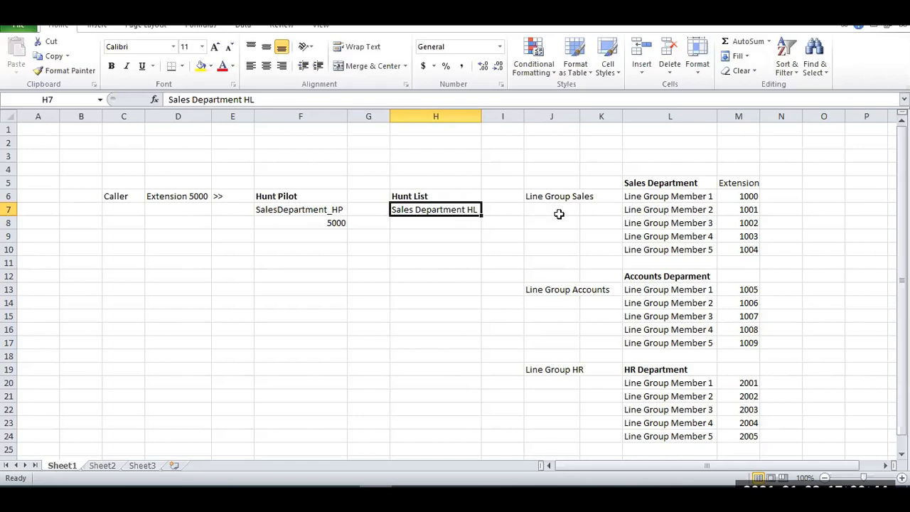
drag(560, 196, 562, 364)
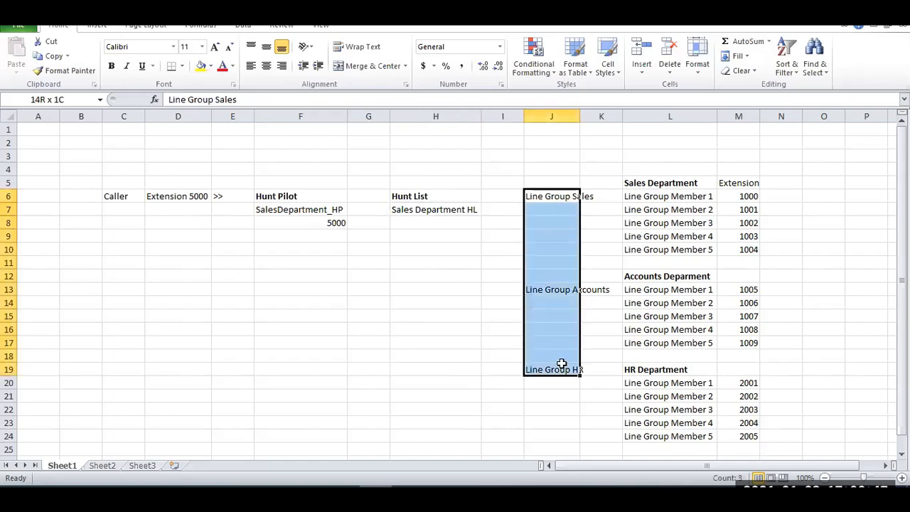
Make the Line Group Sales and Line Group Accounts headings bold and fit column J to its text.
click(553, 199)
key(ctrl+b)
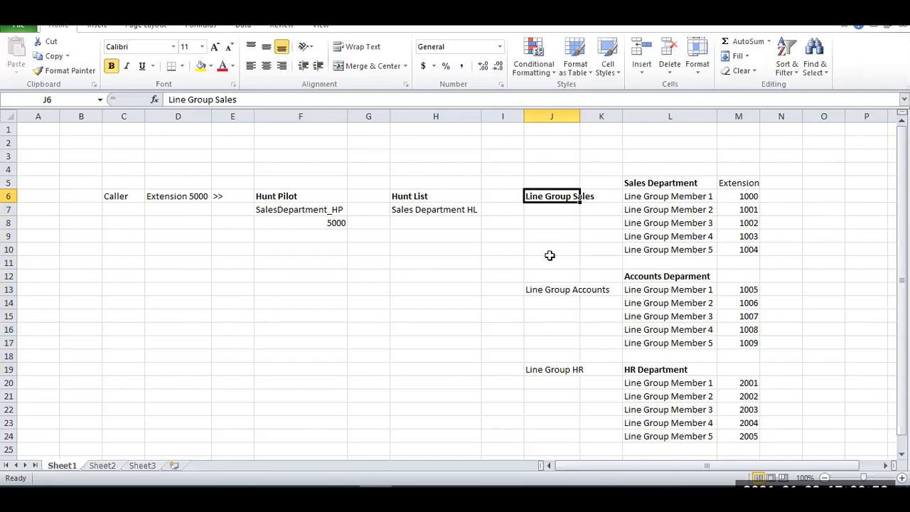
double_click(582, 118)
click(586, 289)
key(ctrl+b)
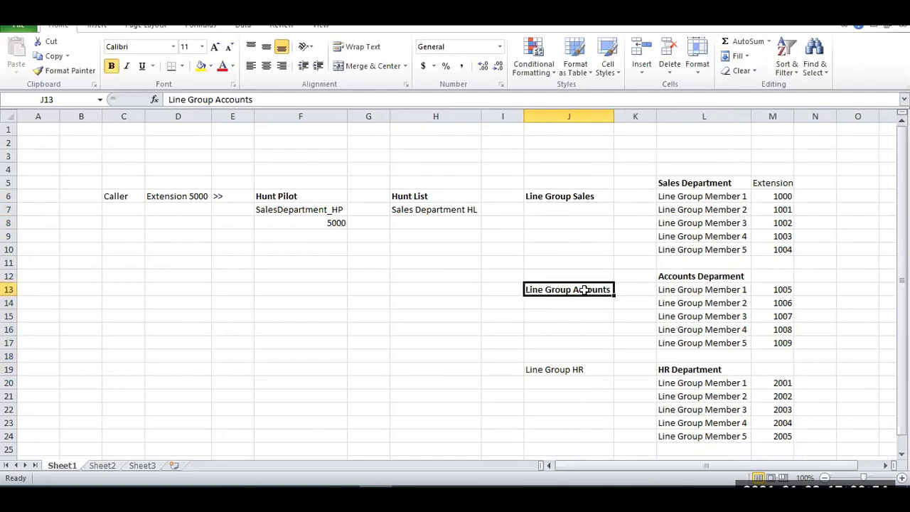
Highlight the Sales members and the Accounts extensions, and make the Line Group HR heading bold in cell J19.
drag(698, 197, 775, 249)
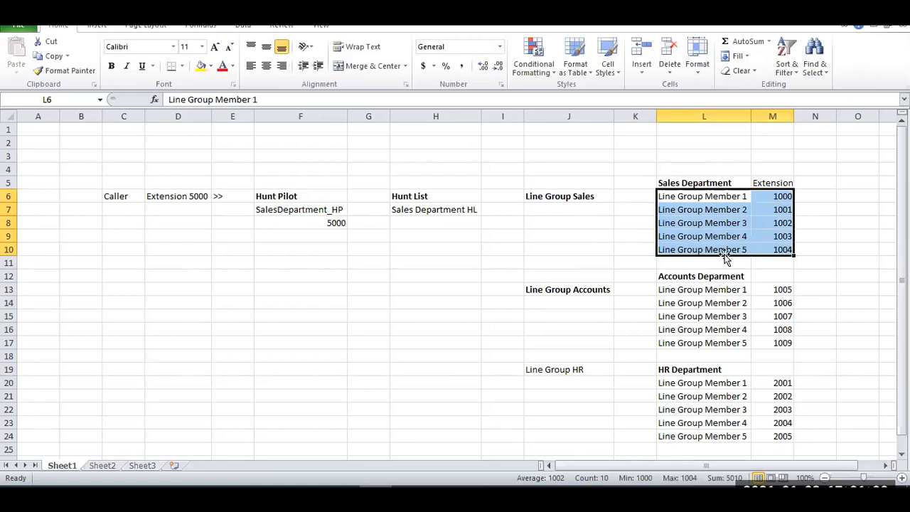
click(605, 293)
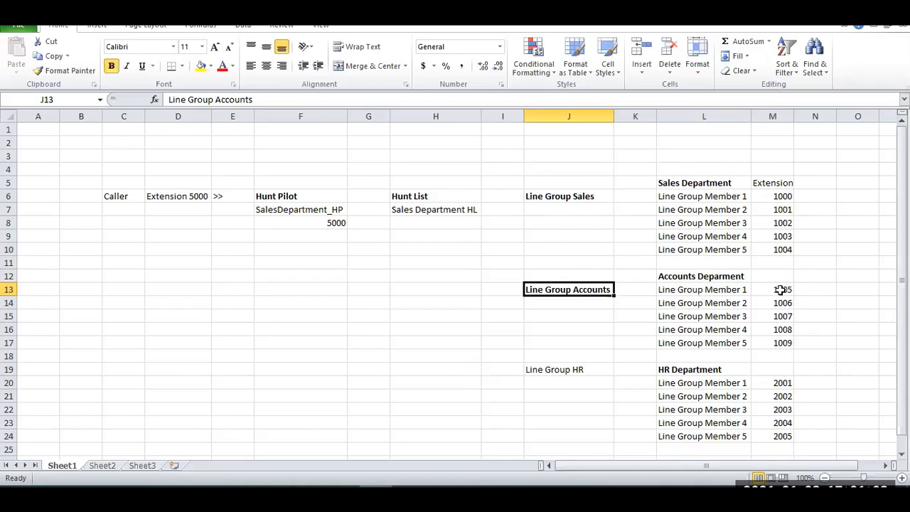
drag(779, 291, 789, 343)
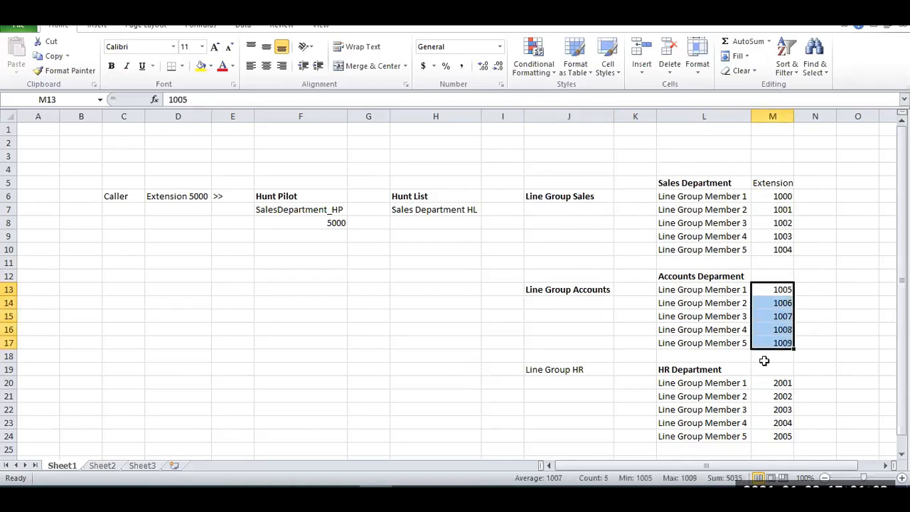
click(568, 375)
key(ctrl+b)
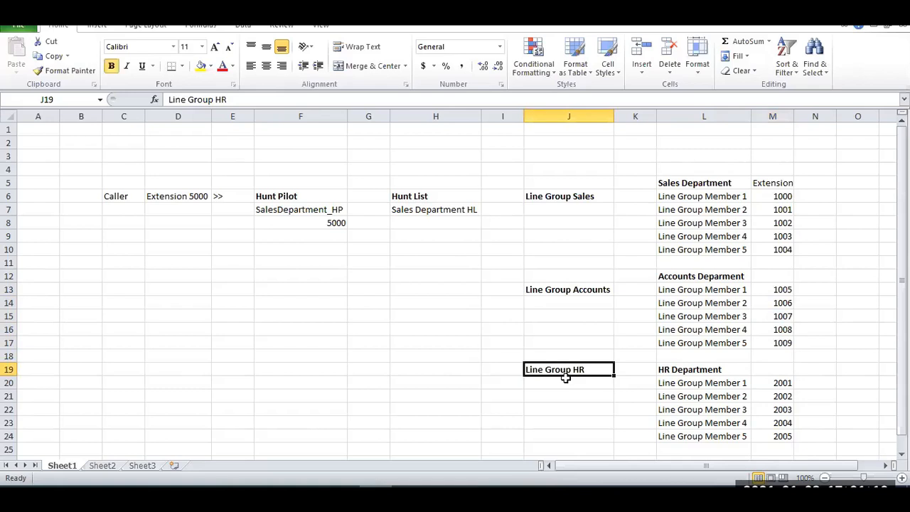
Highlight the Accounts and HR line groups with their members, and make the Caller heading in cell C6 bold.
drag(554, 288, 767, 434)
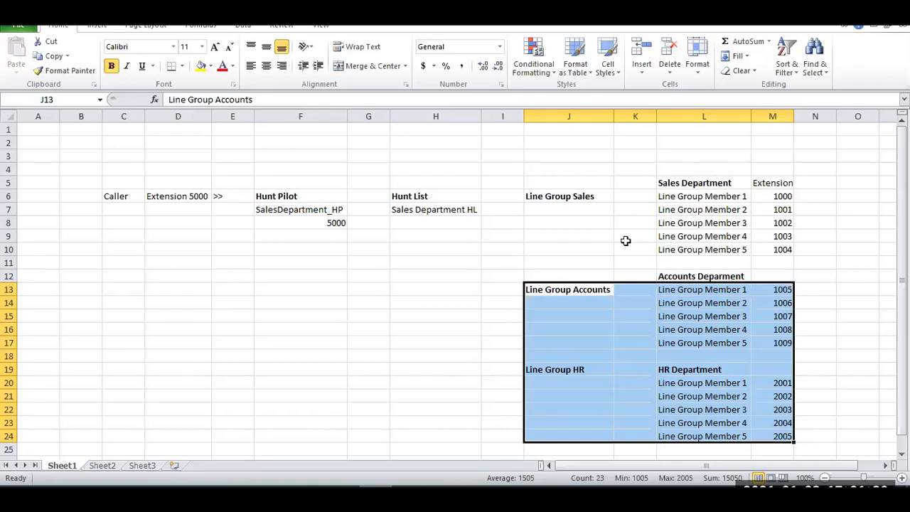
click(565, 198)
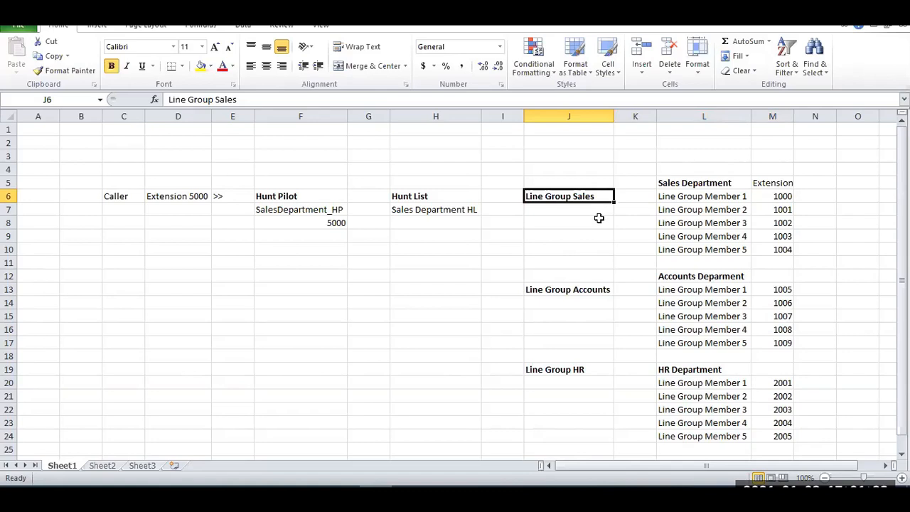
click(114, 199)
key(ctrl+b)
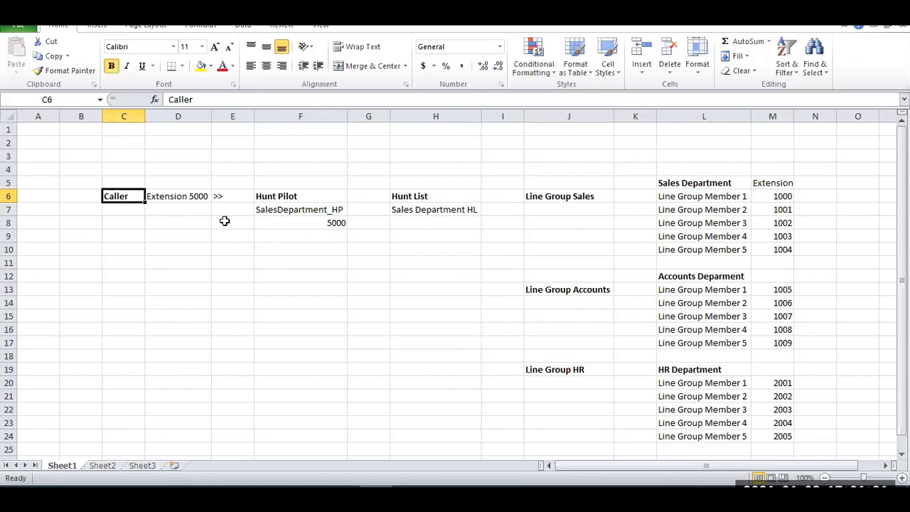
key(ctrl+b)
click(782, 197)
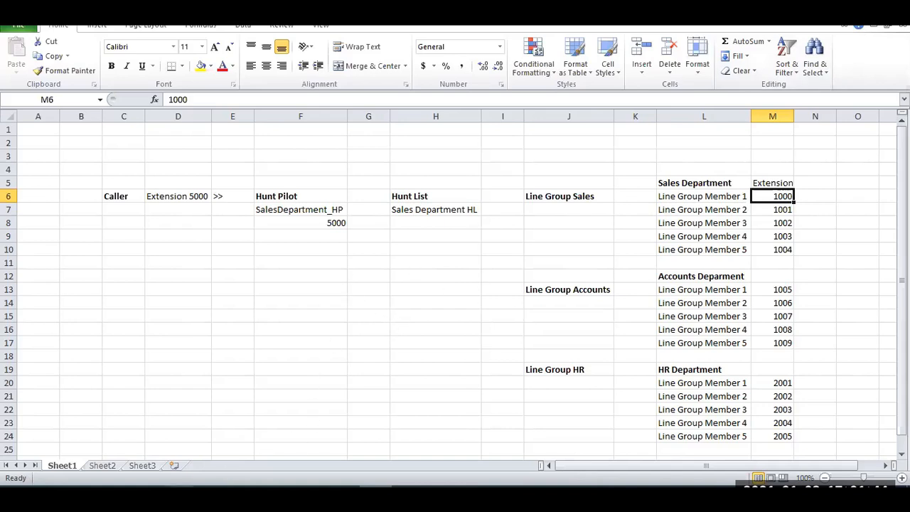
Switch to Cisco Unified CM Administration in the browser, list the hunt pilots and open the configuration of hunt pilot 5600.
click(180, 496)
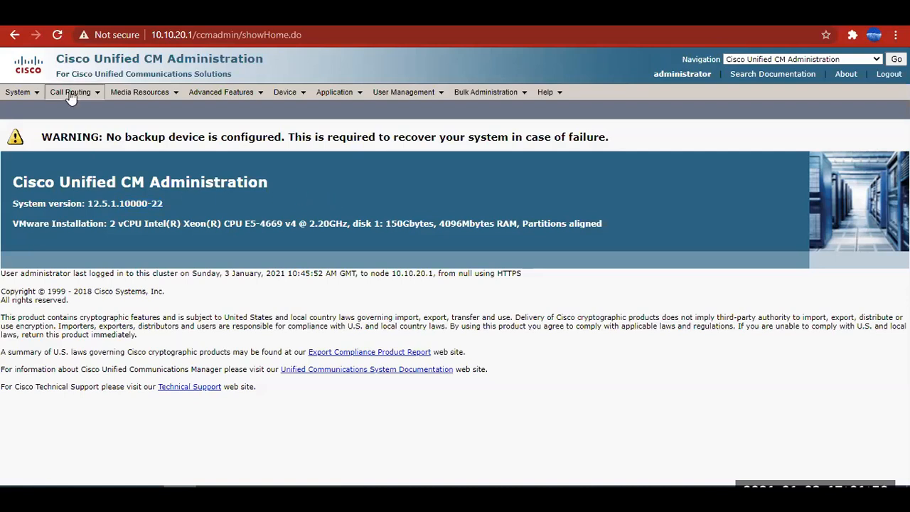
mouse_move(70, 92)
mouse_move(96, 132)
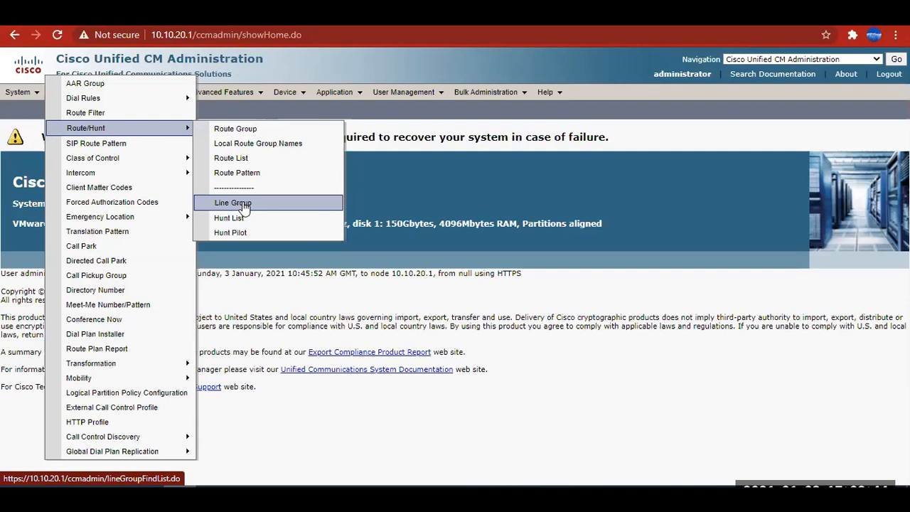
click(231, 235)
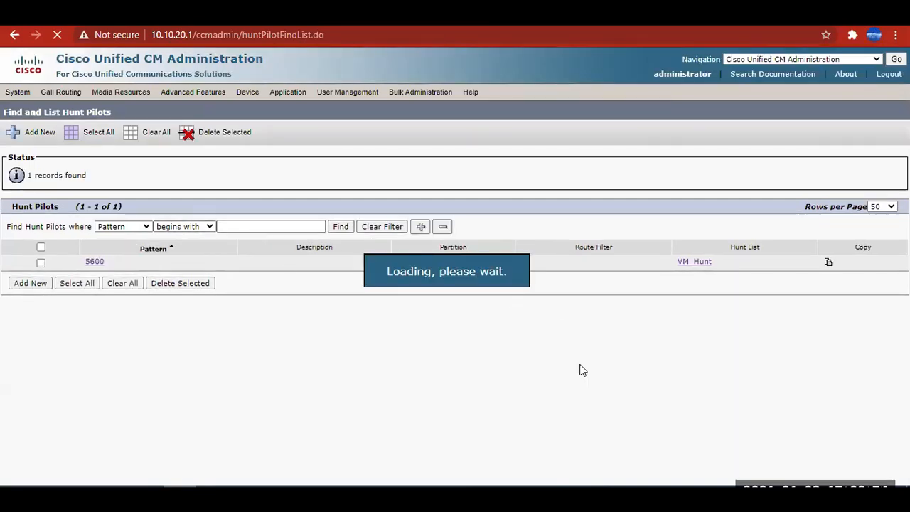
drag(8, 206, 222, 208)
click(677, 329)
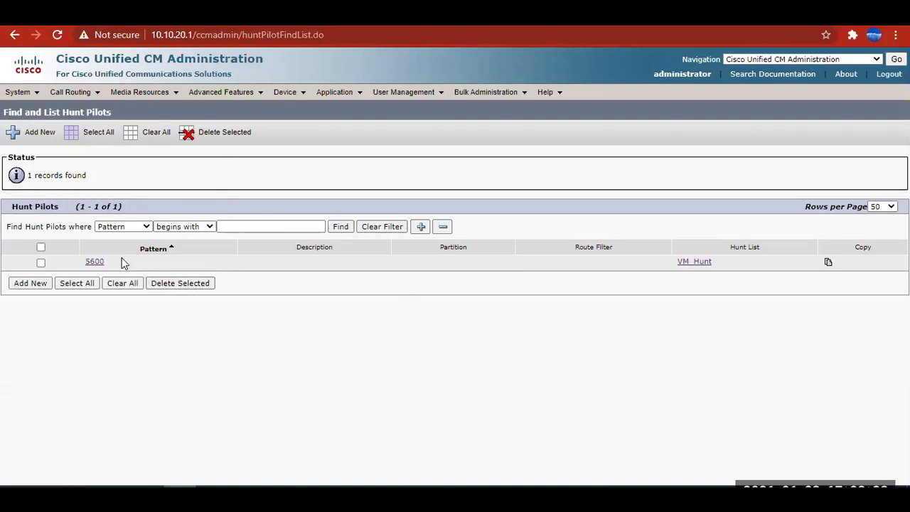
click(93, 262)
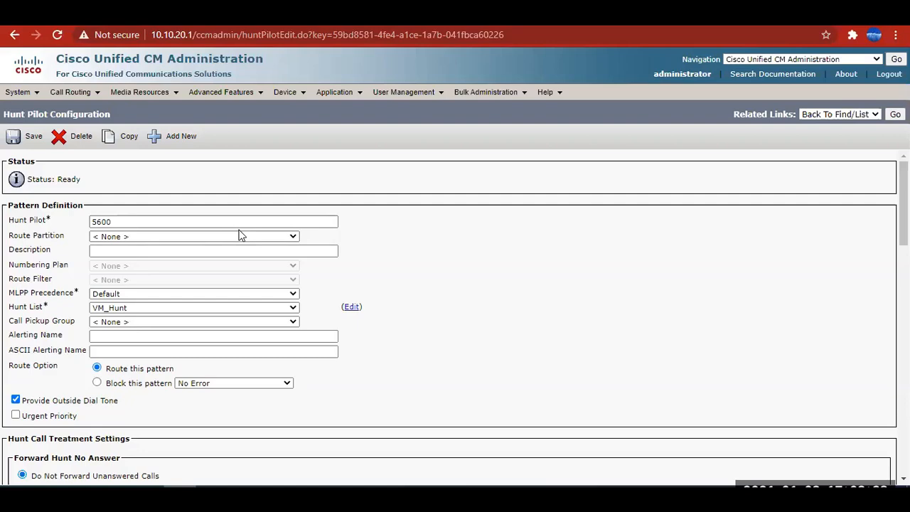
Switch to the Excel worksheet to review the flow from Caller to the Sales extensions, and return to the hunt pilot configuration.
key(alt+Tab)
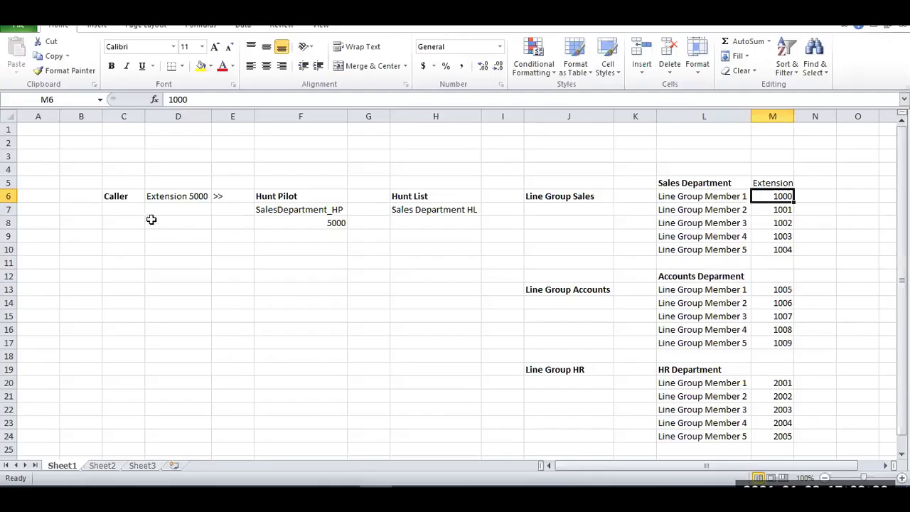
drag(131, 203, 797, 248)
click(796, 262)
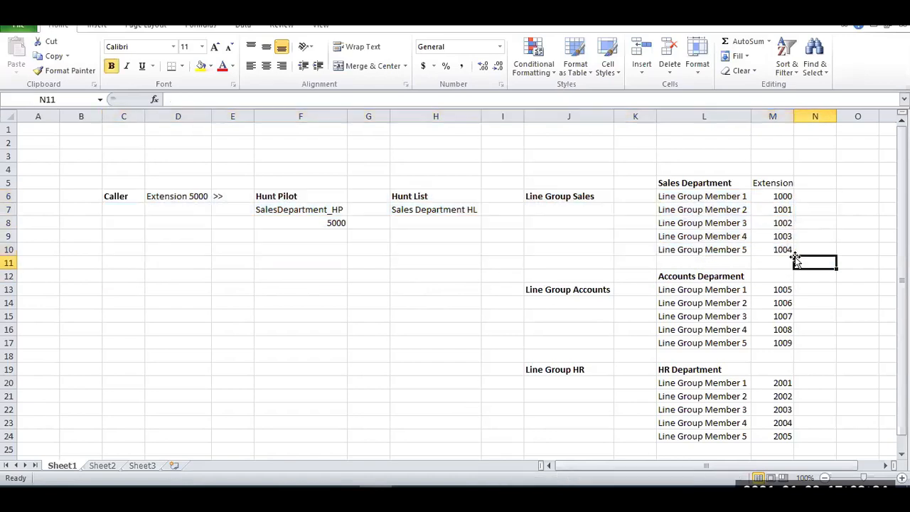
key(alt+Tab)
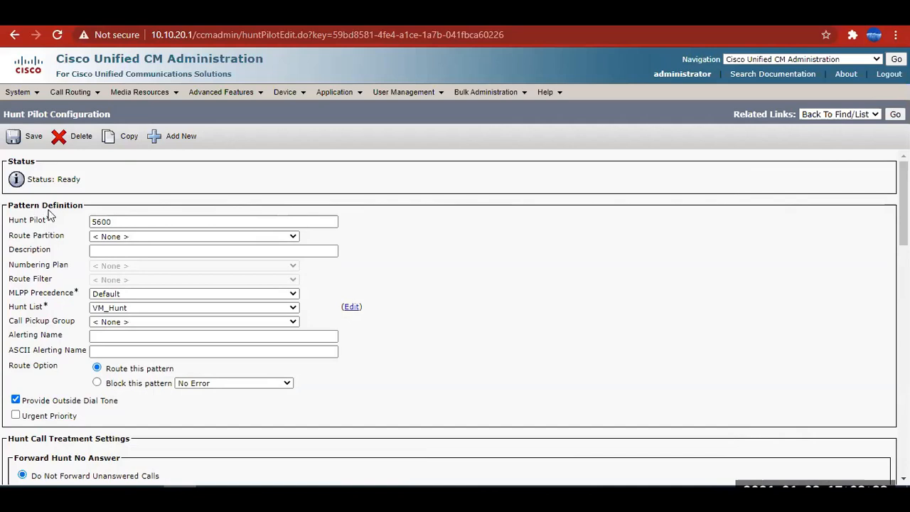
Highlight the Hunt Pilot and Hunt List labels and the pilot number 5600, and look through the available hunt lists.
drag(8, 221, 47, 220)
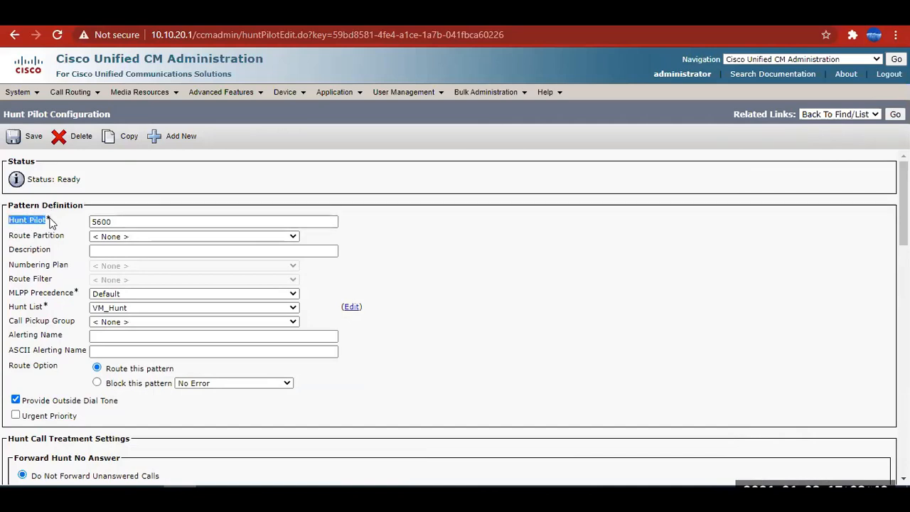
click(22, 312)
drag(22, 313, 63, 312)
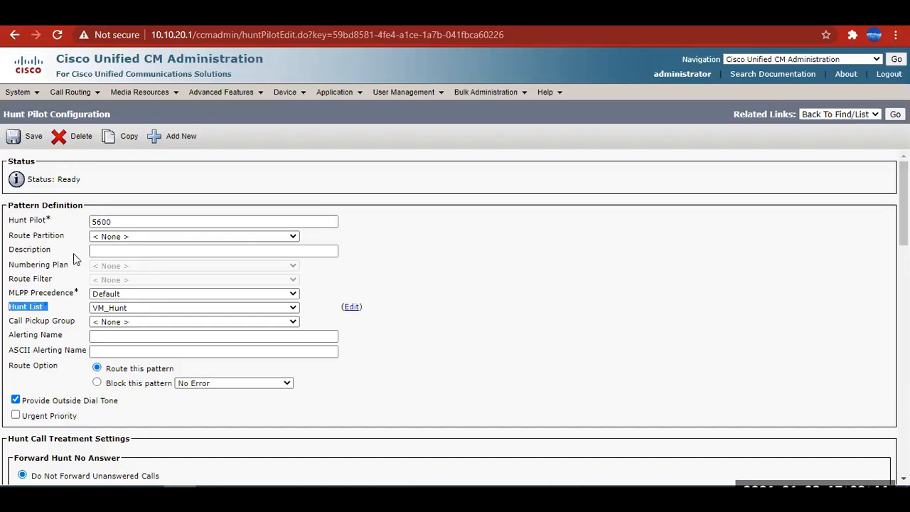
drag(51, 220, 15, 220)
double_click(119, 222)
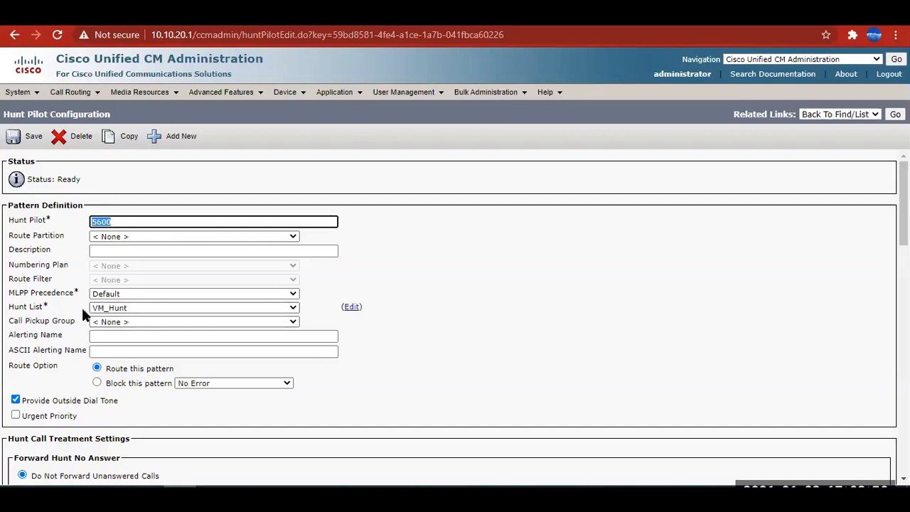
click(122, 308)
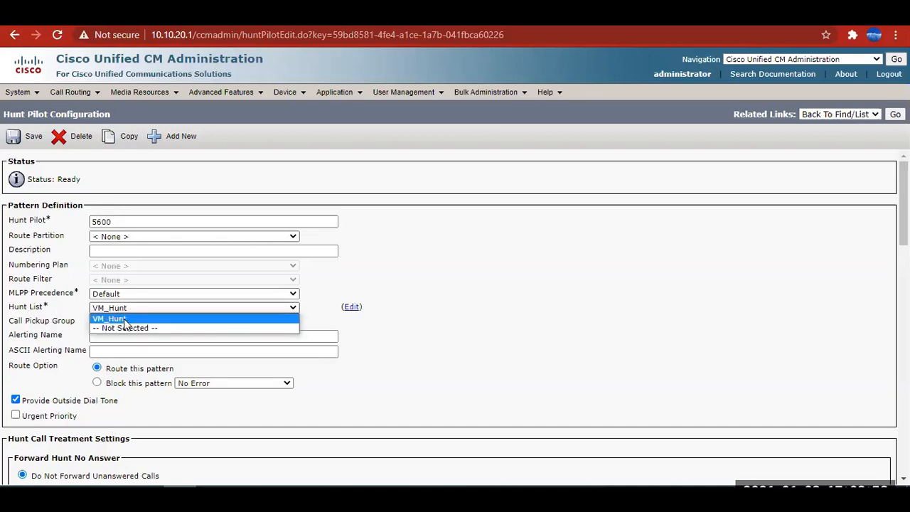
click(549, 327)
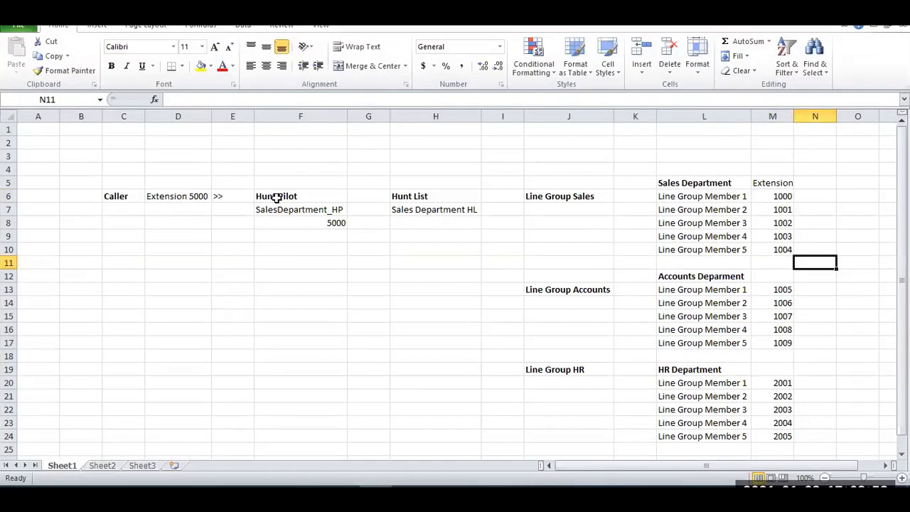
Point out the Hunt Pilot and Hunt List headings in the Excel worksheet, and return to the browser to highlight the Hunt Pilot label.
click(283, 197)
click(410, 199)
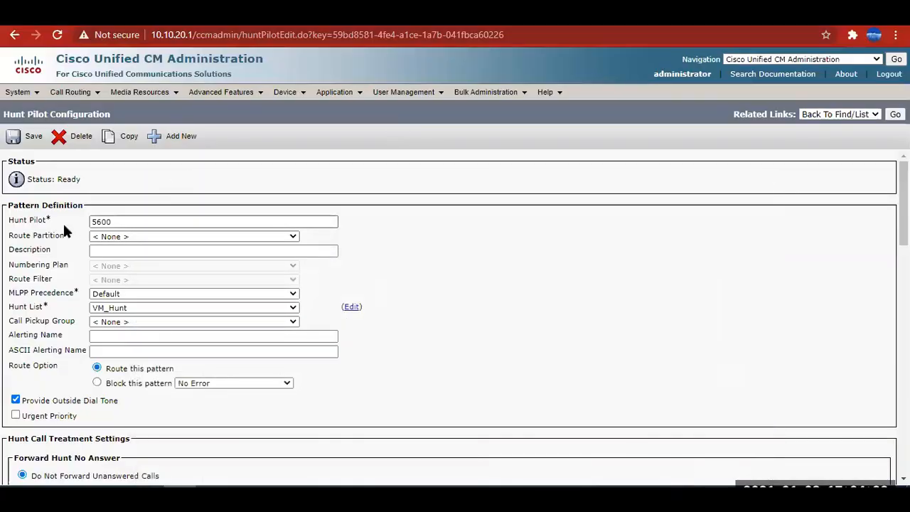
drag(63, 222, 105, 217)
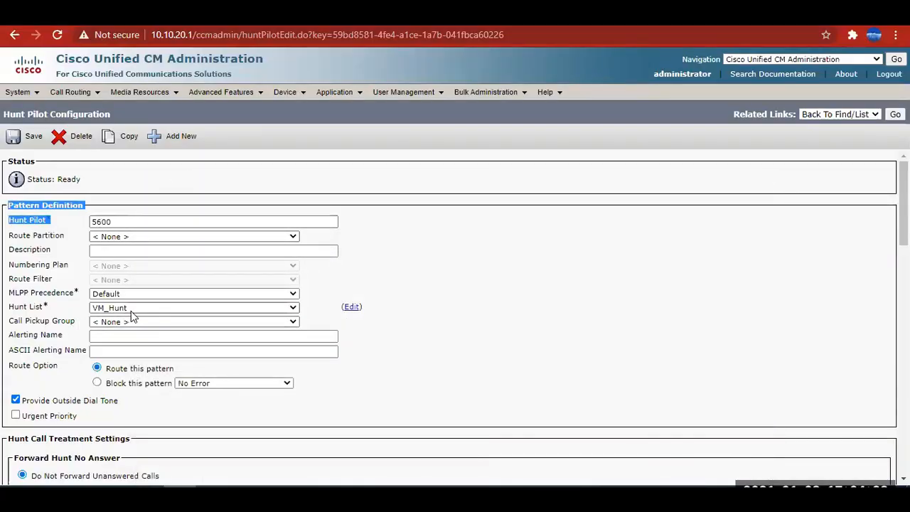
Highlight the Hunt List label and open the configuration of the VM_Hunt hunt list assigned to this pilot.
click(506, 324)
drag(9, 306, 56, 310)
click(362, 312)
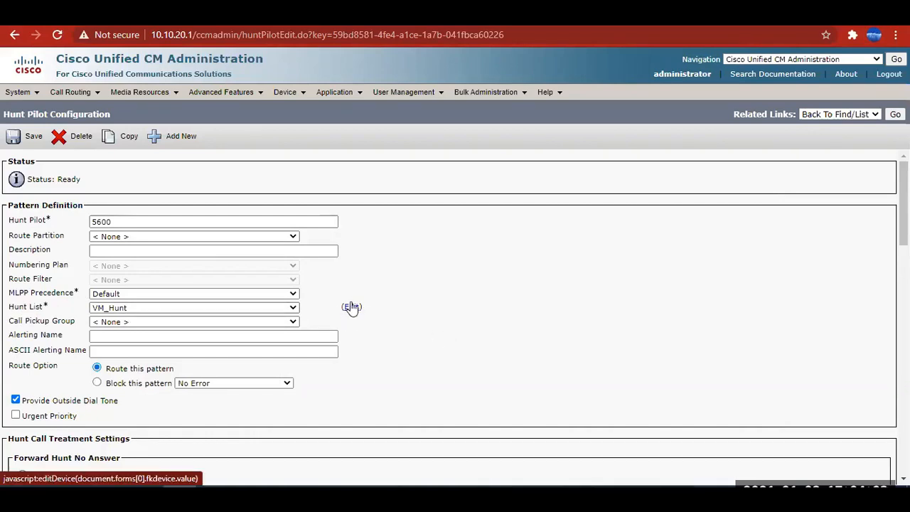
mouse_move(71, 91)
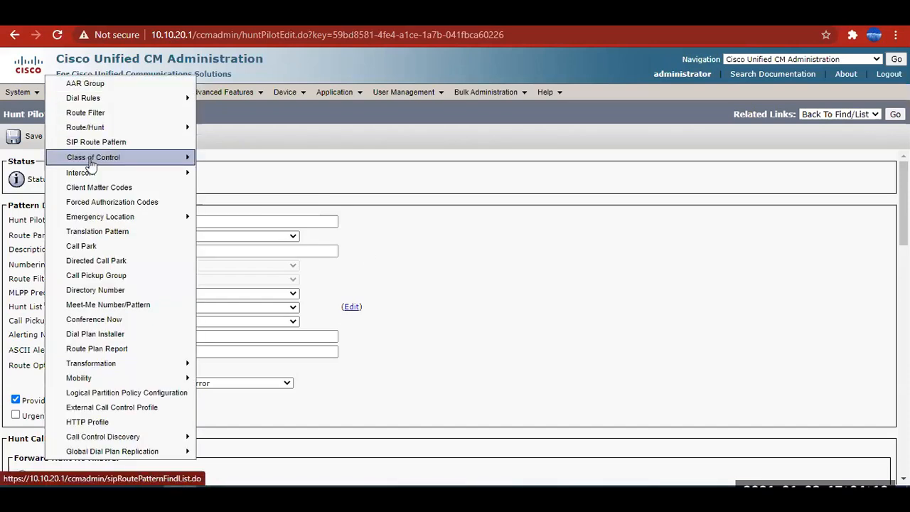
mouse_move(142, 131)
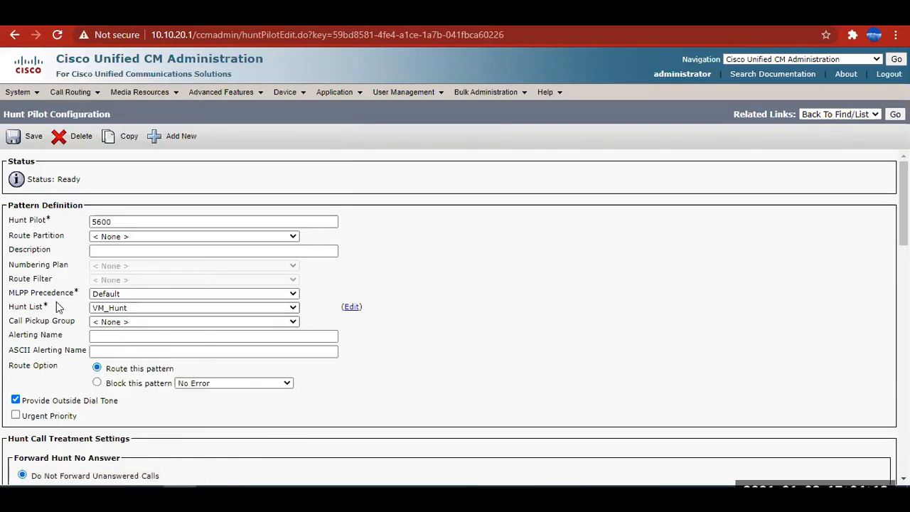
click(352, 310)
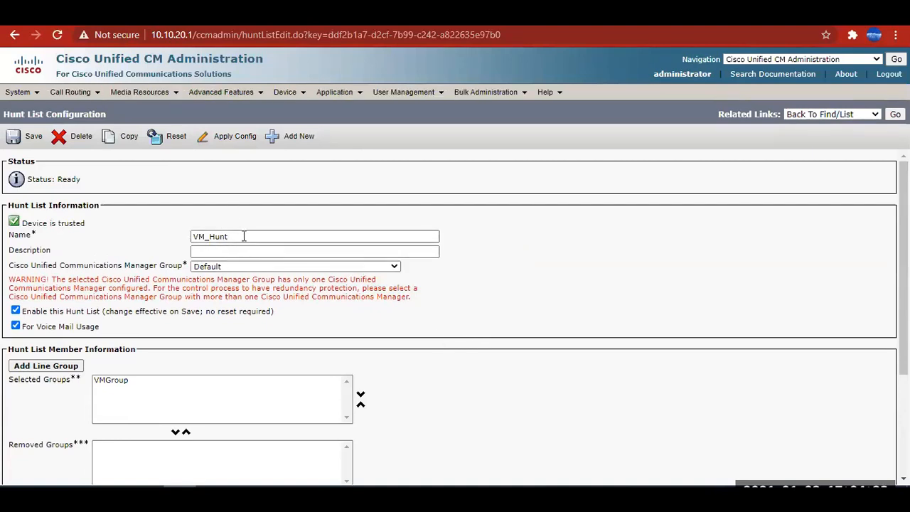
Examine the hunt list's settings and member information, selecting VMGroup among the selected groups.
scroll(642, 295, down, 3)
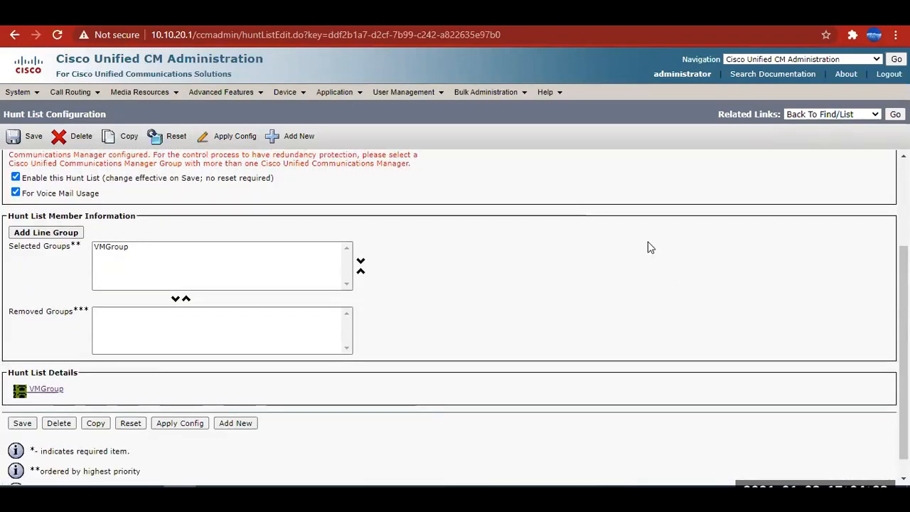
click(114, 248)
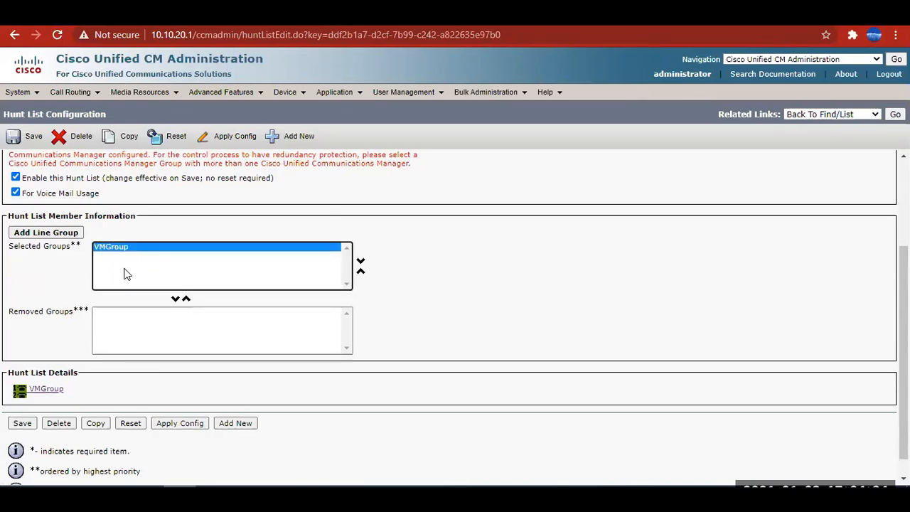
scroll(132, 268, up, 1)
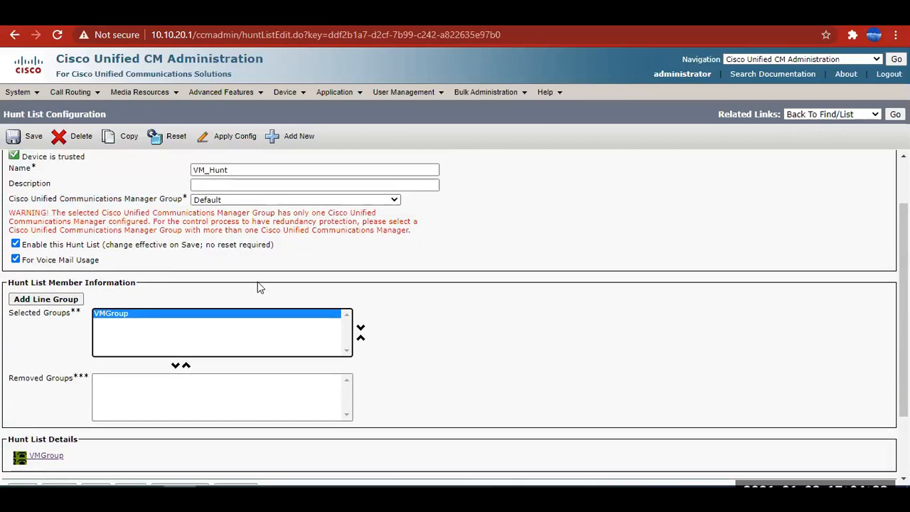
scroll(140, 313, down, 1)
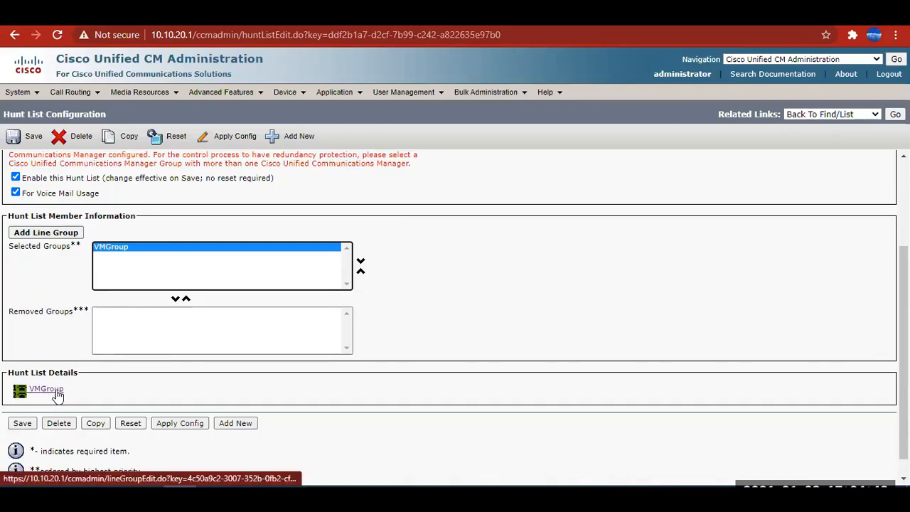
scroll(31, 304, up, 1)
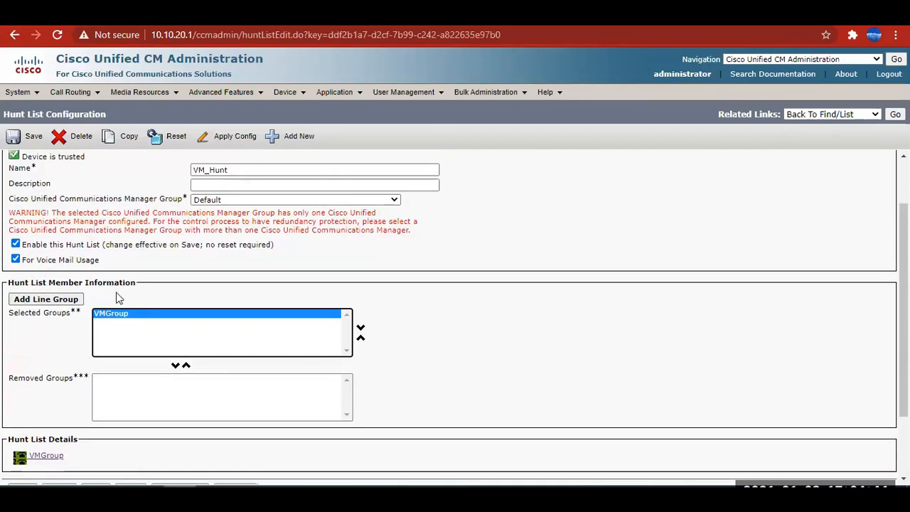
scroll(121, 284, up, 1)
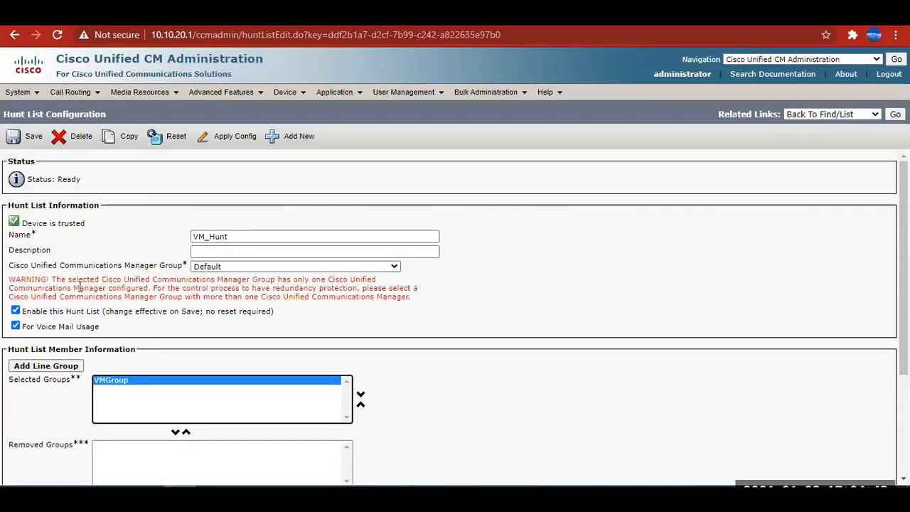
Highlight the For Voice Mail Usage option and review the line group under Hunt List Details.
drag(100, 329, 28, 328)
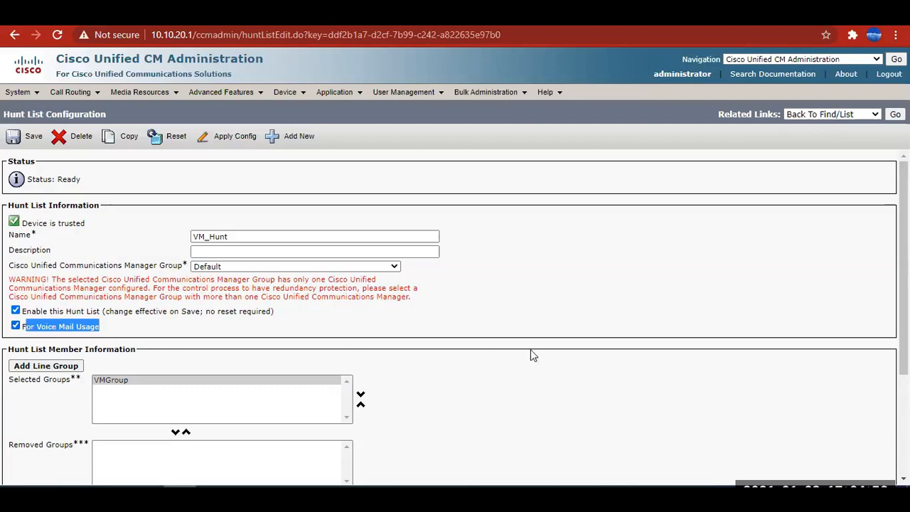
click(596, 347)
scroll(152, 336, down, 3)
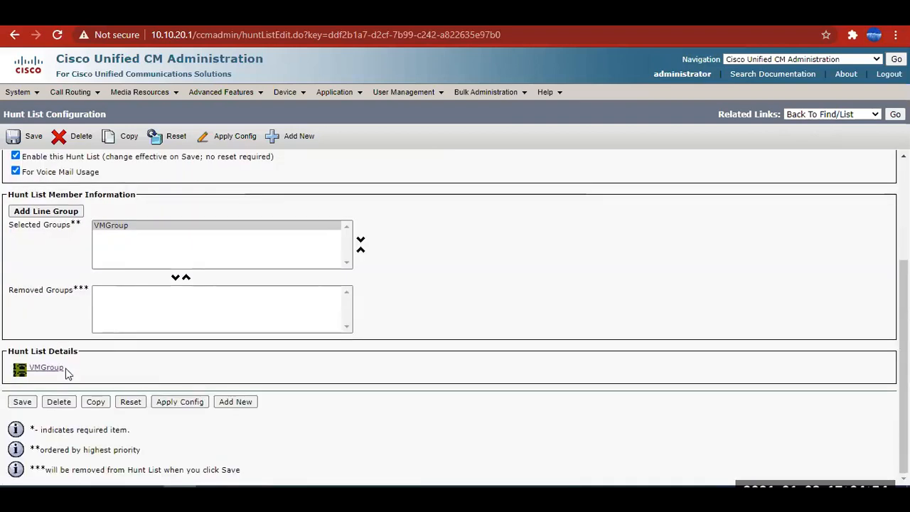
scroll(64, 364, up, 2)
scroll(53, 369, down, 2)
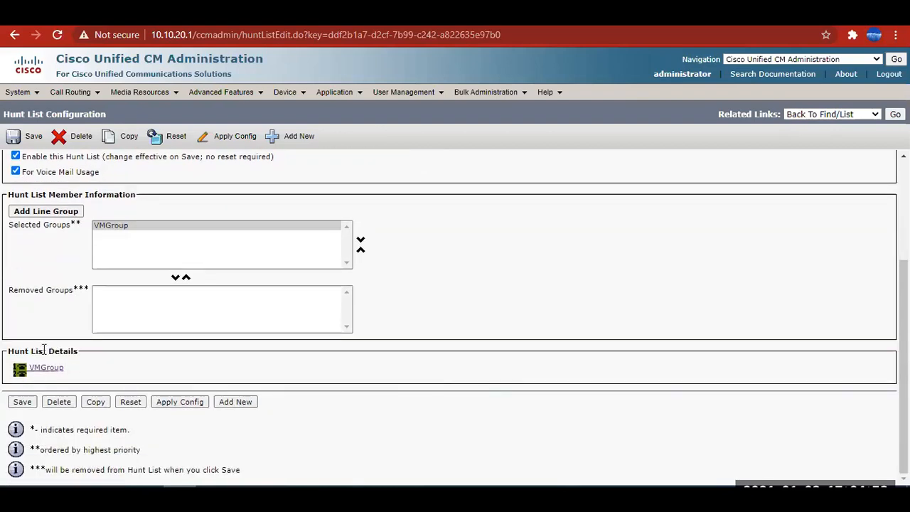
Compare the hunt list page with the Excel worksheet's Sales Department HL, Line Group Sales and Sales Department cells, and return to the browser.
click(375, 489)
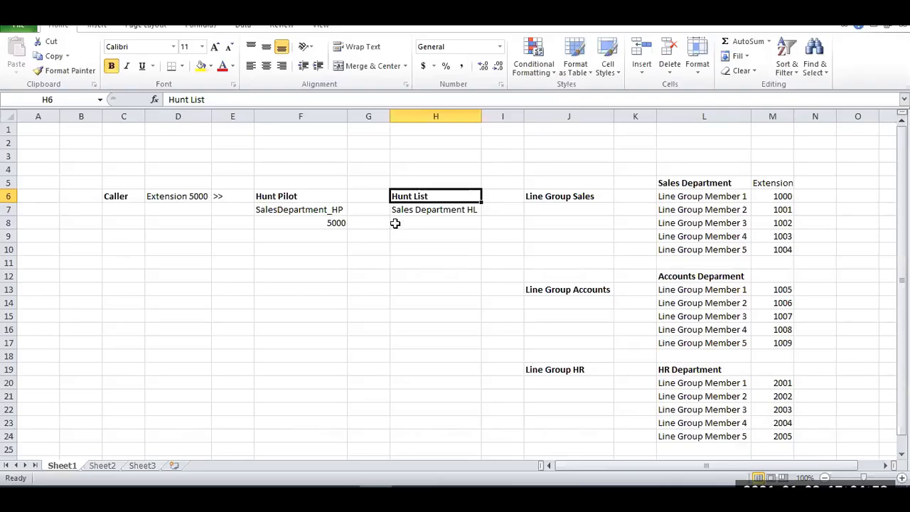
click(422, 208)
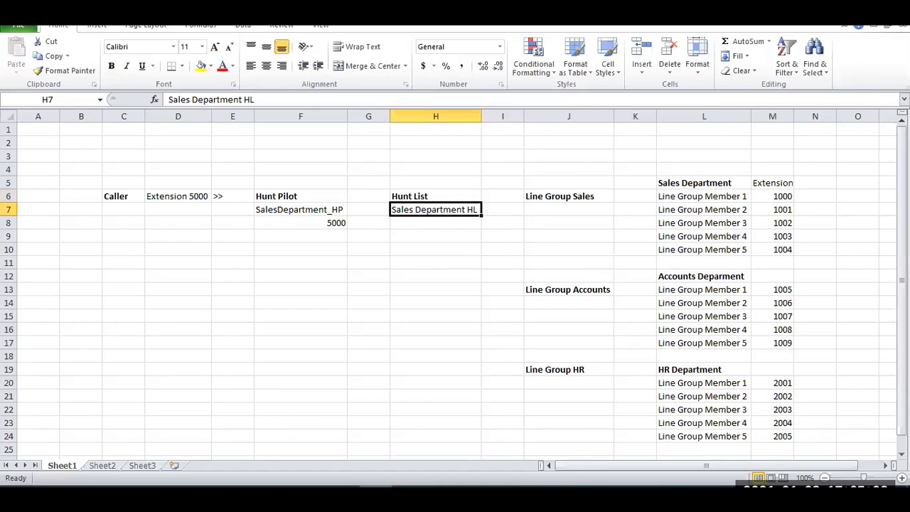
click(823, 20)
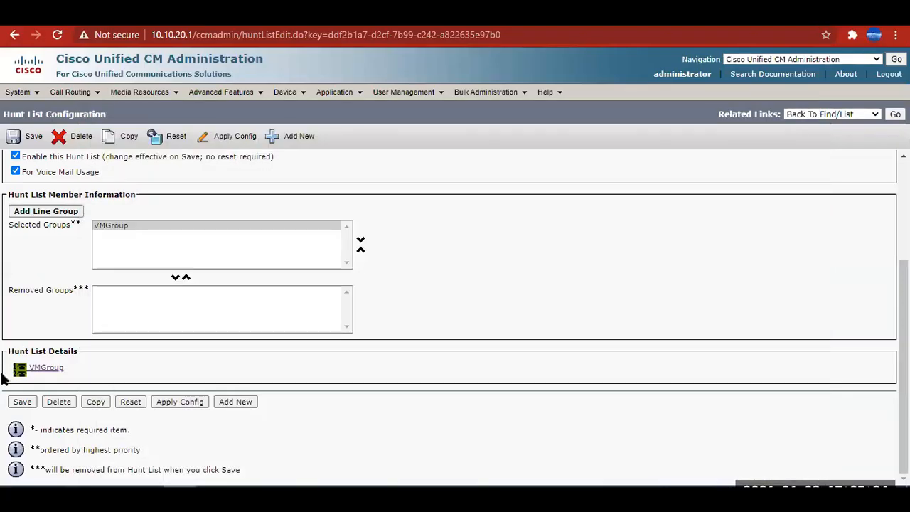
click(373, 498)
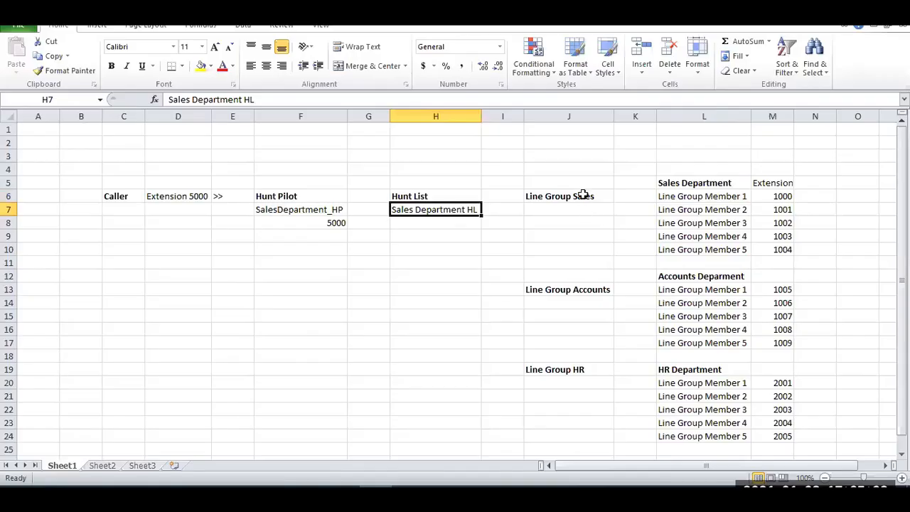
click(583, 195)
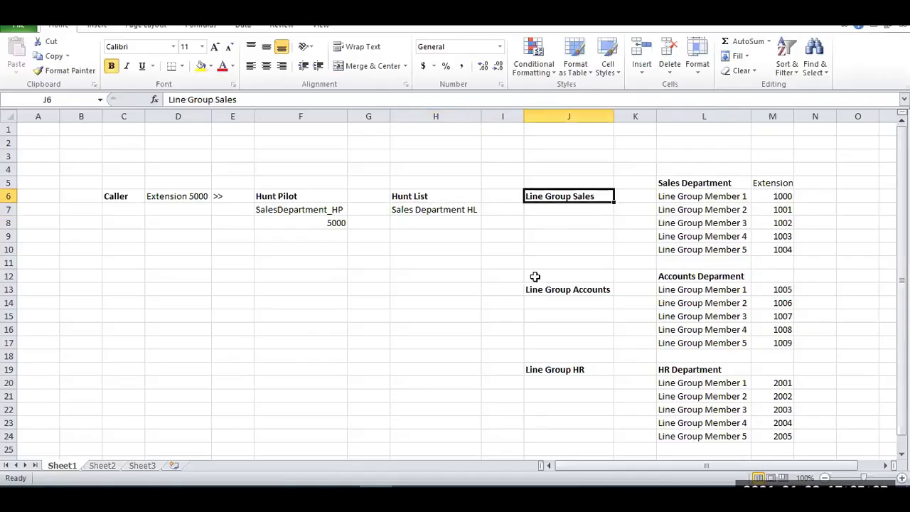
click(690, 183)
key(alt+Tab)
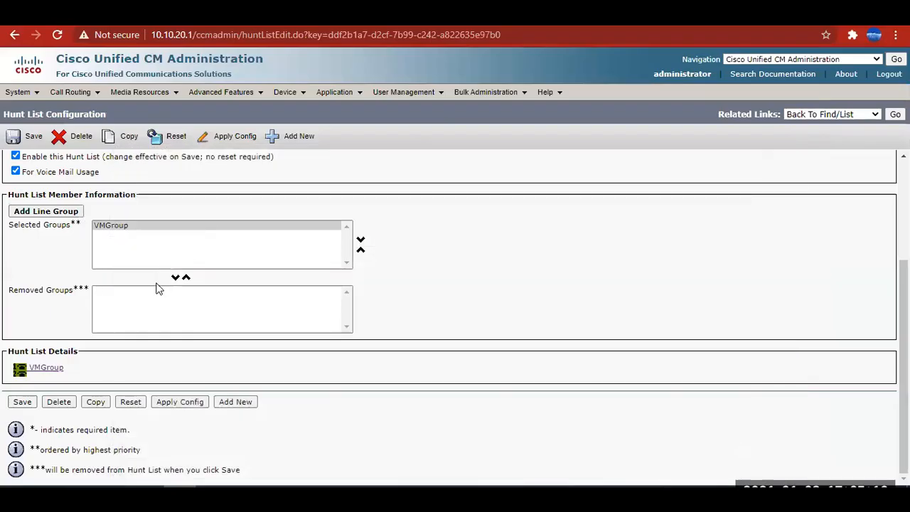
Open the VMGroup line group from the hunt list details and highlight its name and RNA Reversion Timeout setting.
click(49, 369)
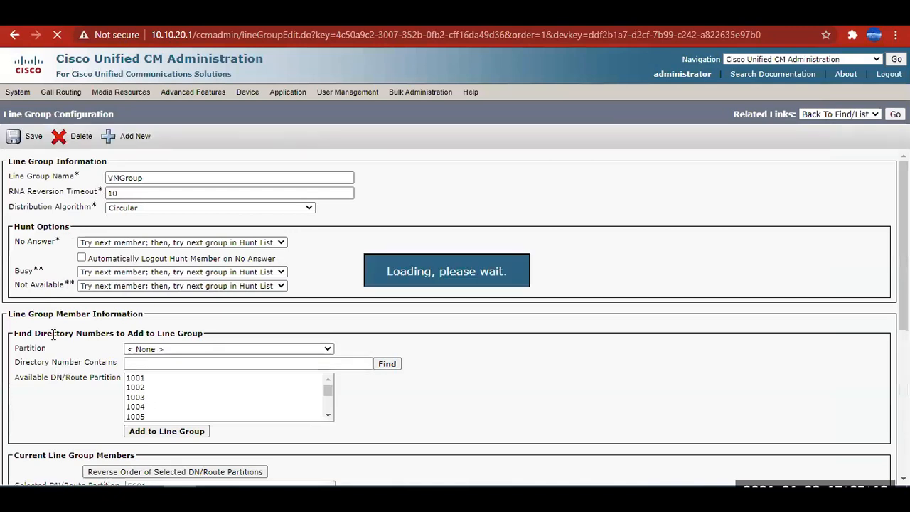
drag(147, 178, 100, 183)
click(612, 213)
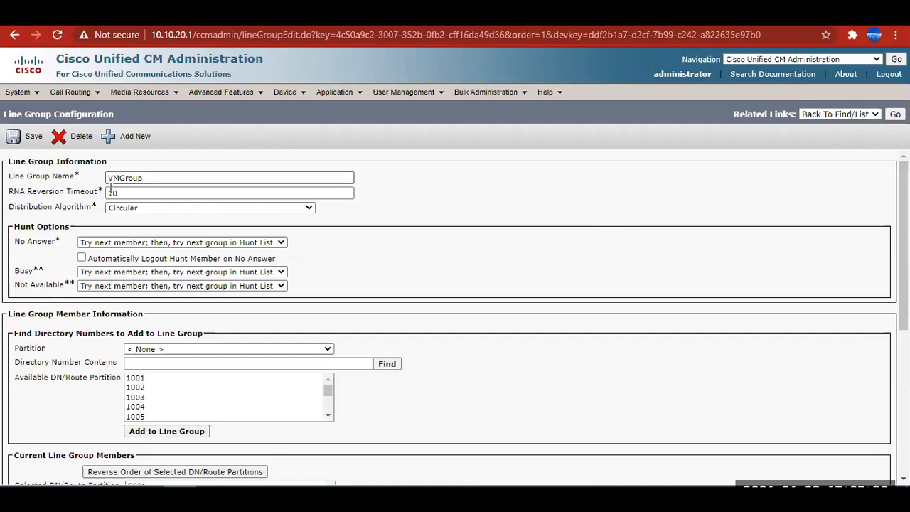
drag(32, 192, 103, 195)
click(266, 217)
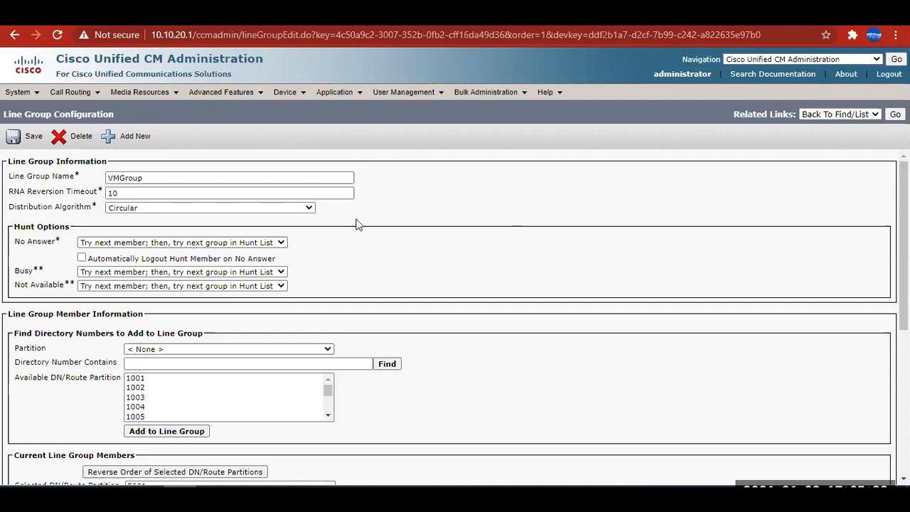
Highlight the Distribution Algorithm setting, review its available algorithms and leave Circular chosen.
drag(10, 207, 98, 209)
click(335, 211)
click(305, 208)
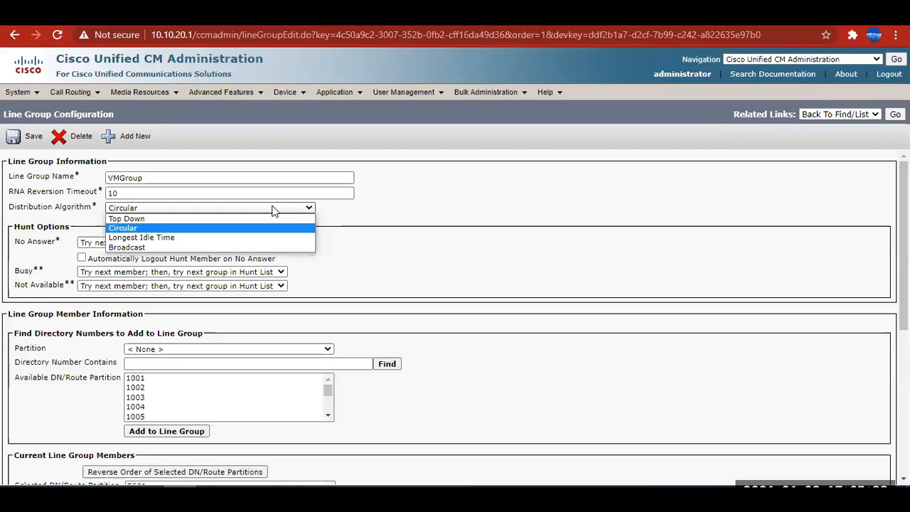
click(132, 234)
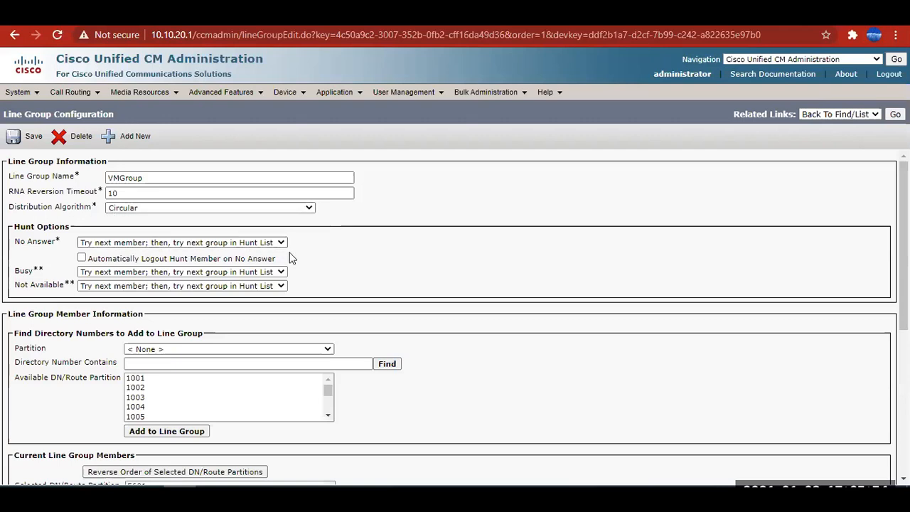
Review the line group's current members, selecting 5601 and 5602 in turn, and highlight the partition note of directory number 5601.
scroll(270, 269, down, 1)
scroll(254, 331, down, 5)
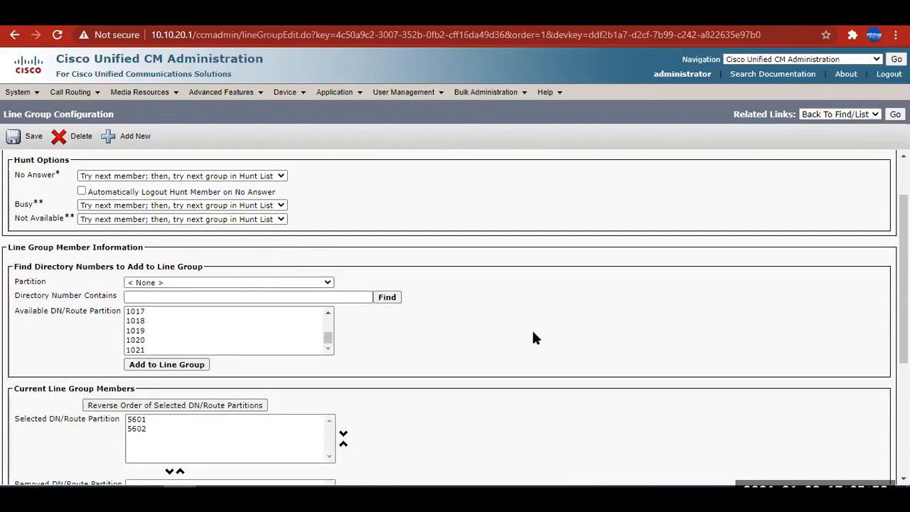
scroll(535, 338, down, 3)
drag(96, 205, 115, 203)
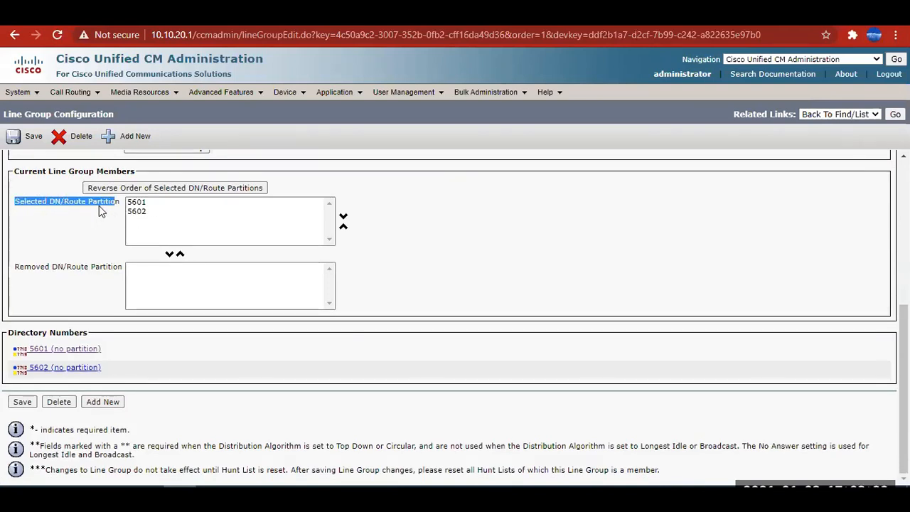
click(141, 204)
click(138, 212)
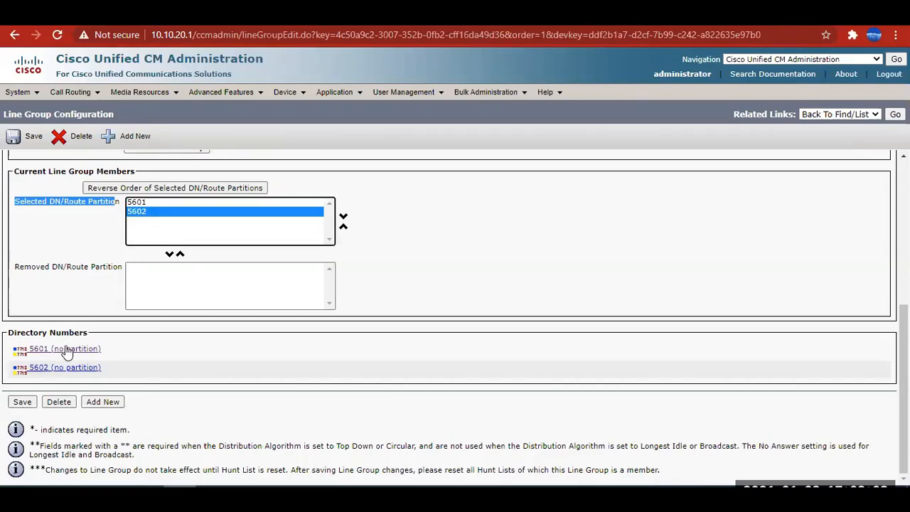
drag(104, 350, 52, 349)
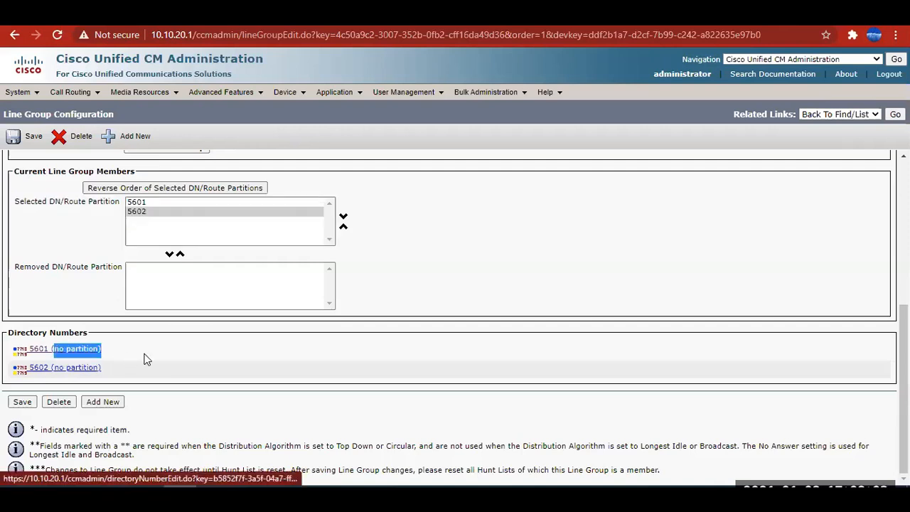
Select member 5601 and reverse the order of the selected directory numbers twice to demonstrate the reordering option.
click(144, 353)
click(163, 204)
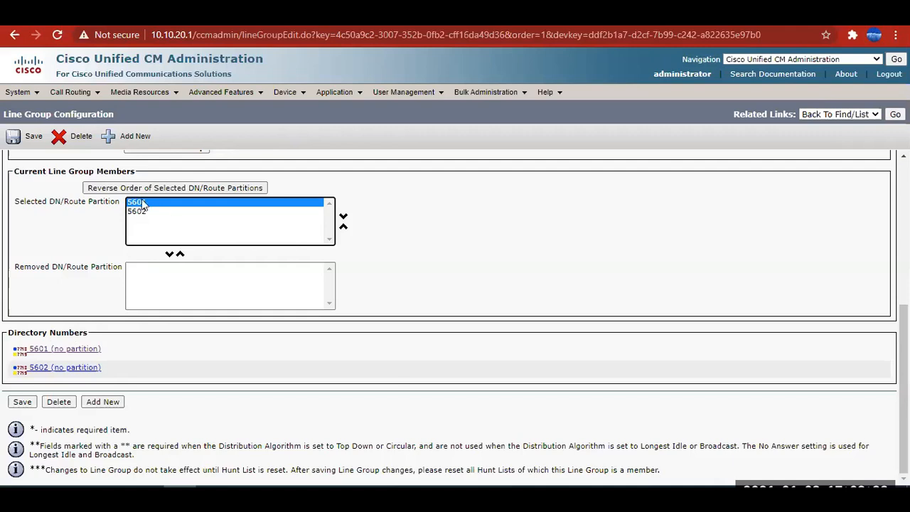
click(193, 189)
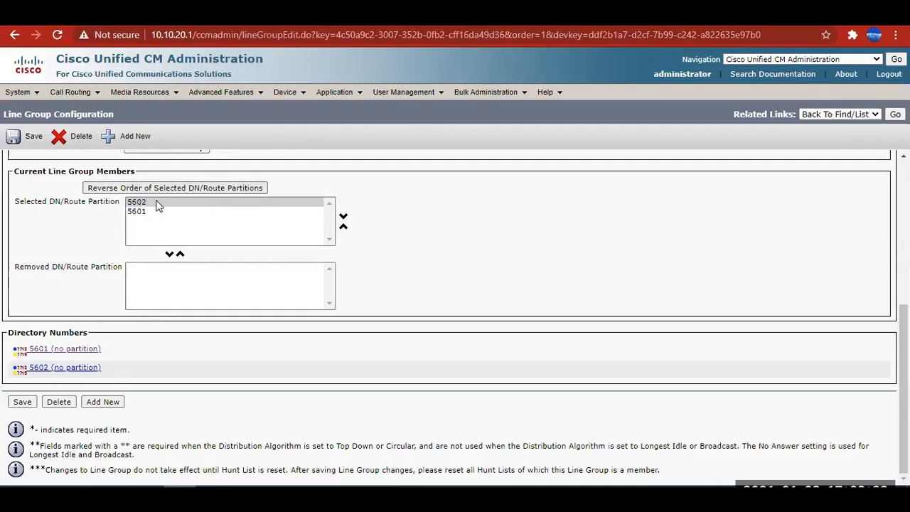
click(186, 189)
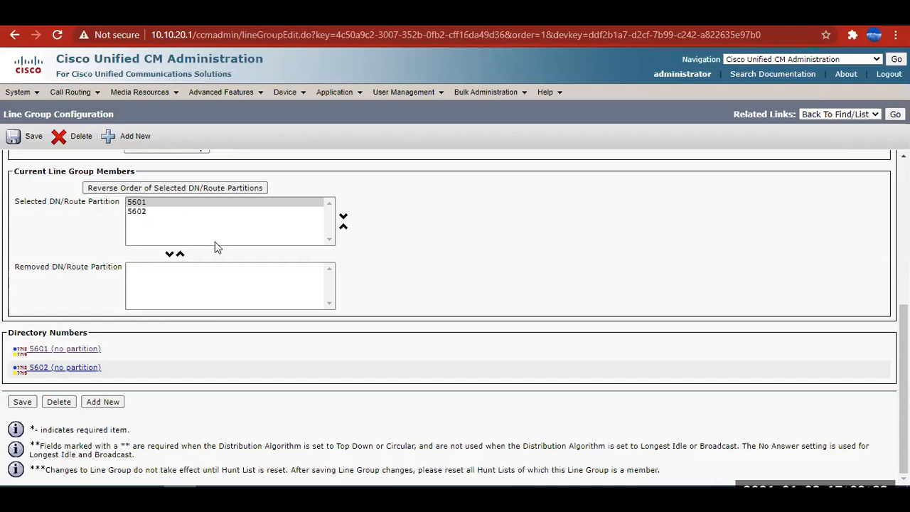
Move member 5602 above 5601 in the current line group members, and move 5601 back to first place.
click(135, 212)
click(343, 226)
click(141, 213)
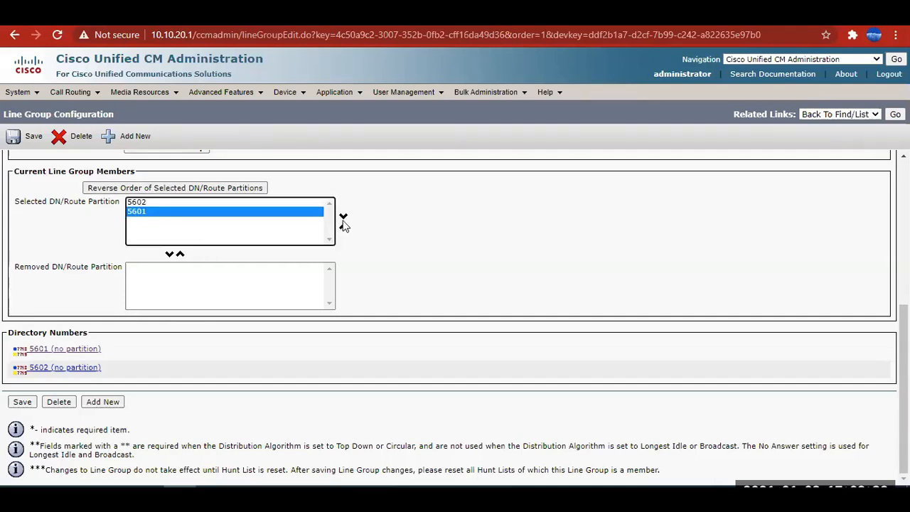
click(344, 224)
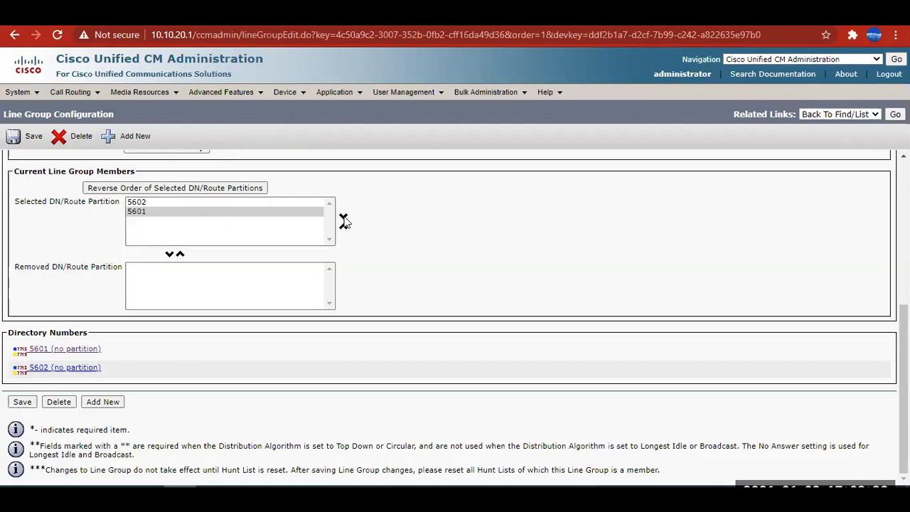
click(178, 212)
click(347, 230)
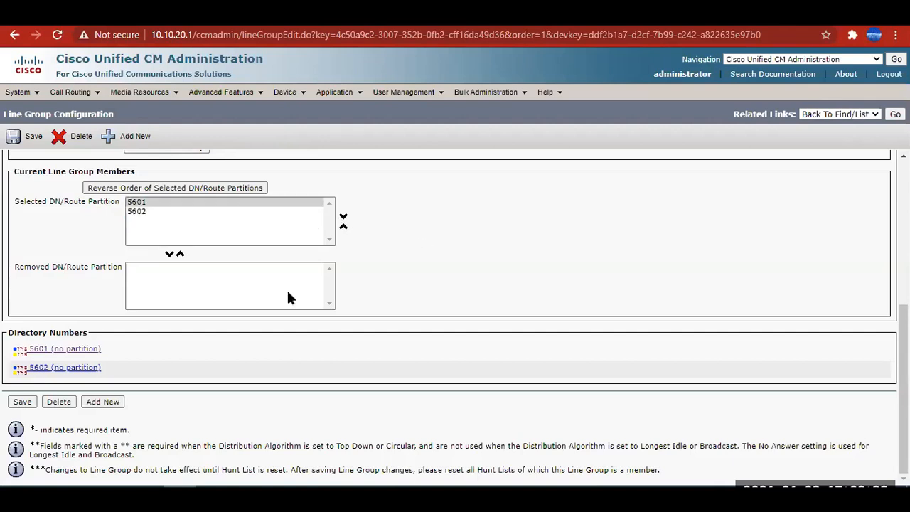
Highlight the Distribution Algorithm setting and select members 5601 and 5602 in turn to trace the ringing order.
scroll(229, 296, up, 1)
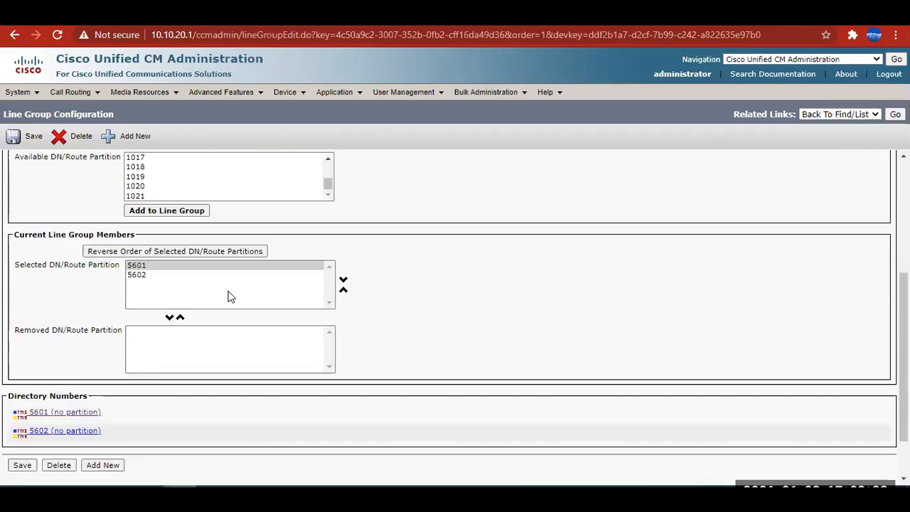
scroll(229, 296, up, 4)
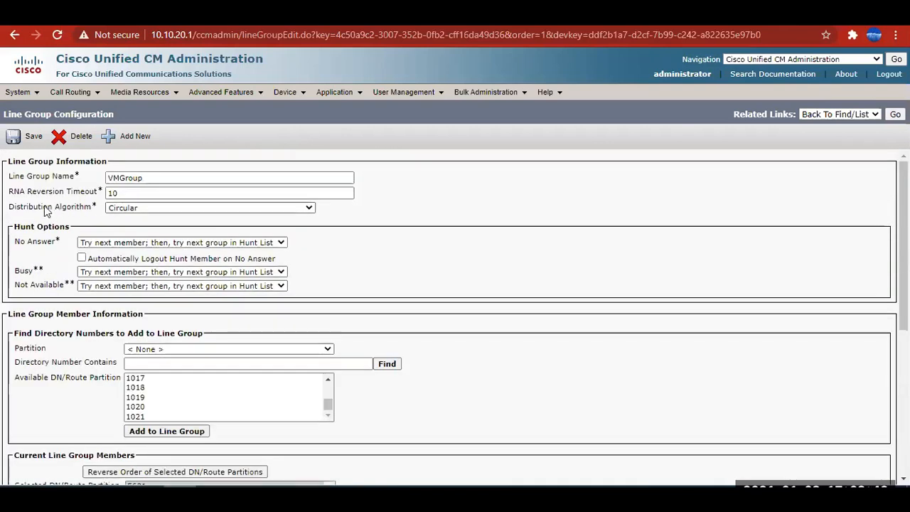
drag(21, 207, 95, 206)
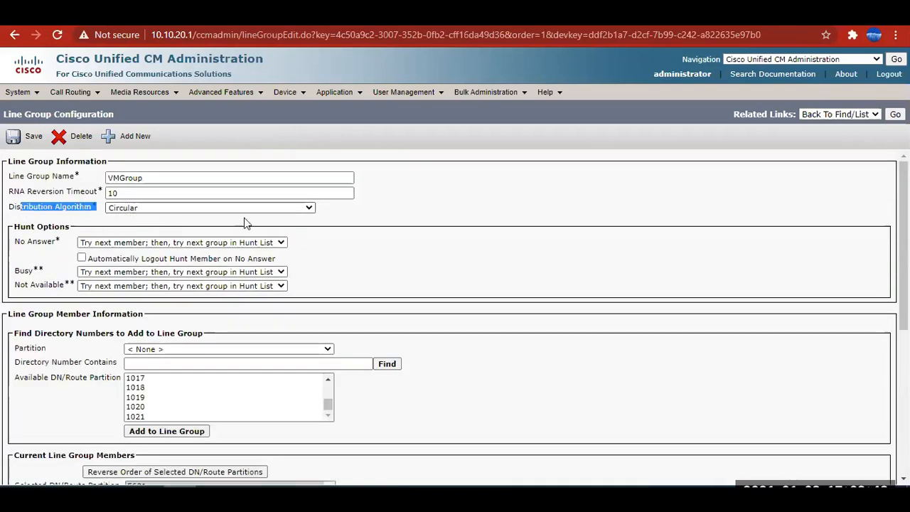
scroll(384, 299, down, 5)
click(155, 205)
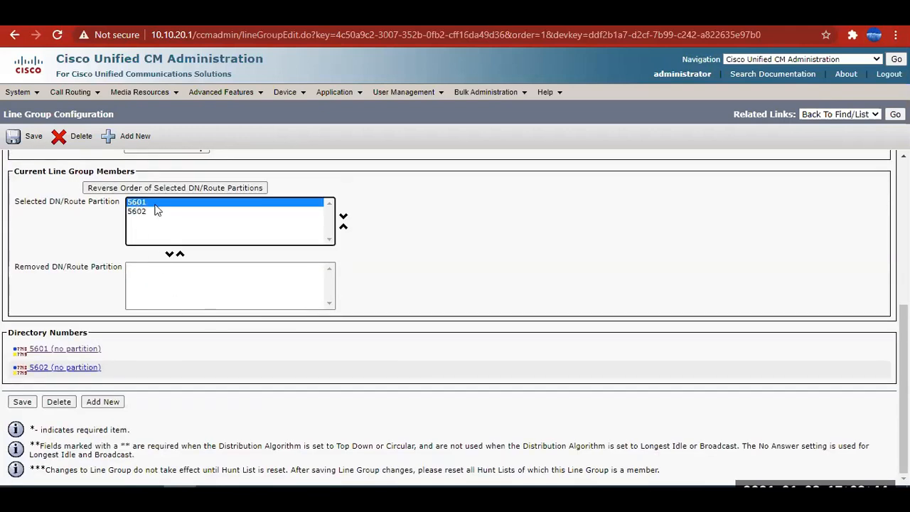
click(146, 212)
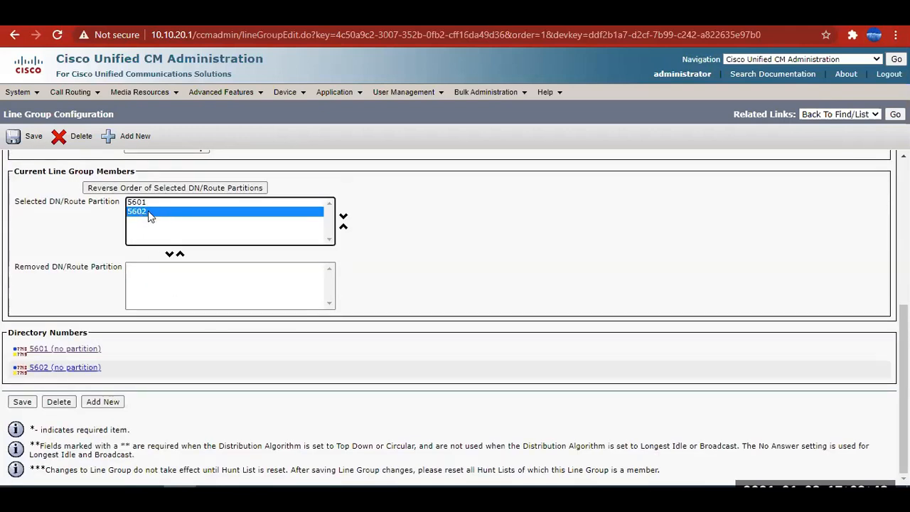
click(137, 202)
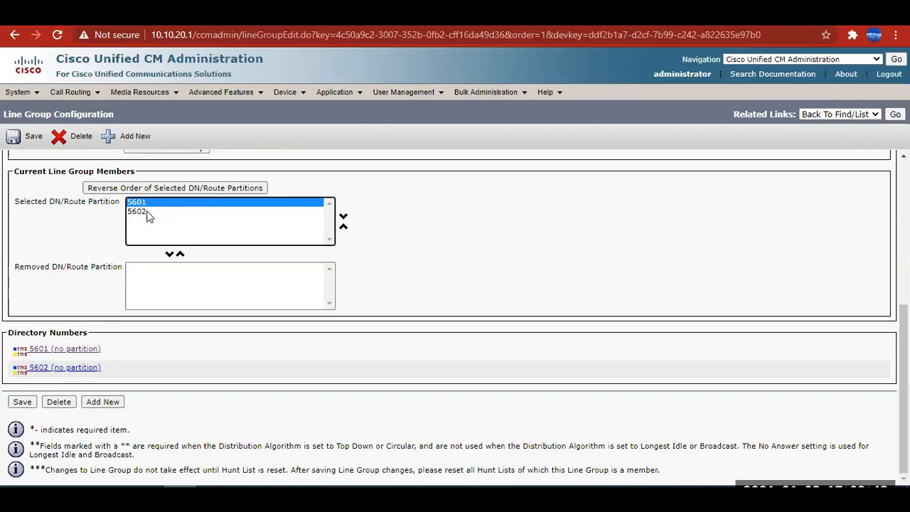
click(150, 213)
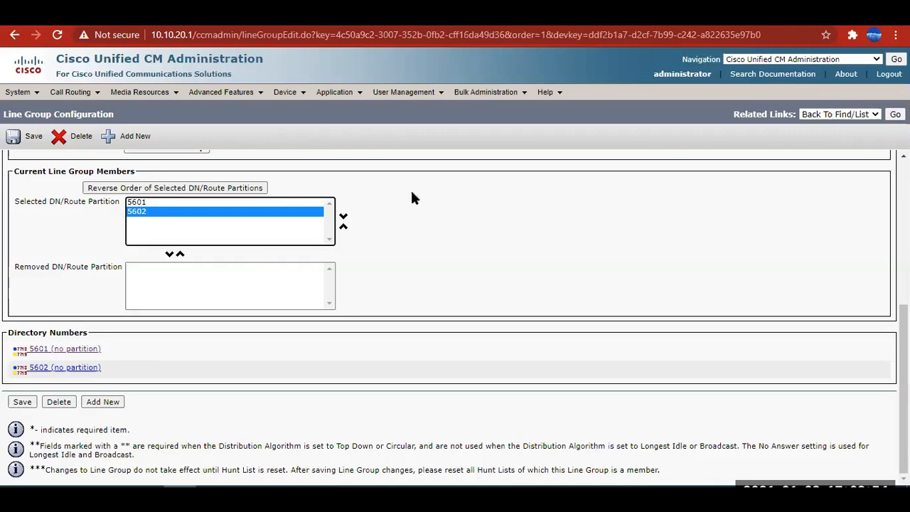
Open directory number 5601, compare it with the Excel worksheet's Sales Department extensions, and review its configuration page.
click(52, 352)
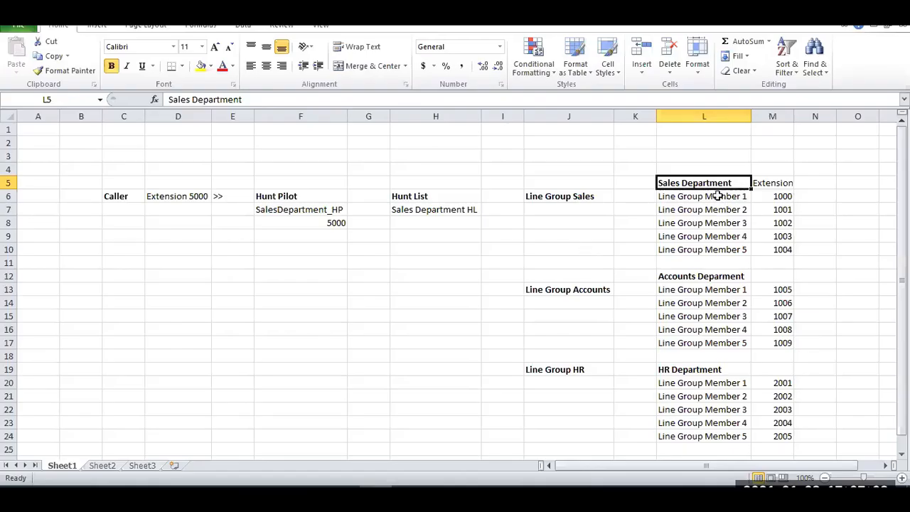
drag(782, 184, 782, 238)
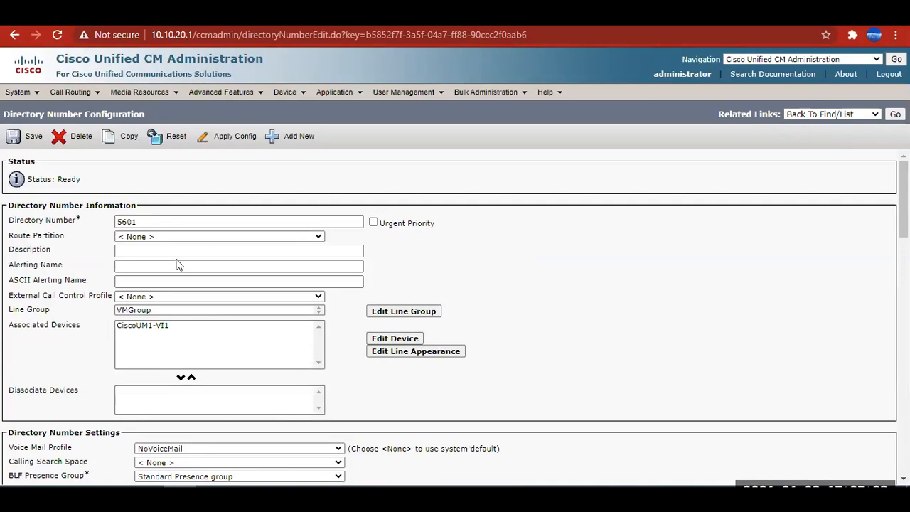
scroll(480, 331, down, 20)
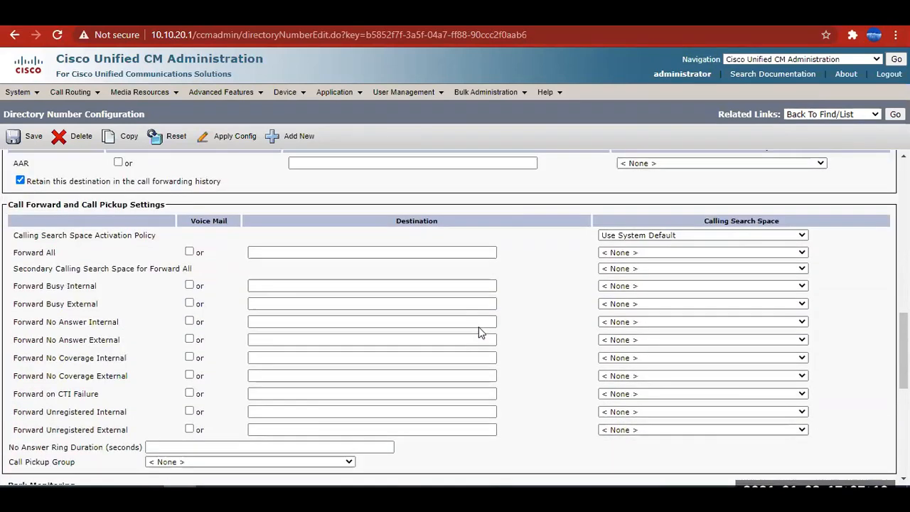
scroll(480, 331, up, 20)
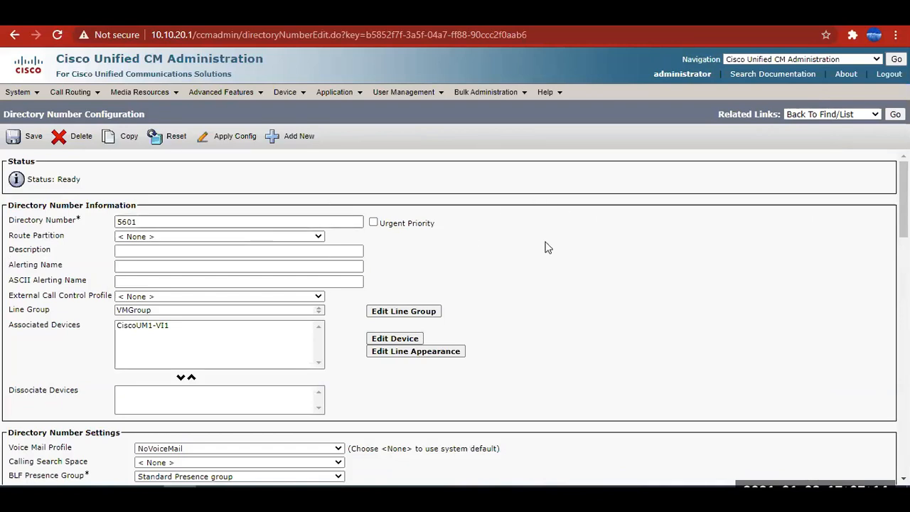
Open the Dependency Records summary for directory number 5601, highlight its status text and close it.
click(835, 118)
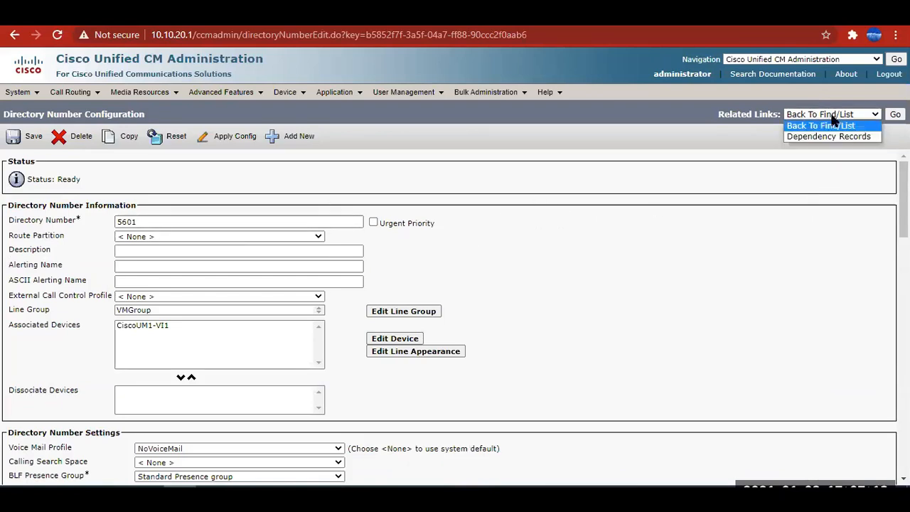
click(829, 132)
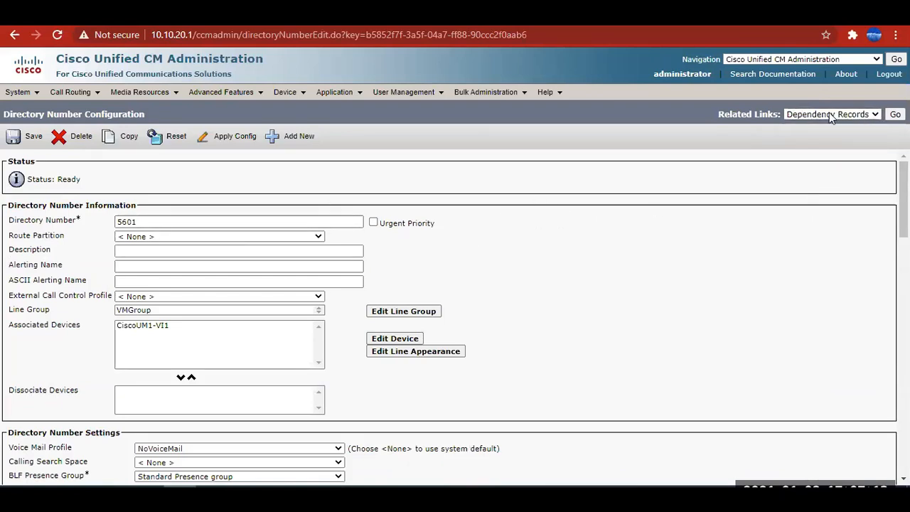
click(829, 114)
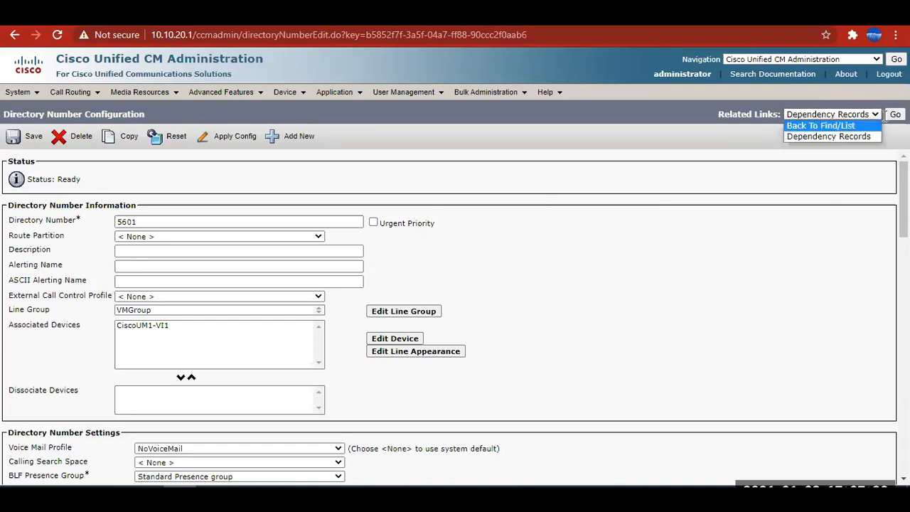
click(829, 136)
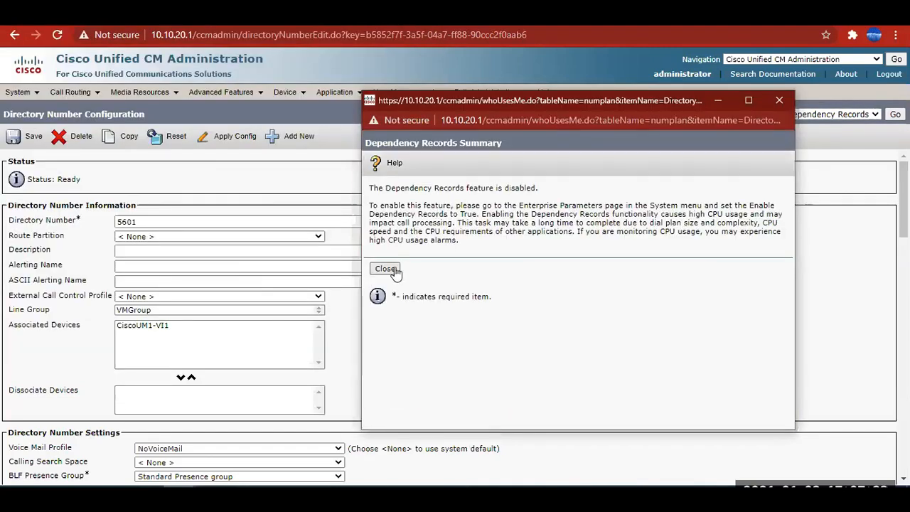
double_click(516, 187)
click(385, 269)
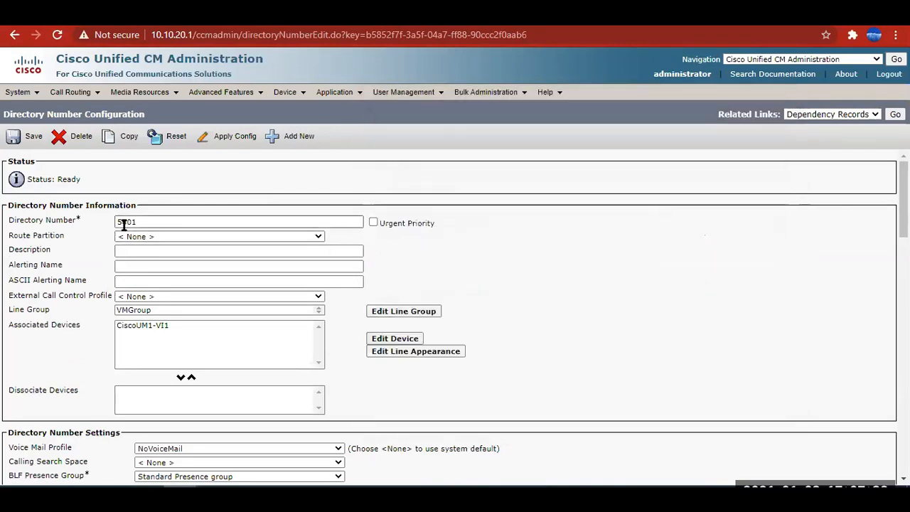
Search the Route Plan Report for the pattern 5601.
double_click(124, 224)
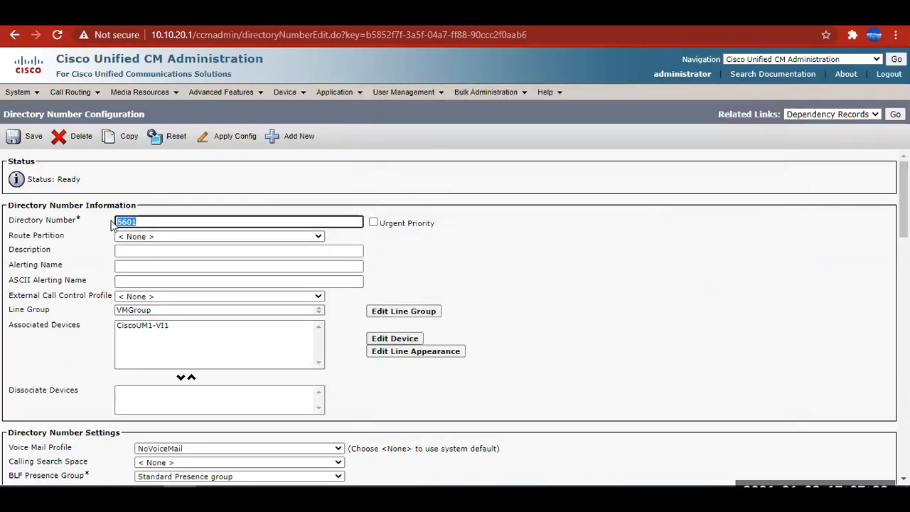
click(70, 92)
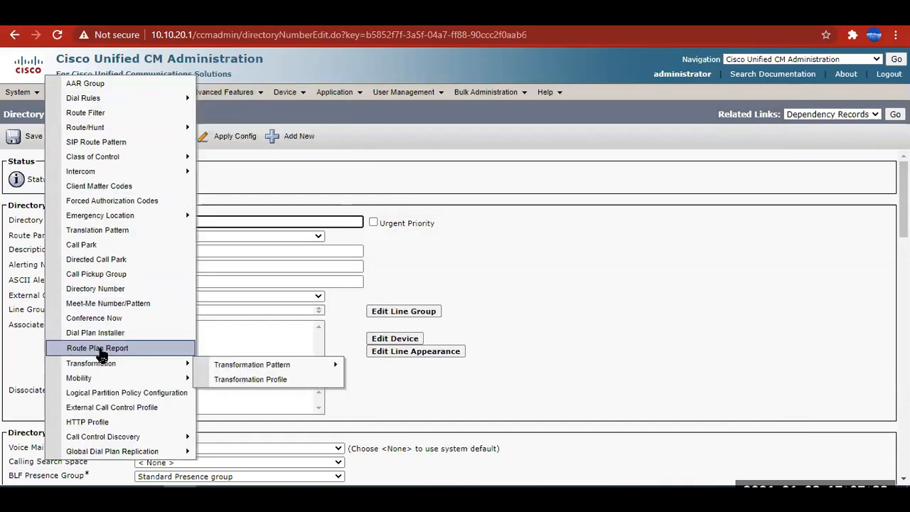
click(97, 348)
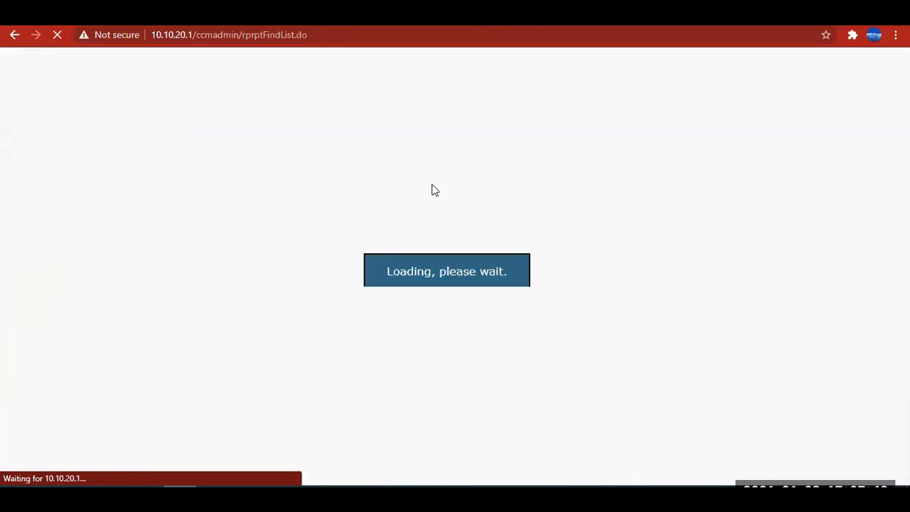
text(5601)
click(540, 166)
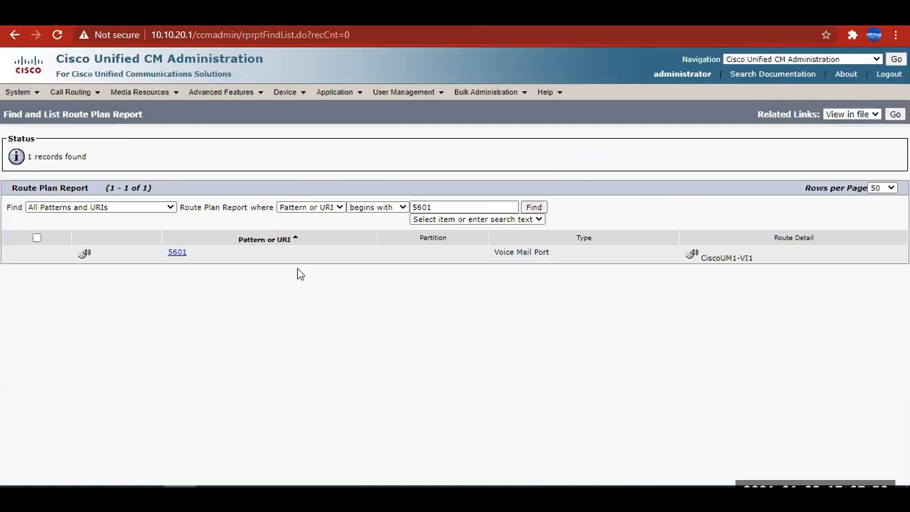
Highlight the type of the 5601 result, open its CiscoUM1-VI1 device, and highlight the port's IPv4 address and directory number.
triple_click(566, 257)
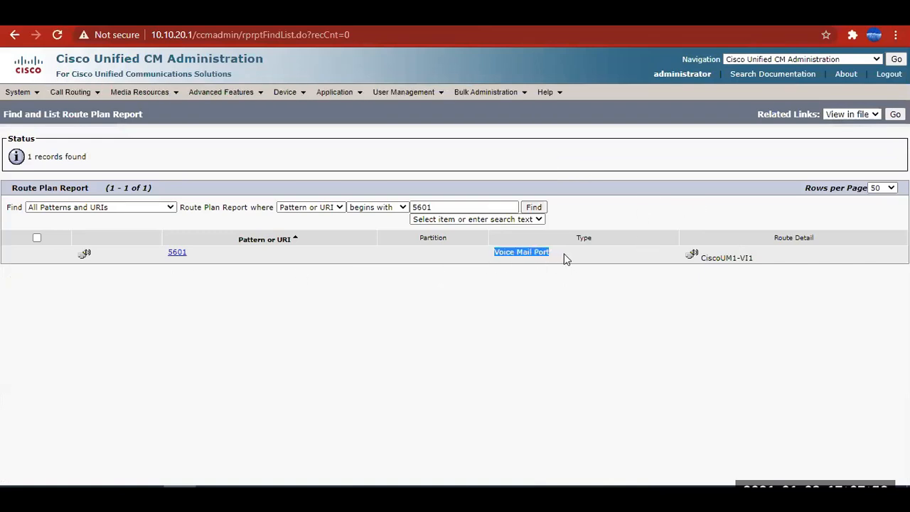
click(690, 256)
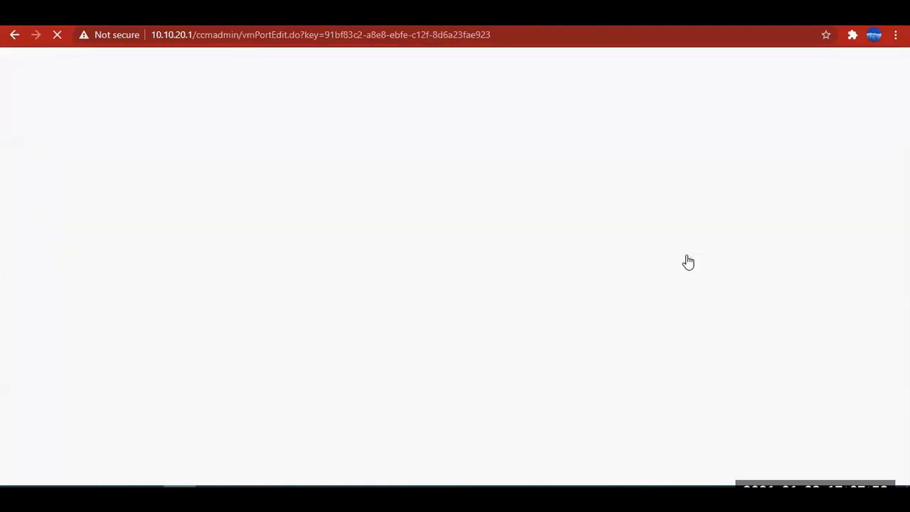
drag(172, 236, 122, 234)
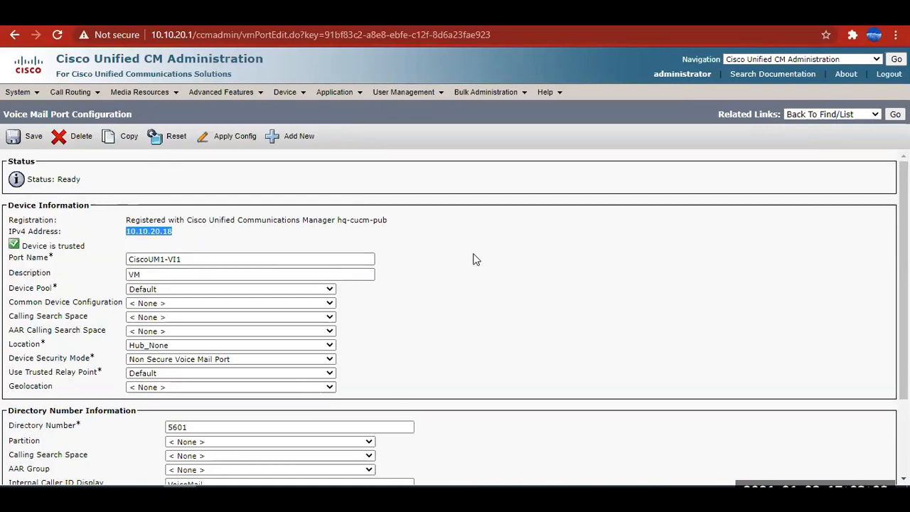
scroll(476, 258, down, 3)
double_click(232, 323)
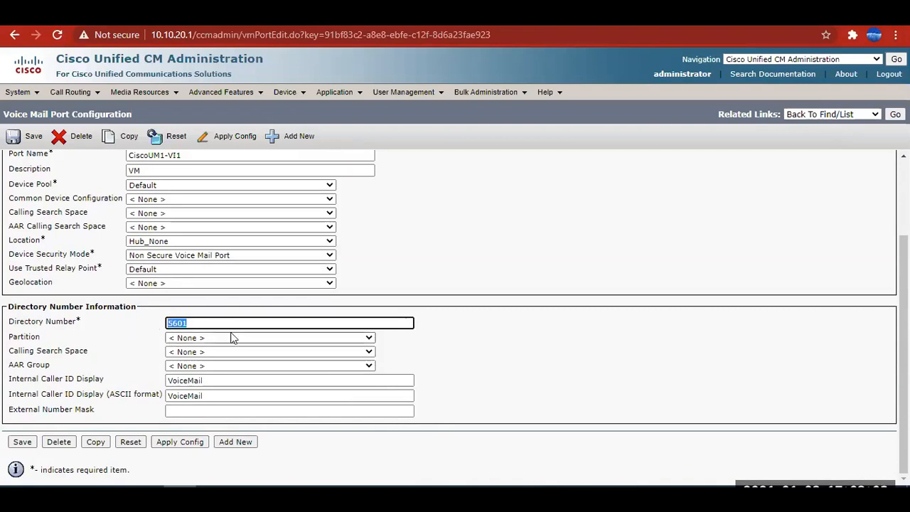
scroll(204, 333, up, 3)
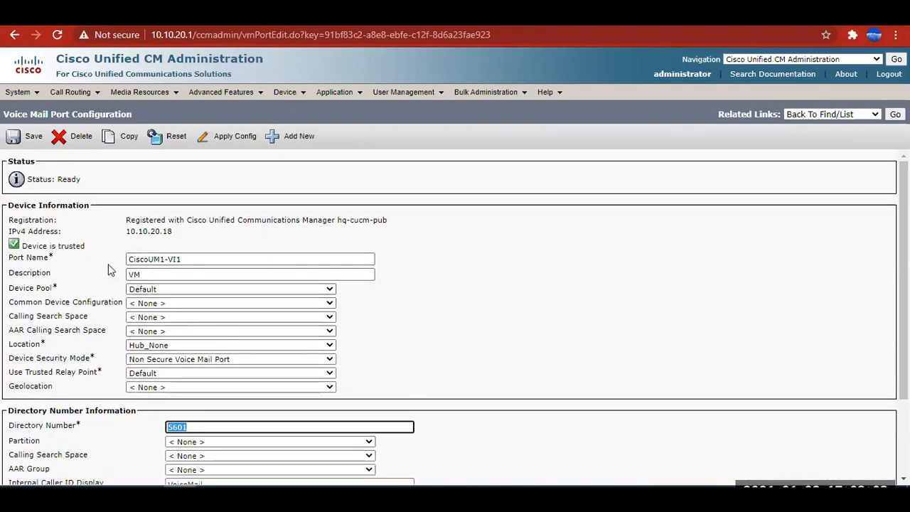
Highlight the voice mail port's IPv4 address and registration details again, and clear the highlighting.
drag(184, 239, 1, 225)
click(515, 264)
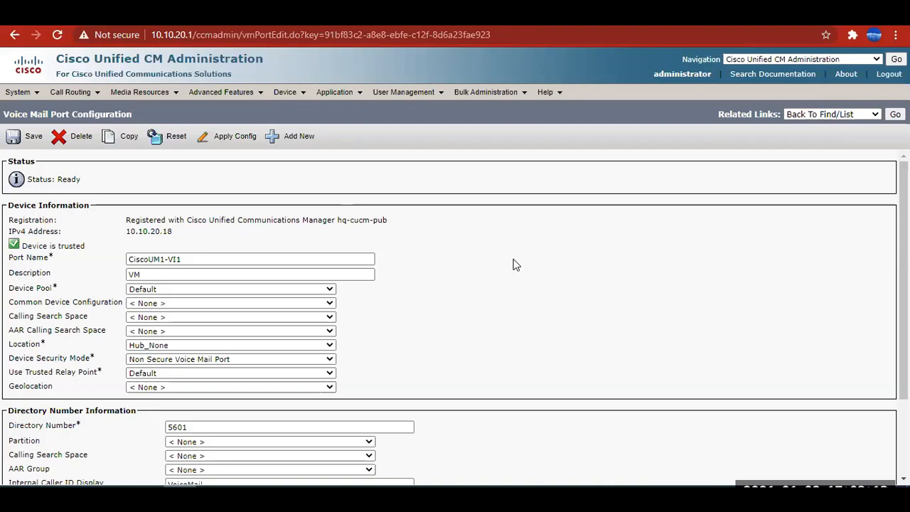
drag(186, 234, 127, 229)
drag(384, 229, 261, 217)
click(653, 264)
Open the Find and List Line Groups page.
mouse_move(71, 93)
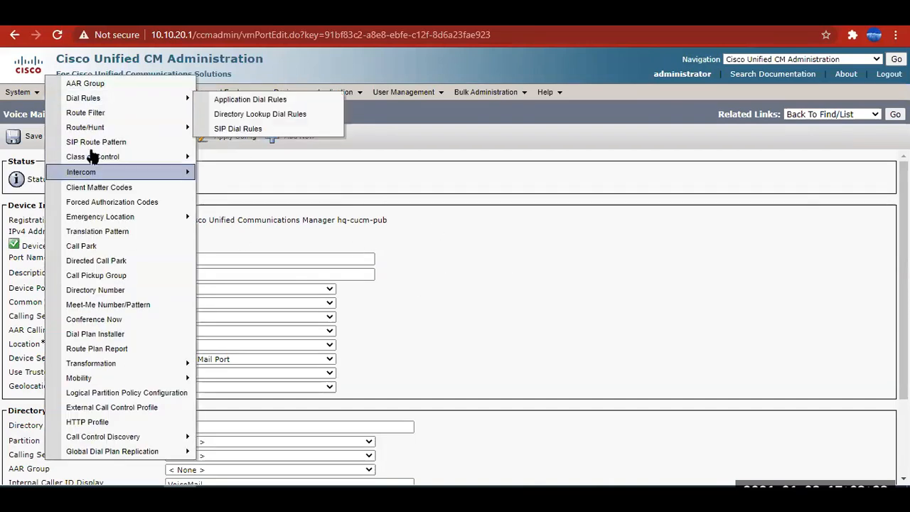
mouse_move(85, 127)
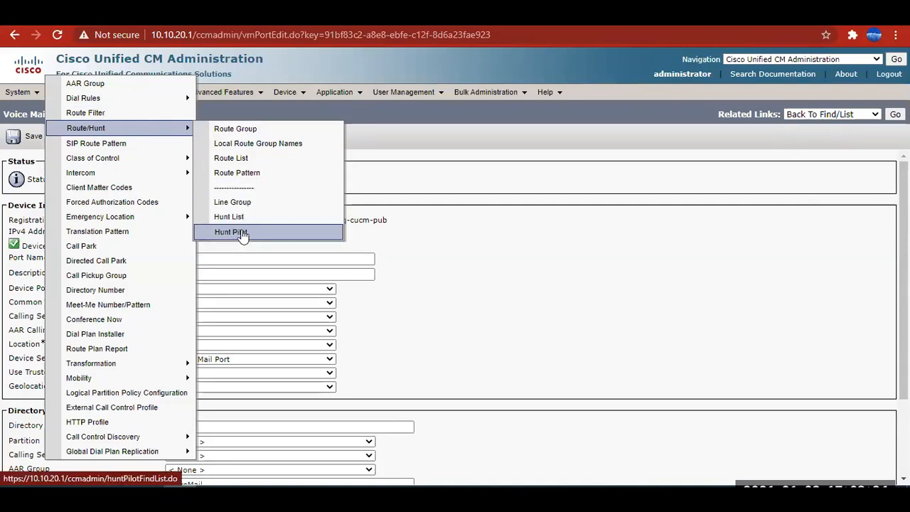
click(240, 204)
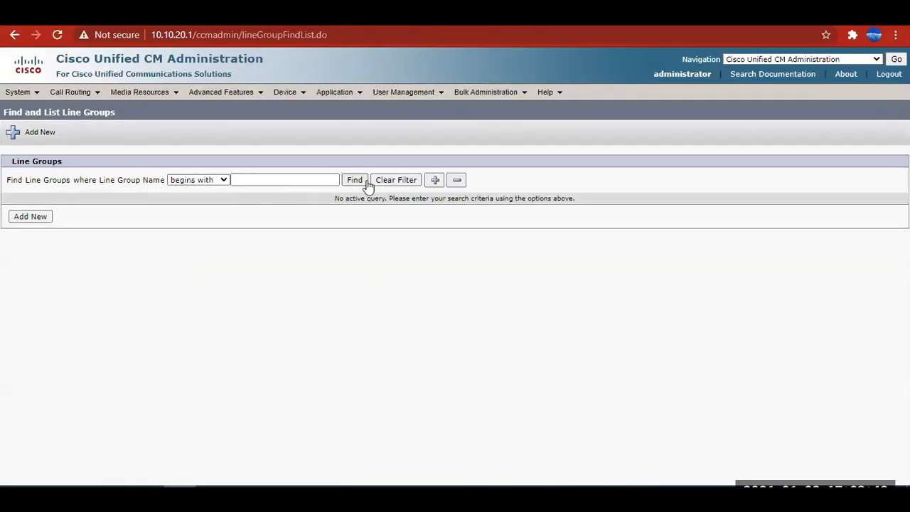
List all line groups, and highlight the call flow in the Excel diagram from Caller to the HR member extensions.
click(357, 182)
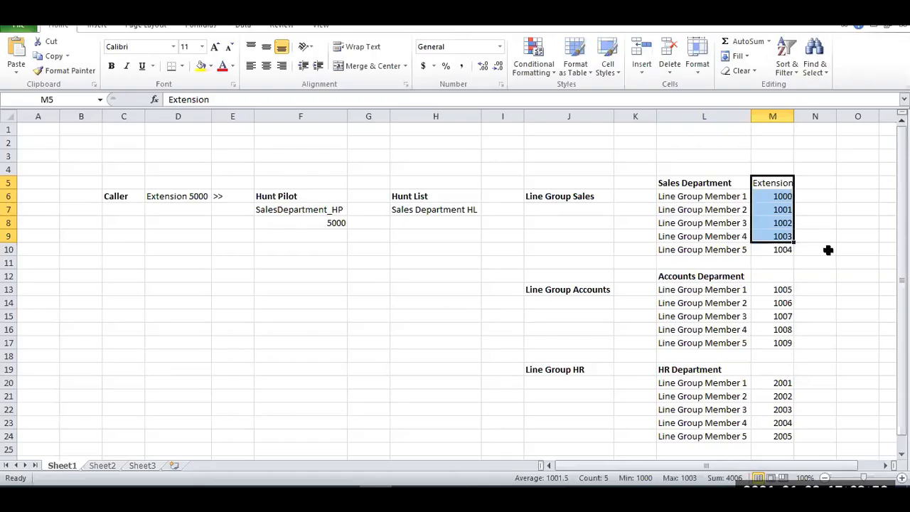
drag(120, 199, 778, 436)
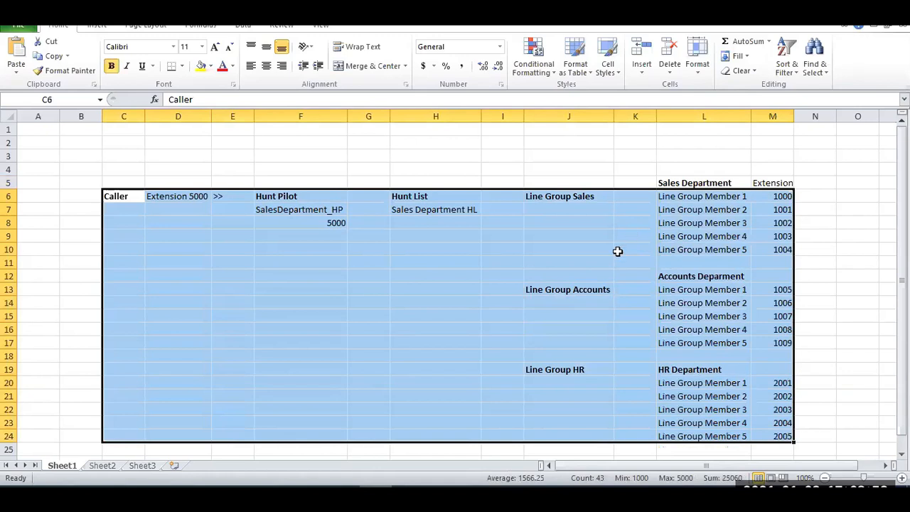
click(778, 237)
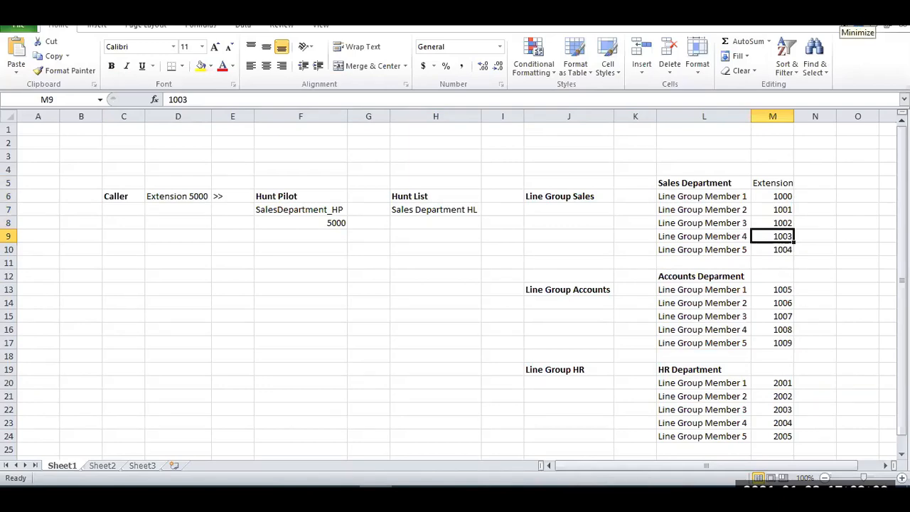
click(858, 21)
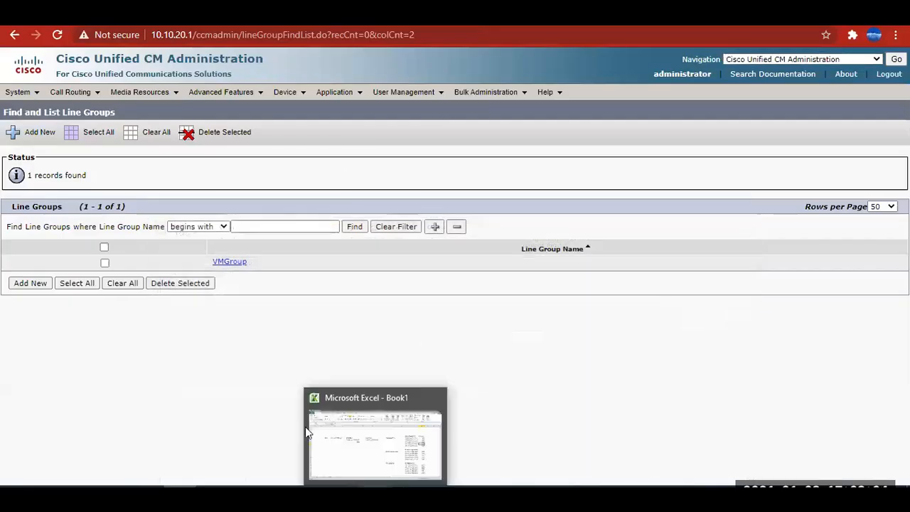
Return to the Excel diagram, highlight the complete caller-to-members call flow again, and clear the highlighting.
click(392, 473)
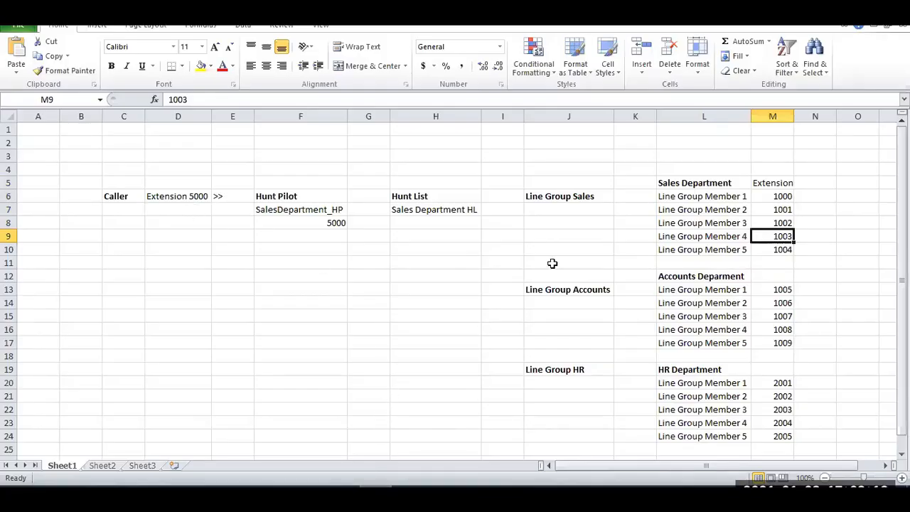
drag(110, 195, 785, 436)
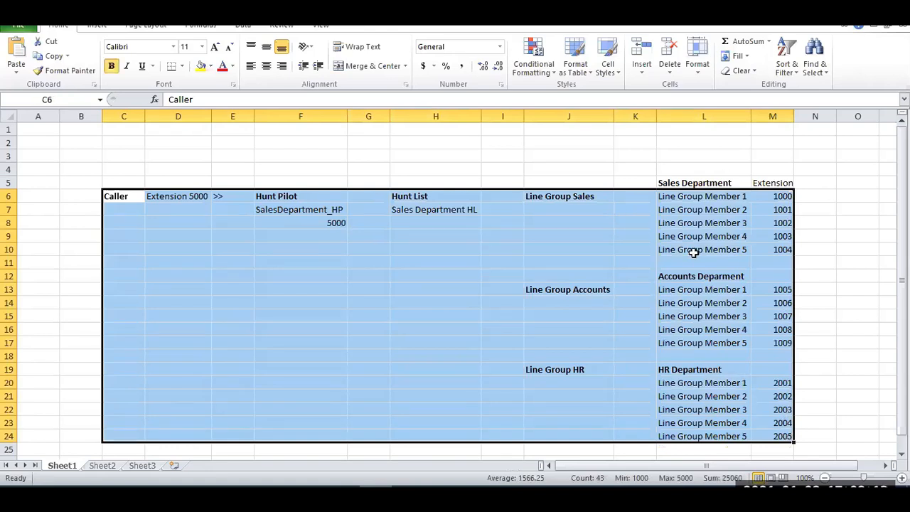
click(180, 257)
Clear the Caller, Extension 5000 and >> entries ahead of Hunt Pilot in row 6.
click(120, 250)
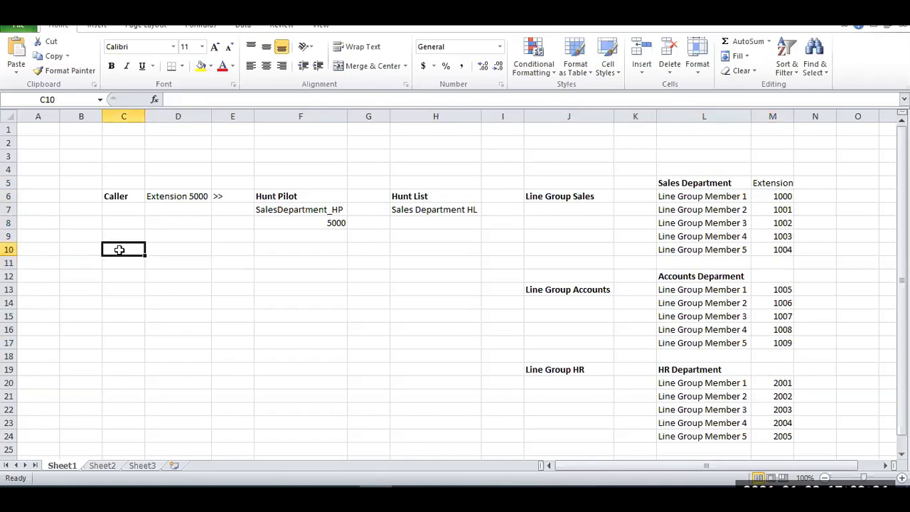
key(Left)
key(Left)
key(Up)
key(Up)
key(Up)
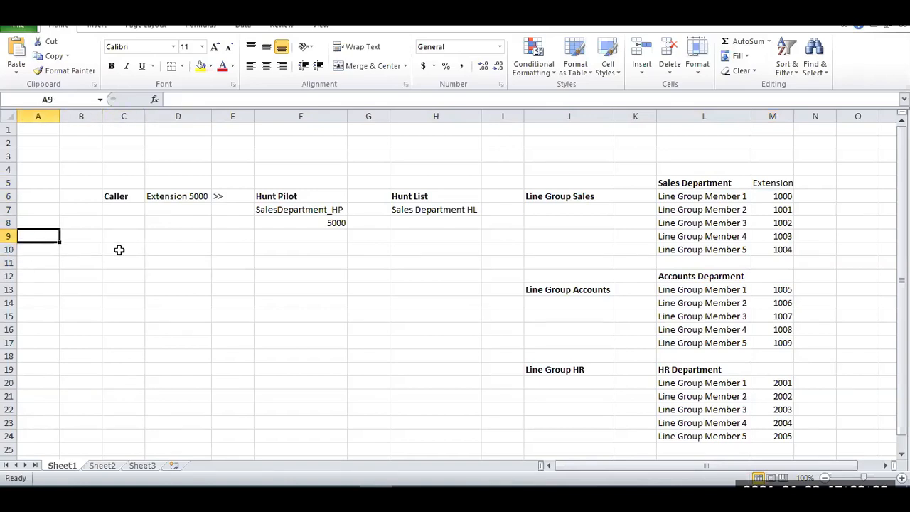
key(Right)
key(Up)
key(shift+Right)
key(shift+Right)
key(shift+Right)
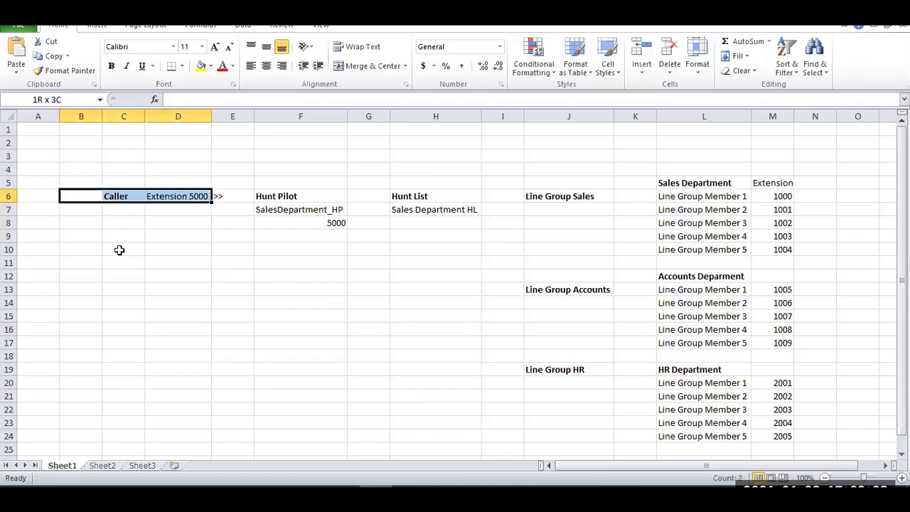
key(Delete)
Enter Caller in A6 and Calls followed by the dialled phone number in B6, and fit column B to its contents.
key(Left)
text(Caller)
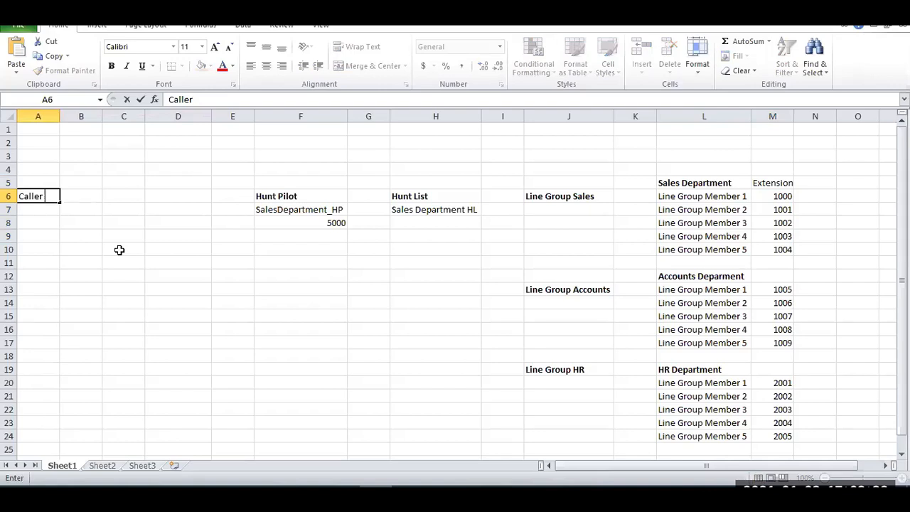
key(Tab)
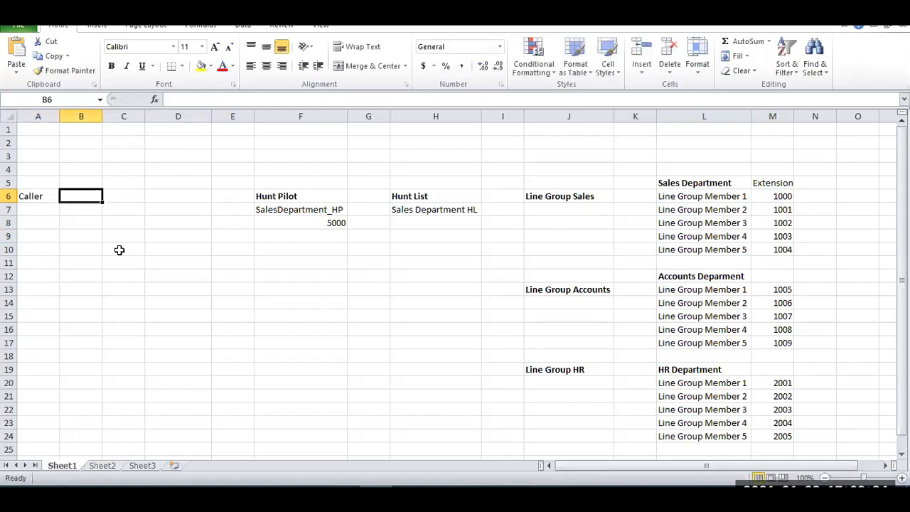
text(Calls 9000)
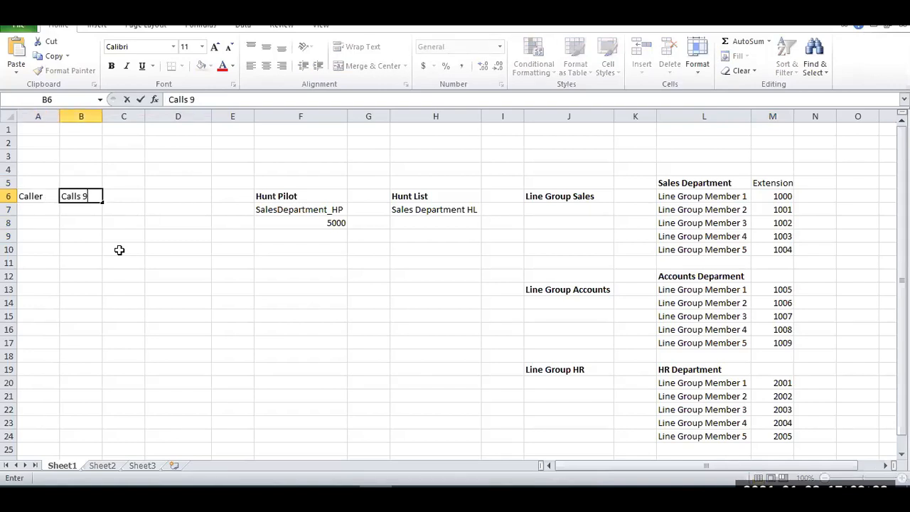
key(BackSpace)
key(BackSpace)
key(BackSpace)
text(12554322)
key(Tab)
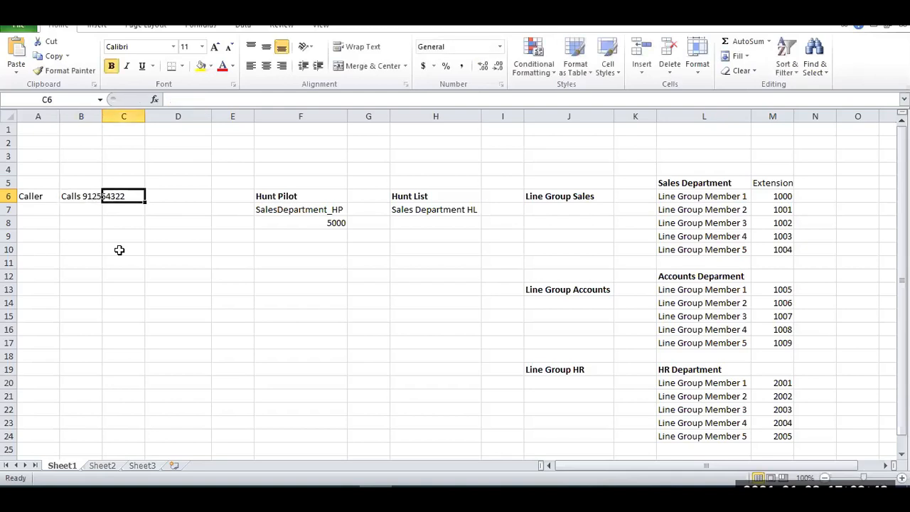
double_click(102, 116)
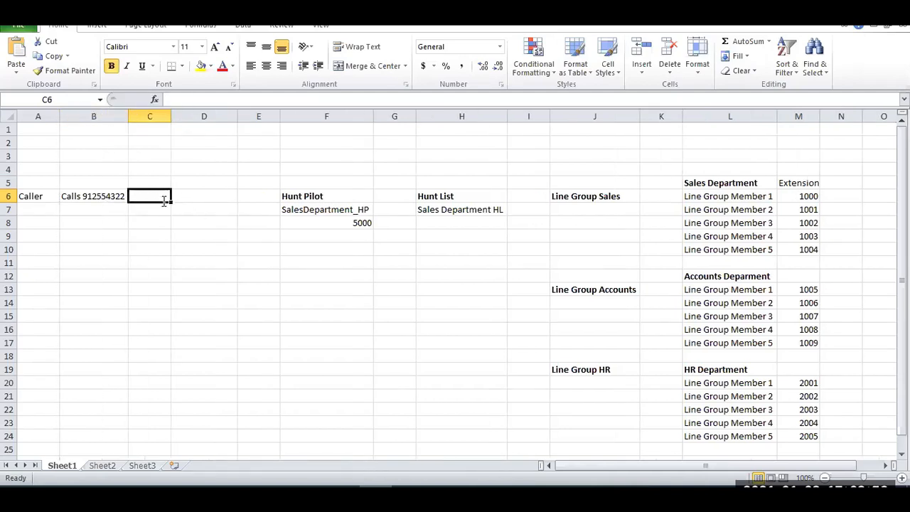
Enter Gateway in C6 and CUCM in D6 as the following stages of the call flow.
text(Cli)
key(BackSpace)
key(BackSpace)
key(BackSpace)
text(Gateway)
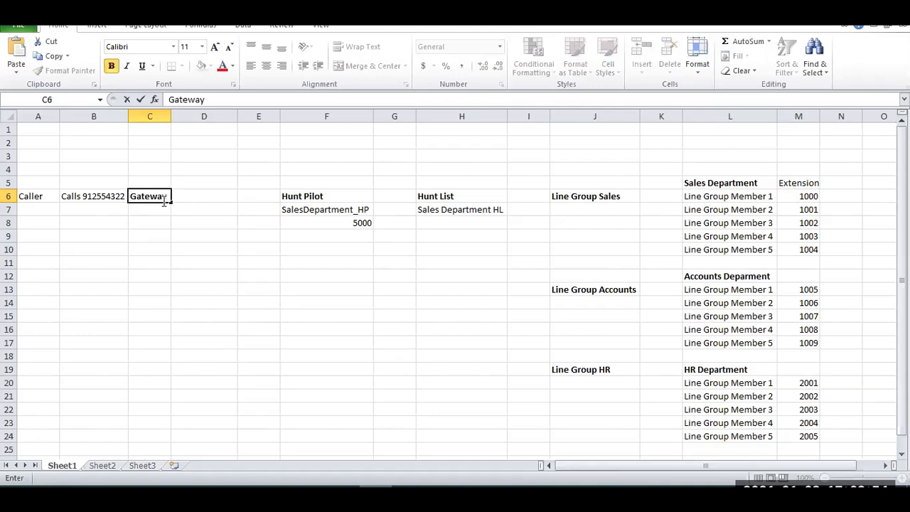
key(Tab)
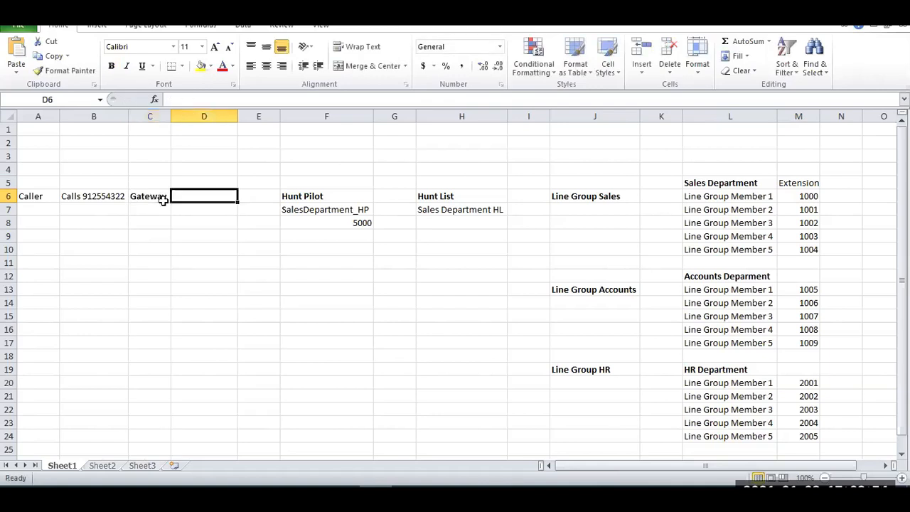
text(CUCM)
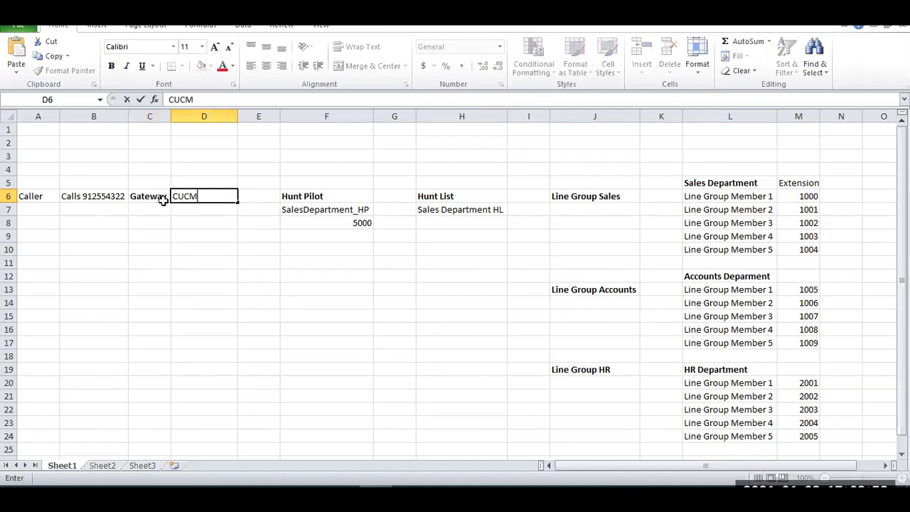
key(Tab)
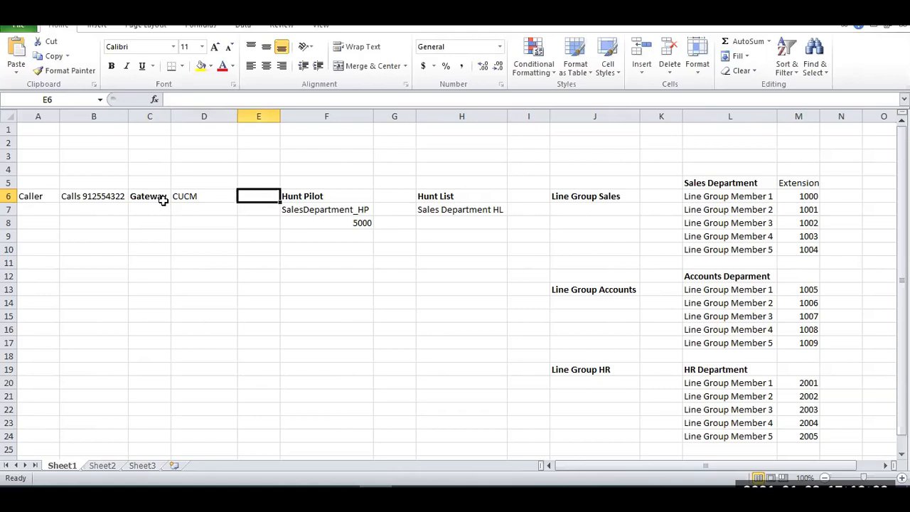
Set the hunt pilot number in F8 to 4322.
key(Left)
key(Left)
key(Left)
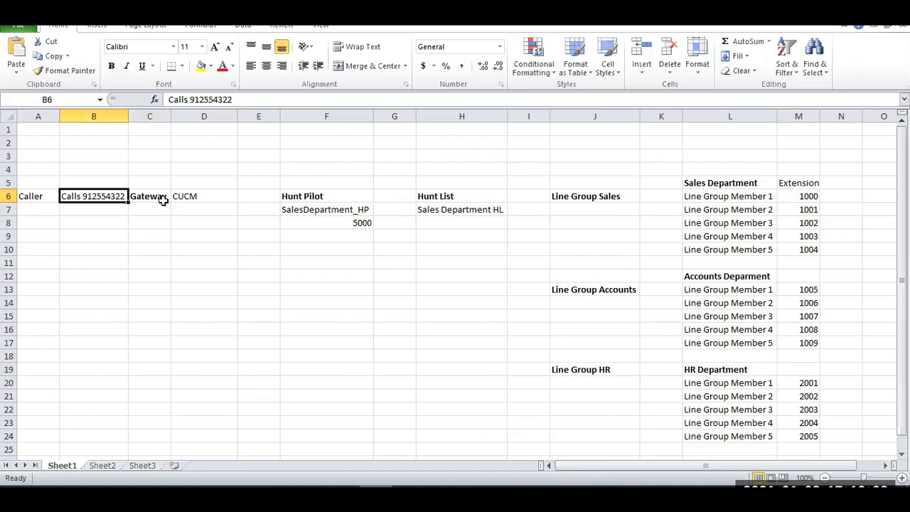
key(Right)
key(Right)
key(Right)
key(Right)
key(Down)
key(Down)
Trace the call path from the hunt pilot through the hunt list and line group to the Sales Department member extensions.
key(Down)
key(Up)
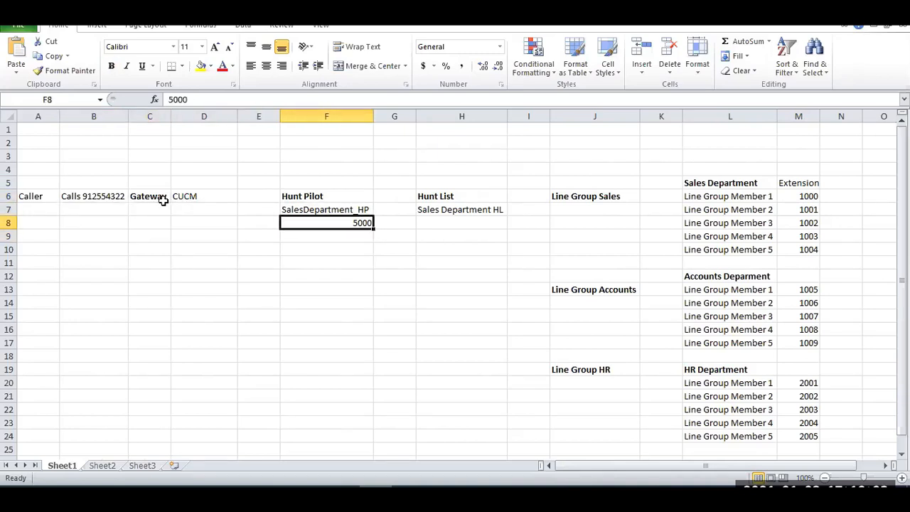
text(4322)
key(Return)
key(Up)
key(Up)
key(Down)
key(Up)
key(Right)
key(Right)
key(Right)
key(Right)
key(Right)
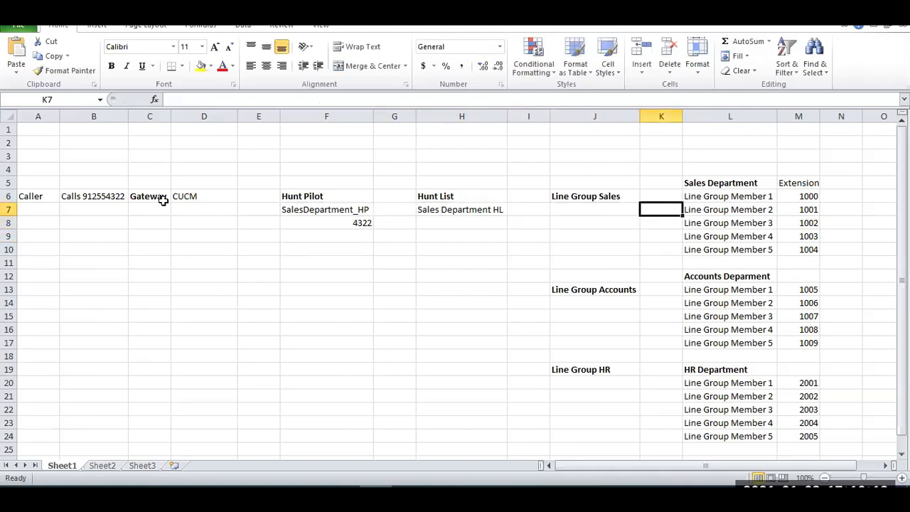
key(Right)
key(Right)
key(Down)
key(Down)
key(Up)
key(Up)
key(Up)
key(Down)
key(Down)
key(Down)
key(Left)
key(Left)
key(Up)
key(Left)
key(Right)
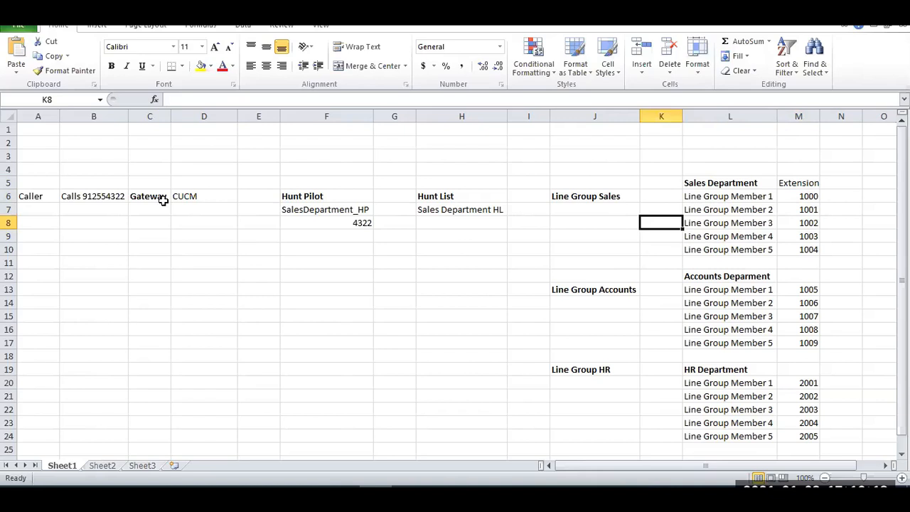
key(Left)
key(Left)
key(Home)
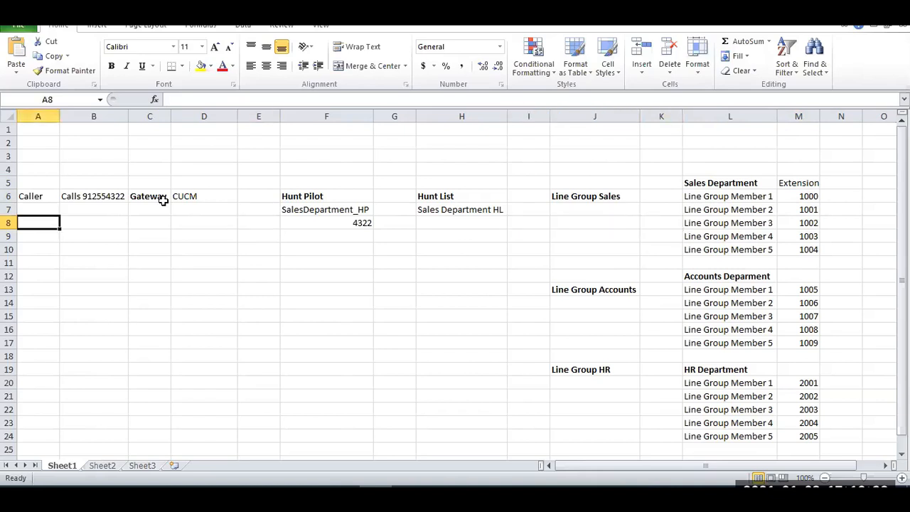
Enter CUC in E6 and the number 4322 under CUCM in D7.
key(Up)
key(Up)
key(Right)
key(Right)
key(Right)
key(Right)
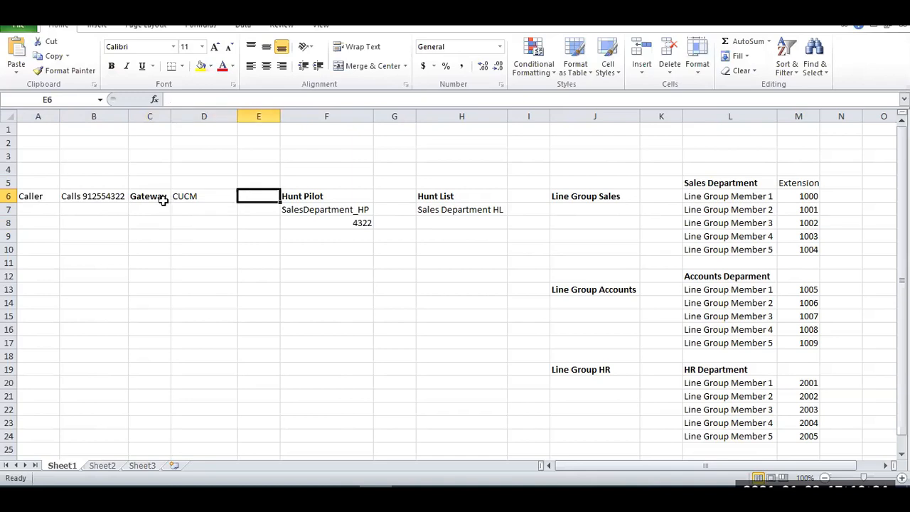
text(CUC)
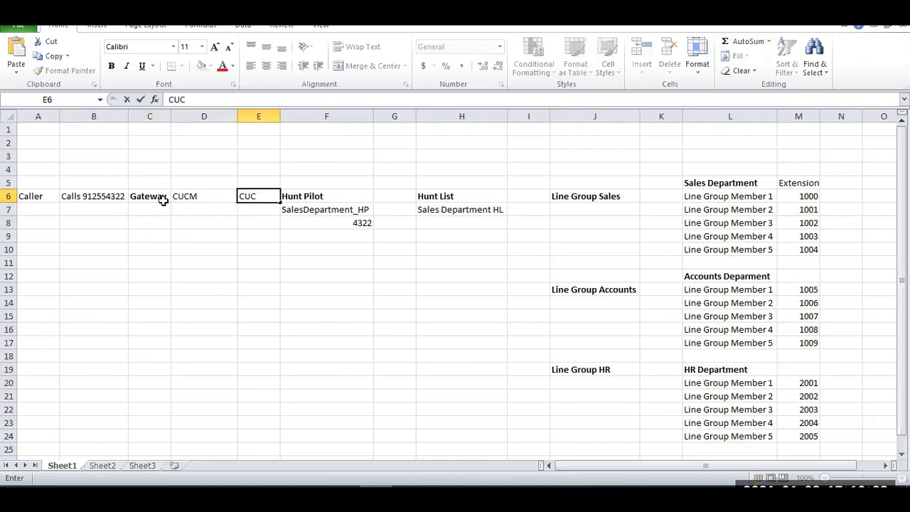
key(Return)
key(Left)
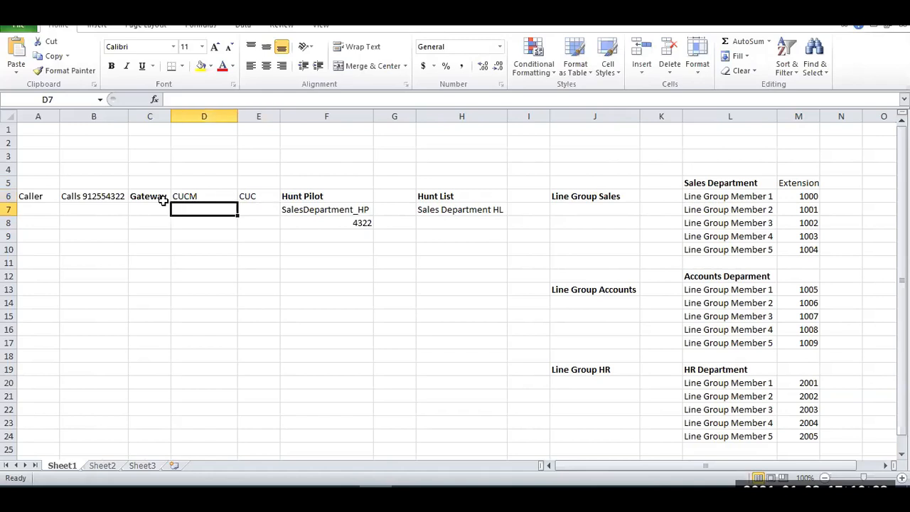
text(4322)
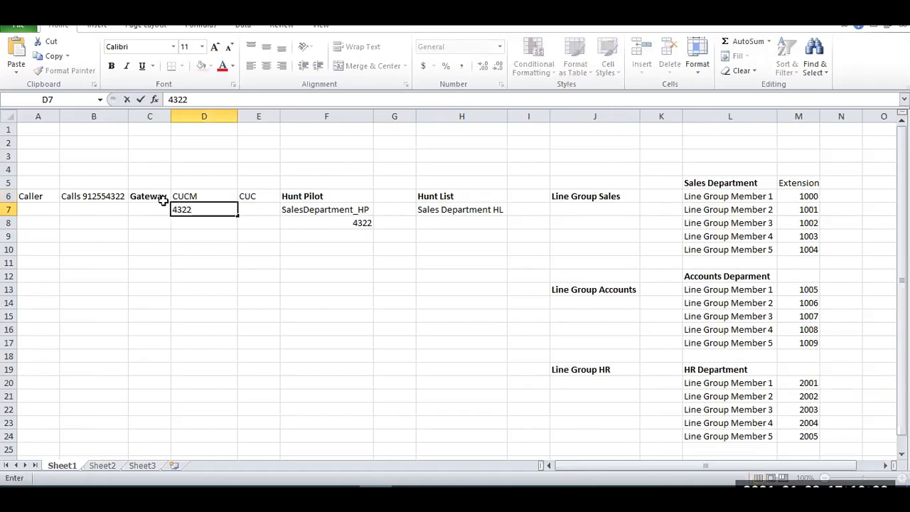
key(Tab)
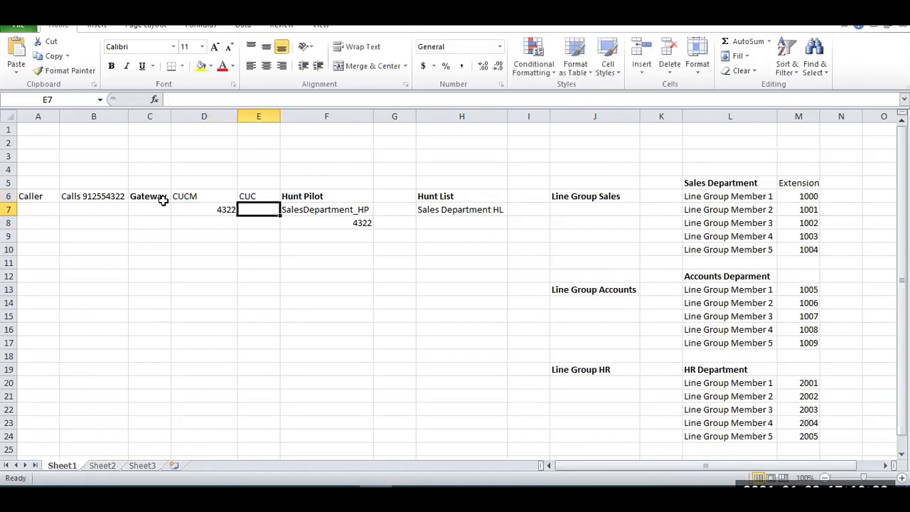
Enter Call Handler in E7 under CUC and Transfering to 500 in E8.
key(Up)
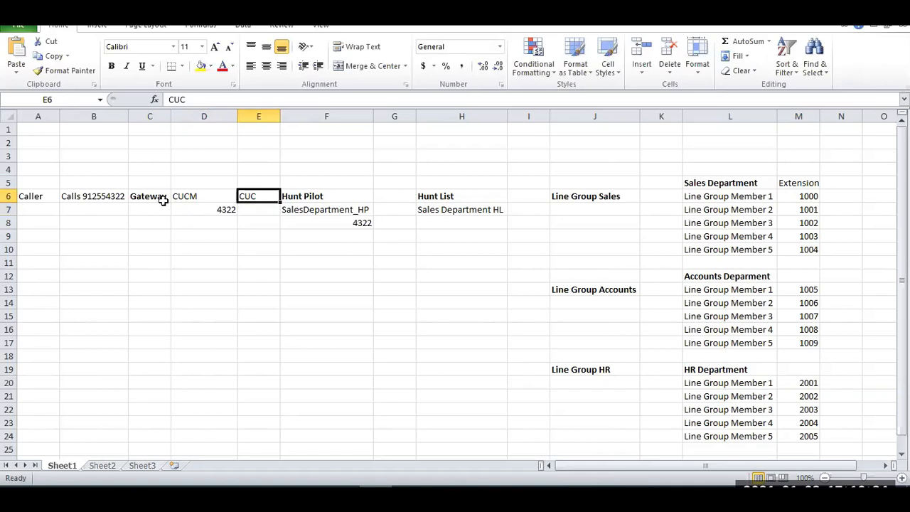
key(Down)
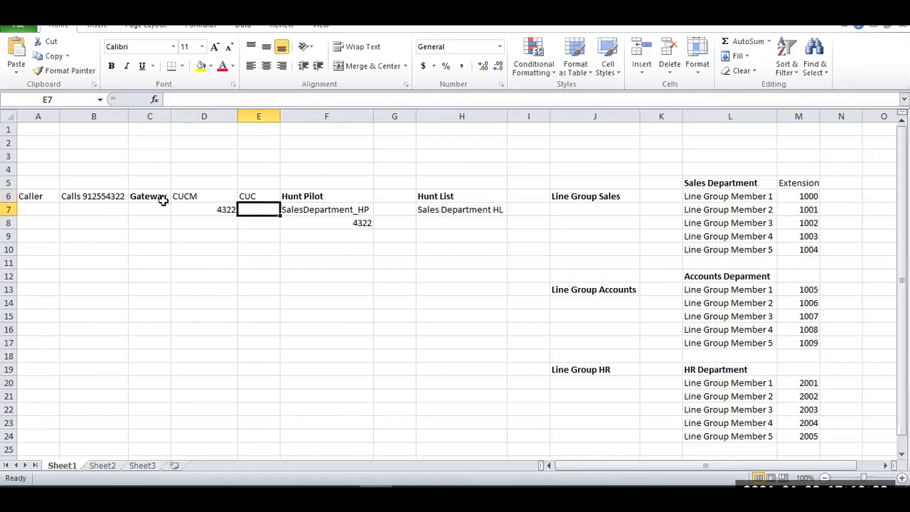
text(Call a)
key(BackSpace)
text(H)
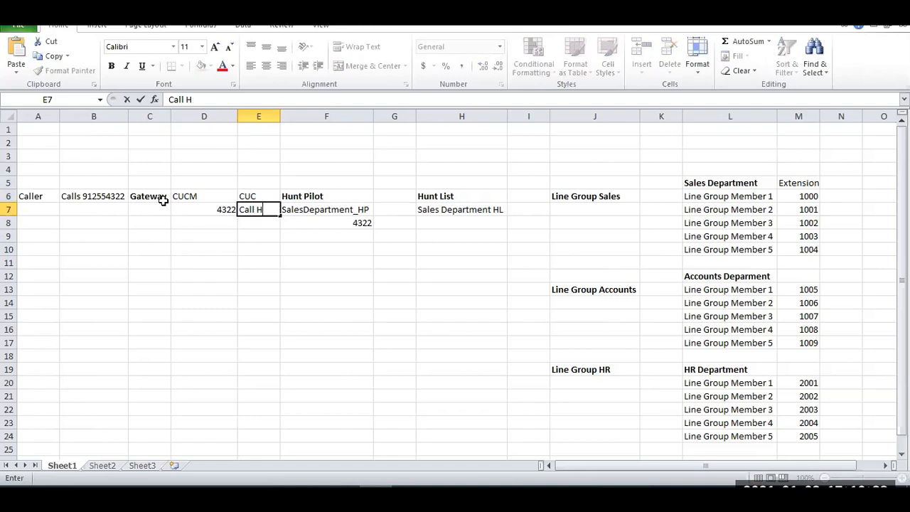
text(andler)
key(Return)
text(Transfering to 500)
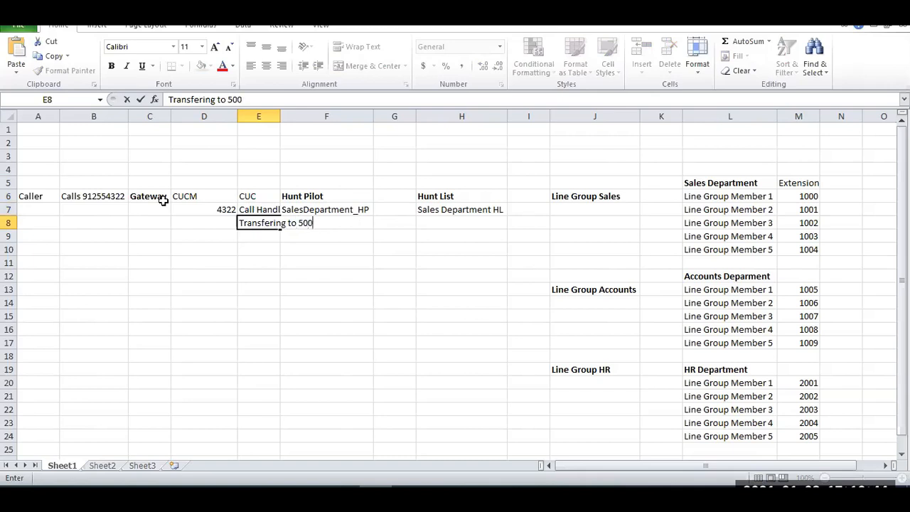
key(Return)
Set the hunt pilot number in F8 to 5000.
key(Up)
key(Right)
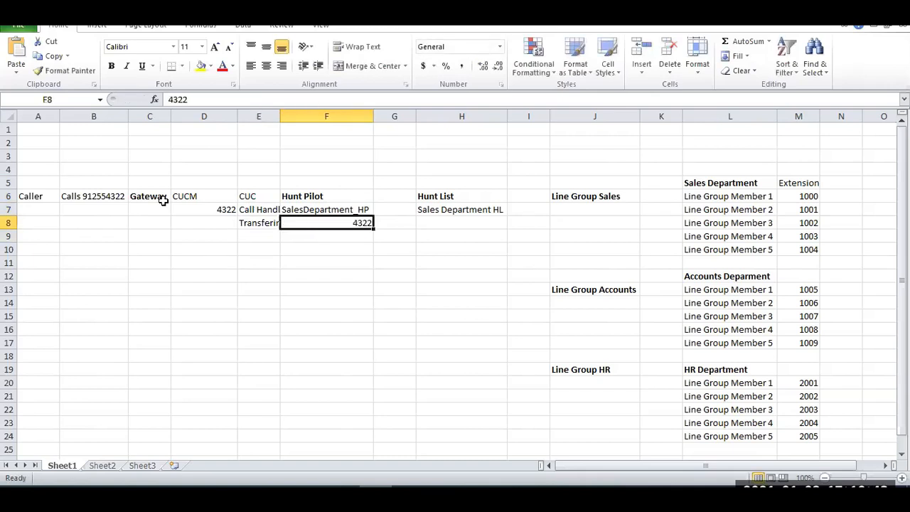
text(5000)
key(Return)
Trace the revised call flow from the Caller cell through the dialled number to the Gateway cell.
key(Up)
key(Up)
key(Left)
key(Left)
key(Left)
key(Left)
key(Left)
key(Up)
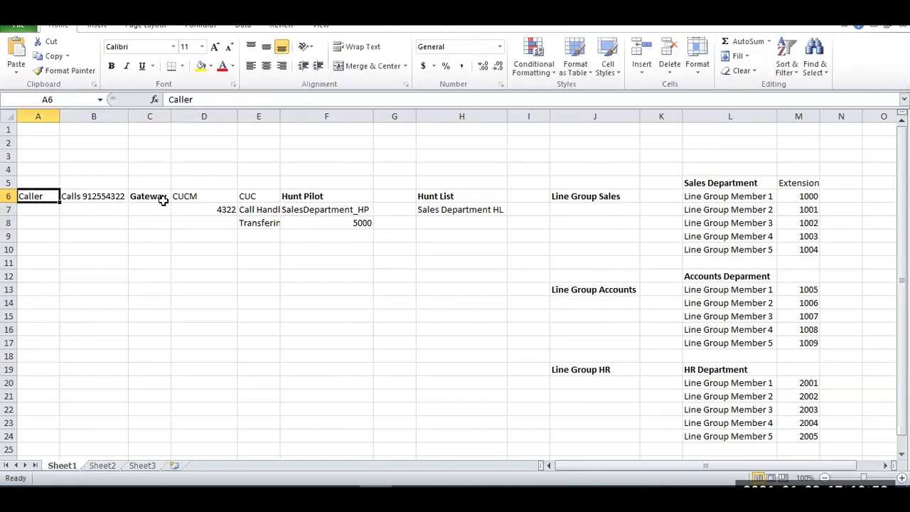
key(Right)
click(164, 203)
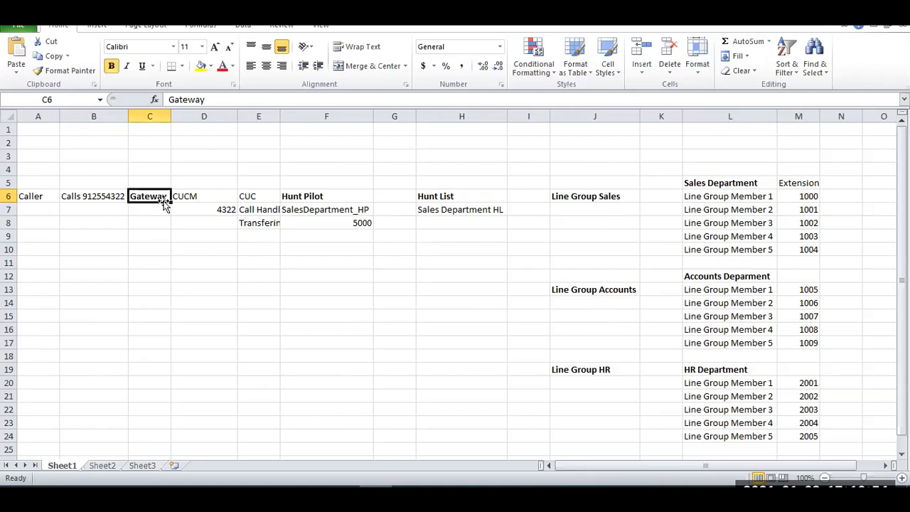
Trace the call flow from the CUCM cell through 4322 and Call Handler to the transfer entry in E8.
key(Right)
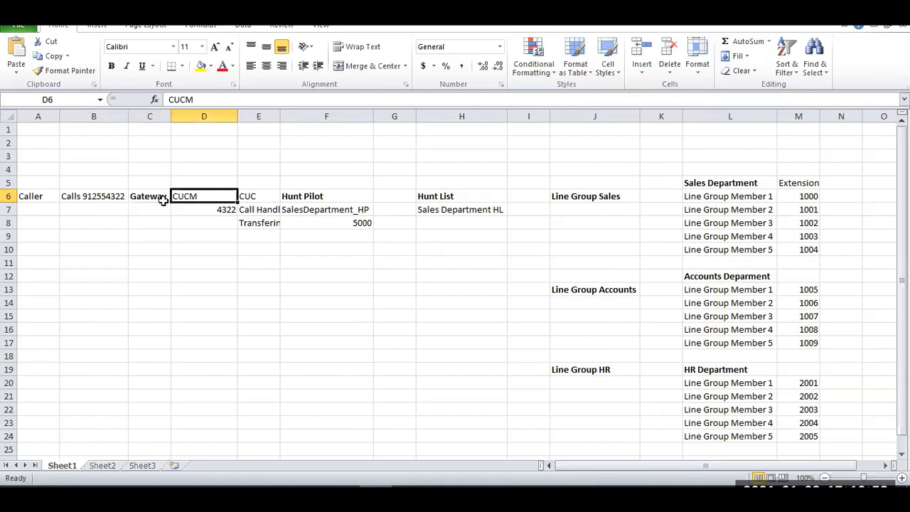
key(Down)
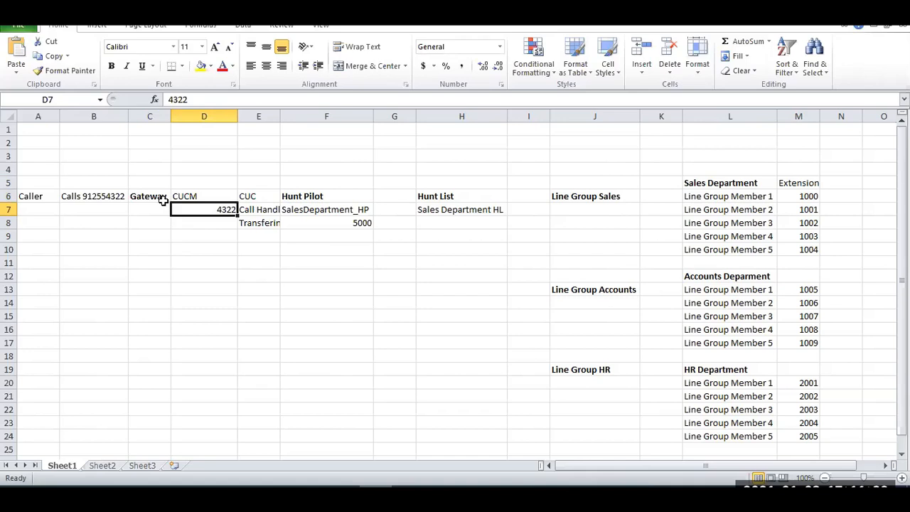
key(Right)
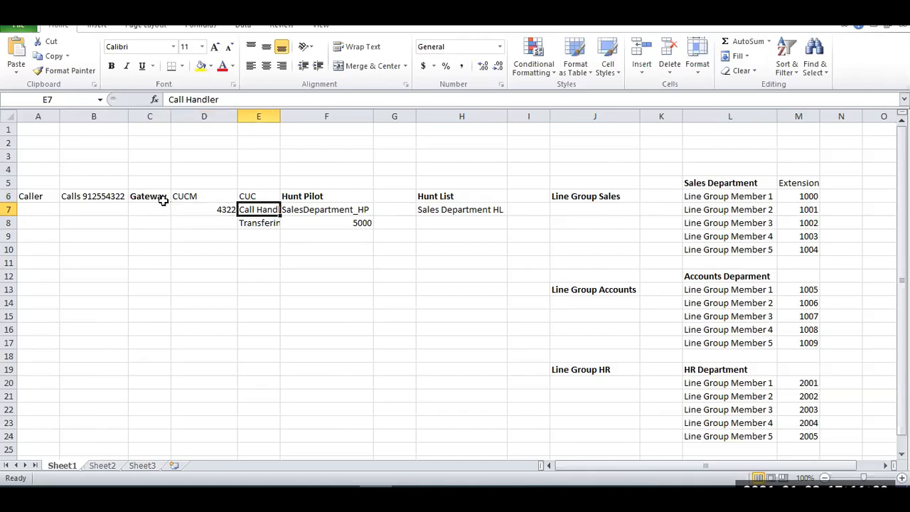
key(Left)
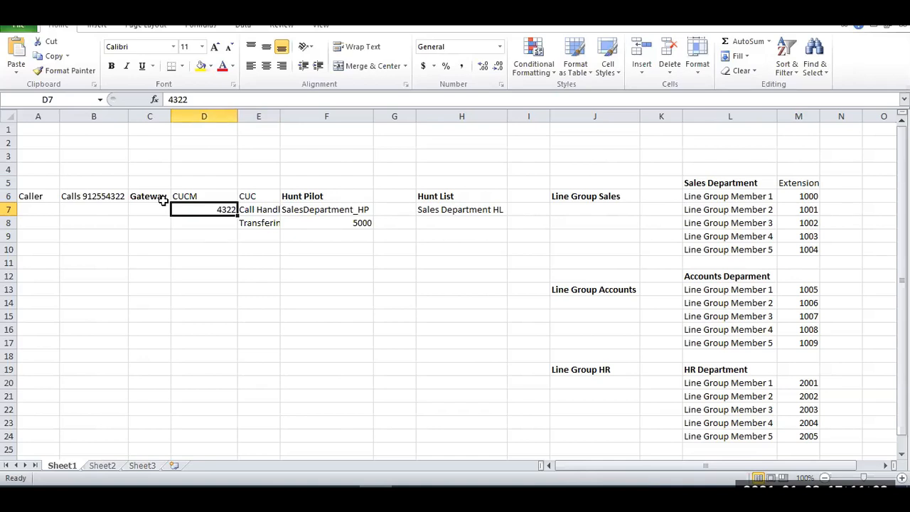
key(Right)
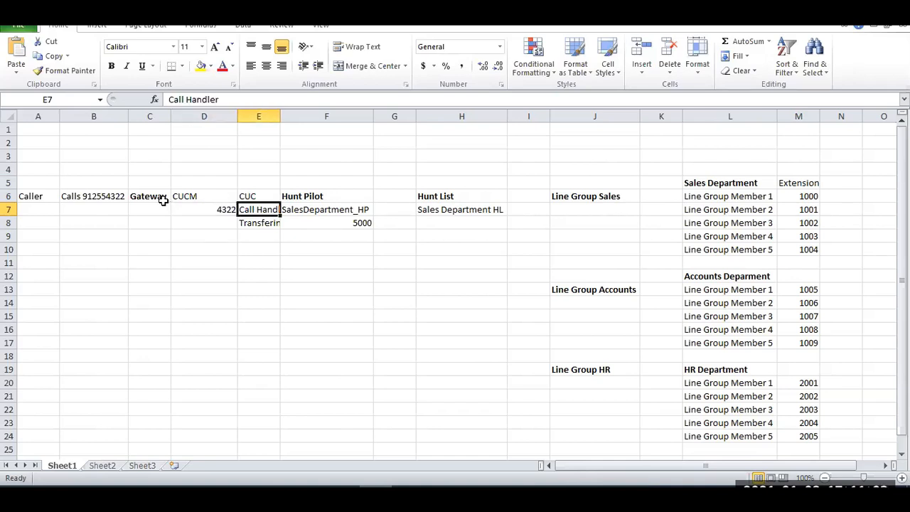
key(Down)
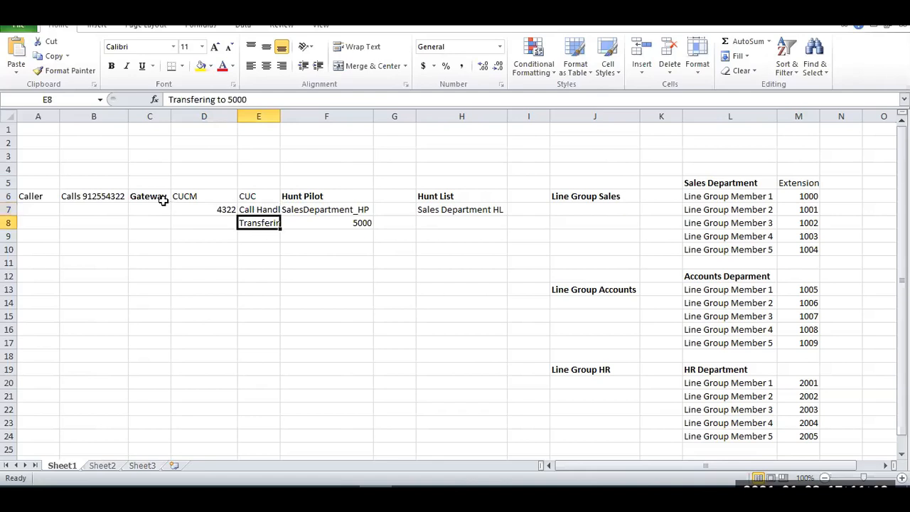
Widen column E to fit its longest text entry.
drag(281, 118, 302, 119)
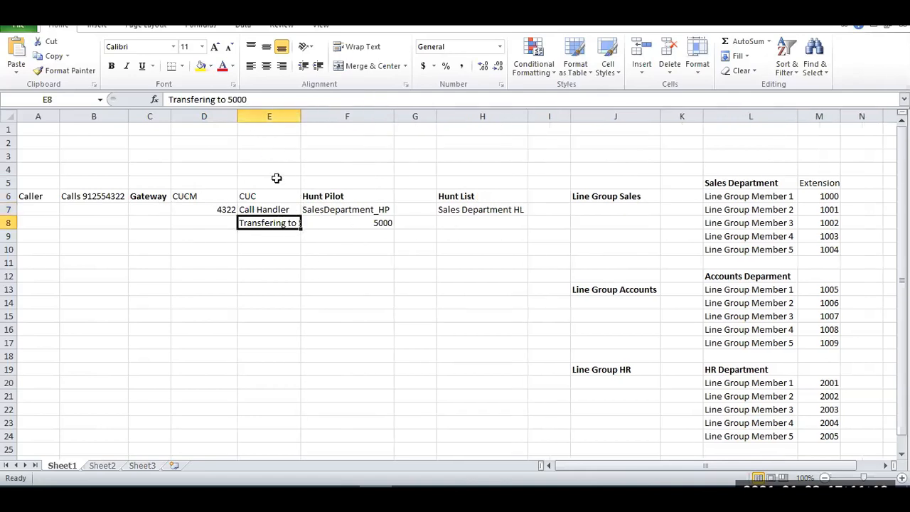
double_click(302, 116)
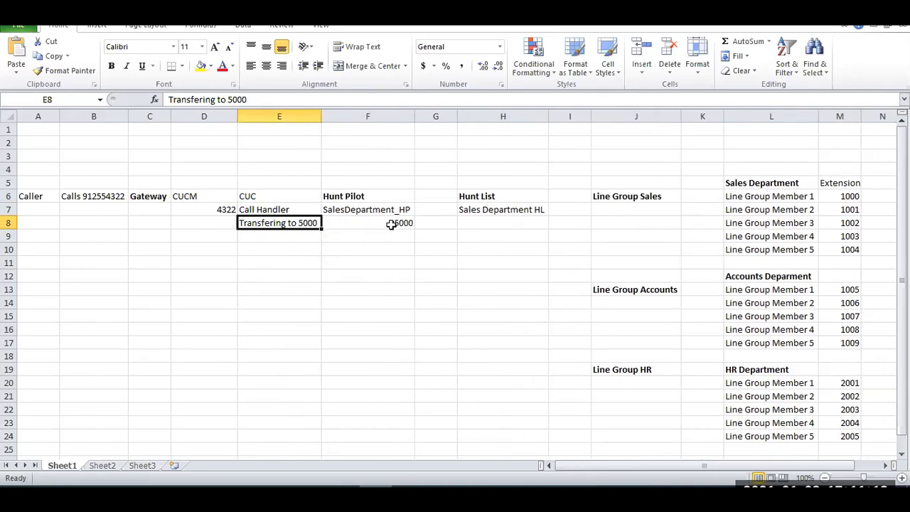
click(326, 221)
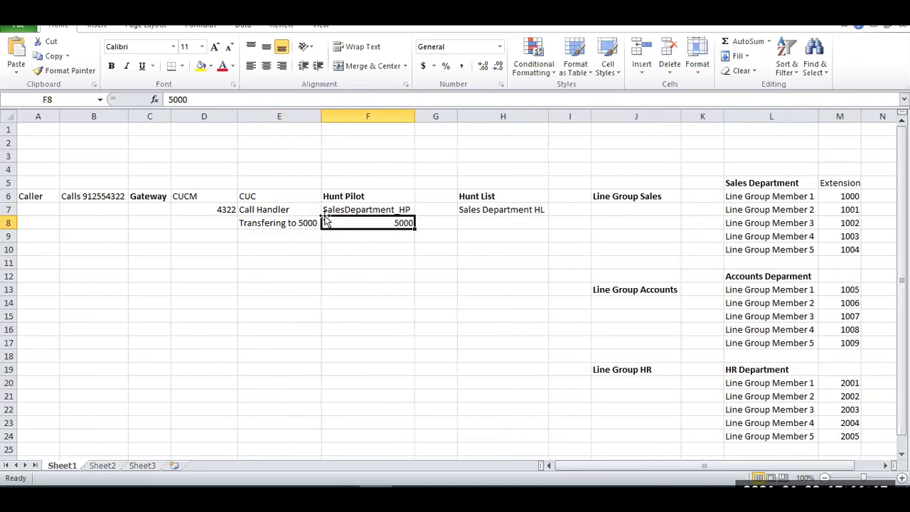
Enter CUCM in F5 above the Hunt Pilot heading.
click(356, 185)
text(CUCM)
key(Return)
Trace the call flow from the hunt pilot across the row to the Sales Department line group members.
key(Down)
key(Down)
key(Right)
key(Up)
key(Right)
key(Right)
key(Right)
key(Right)
key(Right)
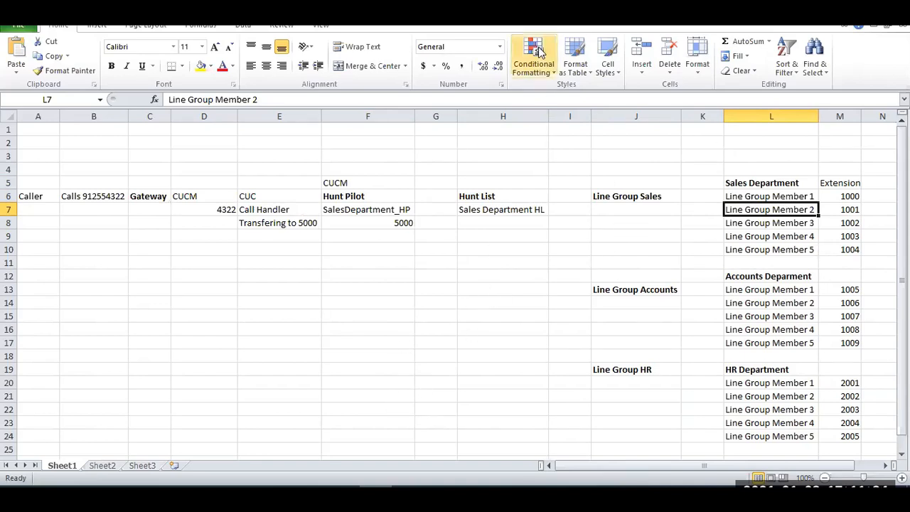
Switch to Cisco Unified CM Administration in the browser and list the configured phones.
click(376, 289)
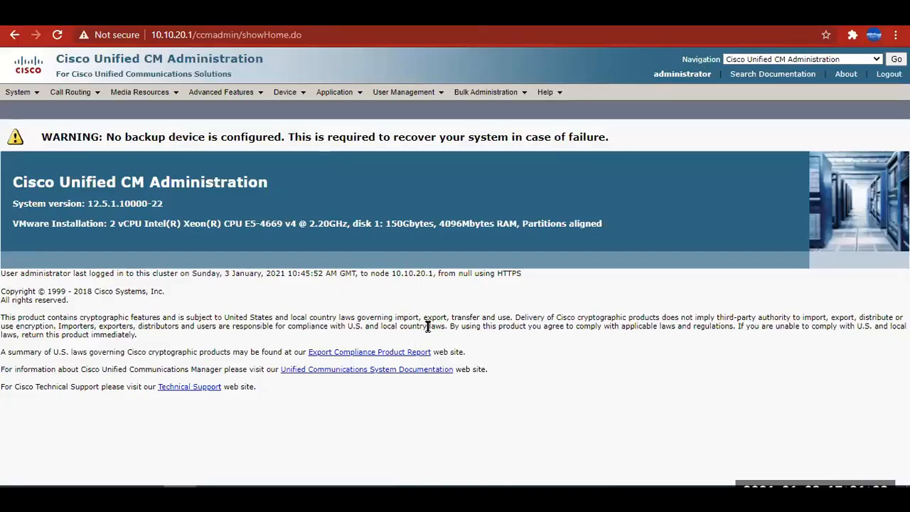
click(284, 92)
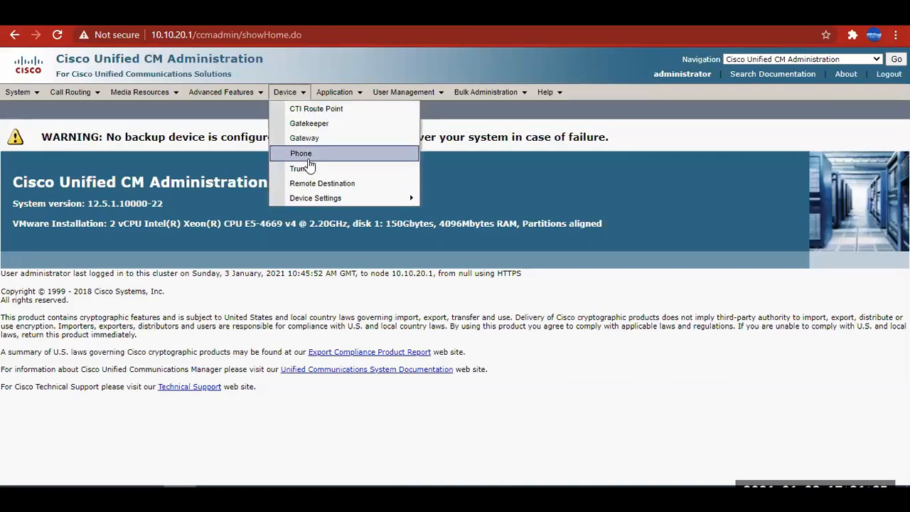
click(304, 154)
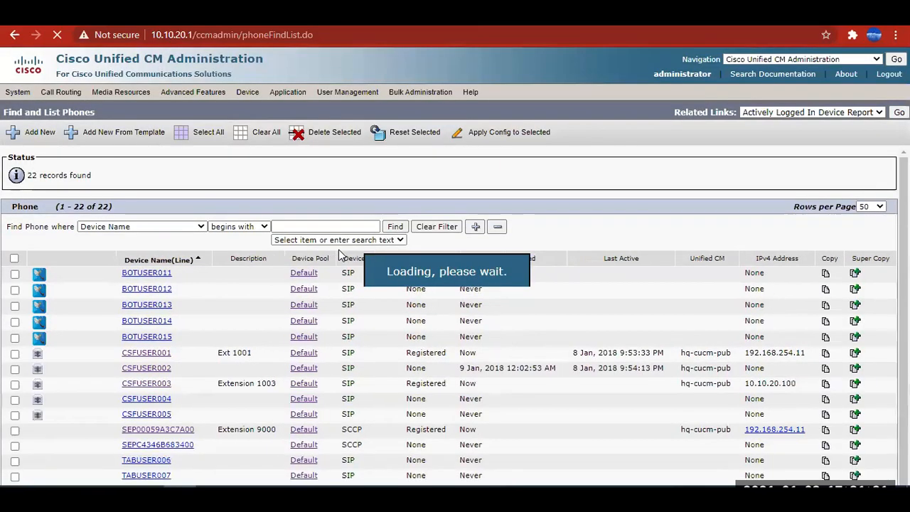
Examine the registration status of the CSFUSER001, CSFUSER003 and SEP00059A3C7A00 phones.
double_click(426, 353)
double_click(426, 383)
double_click(425, 429)
click(420, 358)
double_click(423, 354)
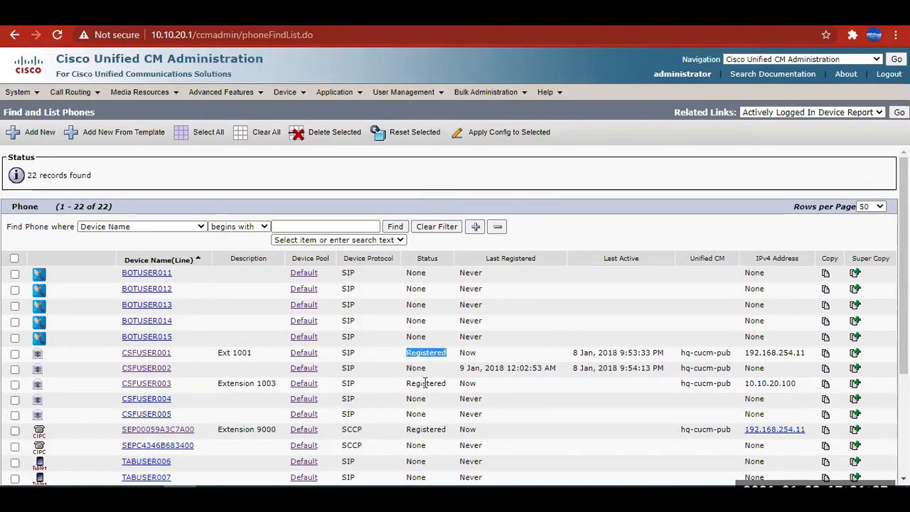
double_click(425, 384)
double_click(425, 429)
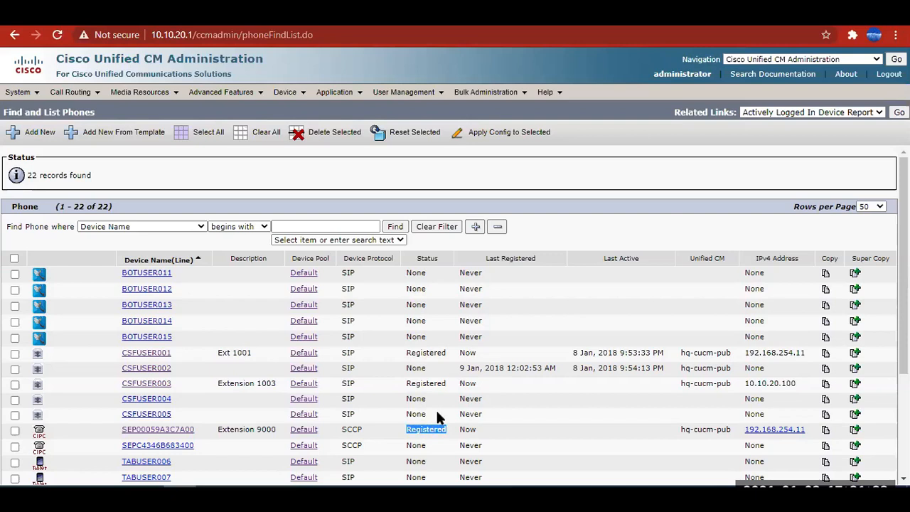
Read the extensions in the descriptions of the three registered phones.
click(428, 268)
drag(216, 353, 247, 351)
drag(227, 384, 277, 385)
drag(227, 430, 277, 437)
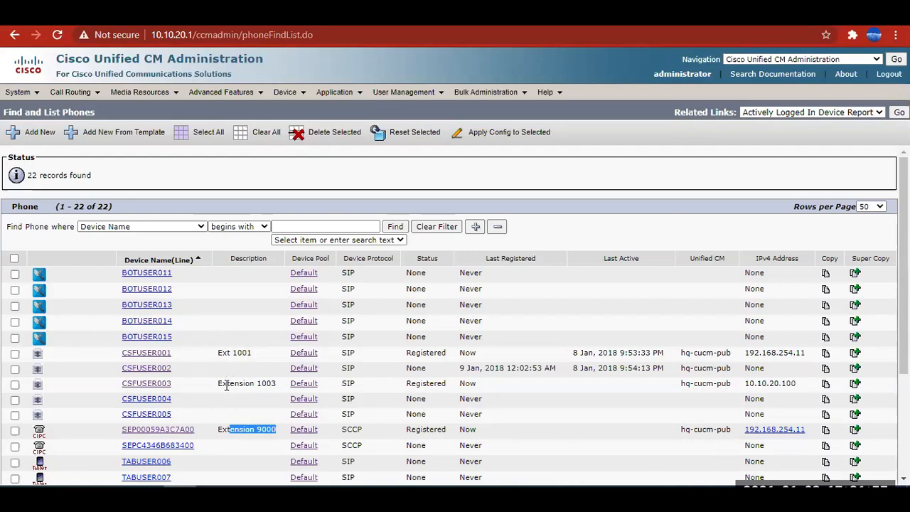
Switch back to Excel and clear columns J to N from row 9 down, removing the extra sales members and the Accounts and HR groups.
click(377, 492)
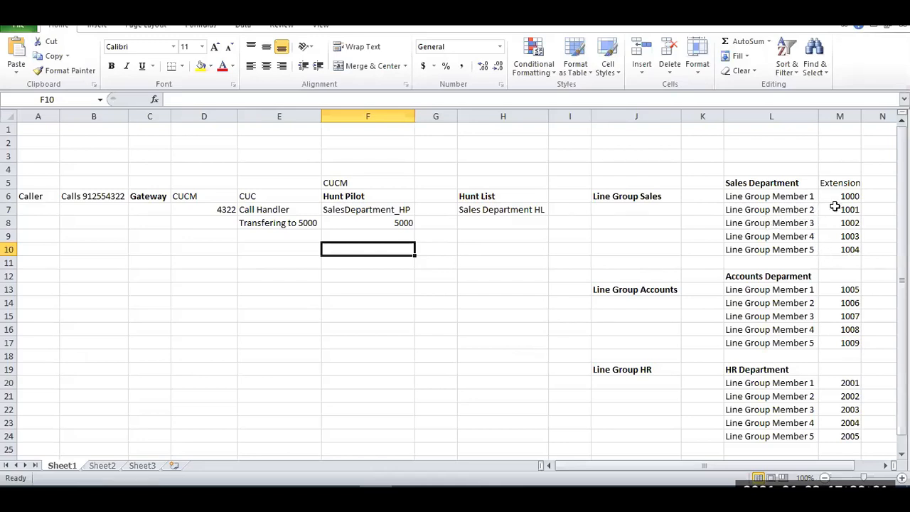
drag(597, 234, 864, 447)
key(Delete)
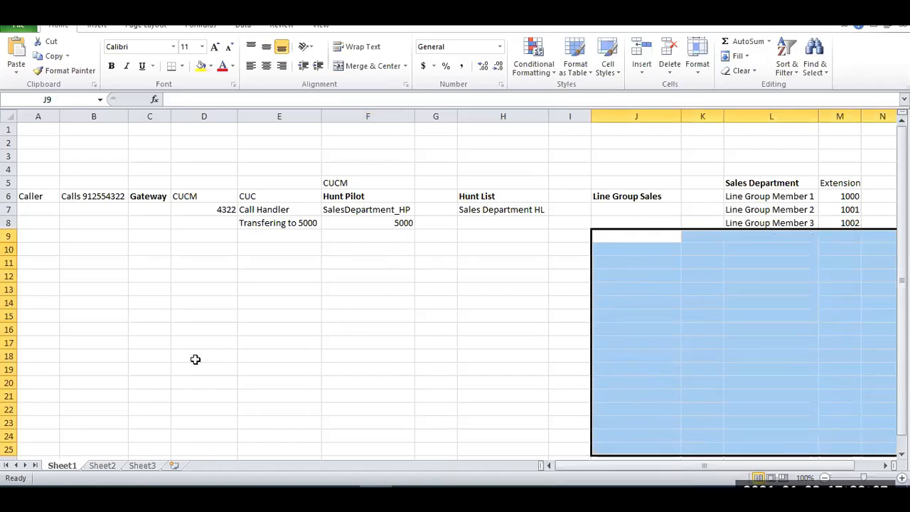
Clear the caller, gateway, CUCM and CUC entries in A5:E9.
drag(45, 188, 261, 231)
key(Delete)
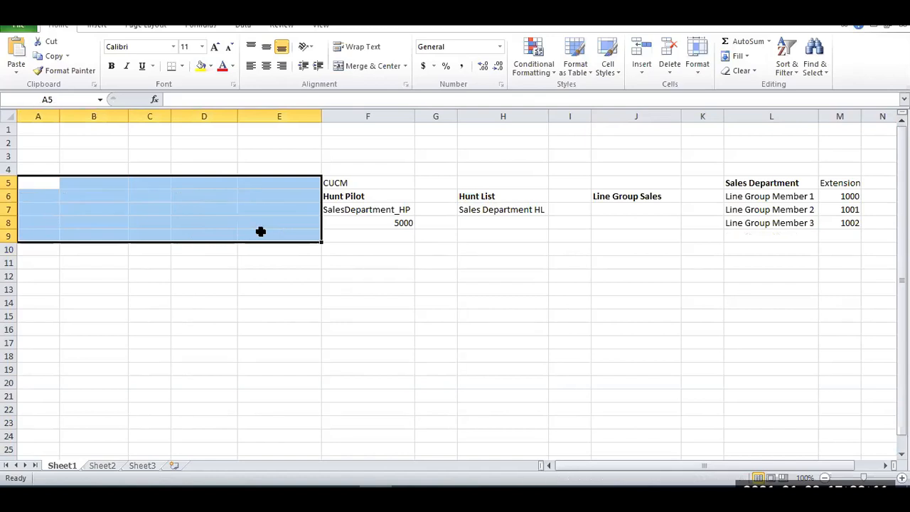
click(462, 276)
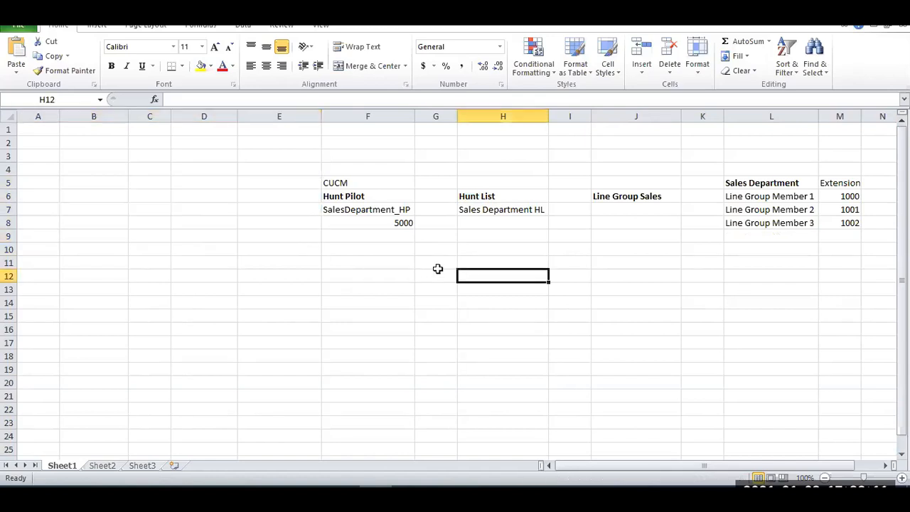
Trace the simplified flow from hunt pilot number 5000 through the hunt list to Line Group Sales.
click(403, 224)
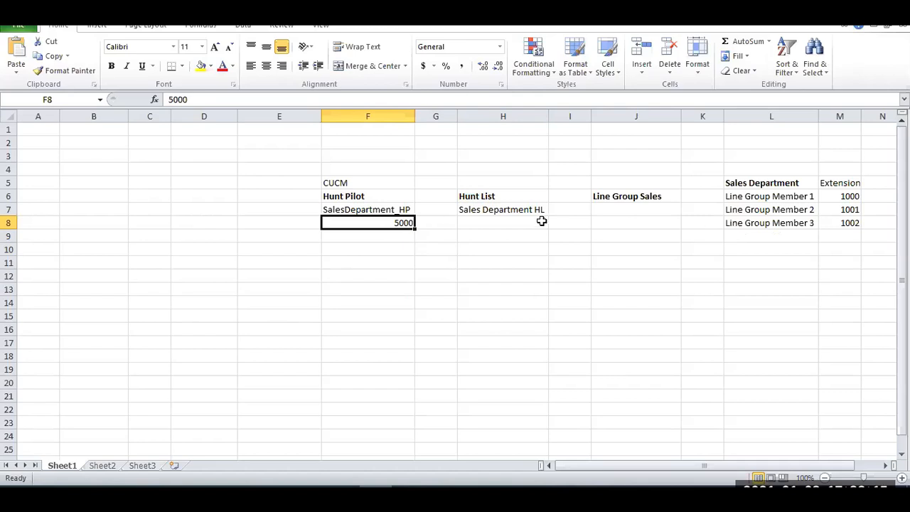
click(482, 210)
click(497, 223)
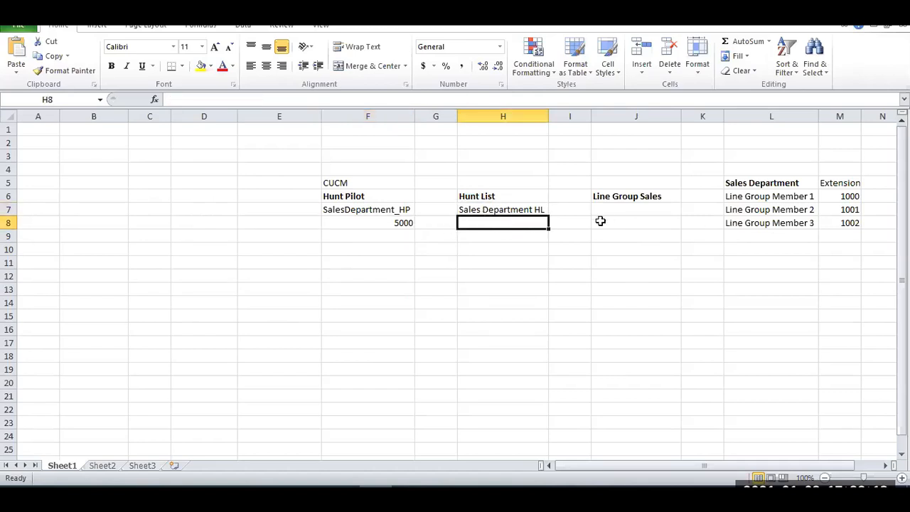
click(626, 200)
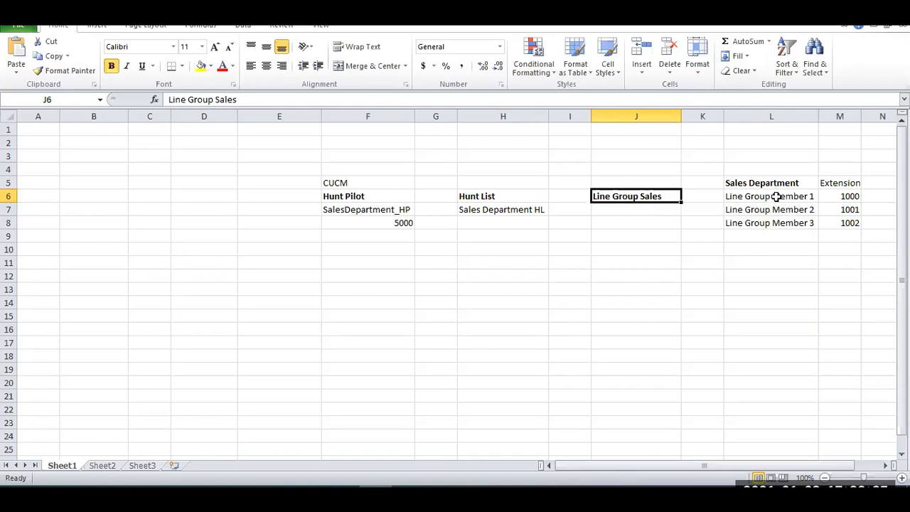
Set the extensions of Line Group Members 1, 2 and 3 in M6:M8 to 1001, 1003 and 9000.
click(843, 196)
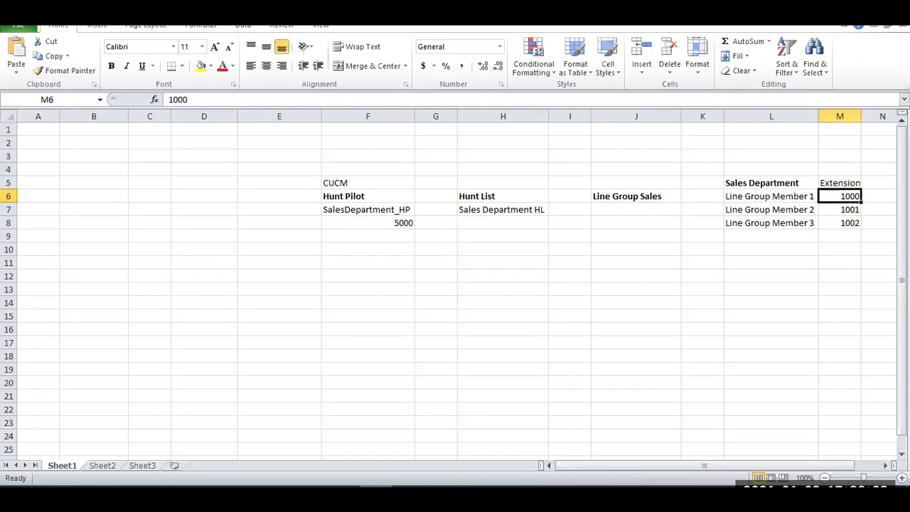
text(1001)
key(Return)
text(1003)
key(Return)
text(9000)
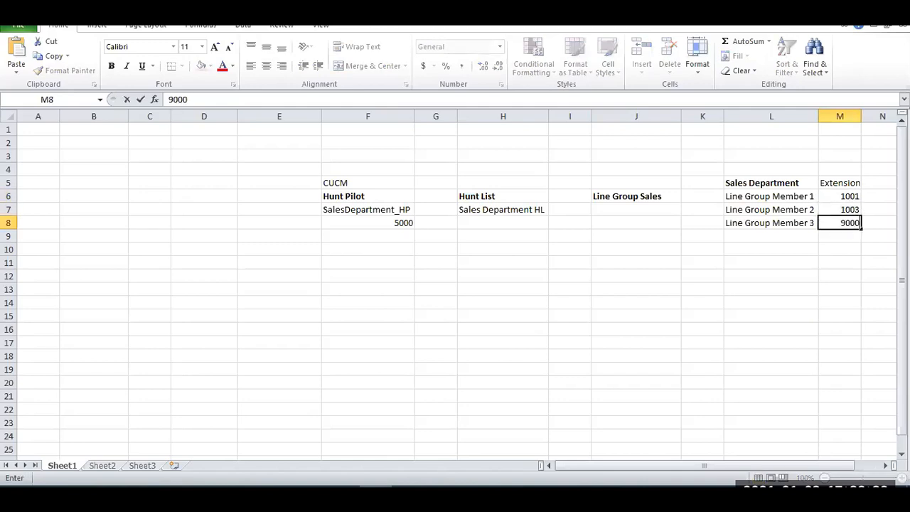
key(Return)
click(497, 302)
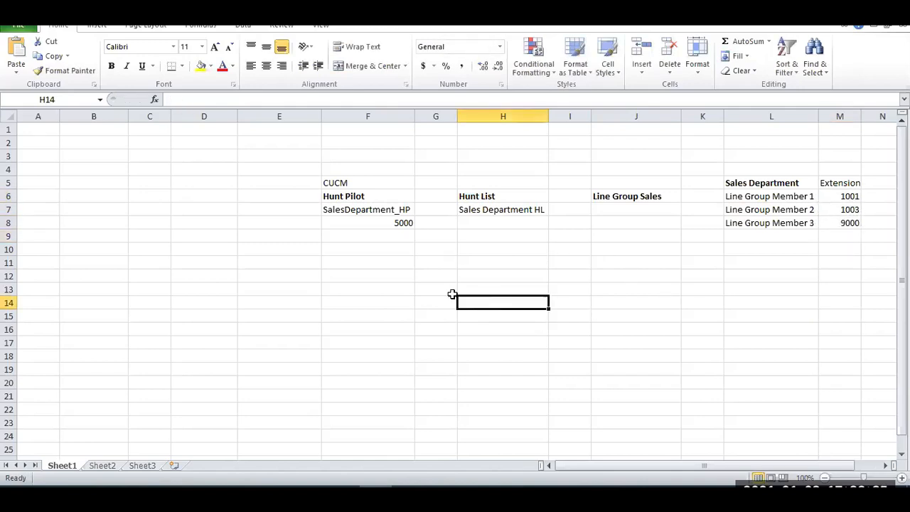
Review how the hunt pilot, hunt list, Line Group Sales and its three member extensions relate in the diagram.
click(885, 465)
click(885, 465)
click(885, 465)
click(470, 313)
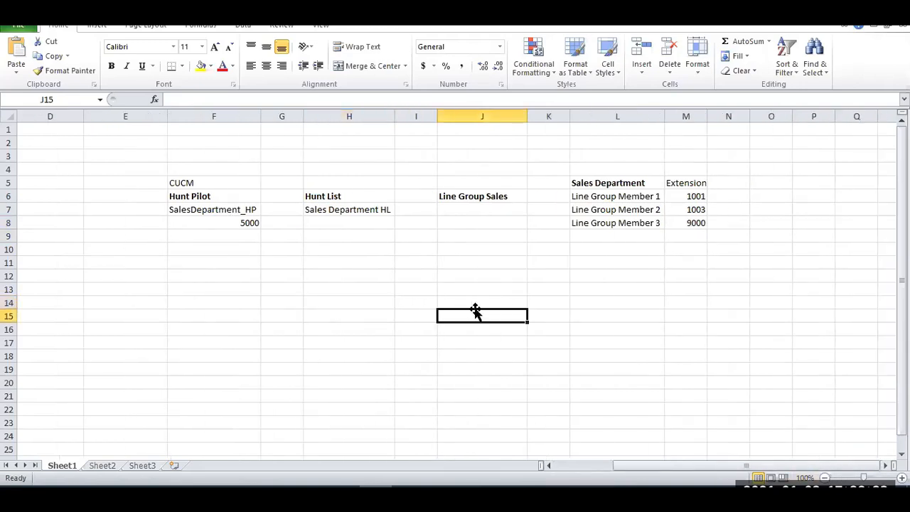
click(198, 198)
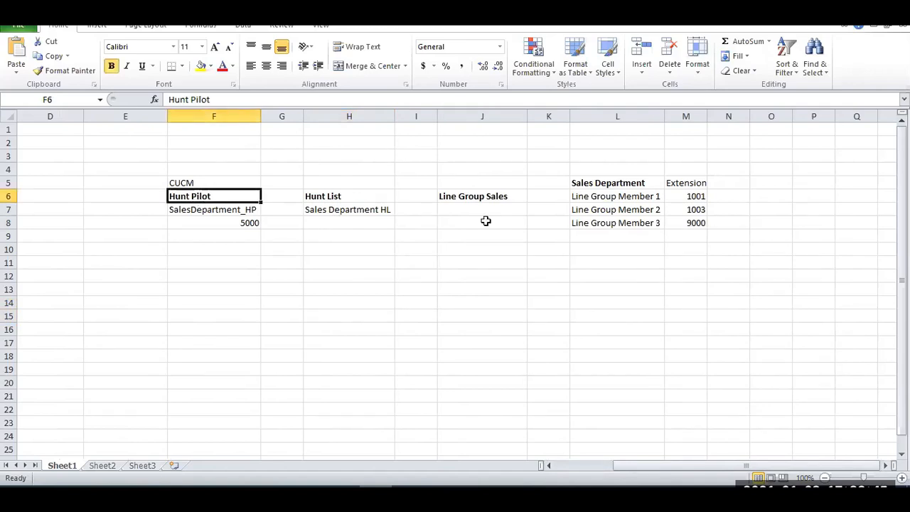
drag(604, 183, 579, 199)
click(721, 222)
click(480, 203)
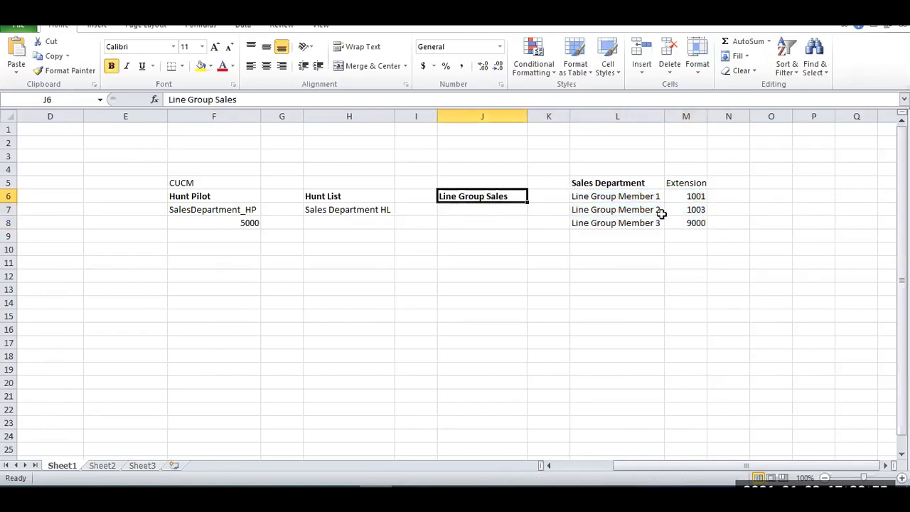
drag(694, 225, 616, 197)
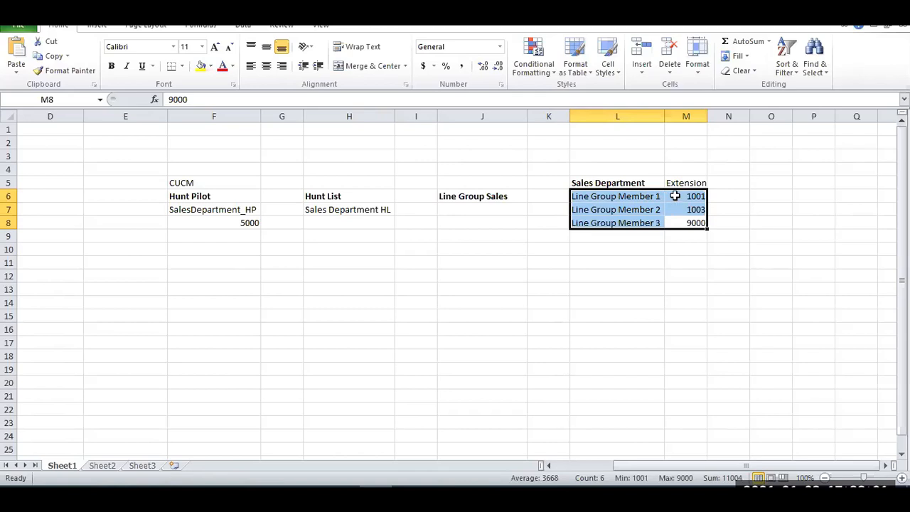
click(496, 202)
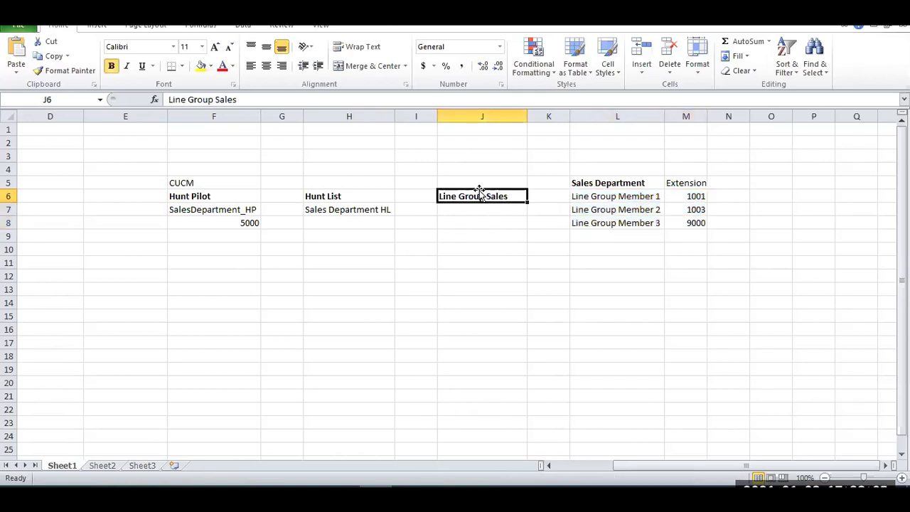
click(347, 199)
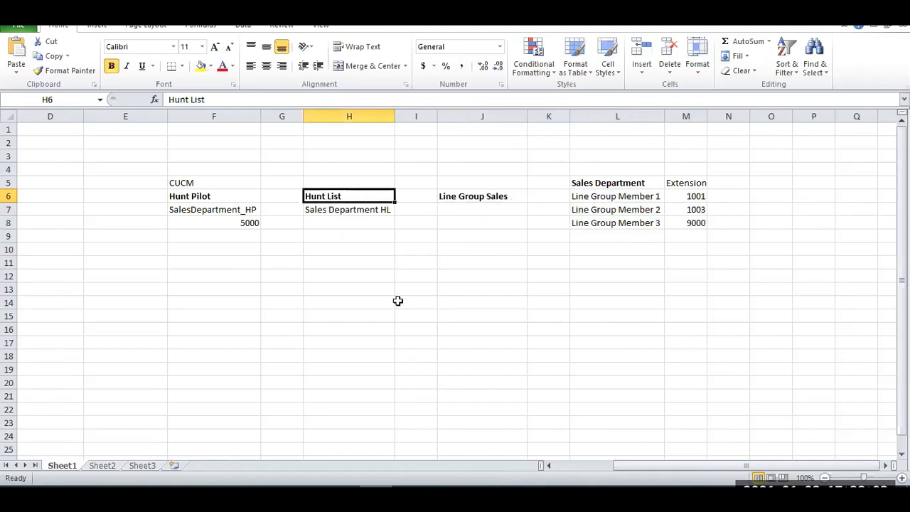
Switch to Cisco Unified CM Administration and open the Line Group list for call routing.
click(178, 496)
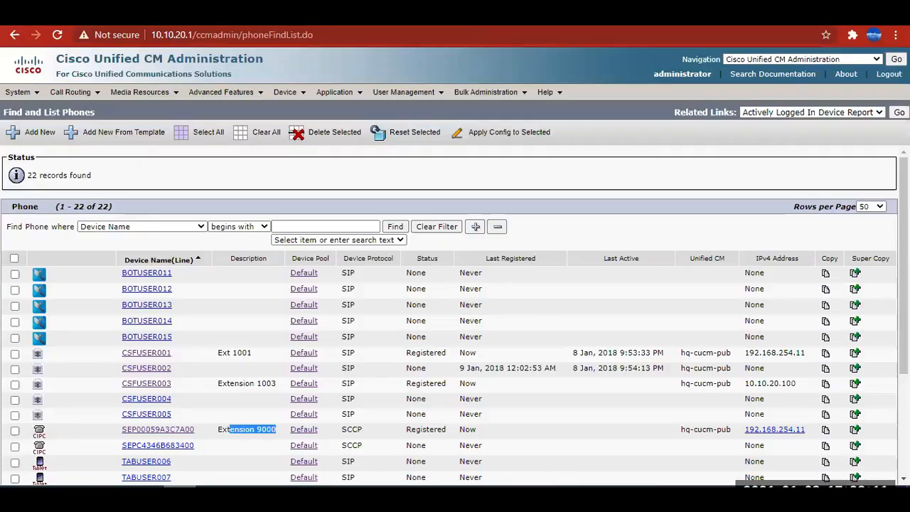
click(175, 181)
click(71, 98)
mouse_move(128, 128)
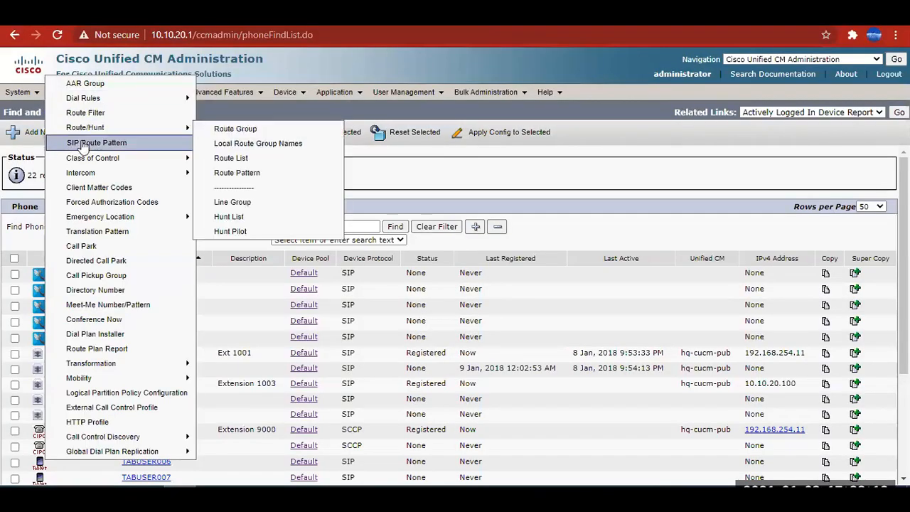
click(242, 206)
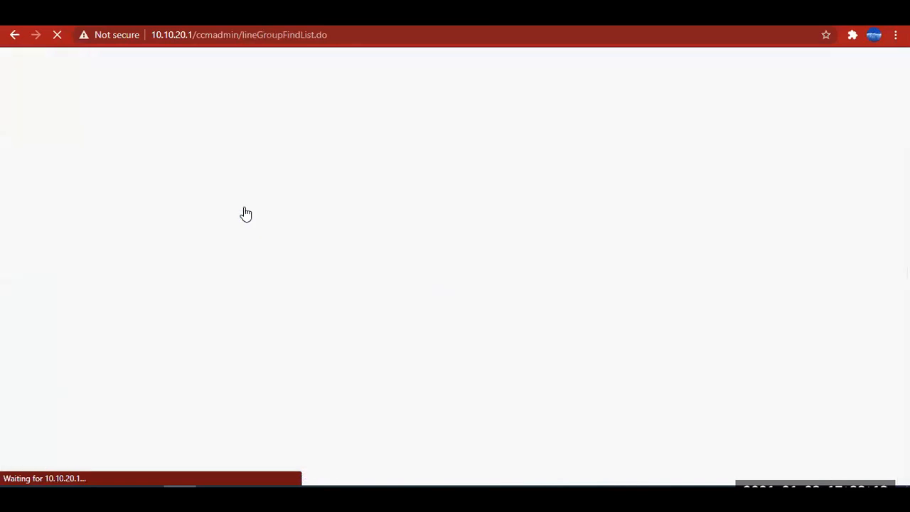
Add a new line group and name it Line Group Sales, copying the name from cell J6 of the Excel diagram.
click(30, 283)
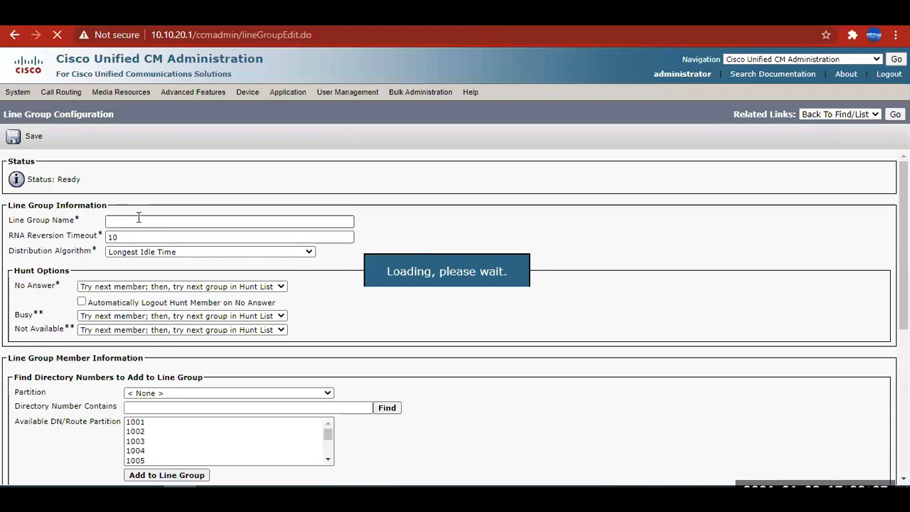
key(alt+Tab)
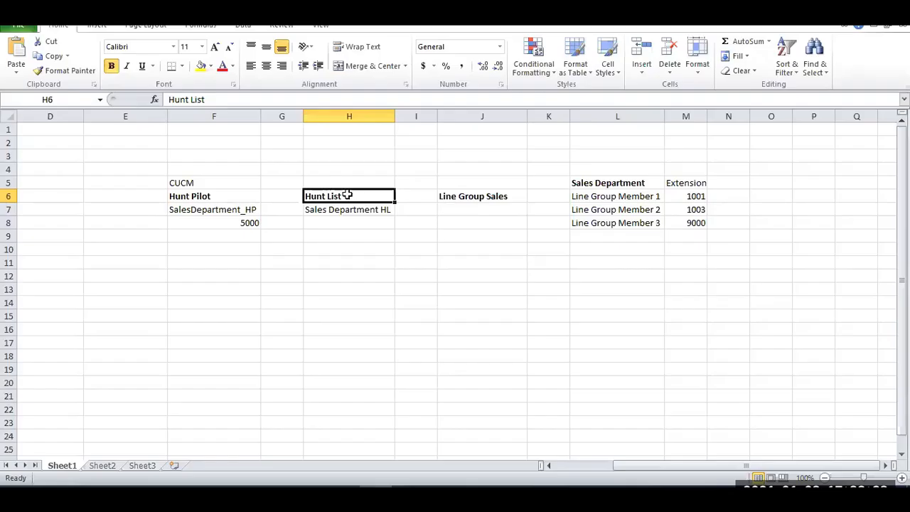
click(462, 196)
drag(240, 100, 160, 99)
key(ctrl+c)
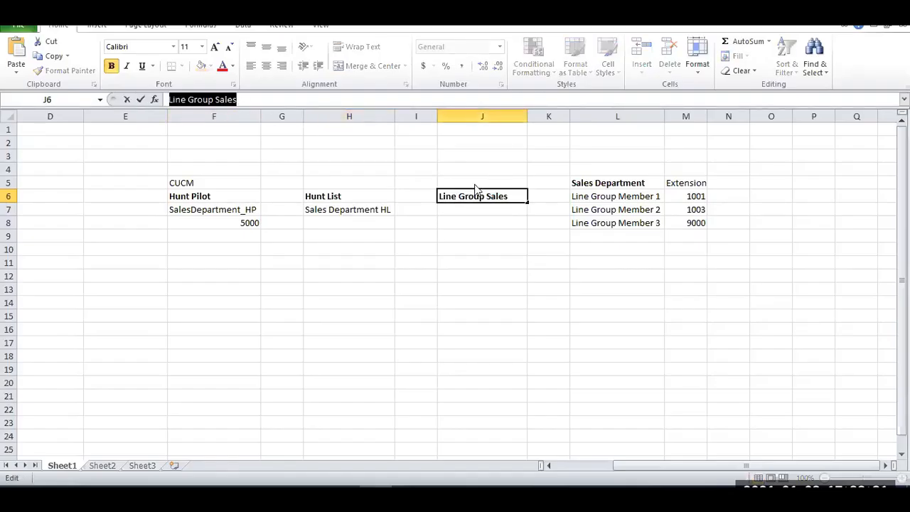
key(alt+Tab)
key(ctrl+v)
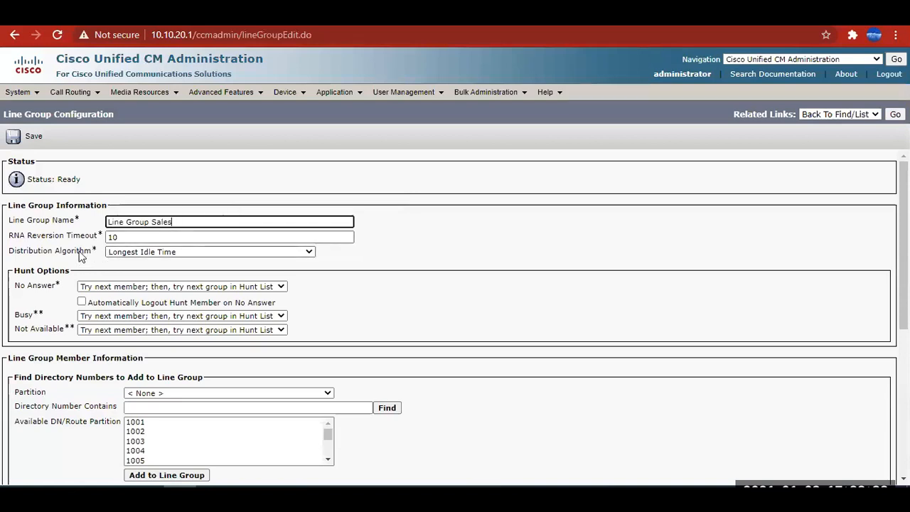
Set the line group's distribution algorithm to Circular and examine its No Answer hunt option.
click(126, 251)
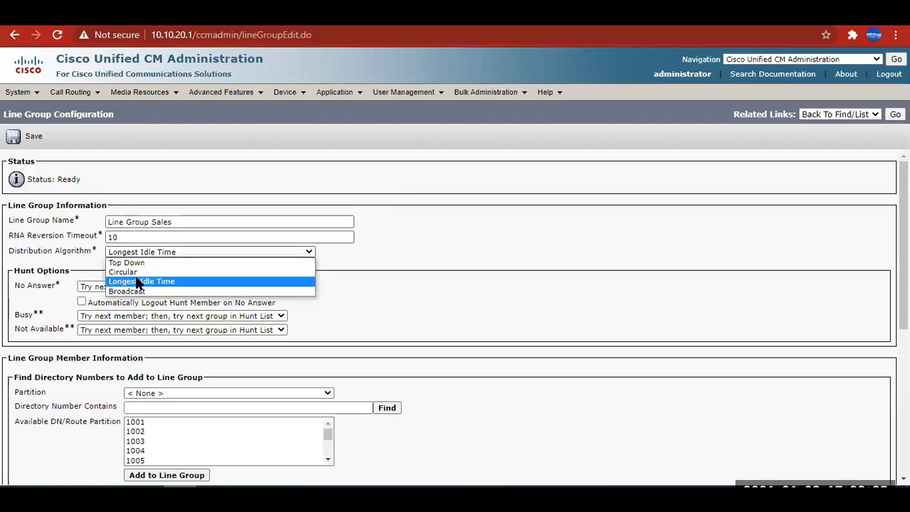
click(136, 273)
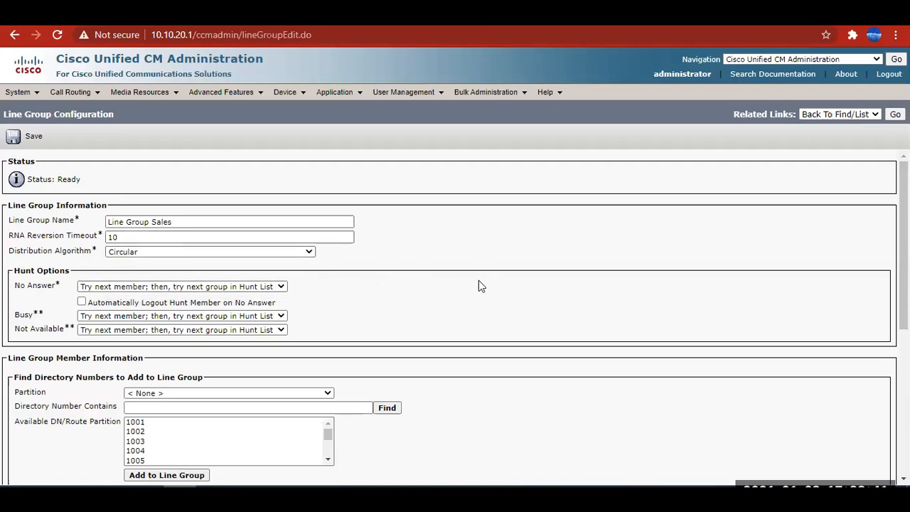
scroll(478, 280, down, 2)
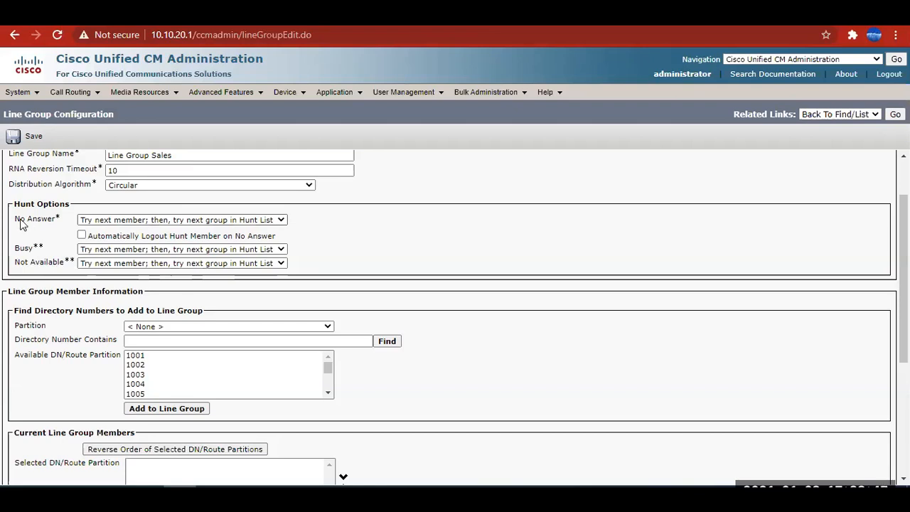
drag(14, 221, 54, 223)
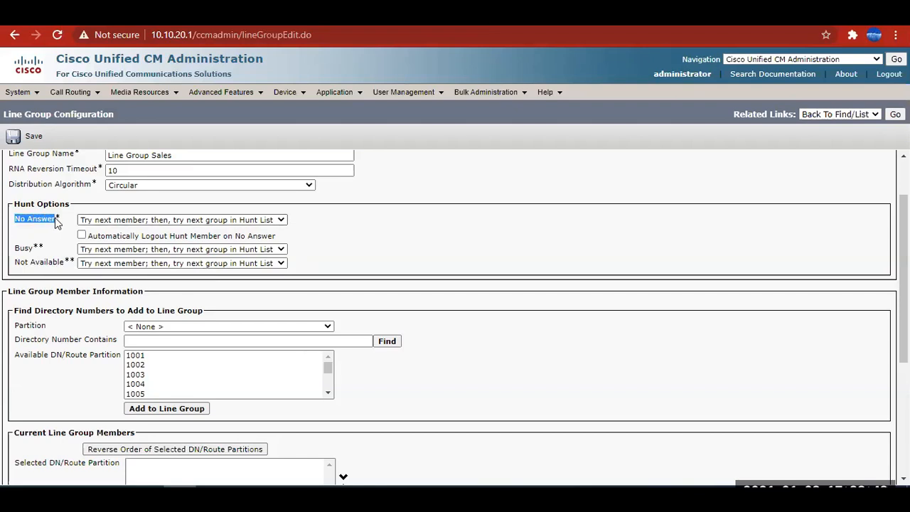
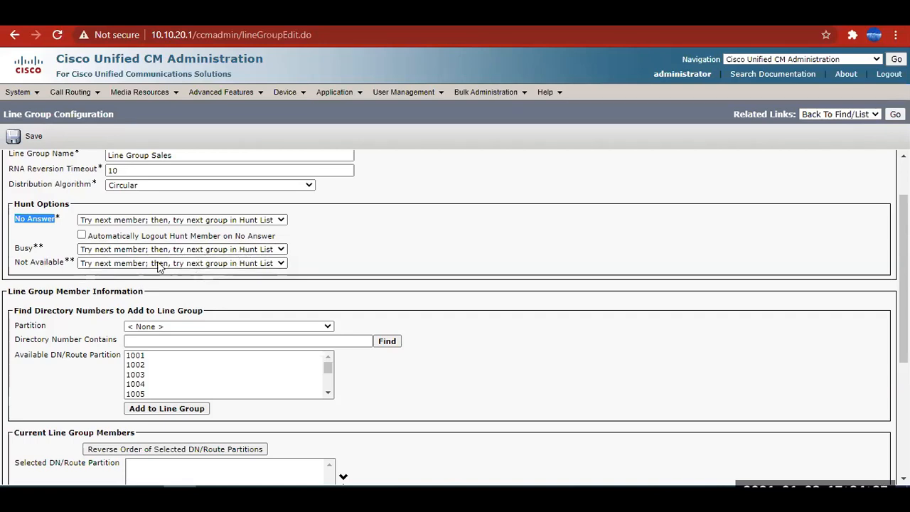
Add directory numbers 1001, 1003 and 9000 as members of the line group.
click(66, 293)
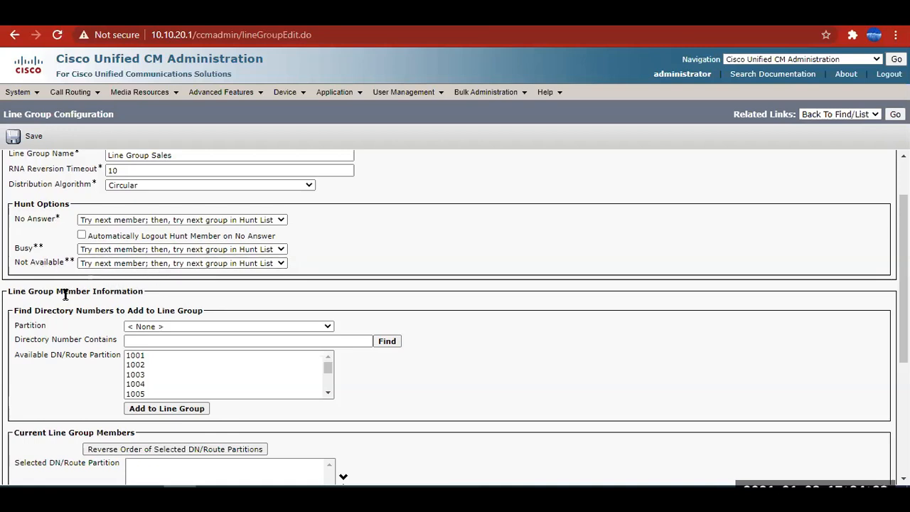
scroll(73, 297, down, 2)
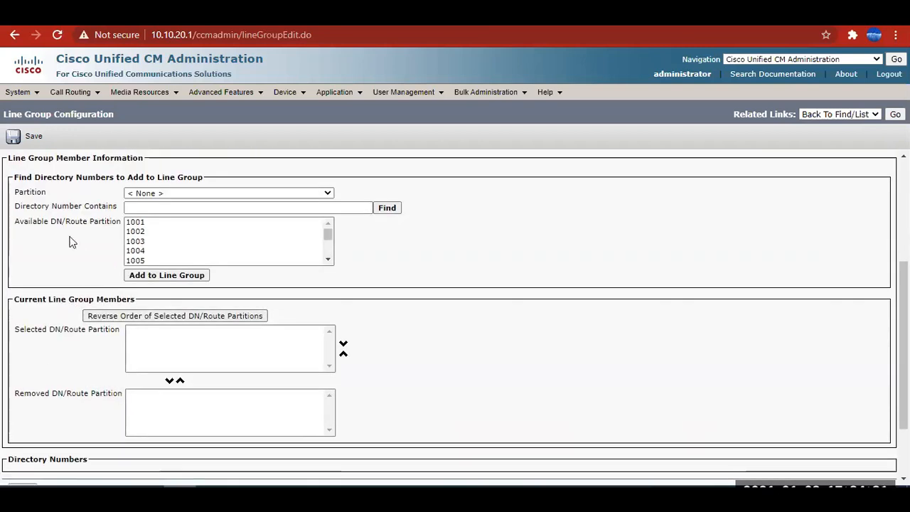
click(140, 221)
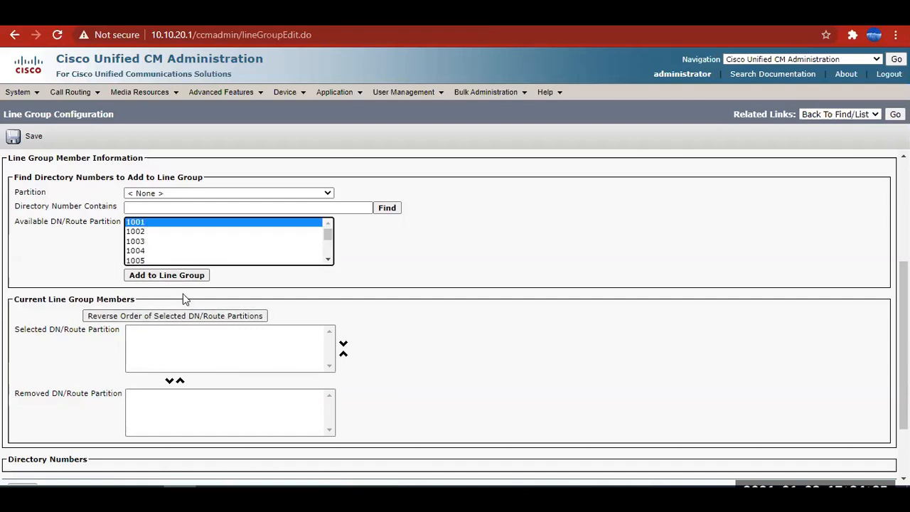
click(164, 274)
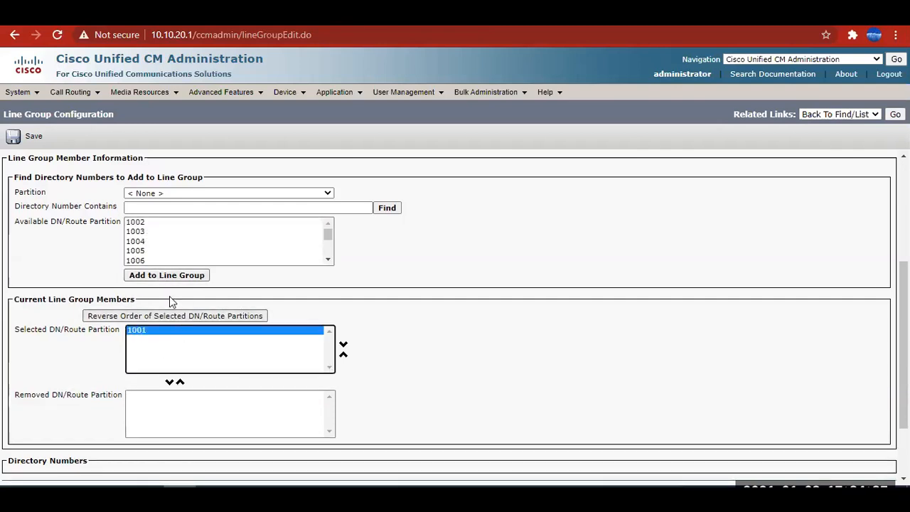
click(142, 231)
click(161, 277)
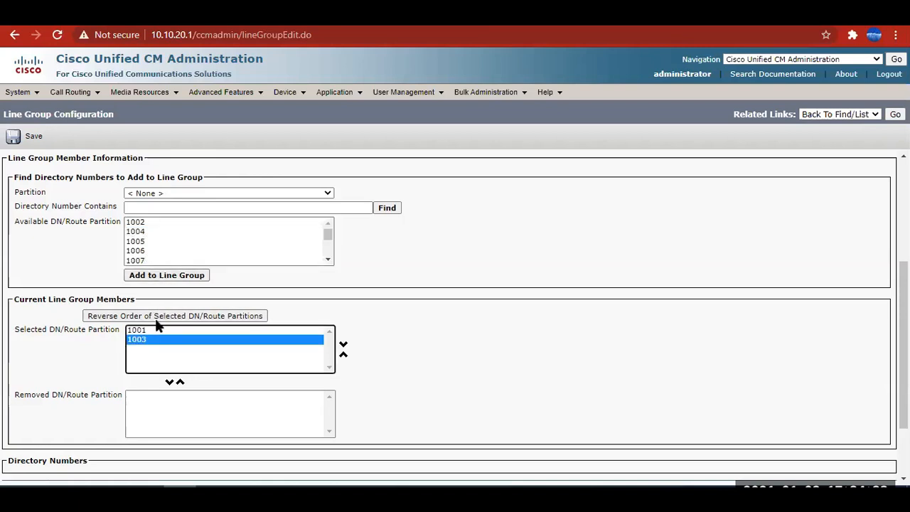
scroll(146, 254, down, 3)
click(143, 252)
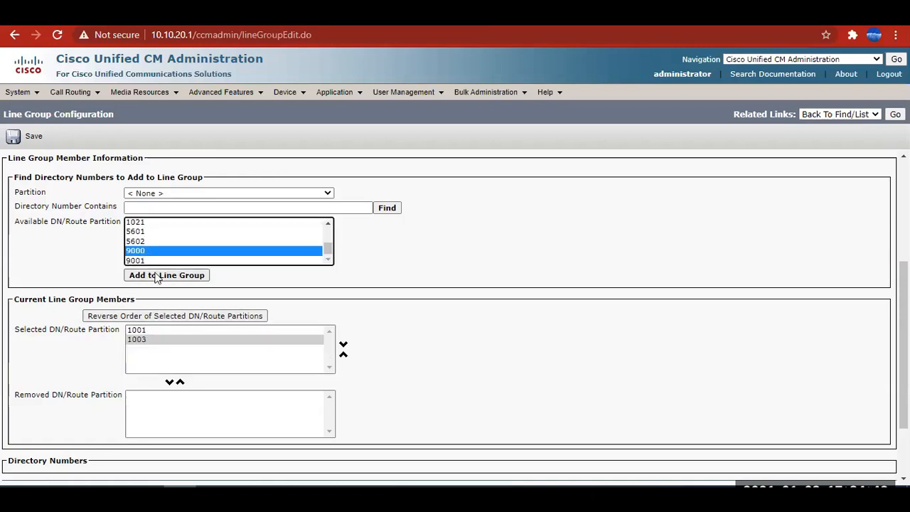
click(150, 276)
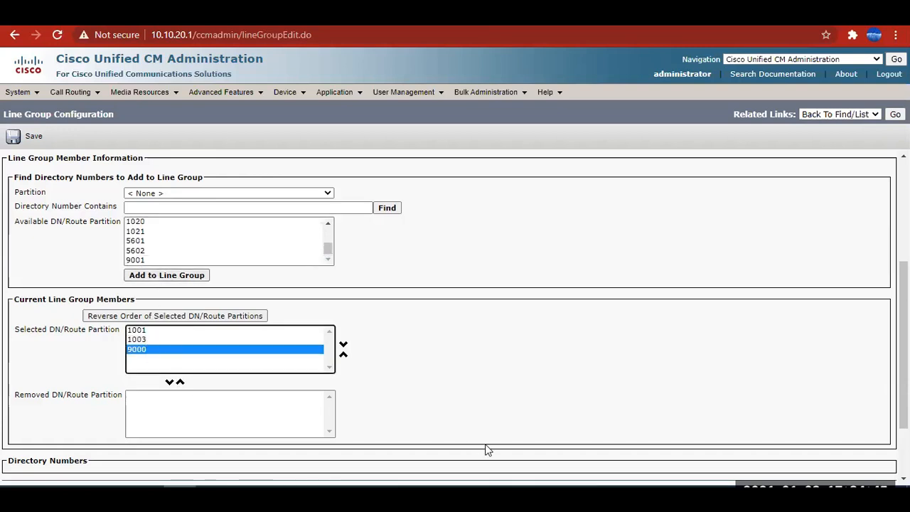
Review the line group's name, hunt options and selected directory numbers, and save the line group.
scroll(149, 345, up, 3)
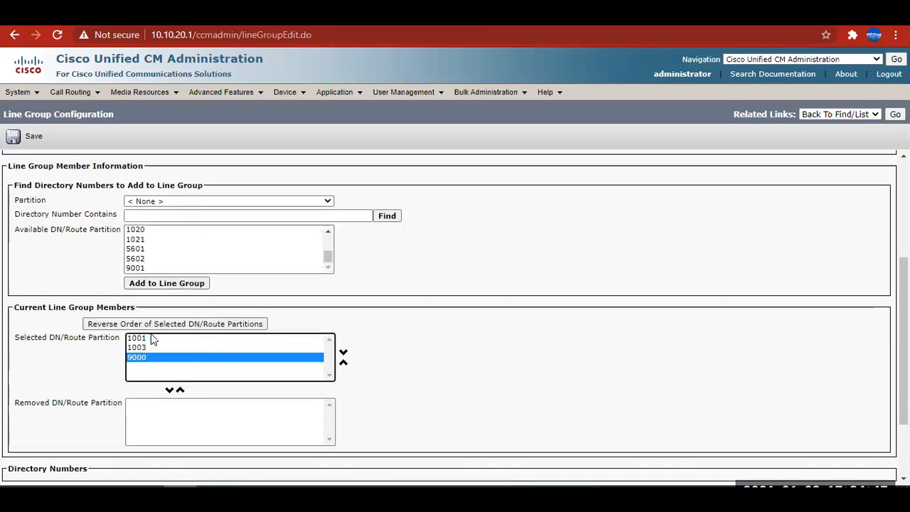
click(154, 223)
triple_click(154, 223)
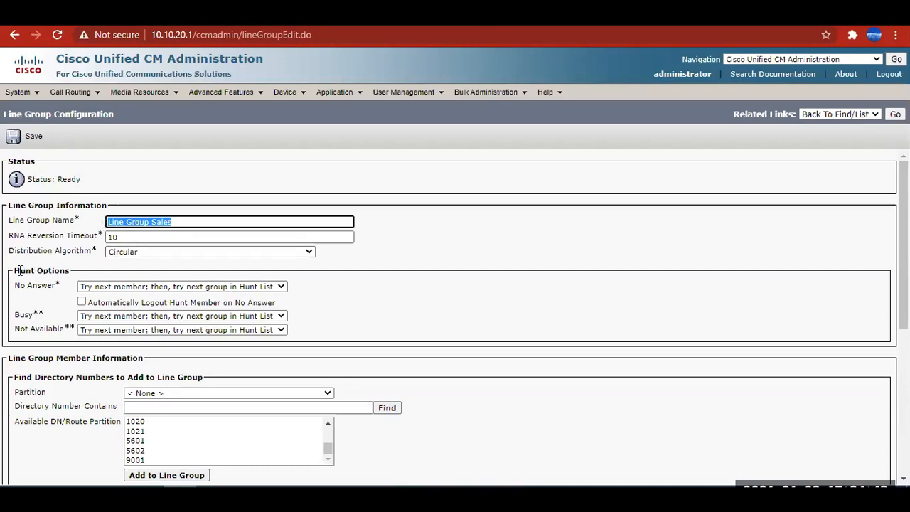
drag(18, 270, 66, 282)
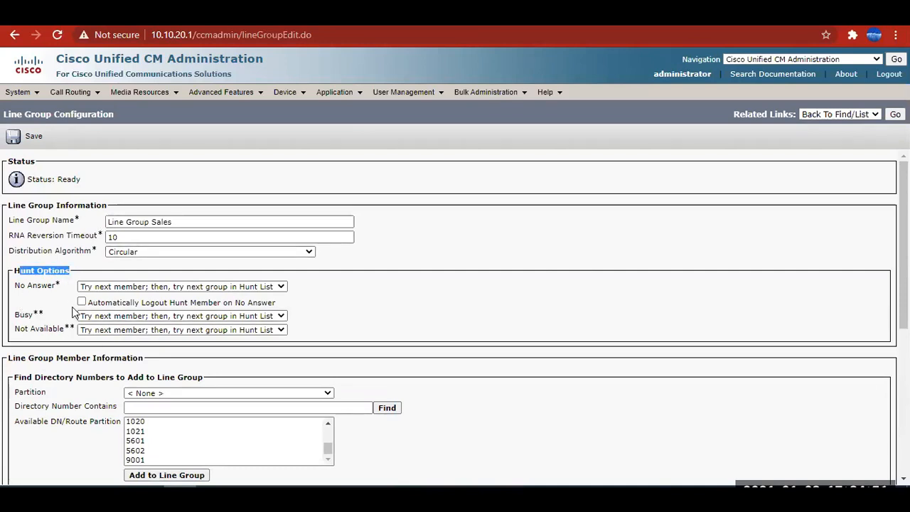
scroll(128, 375, down, 3)
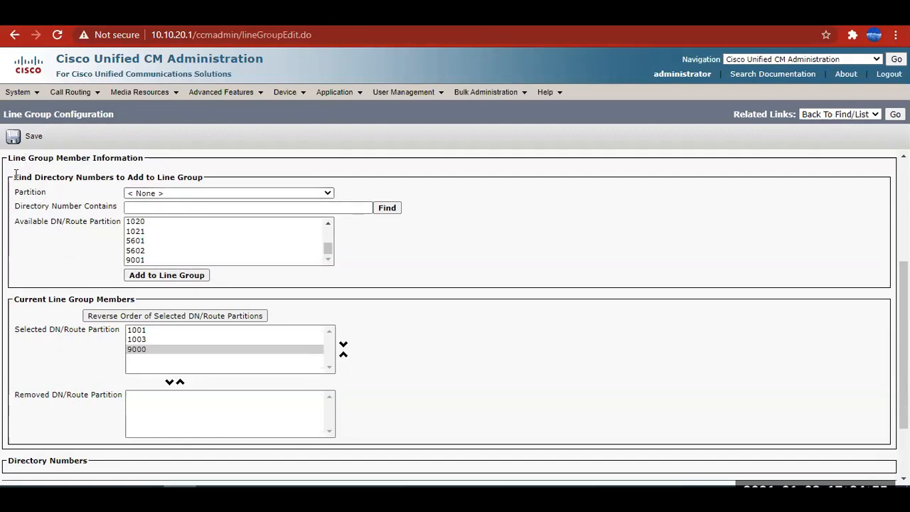
drag(43, 222, 106, 222)
click(144, 330)
click(145, 341)
click(144, 350)
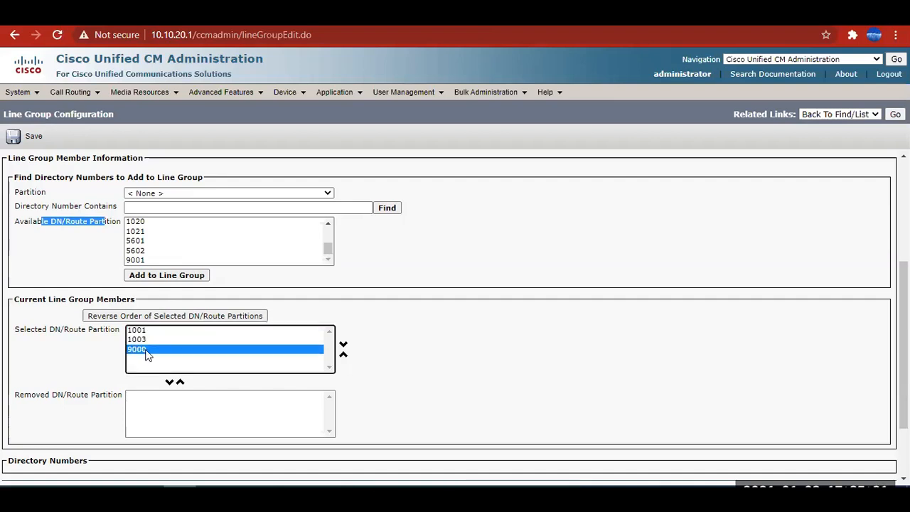
scroll(108, 373, down, 2)
click(22, 401)
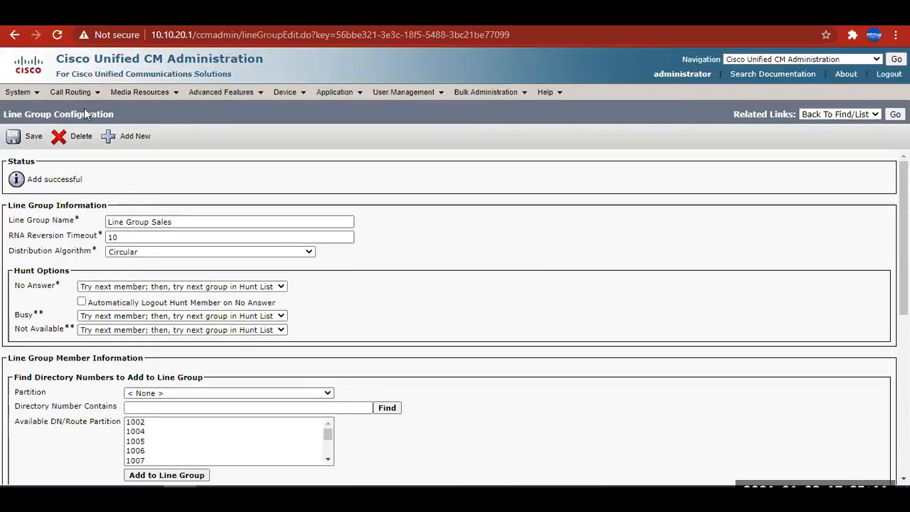
Open the Hunt List page for call routing and copy the hunt list name from cell H7 of the Excel diagram.
mouse_move(77, 96)
mouse_move(99, 128)
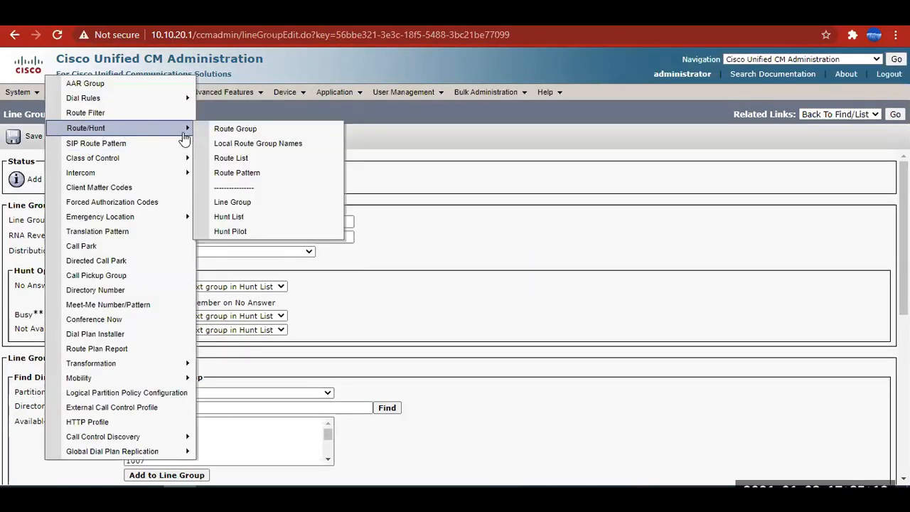
click(239, 223)
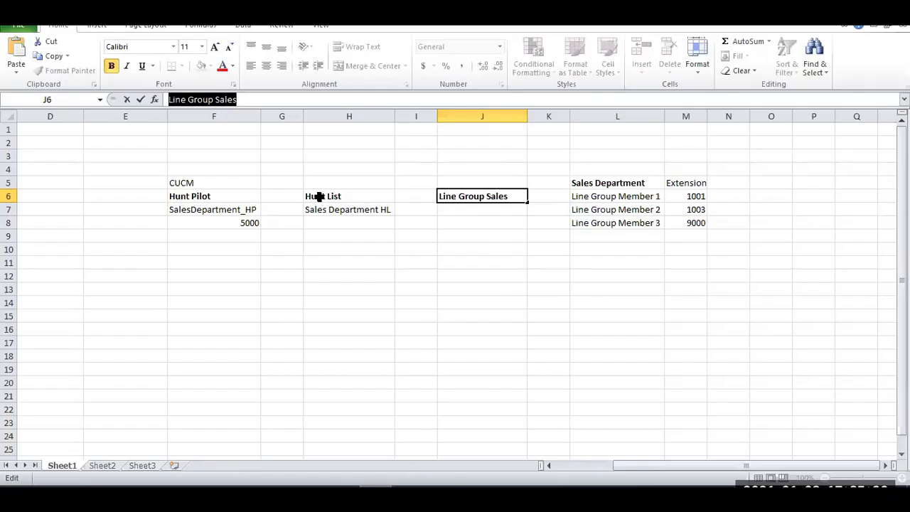
click(318, 196)
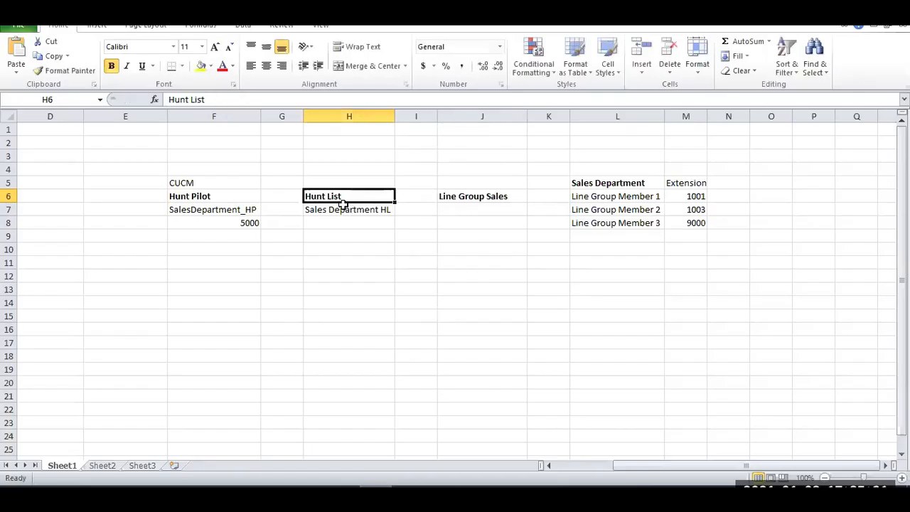
click(344, 209)
key(ctrl+c)
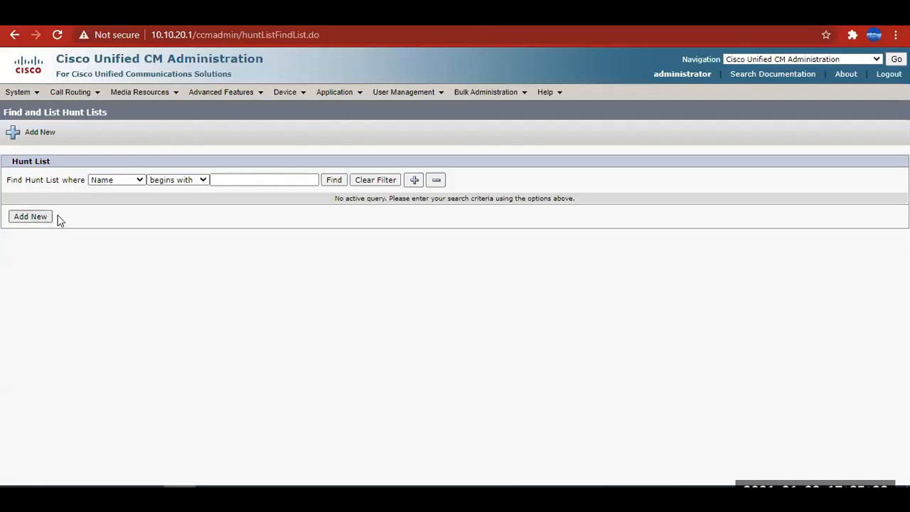
Find the existing hunt lists and add a new one named Sales Department HL, described as Sales Department Hunt List.
click(335, 182)
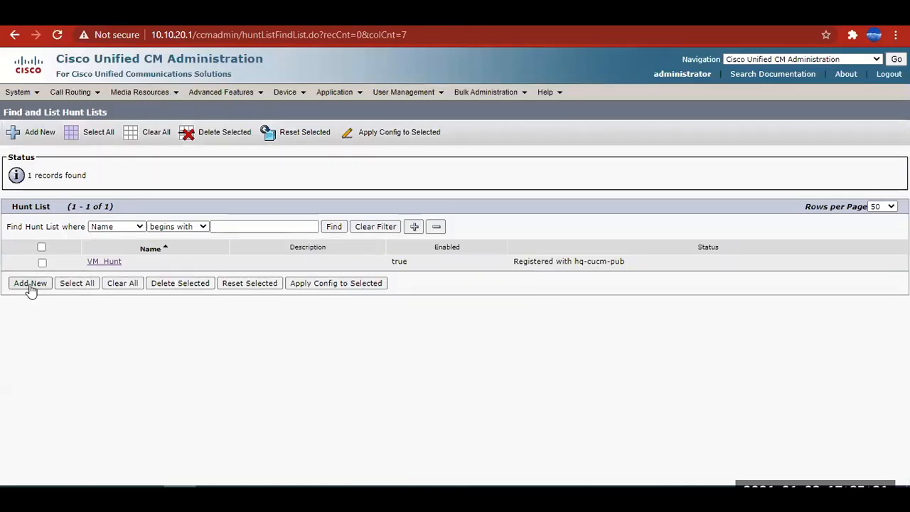
click(29, 283)
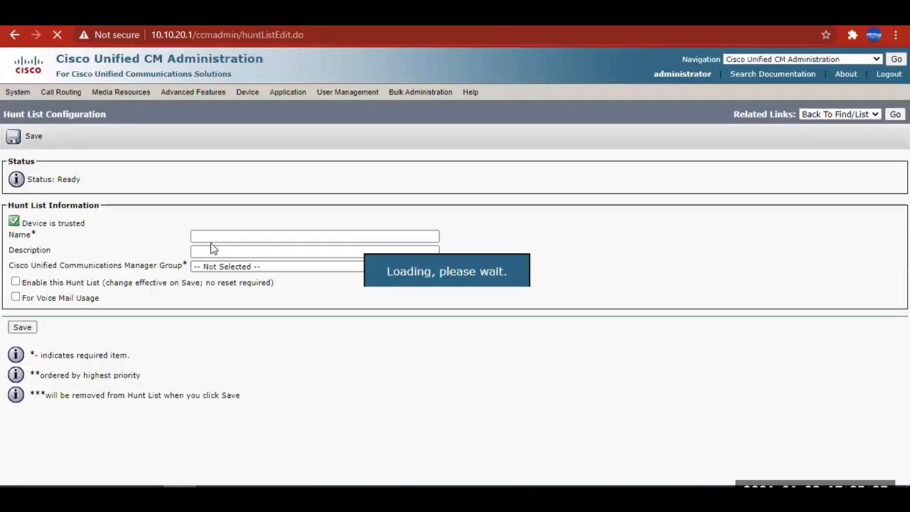
text(Sales Department HL)
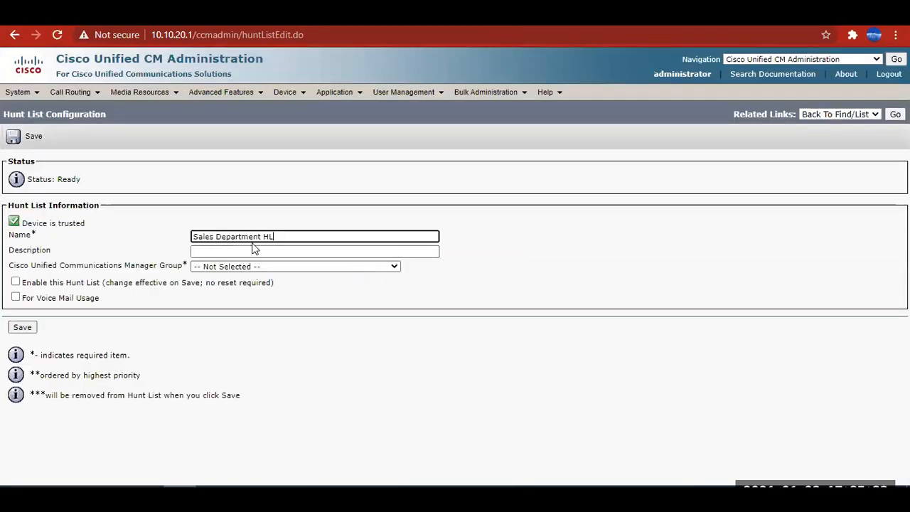
click(242, 252)
key(ctrl+v)
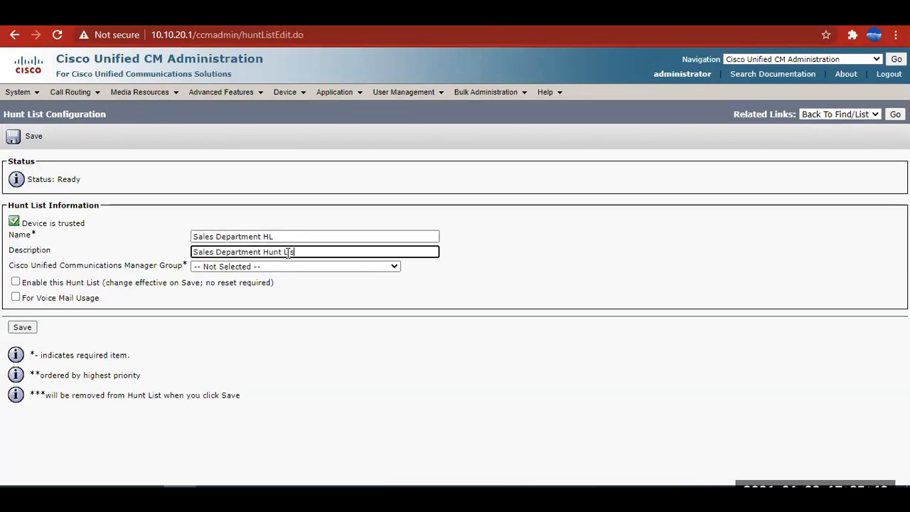
Assign the Default Cisco Unified Communications Manager Group to the hunt list, enable the hunt list and save it.
click(225, 268)
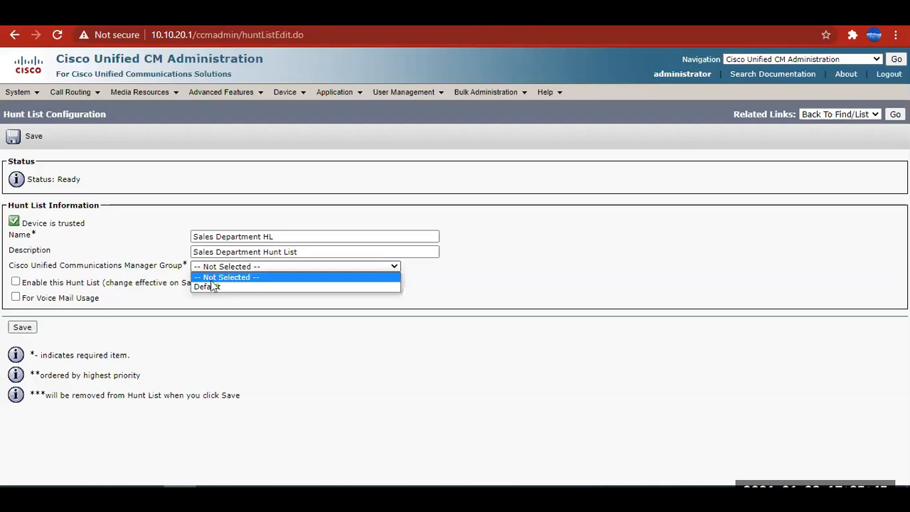
click(200, 282)
drag(79, 258, 123, 267)
click(45, 317)
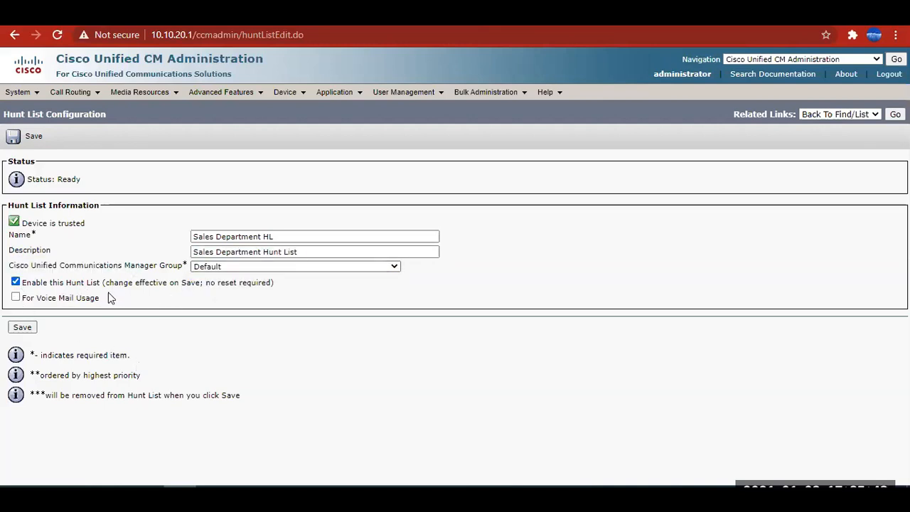
click(22, 327)
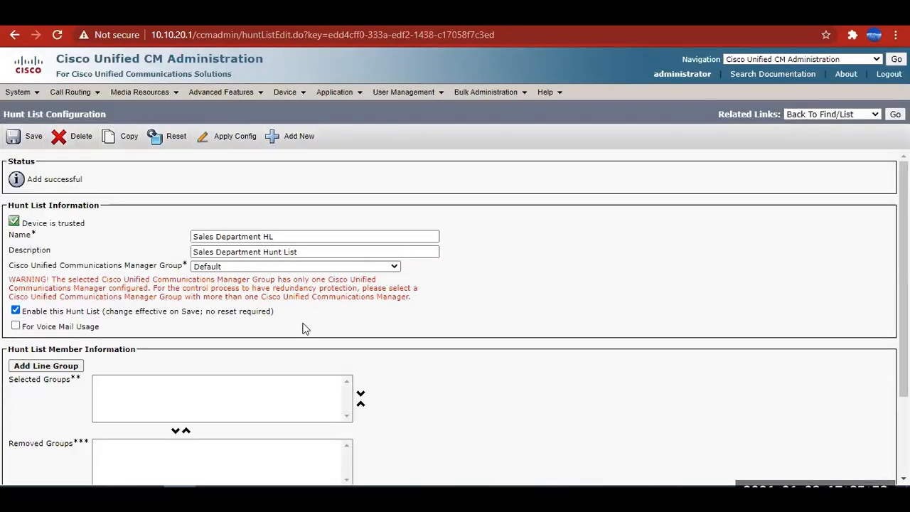
Switch to the Excel diagram and review how the Sales Department HL hunt list relates to Line Group Sales.
scroll(110, 294, down, 2)
scroll(212, 287, up, 1)
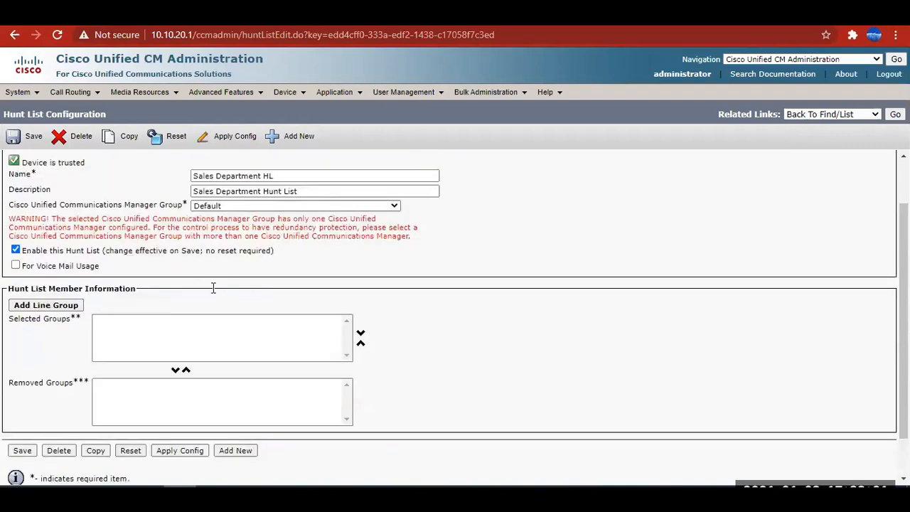
scroll(213, 288, up, 1)
drag(277, 236, 178, 242)
key(alt+Tab)
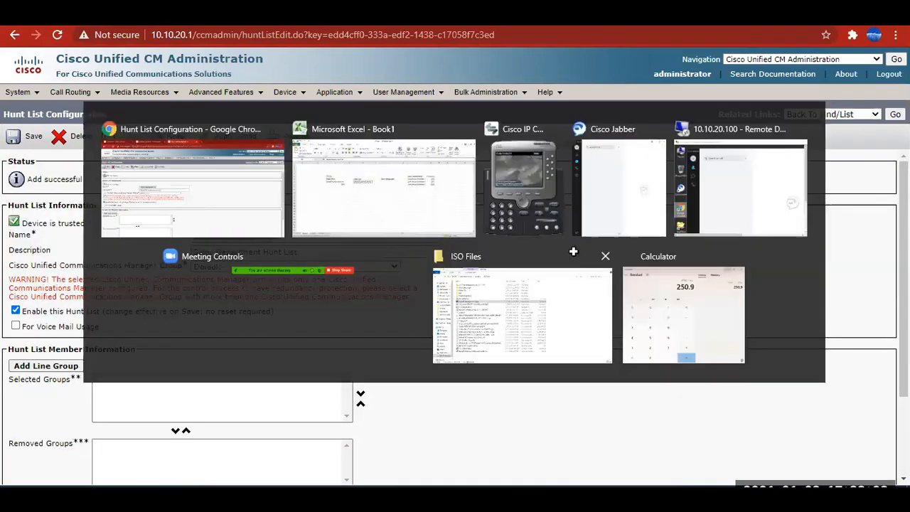
click(336, 194)
click(369, 211)
key(Escape)
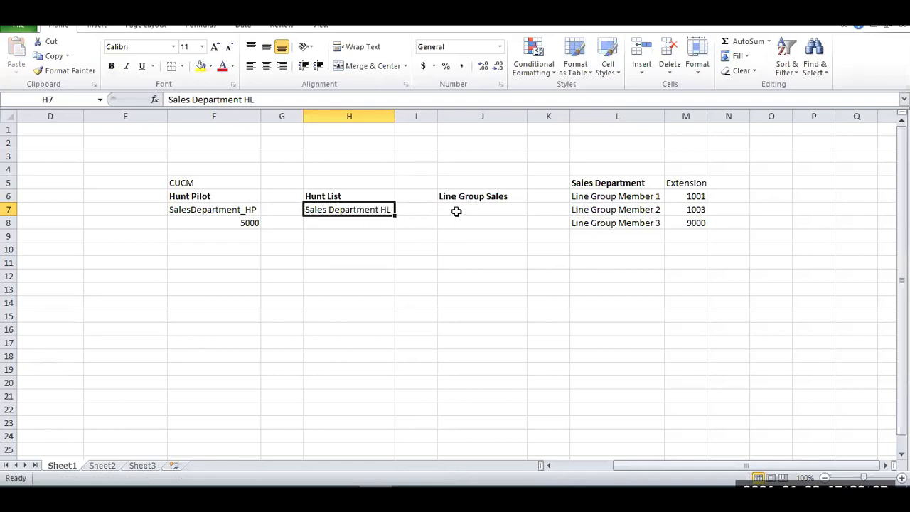
click(324, 196)
click(487, 199)
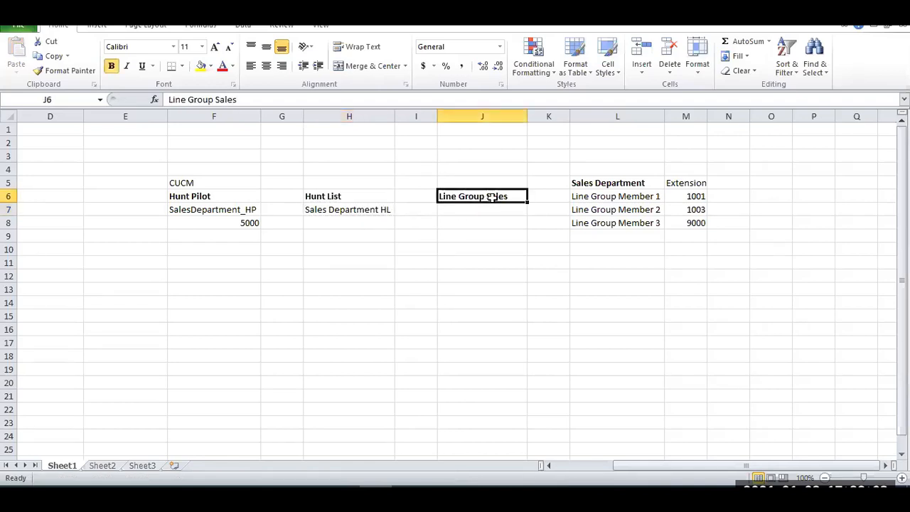
click(349, 198)
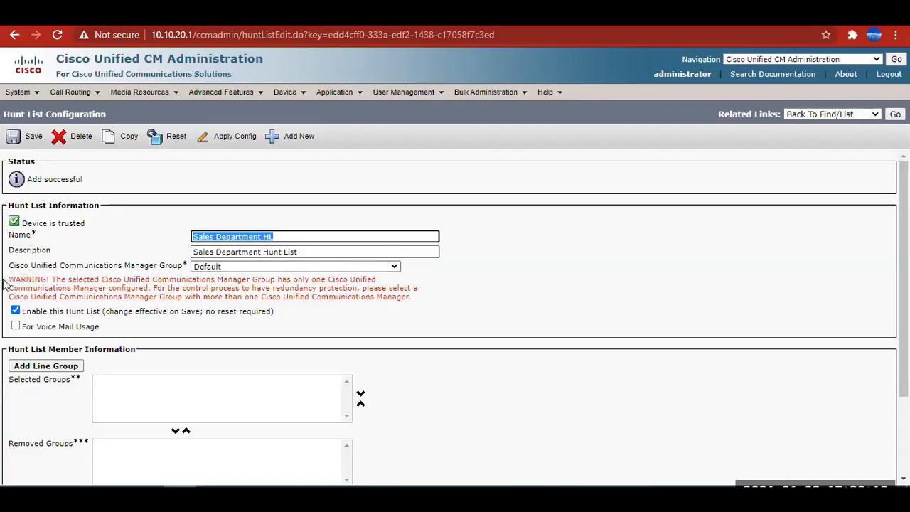
Return to Cisco Unified CM Administration and examine the hunt list's Communications Manager Group setting and its redundancy note.
drag(6, 283, 206, 290)
click(270, 295)
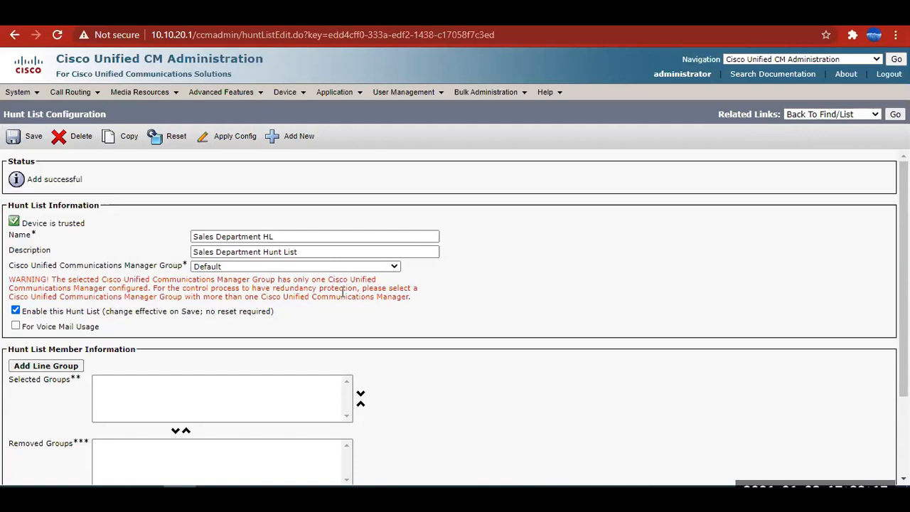
drag(326, 281, 334, 288)
click(270, 290)
drag(172, 266, 150, 266)
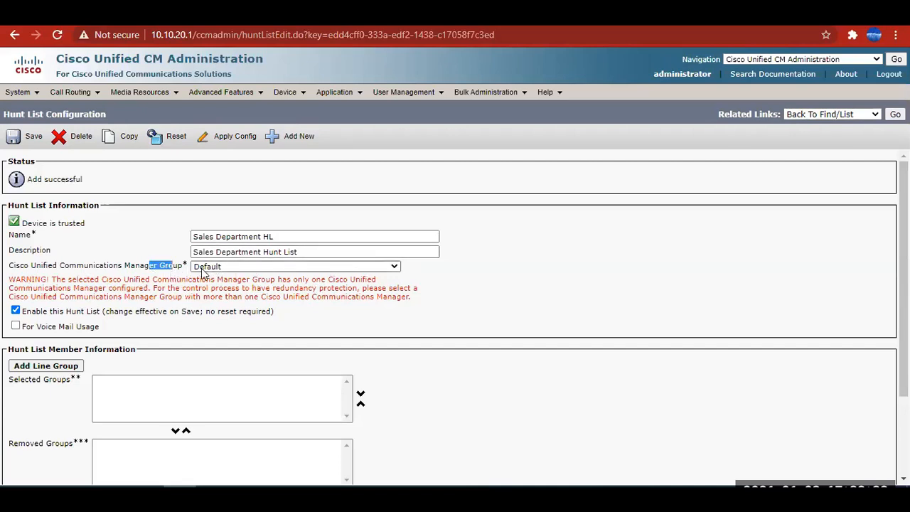
click(214, 270)
click(214, 270)
click(517, 295)
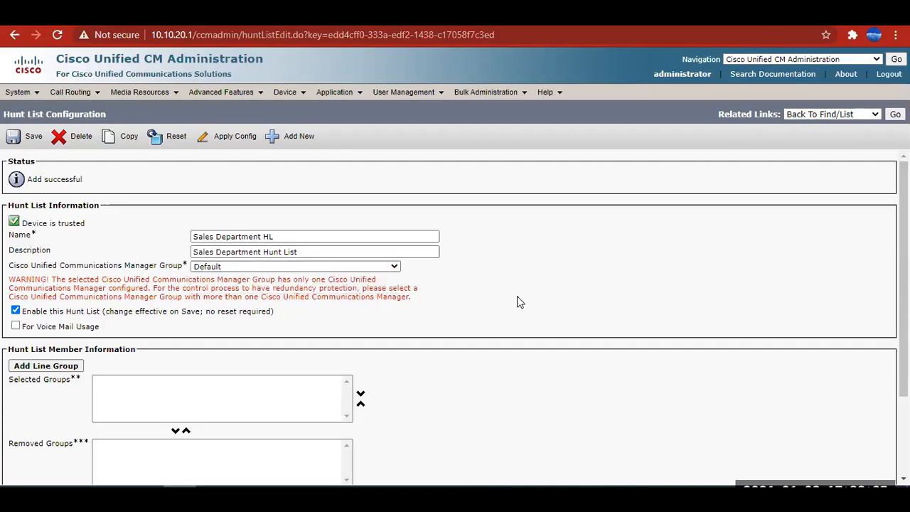
Add Line Group Sales as a member of the Sales Department HL hunt list and save the membership.
scroll(398, 292, down, 2)
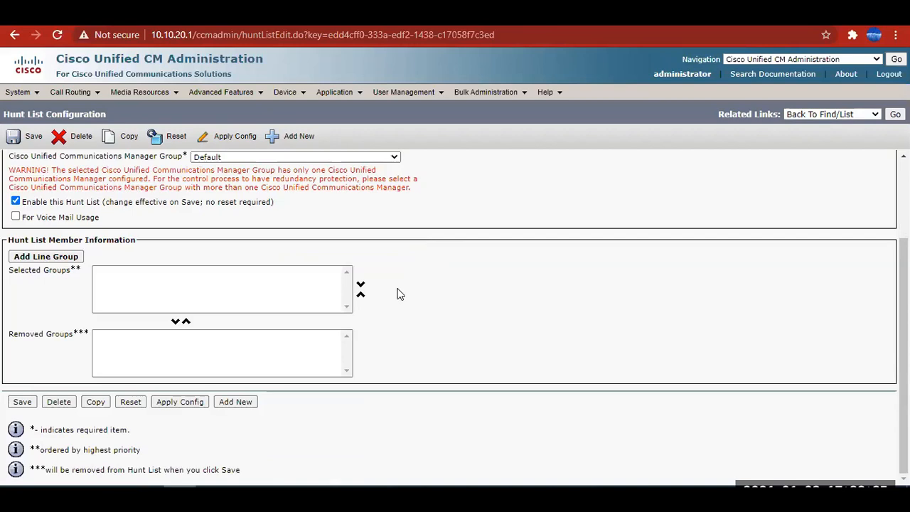
click(43, 257)
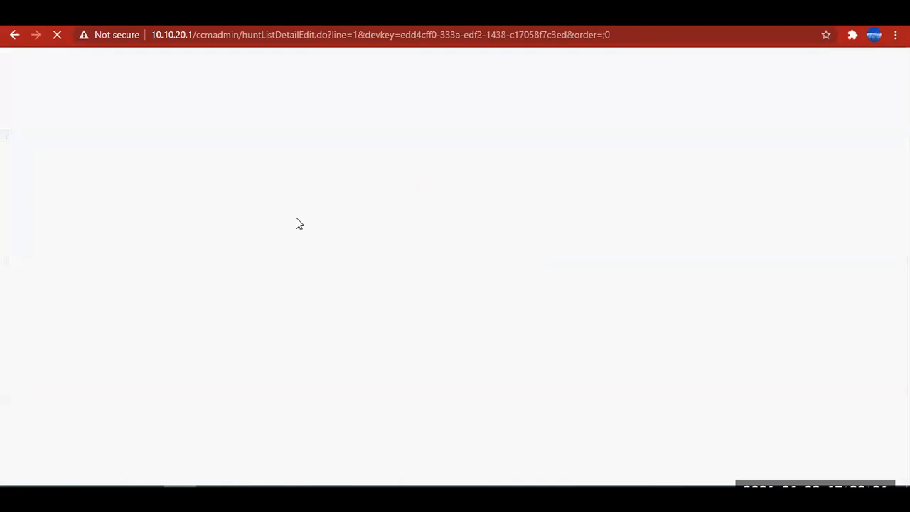
click(130, 221)
click(99, 242)
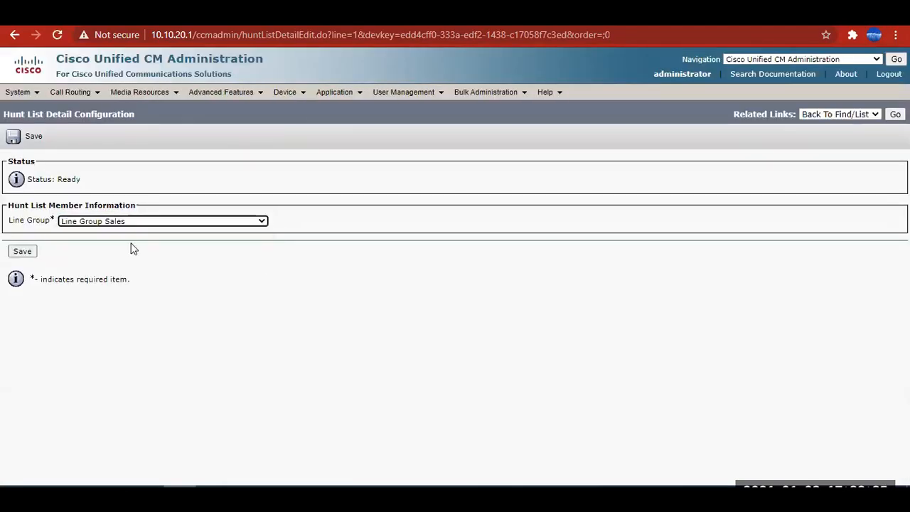
click(22, 253)
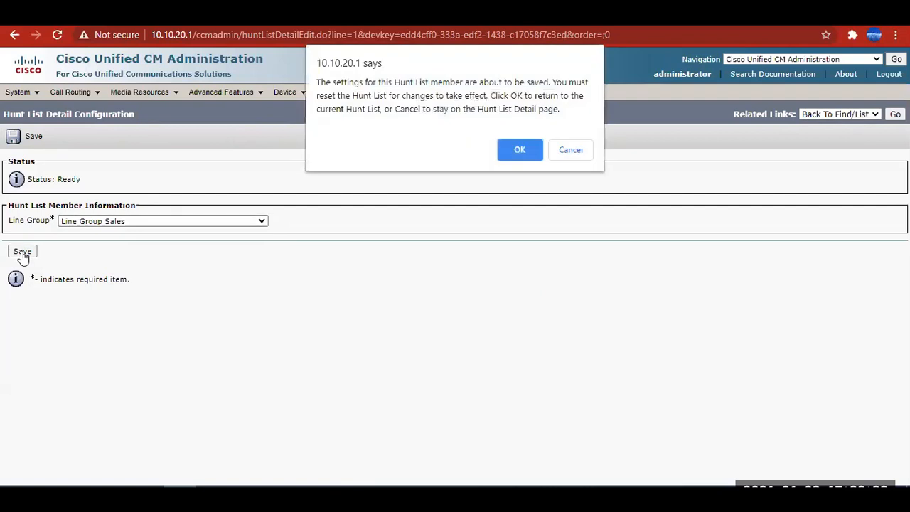
click(520, 150)
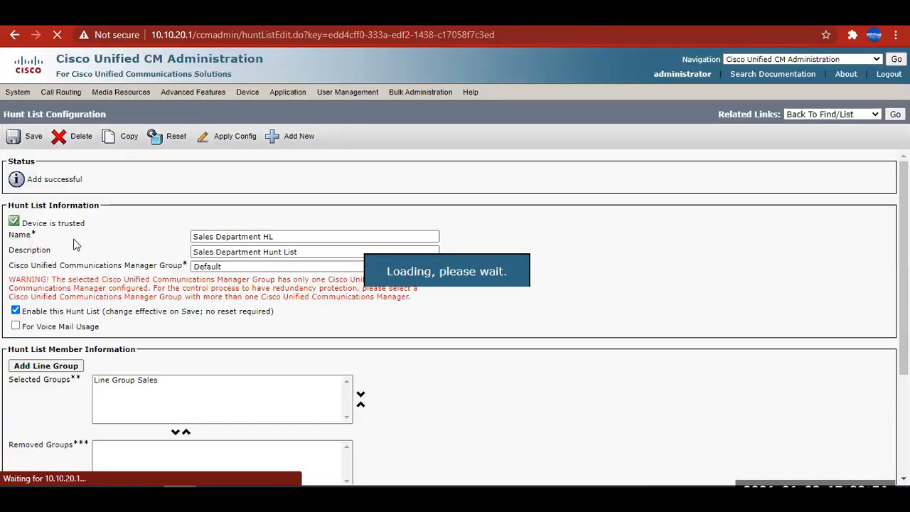
Apply the configuration of the Sales Department HL hunt list and reset it.
click(226, 135)
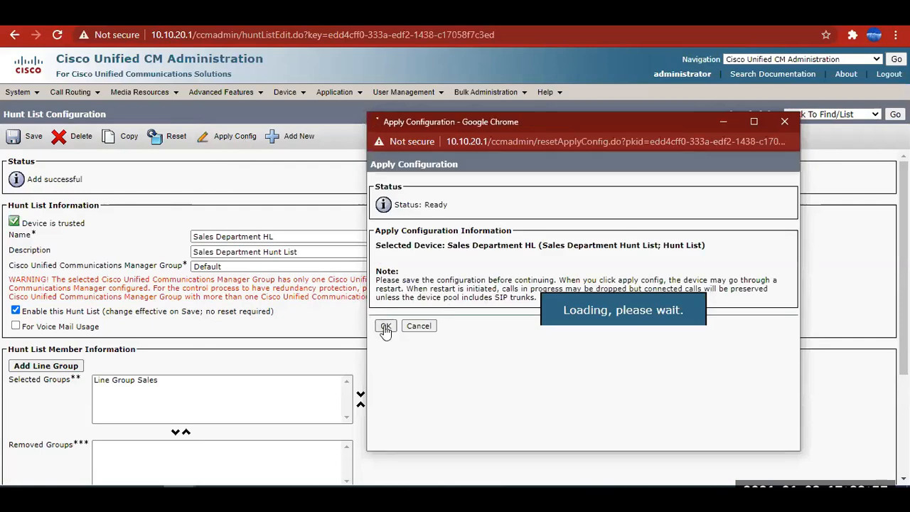
click(385, 327)
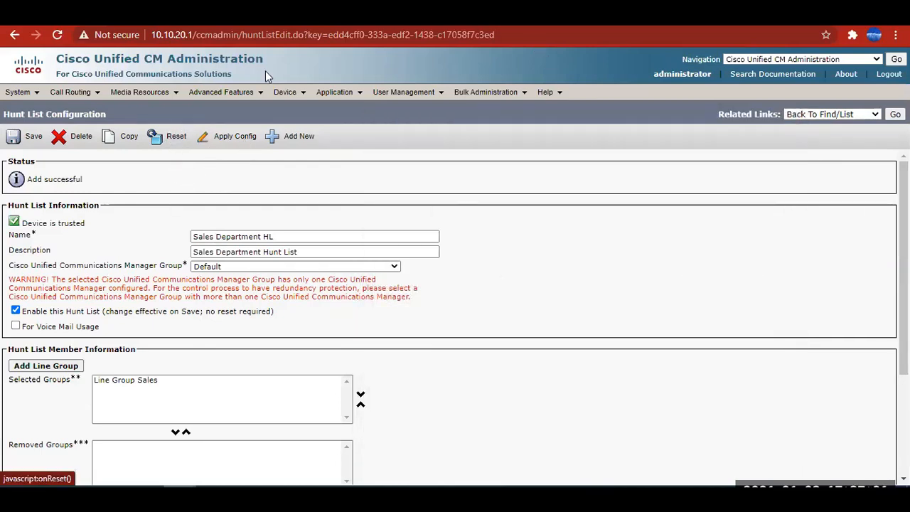
click(179, 135)
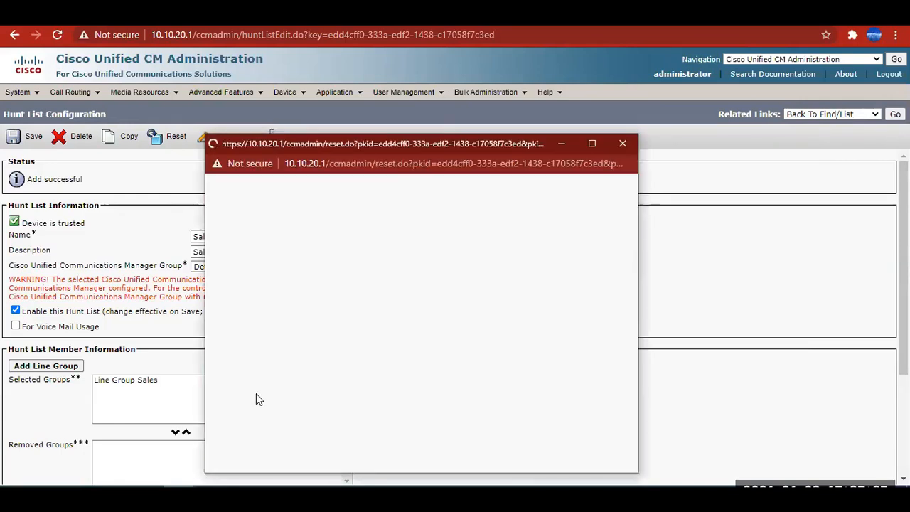
click(228, 415)
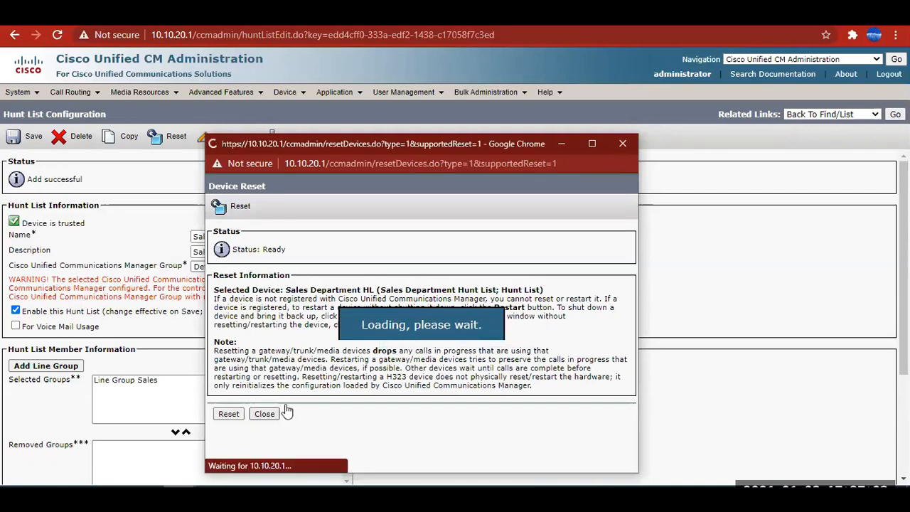
click(264, 414)
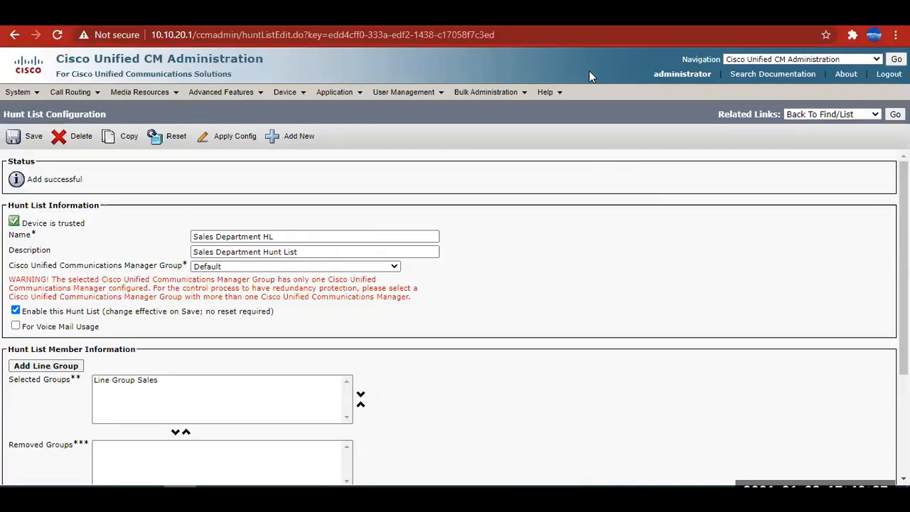
Check the hunt list's name, look up the Hunt Pilot entry in the Excel diagram and return to Cisco Unified CM Administration.
drag(264, 236, 181, 237)
click(722, 333)
click(375, 496)
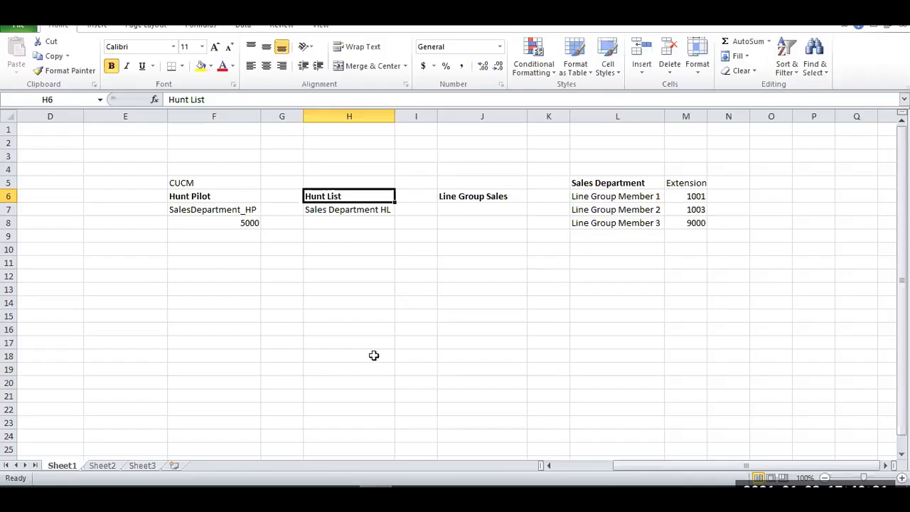
click(200, 199)
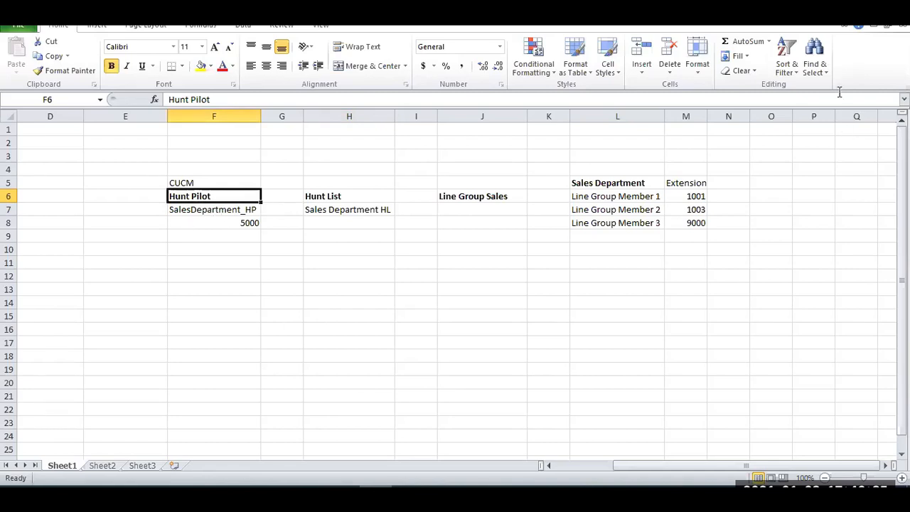
click(825, 16)
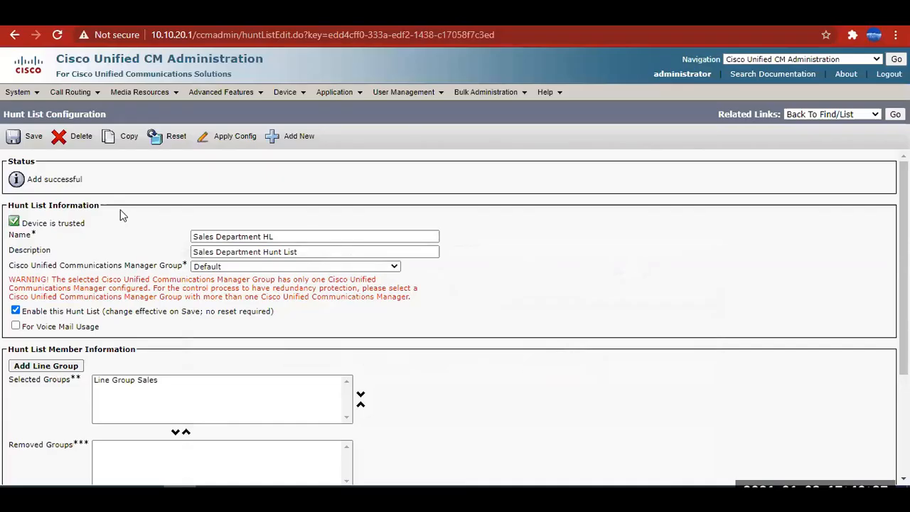
Open the list of hunt pilots and copy the pilot name SalesDepartment_HP from the Excel diagram.
mouse_move(70, 92)
mouse_move(178, 128)
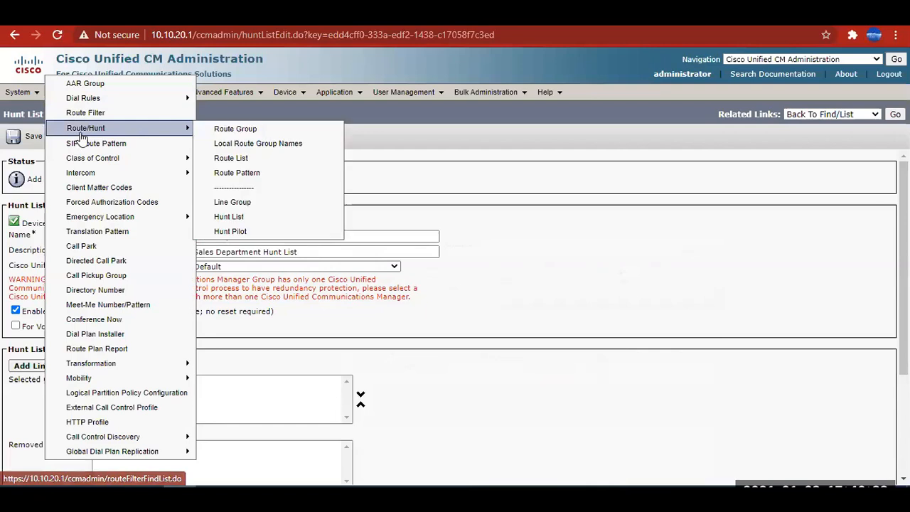
click(240, 232)
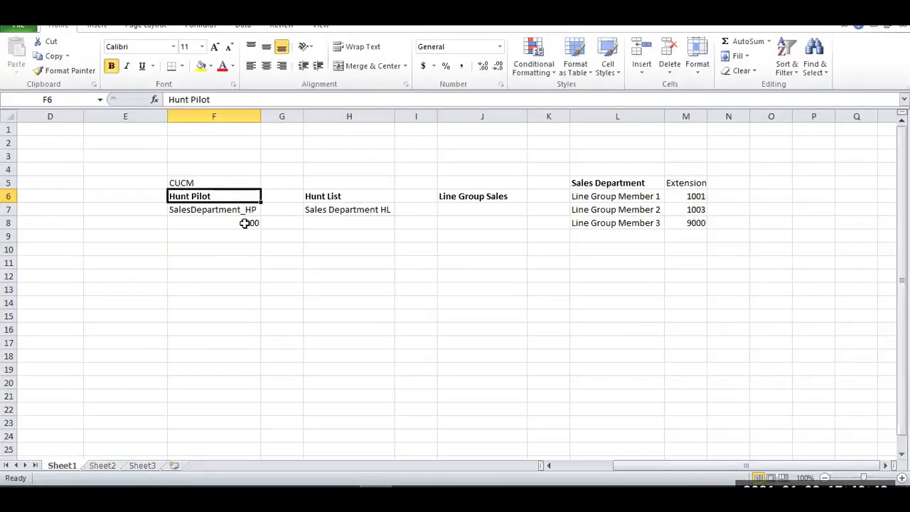
click(246, 223)
click(244, 212)
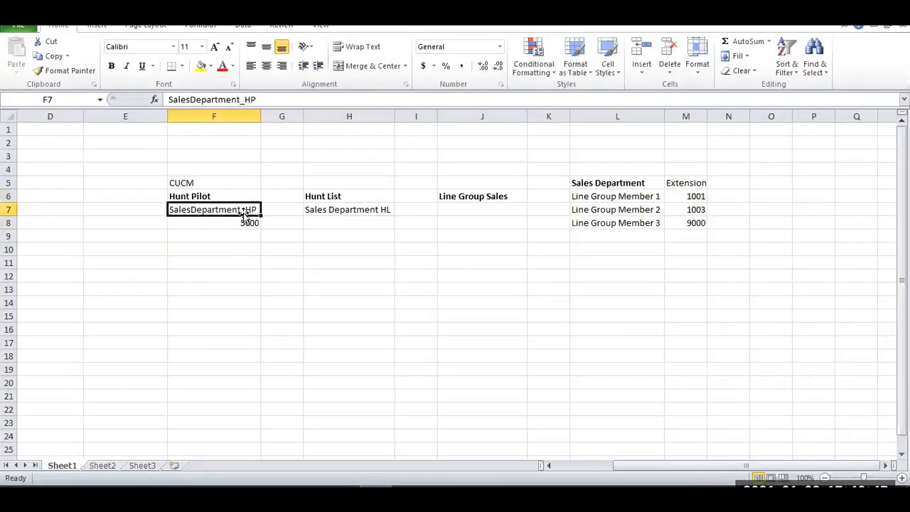
key(ctrl+c)
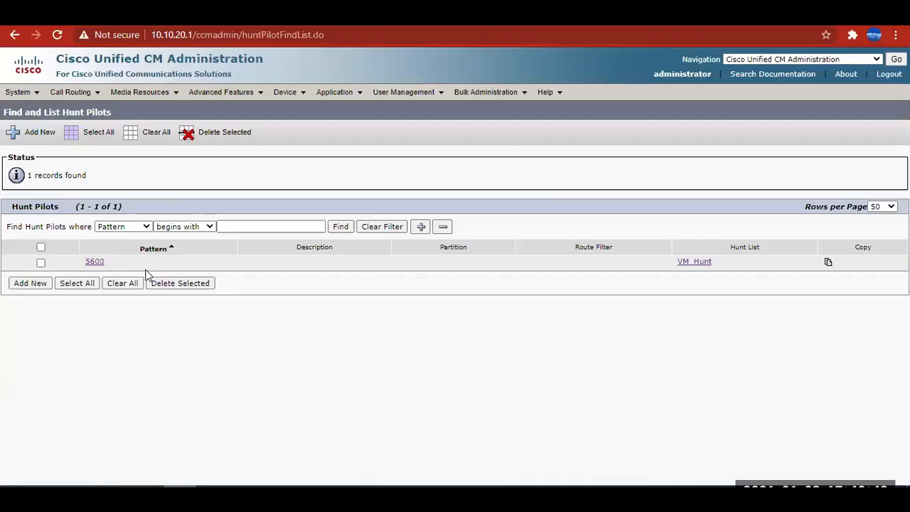
Add a new hunt pilot and enter SalesDepartment_HP in its Hunt Pilot field, dismissing the allowed-characters alert.
click(30, 283)
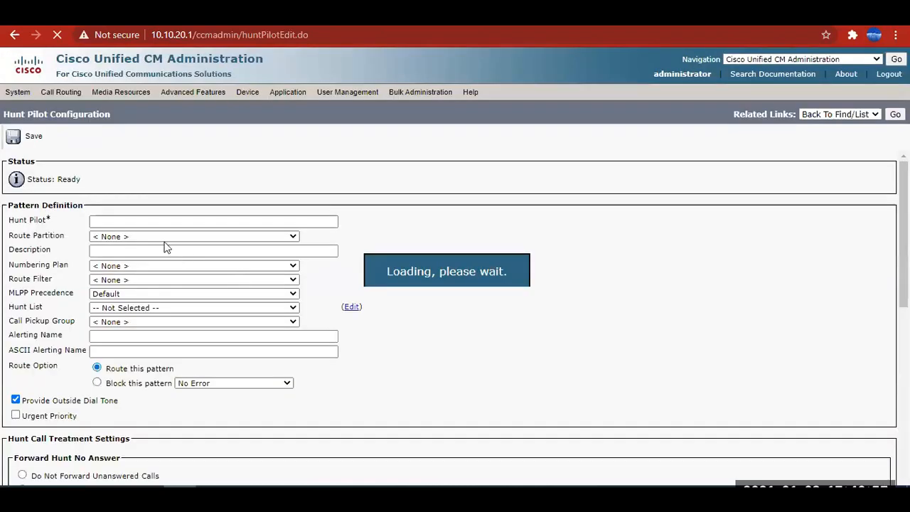
click(106, 220)
key(ctrl+v)
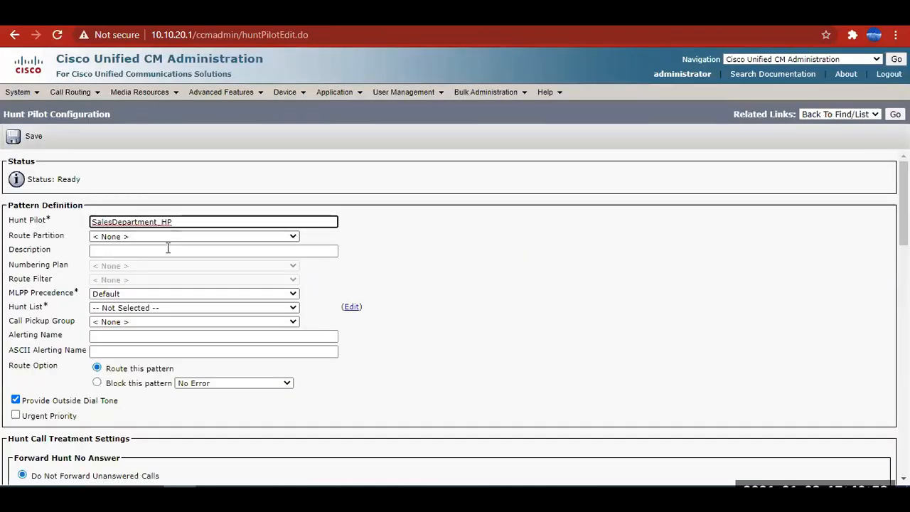
click(128, 232)
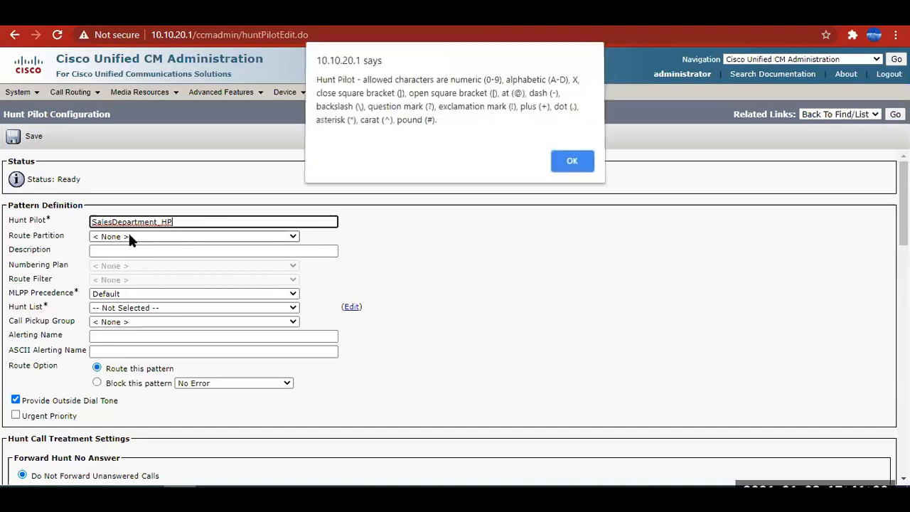
click(579, 163)
click(532, 265)
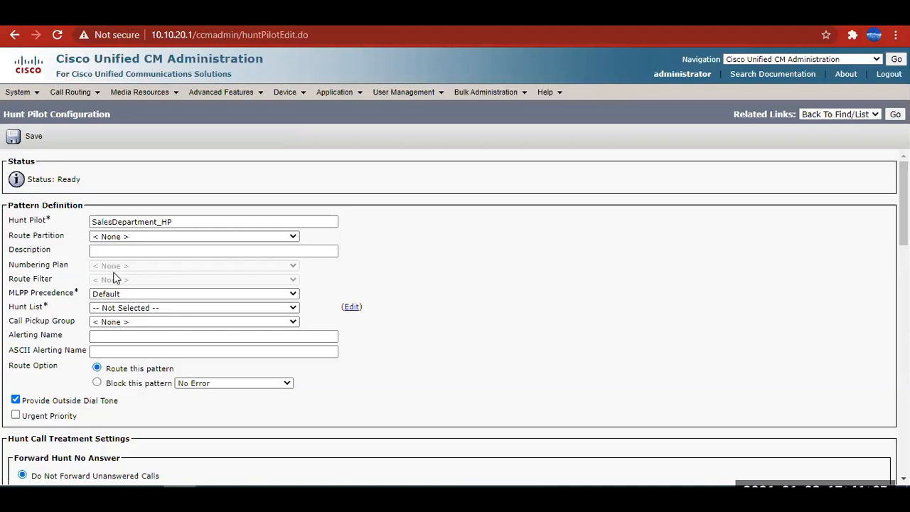
Assign the Sales Department HL hunt list to the new hunt pilot.
scroll(114, 277, down, 3)
scroll(128, 263, up, 2)
click(141, 241)
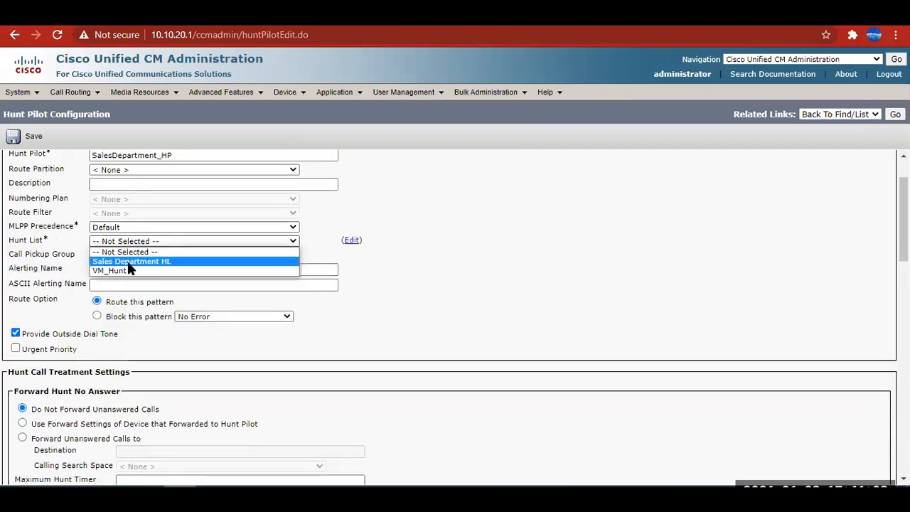
click(128, 262)
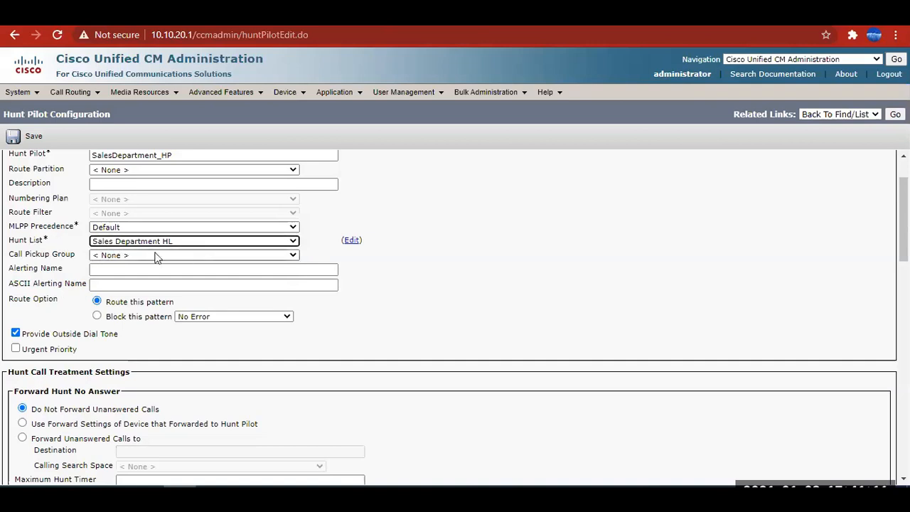
scroll(96, 265, up, 1)
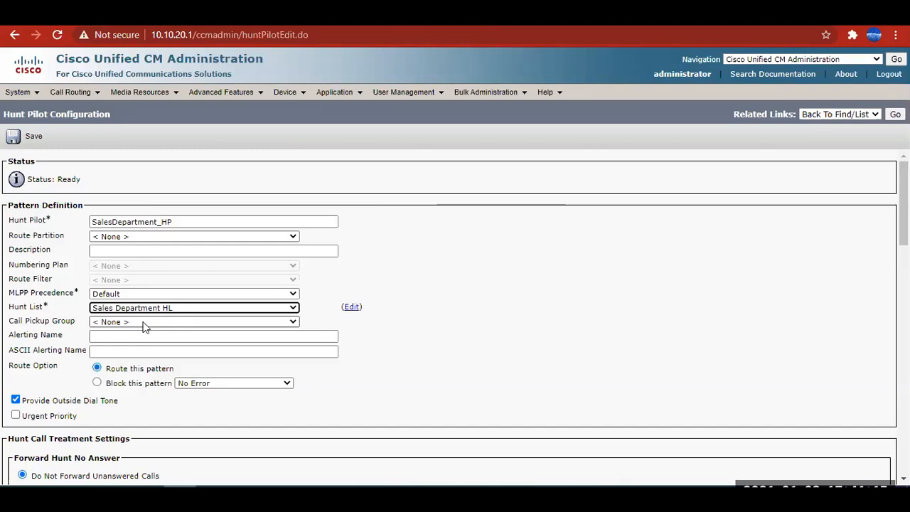
Switch to the Excel diagram and review how the hunt pilot, hunt list, Line Group Sales and member extensions connect.
click(377, 497)
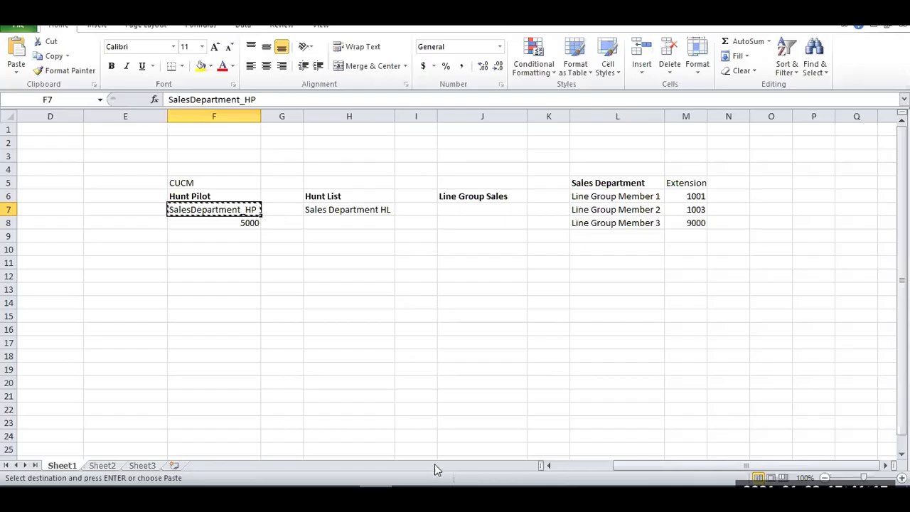
click(704, 196)
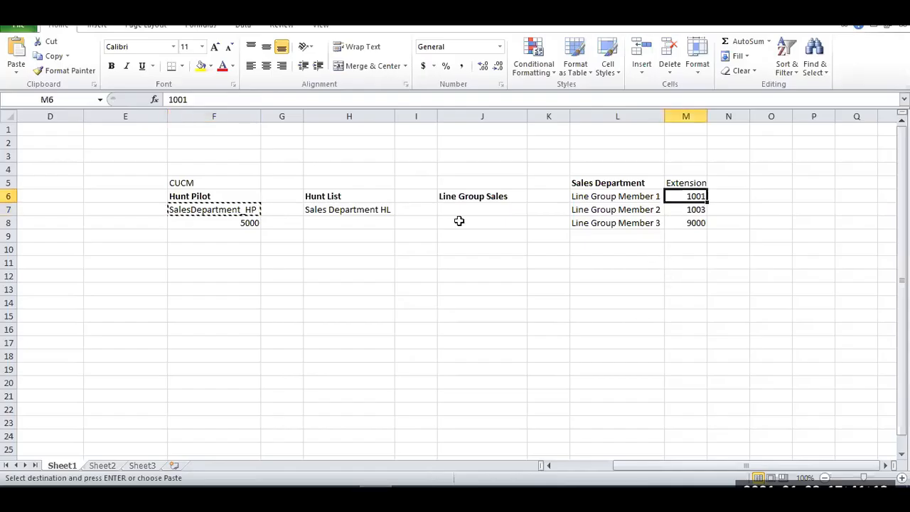
click(191, 199)
key(Escape)
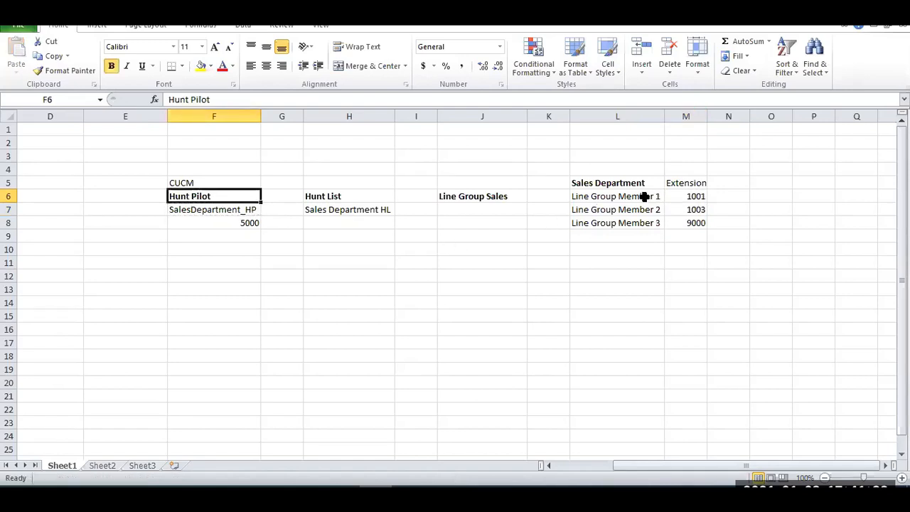
drag(643, 197, 711, 224)
click(464, 197)
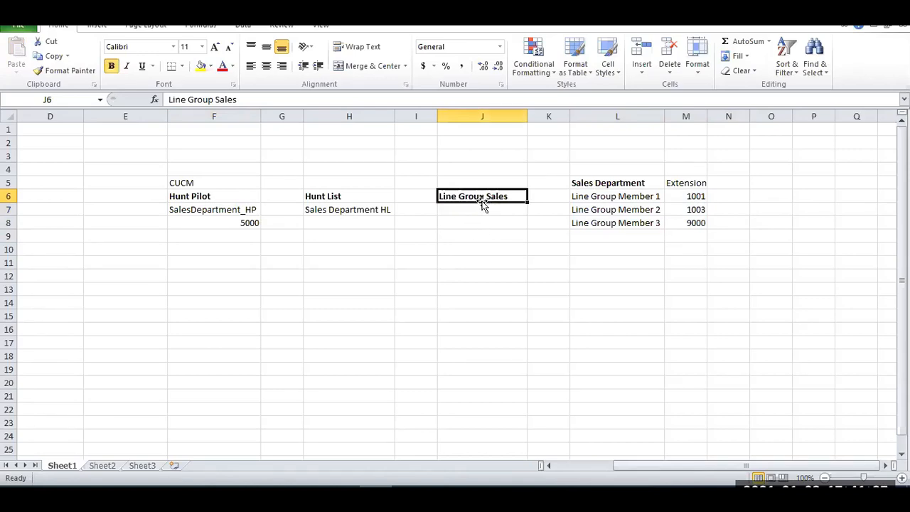
click(318, 198)
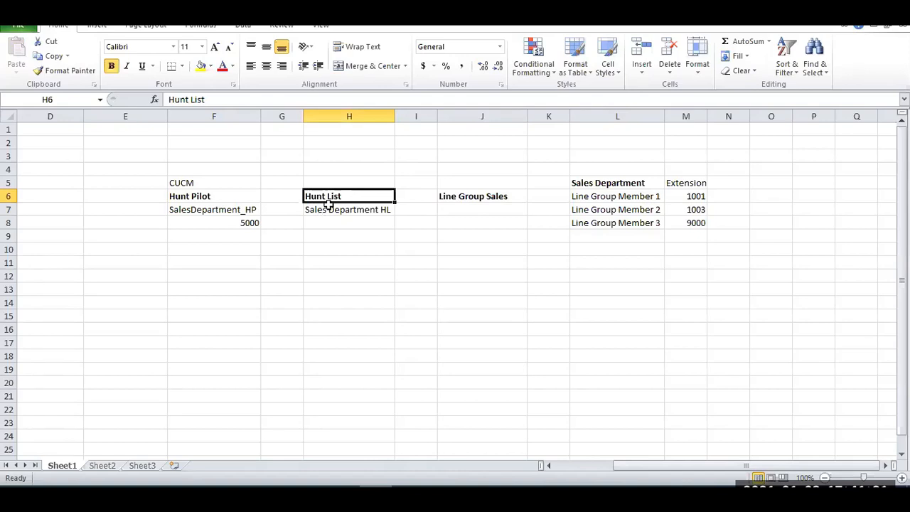
click(236, 196)
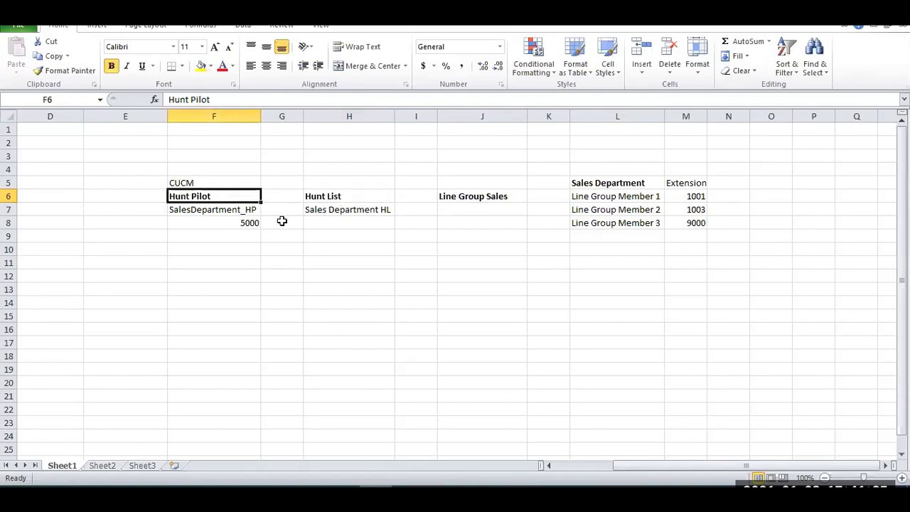
drag(587, 183, 700, 221)
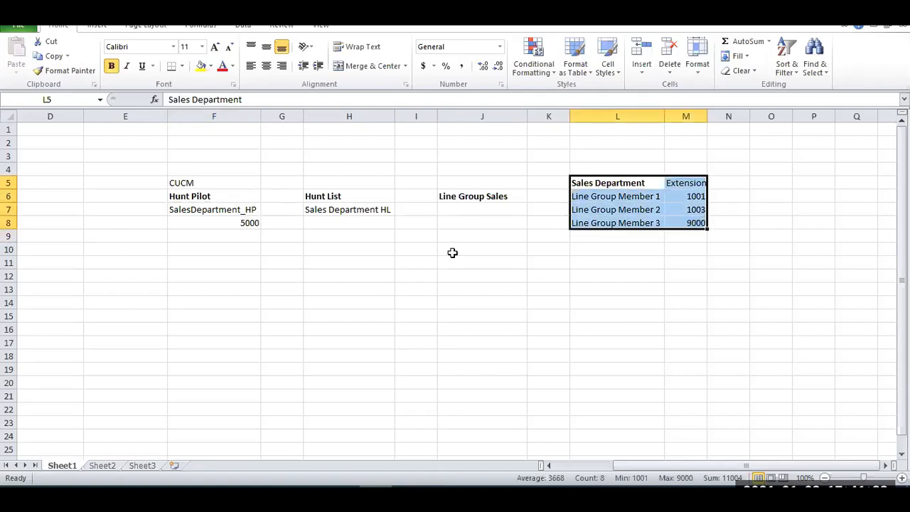
key(alt+Tab)
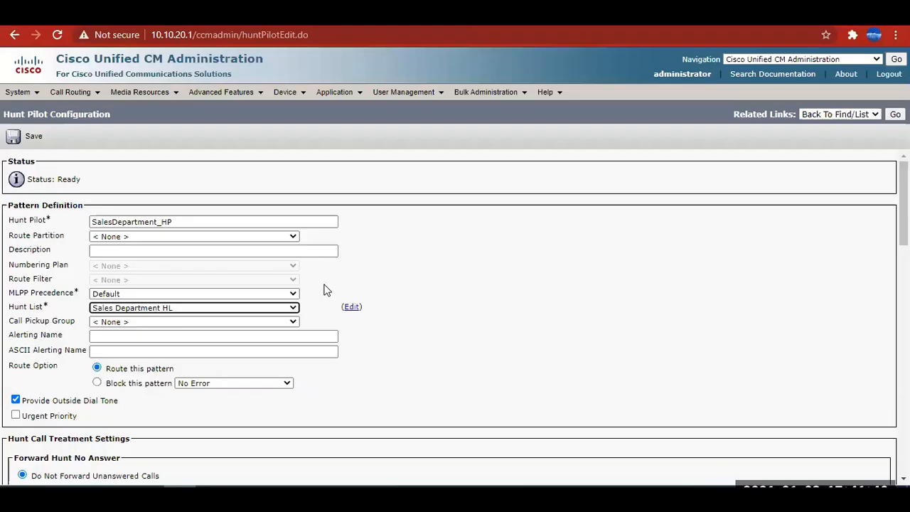
Examine the hunt pilot's pattern definition and its call treatment settings for unanswered and busy calls.
click(115, 315)
click(116, 315)
scroll(235, 319, down, 4)
scroll(213, 284, up, 3)
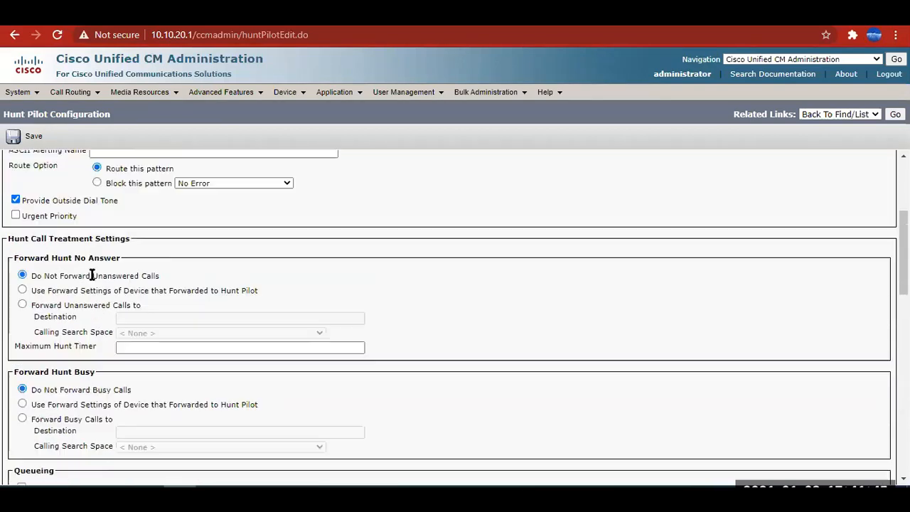
scroll(169, 274, up, 1)
scroll(163, 267, down, 1)
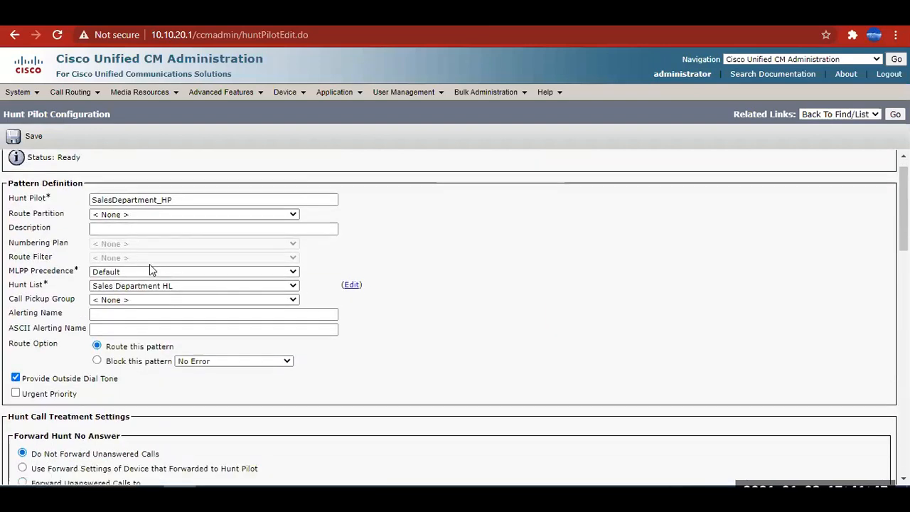
scroll(245, 306, down, 2)
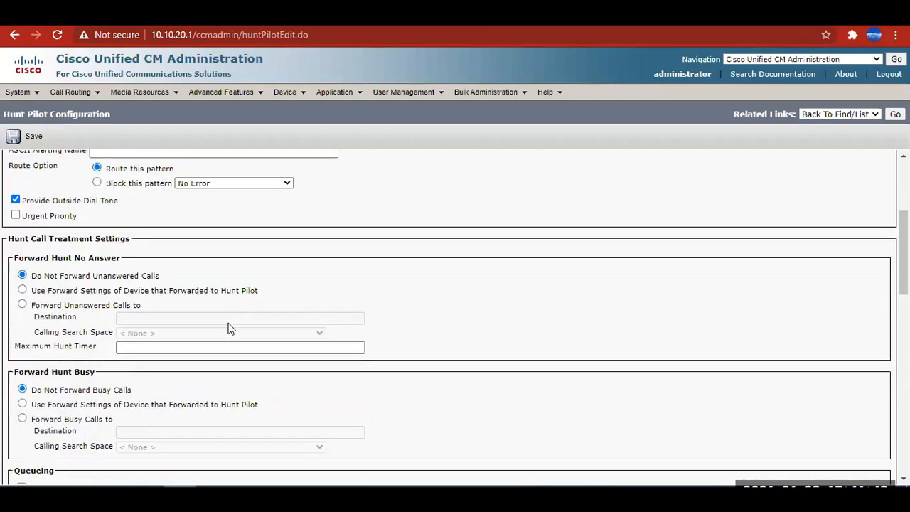
Review the hunt pilot's description and alerting name fields and its Forward Hunt No Answer settings.
scroll(163, 306, up, 2)
click(102, 187)
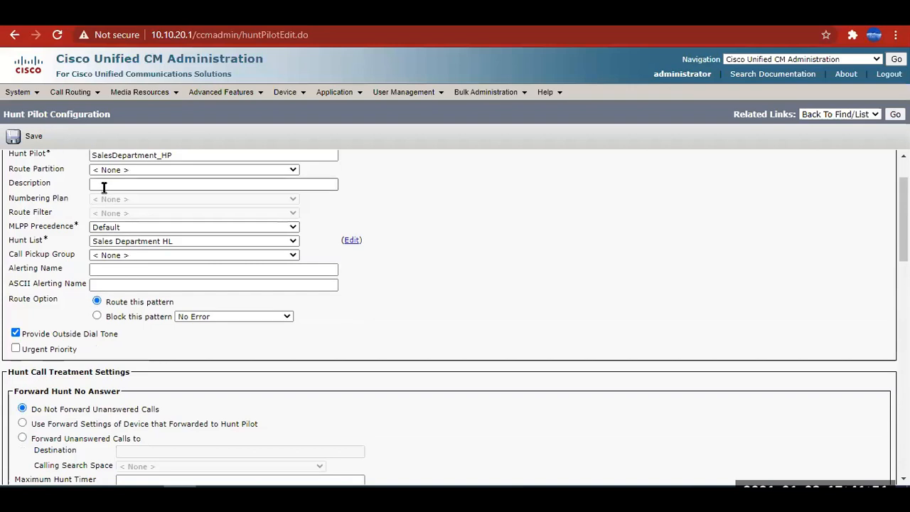
click(114, 283)
click(118, 269)
scroll(114, 306, down, 3)
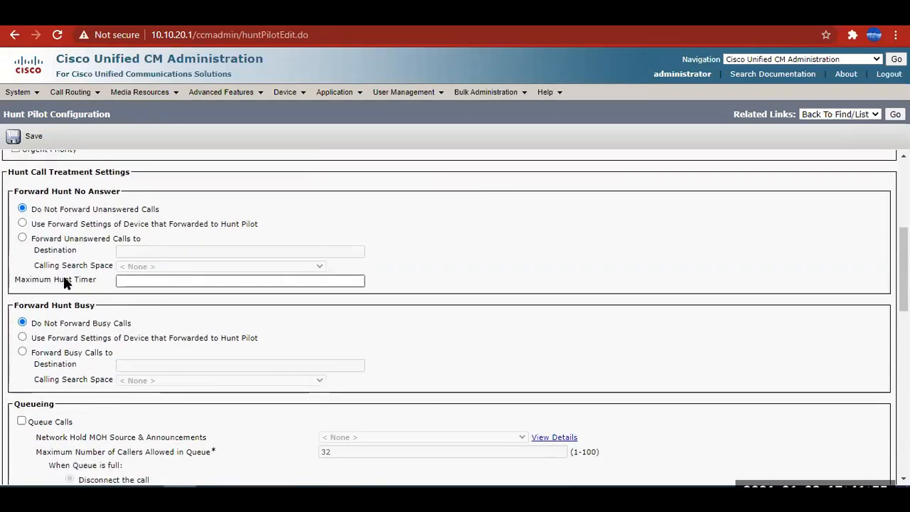
scroll(61, 281, up, 2)
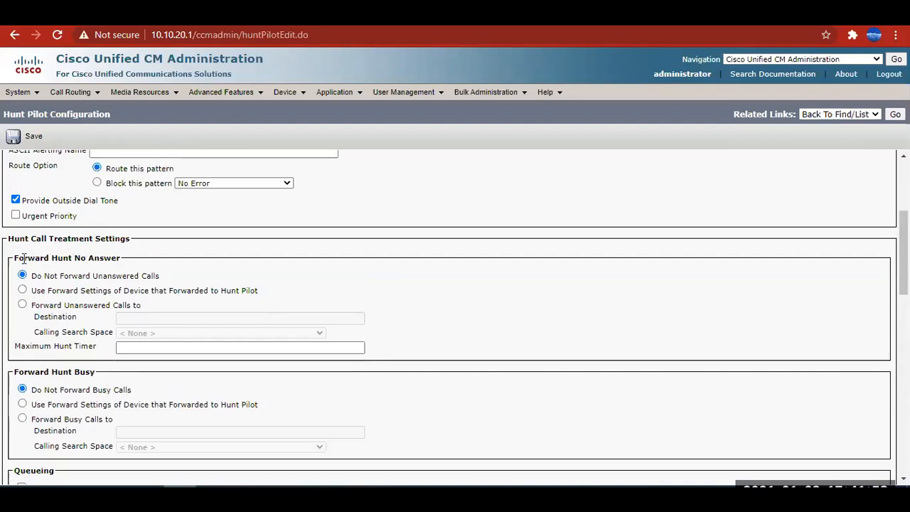
drag(23, 258, 112, 263)
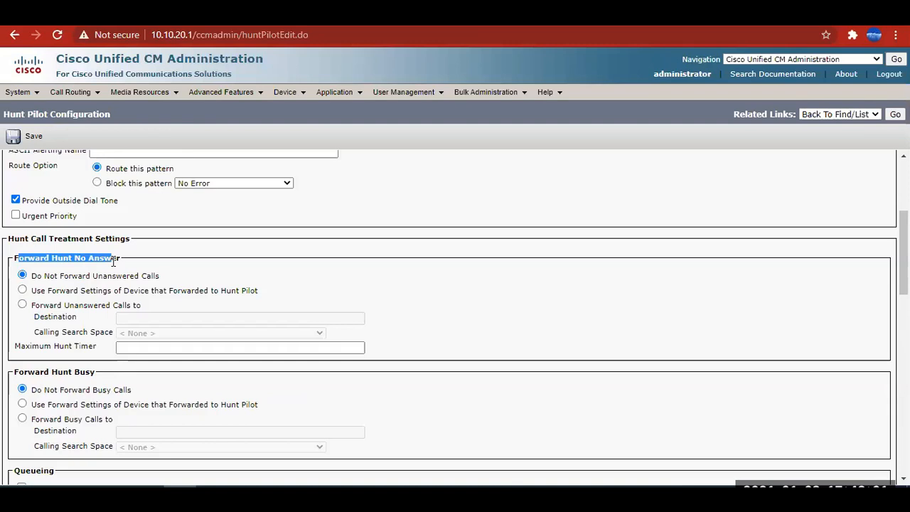
scroll(119, 261, up, 3)
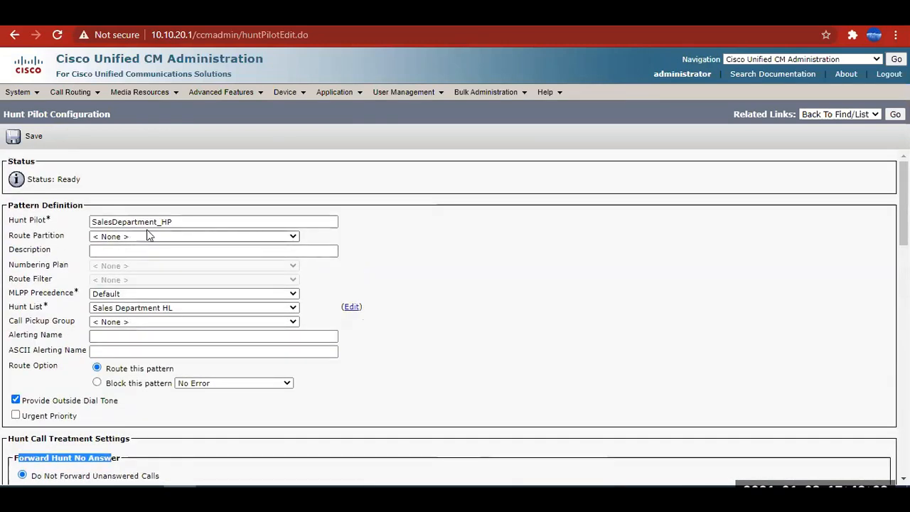
Move SalesDepartment_HP from the Hunt Pilot field into the Description, dismiss the required-value alert, and set the hunt pilot number to 5000.
drag(178, 221, 105, 220)
click(430, 248)
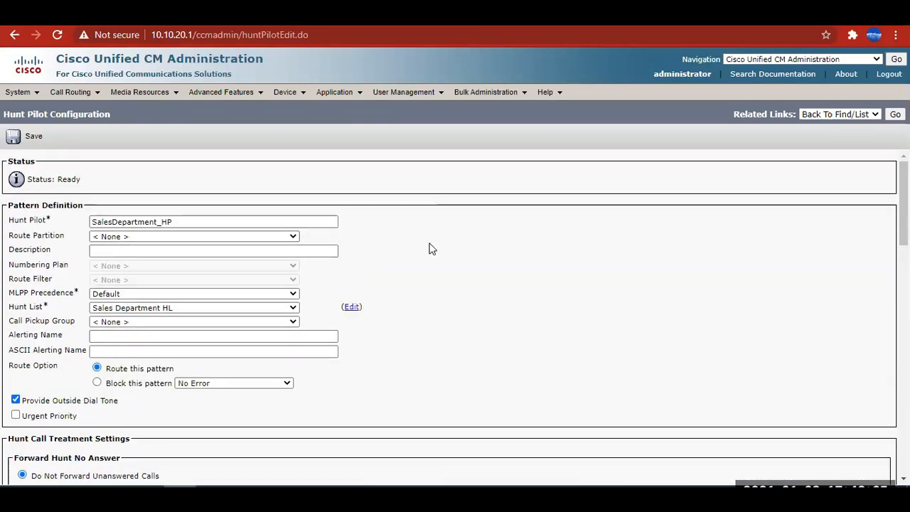
drag(192, 224, 12, 227)
key(ctrl+c)
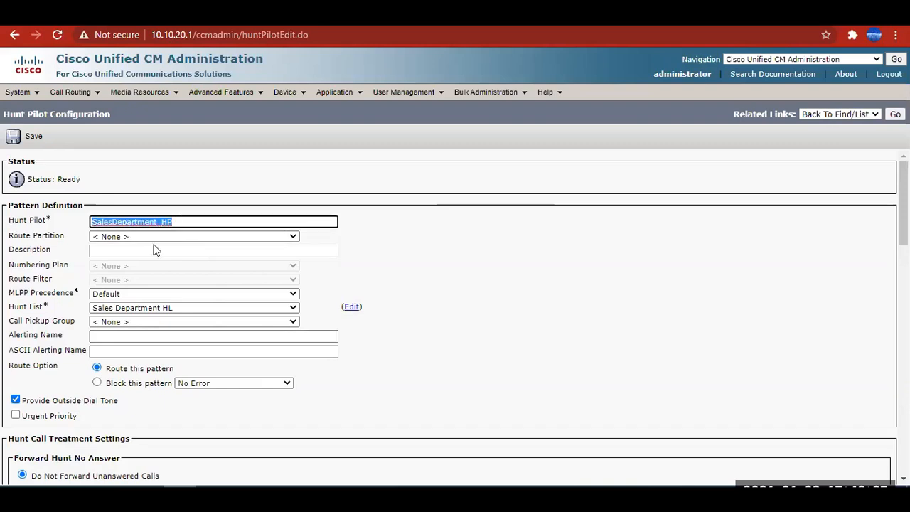
click(120, 251)
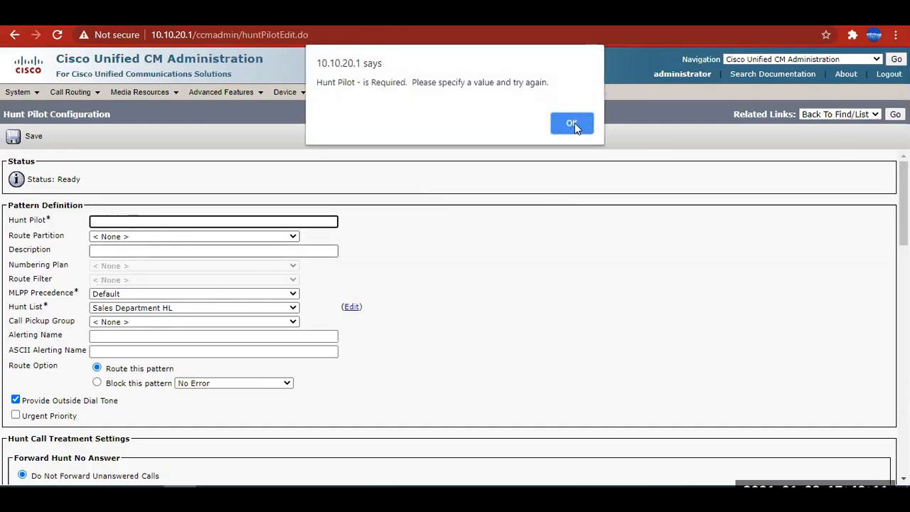
click(574, 123)
key(ctrl+v)
click(119, 220)
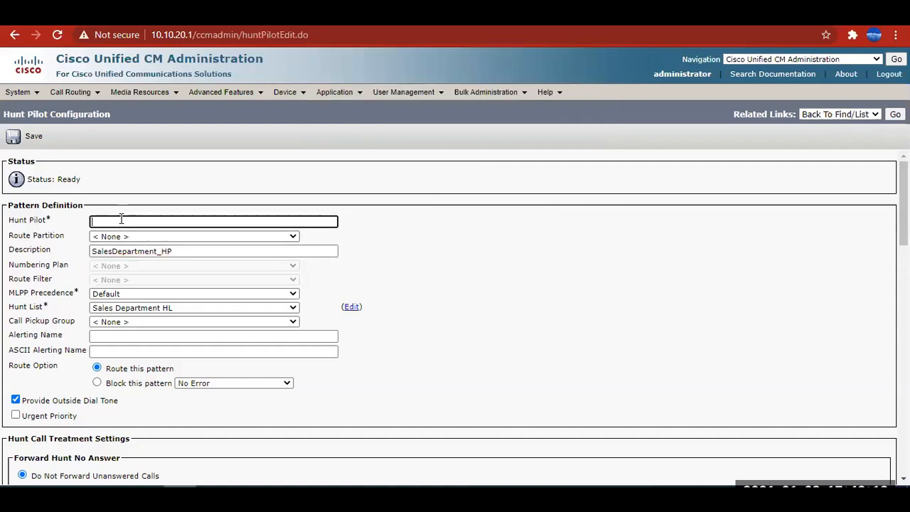
click(467, 243)
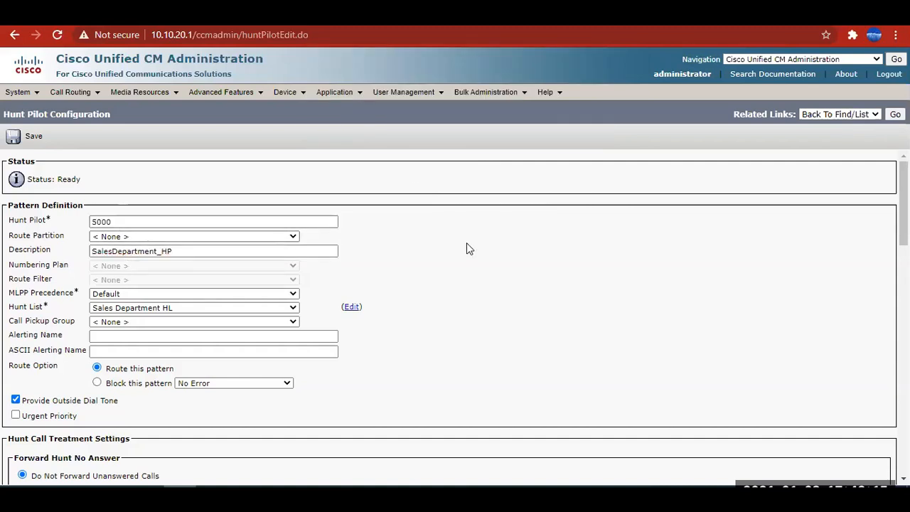
Switch to the Excel diagram to check the number planned for the hunt pilot, and return to the hunt pilot configuration.
scroll(468, 244, down, 2)
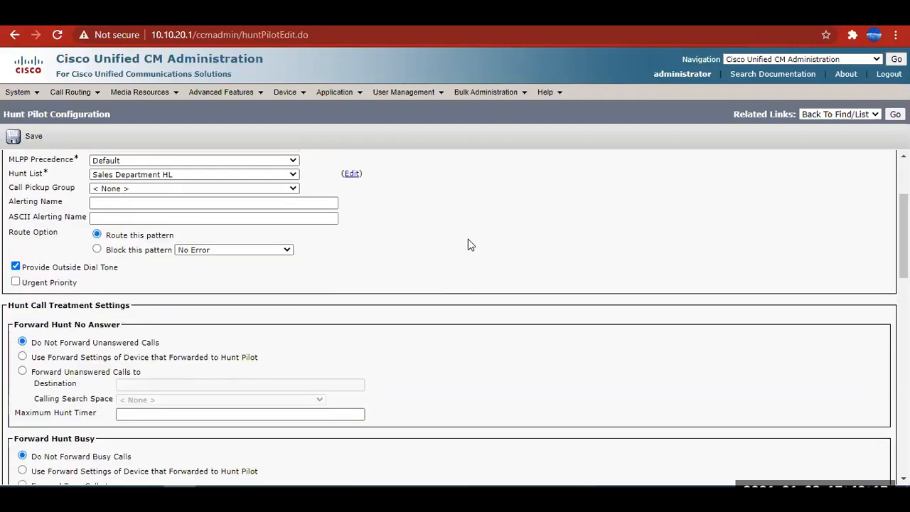
key(alt+Tab)
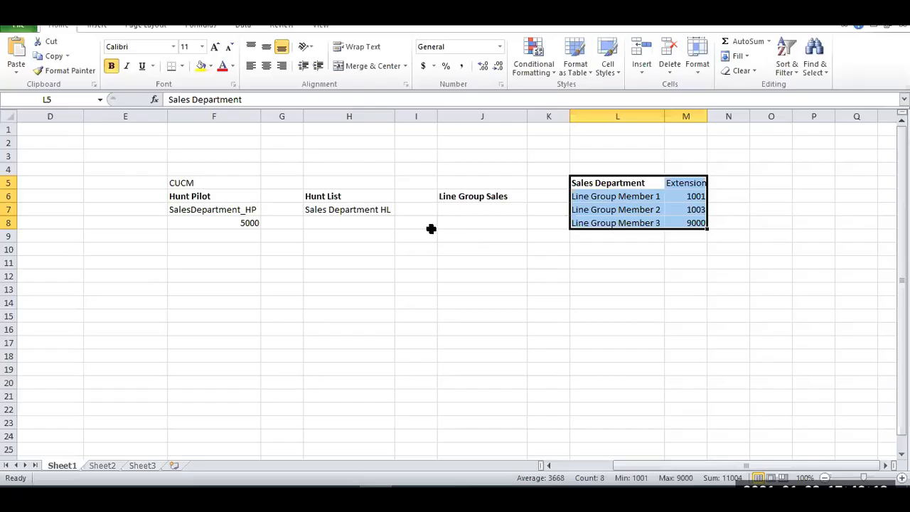
click(245, 222)
key(alt+Tab)
Copy the description SalesDepartment_HP into both the Alerting Name and the ASCII Alerting Name.
scroll(148, 224, up, 3)
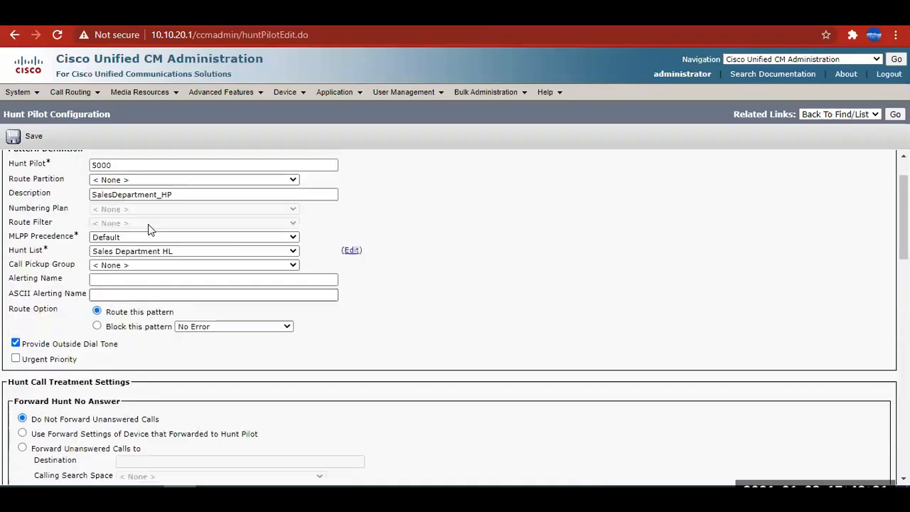
drag(176, 251, 61, 248)
key(ctrl+c)
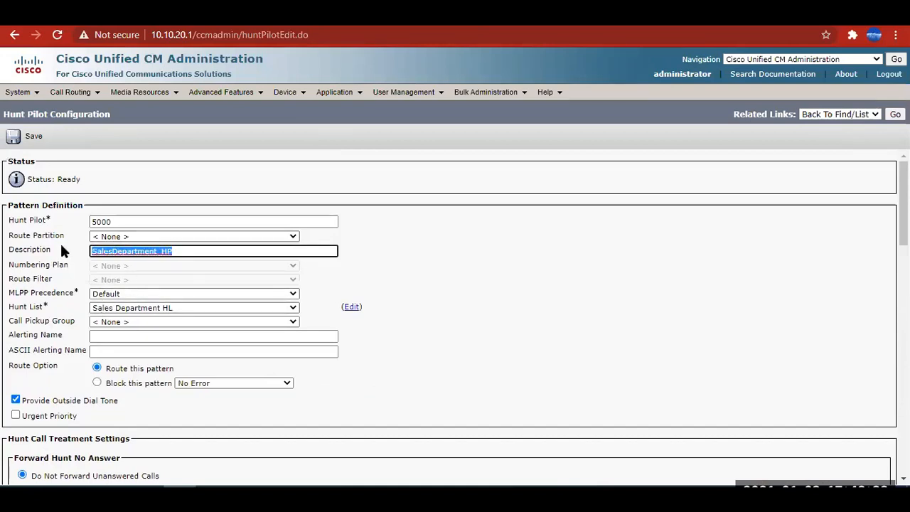
click(104, 335)
key(ctrl+v)
click(121, 348)
key(ctrl+v)
Compare the hunt pilot number and hunt list with the Excel diagram, tracing the call path through Line Group Sales to the member extensions.
drag(29, 310, 47, 310)
scroll(76, 361, down, 2)
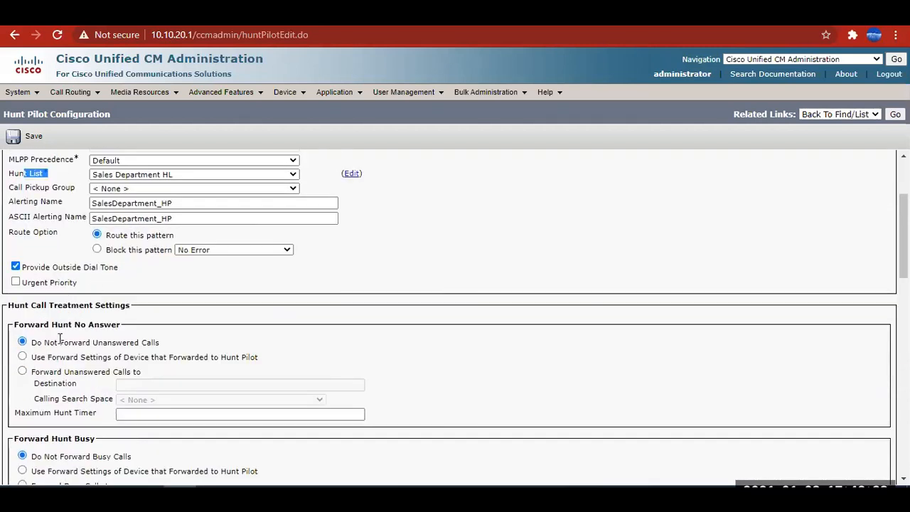
scroll(116, 330, up, 5)
drag(136, 221, 70, 229)
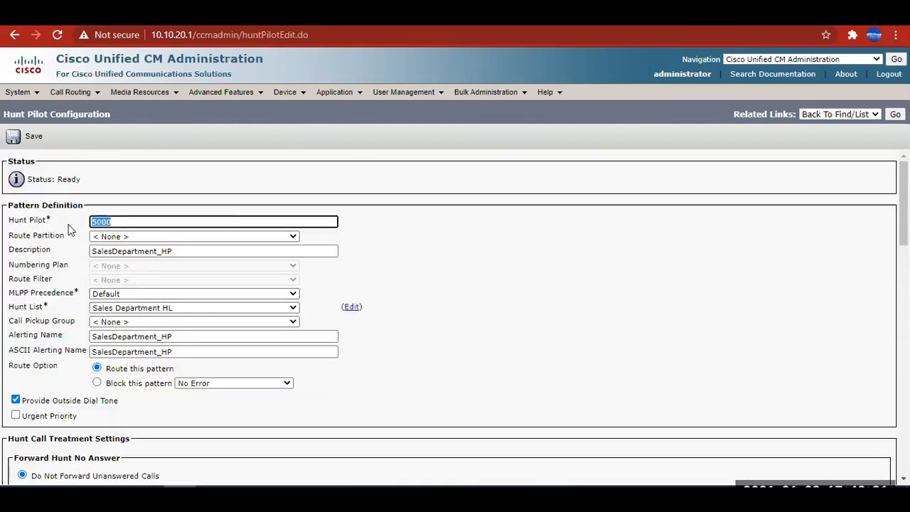
scroll(192, 249, down, 1)
key(alt+Tab)
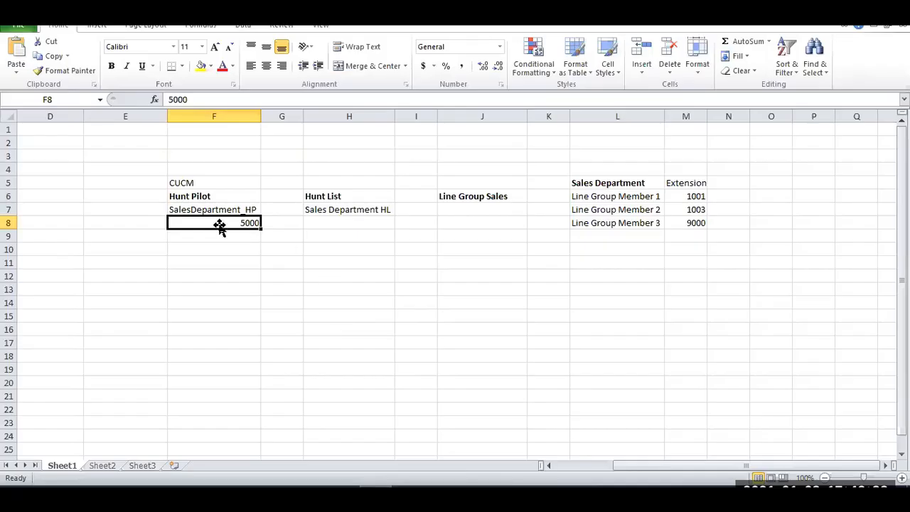
click(334, 209)
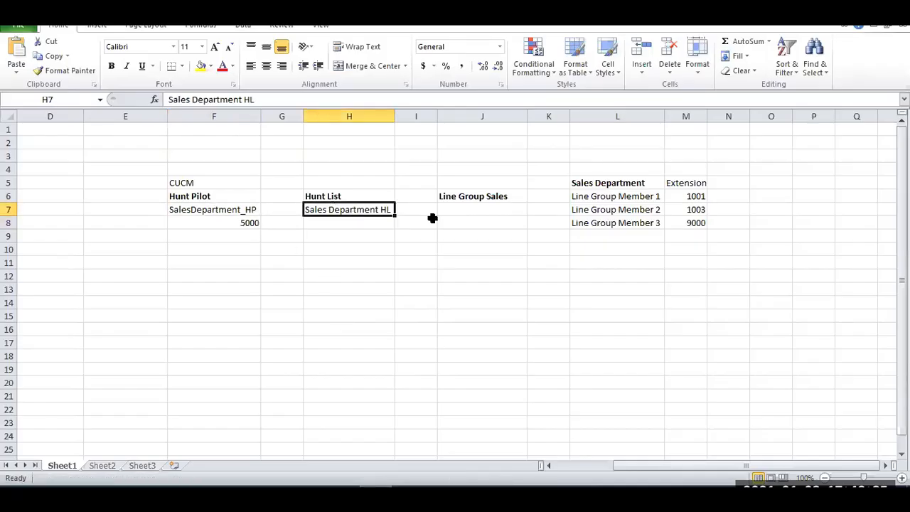
click(484, 196)
drag(608, 197, 636, 223)
drag(694, 200, 695, 221)
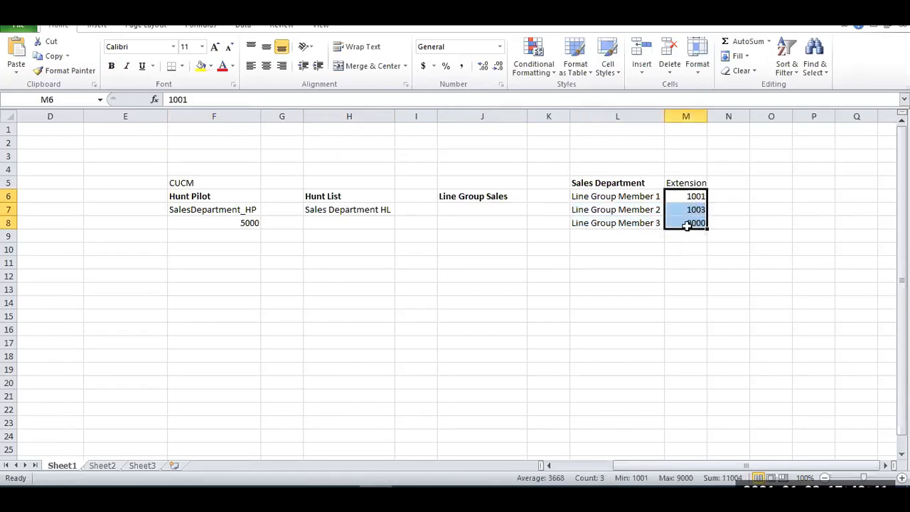
click(828, 10)
Try the device-settings and destination forwarding options for unanswered hunt calls, and return the selection to Do Not Forward Unanswered Calls.
scroll(199, 350, down, 1)
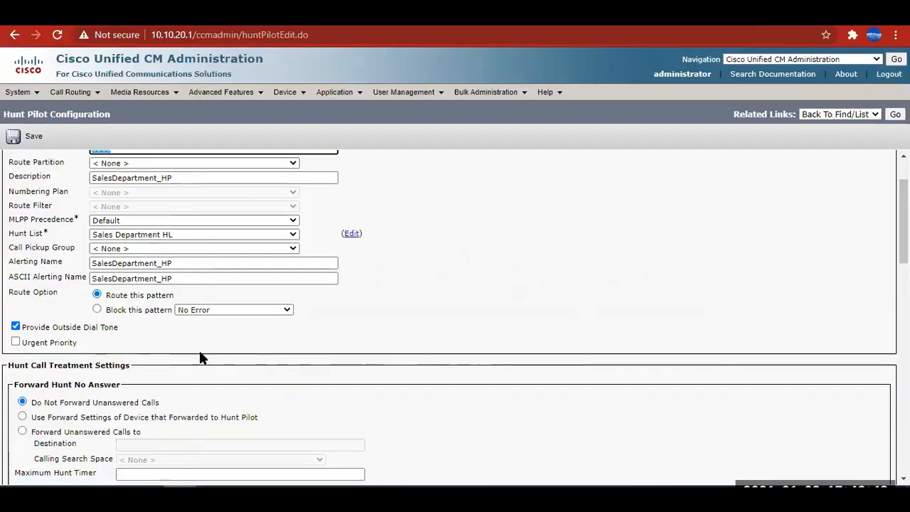
drag(64, 327, 104, 326)
scroll(146, 341, down, 1)
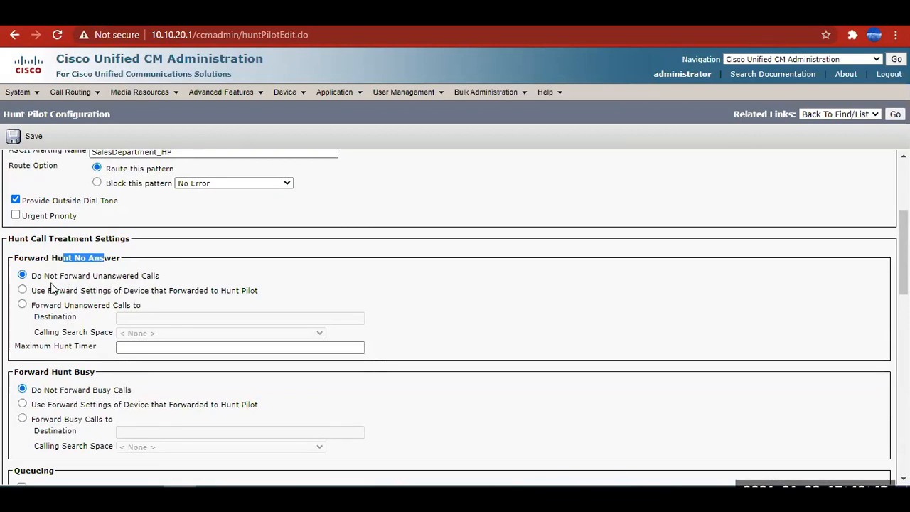
drag(105, 277, 148, 277)
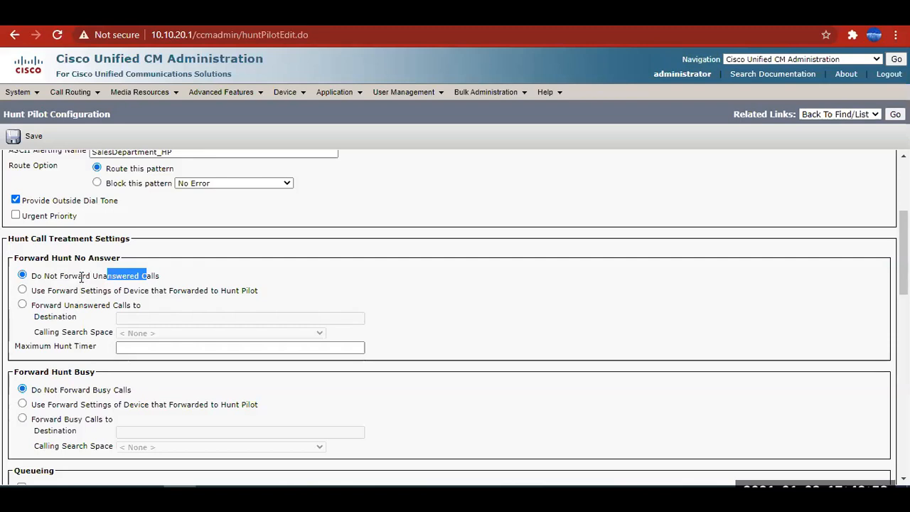
click(22, 291)
click(22, 305)
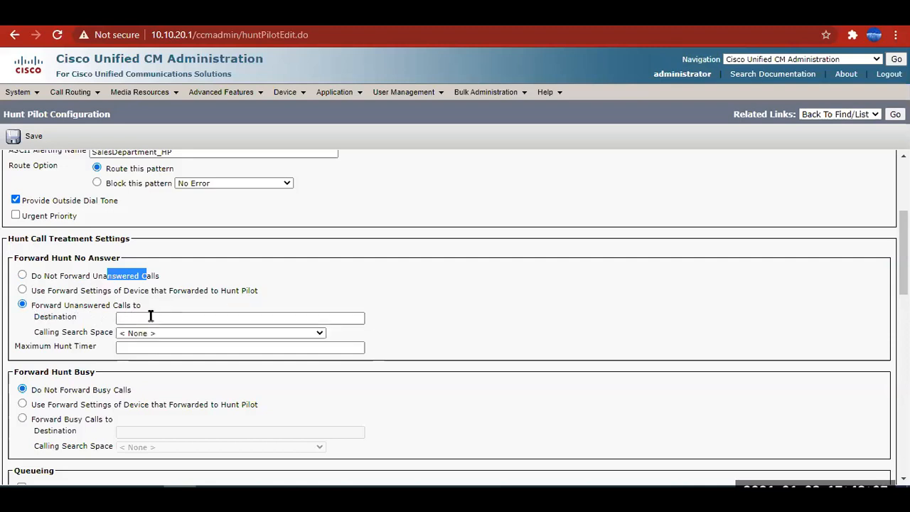
click(179, 318)
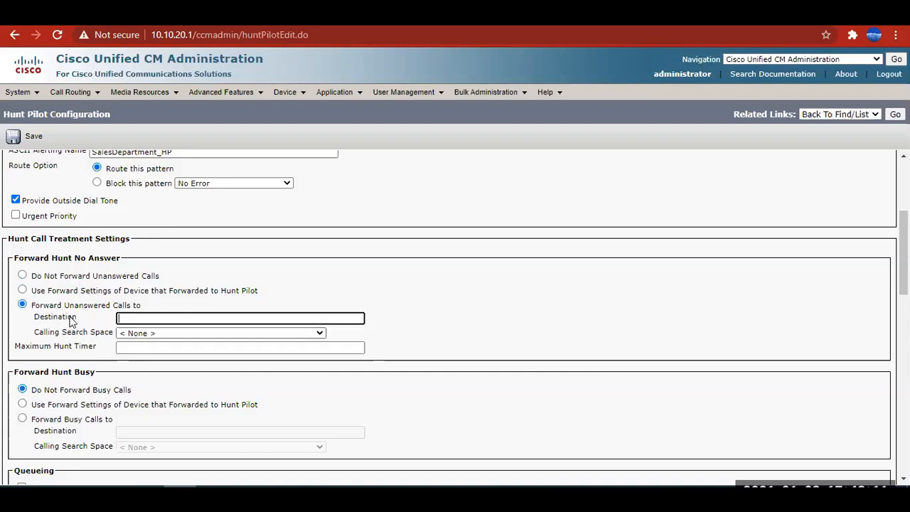
click(22, 275)
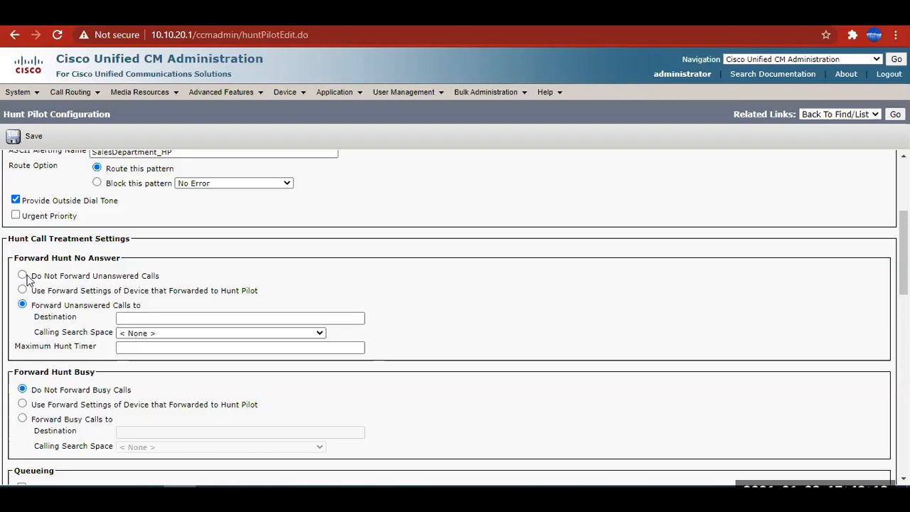
click(22, 291)
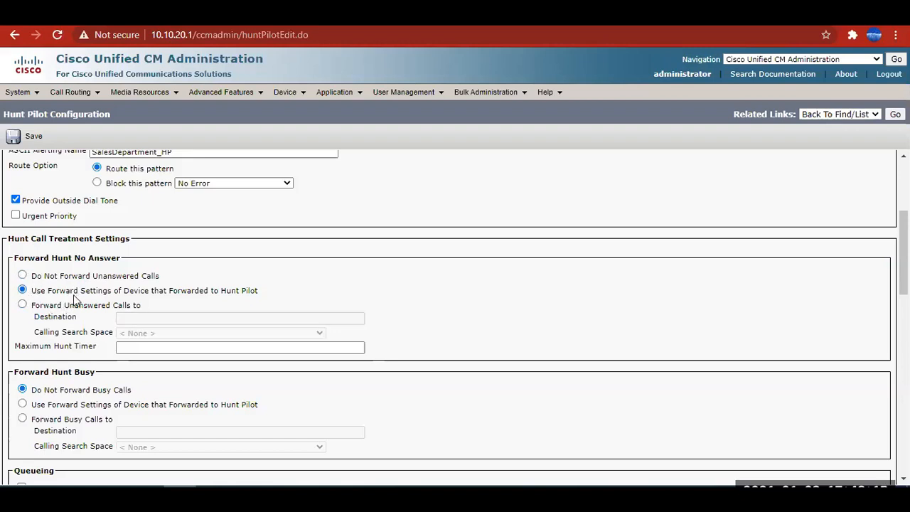
drag(128, 294, 253, 297)
click(256, 291)
click(22, 276)
Enable Queue Calls for the hunt pilot and choose 1-SampleAudioSource as the network hold MOH source and announcements.
scroll(72, 305, down, 1)
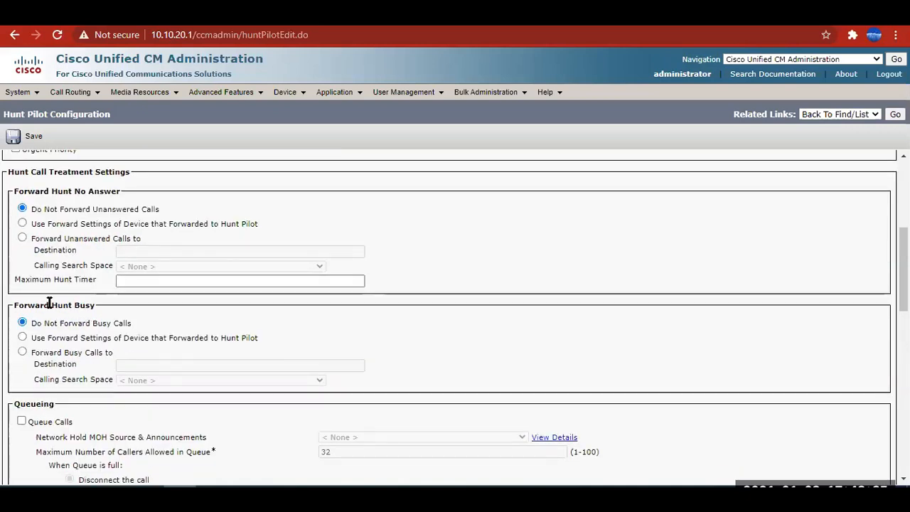
drag(44, 305, 96, 305)
scroll(28, 284, down, 2)
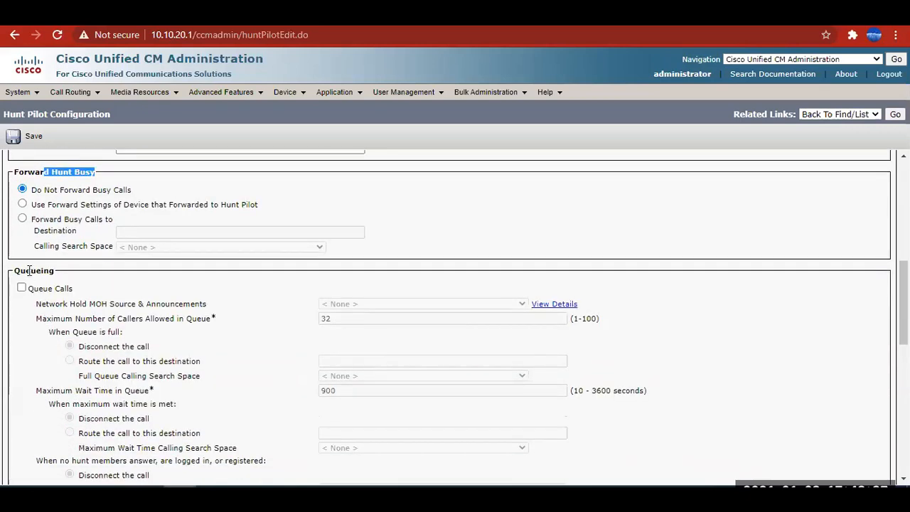
drag(36, 272, 88, 279)
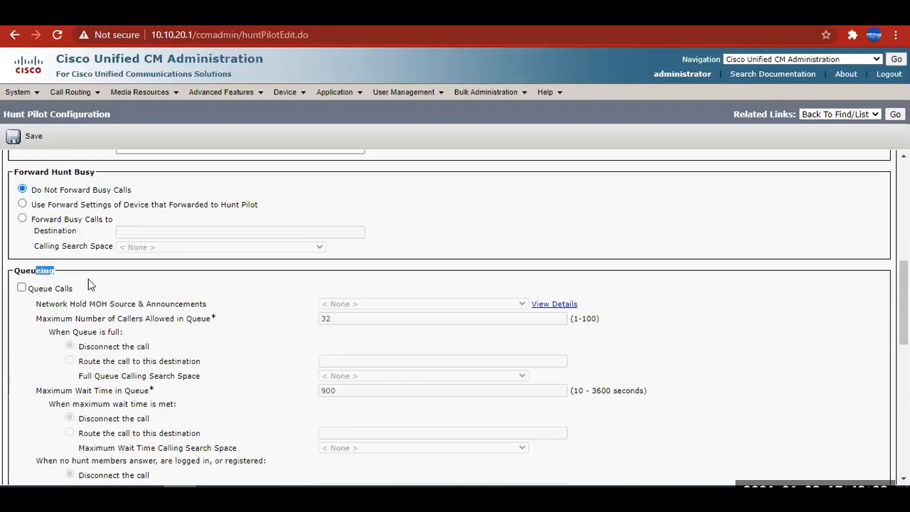
scroll(88, 279, down, 1)
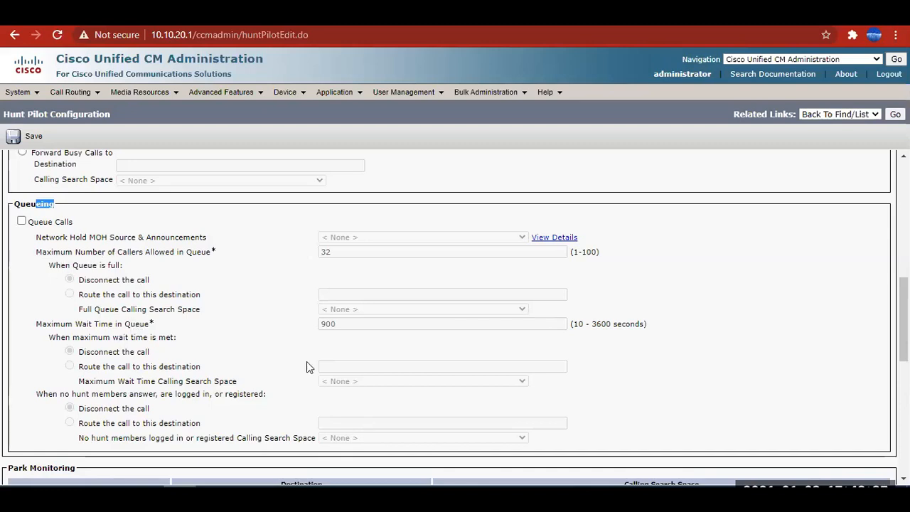
click(22, 221)
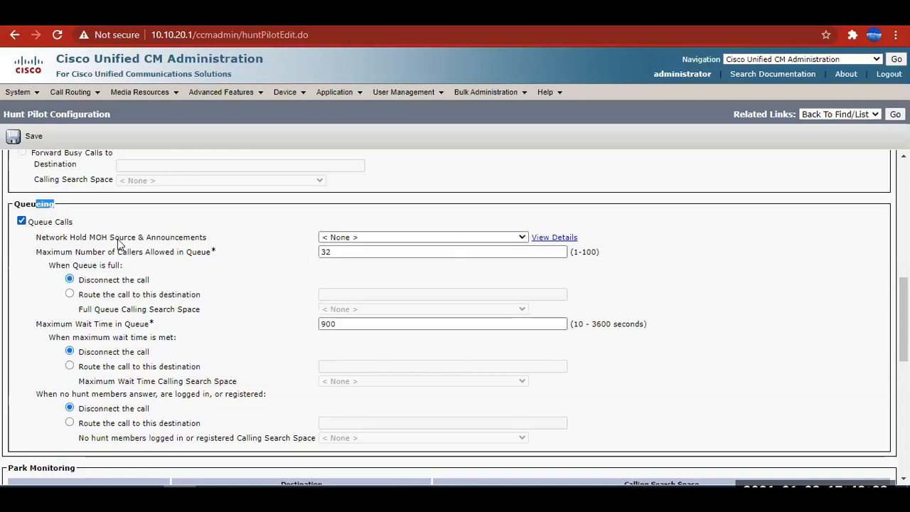
click(369, 239)
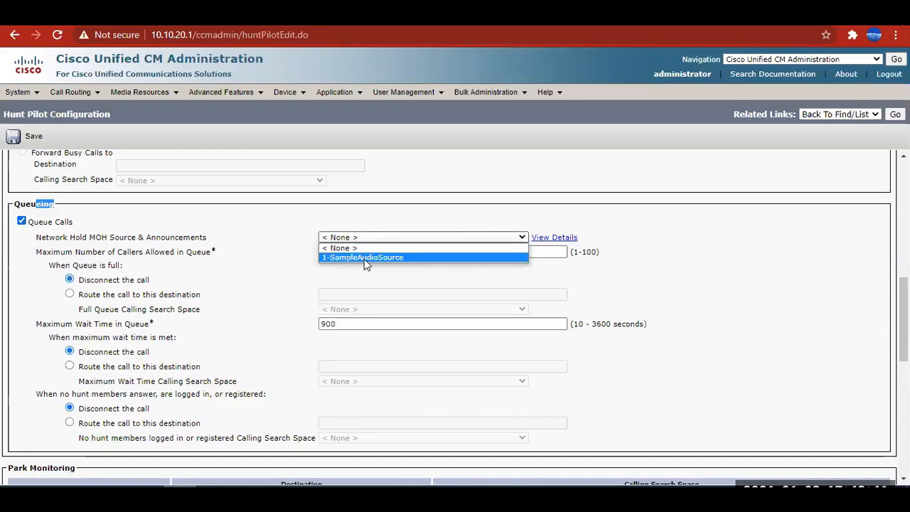
click(364, 259)
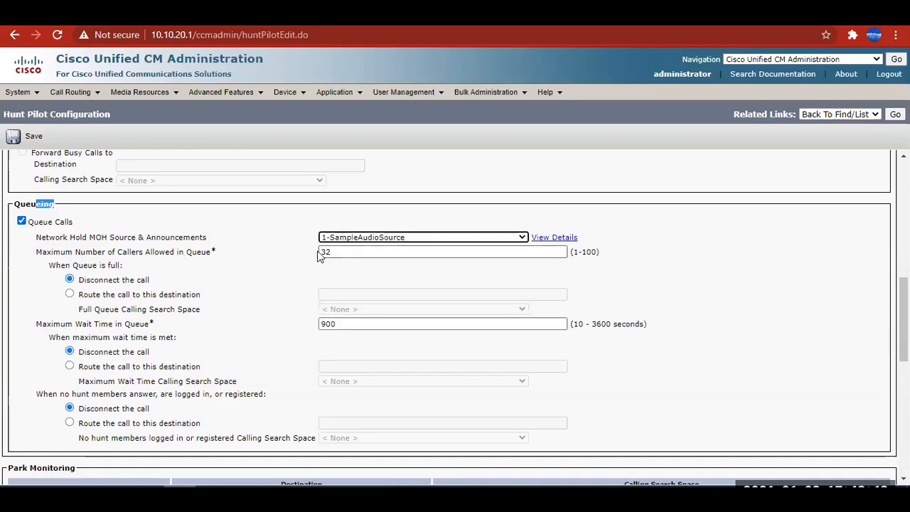
scroll(324, 256, up, 5)
scroll(380, 341, down, 5)
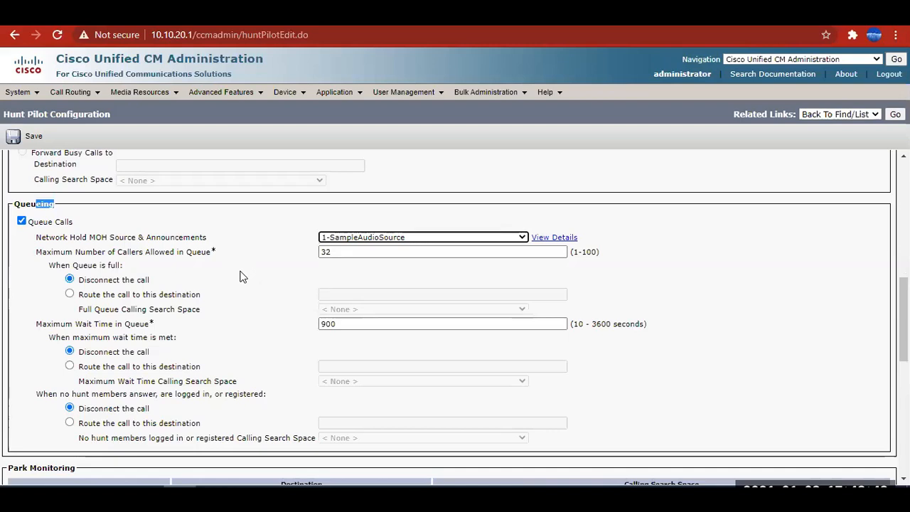
click(254, 252)
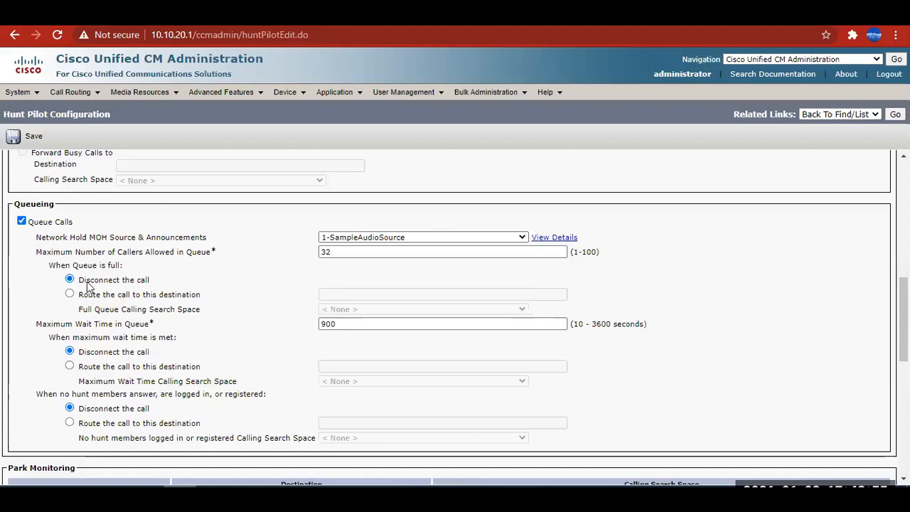
Review the queue-full, maximum-wait and no-answer options, turn off Queue Calls, and save the hunt pilot.
drag(87, 280, 150, 281)
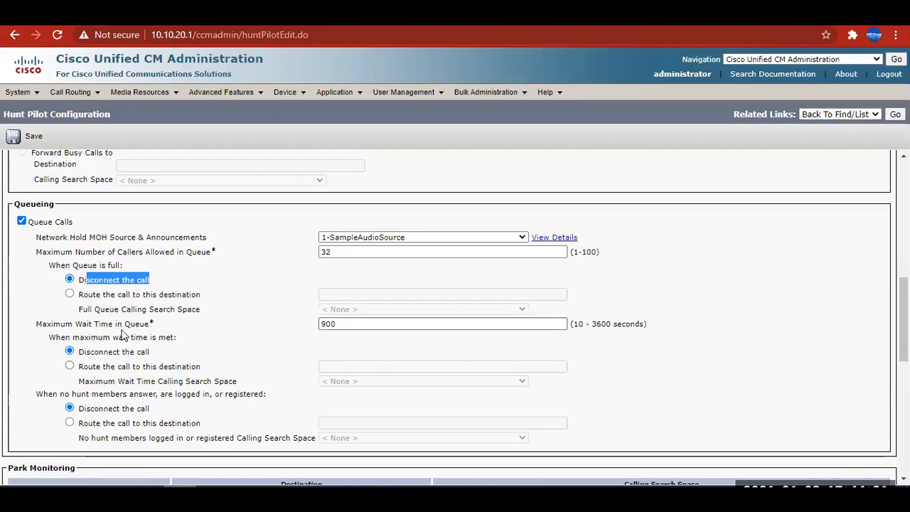
scroll(192, 334, down, 2)
scroll(139, 288, up, 1)
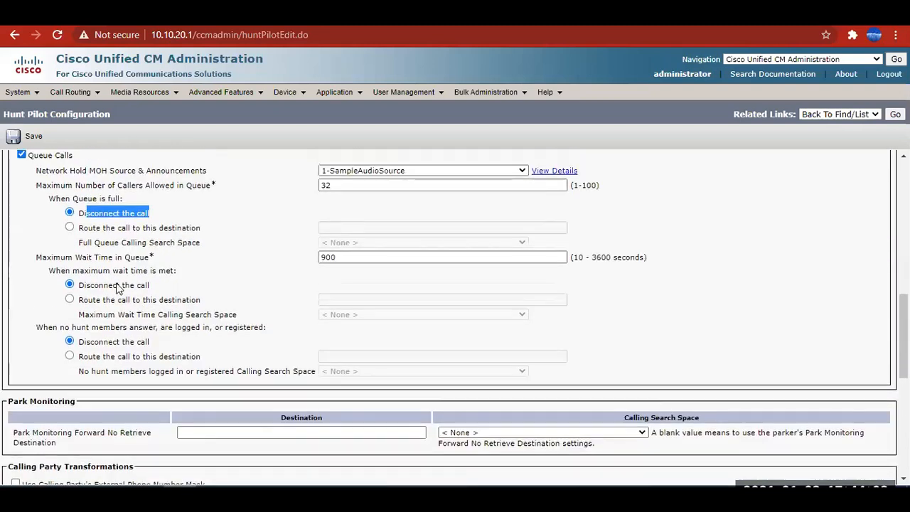
scroll(159, 283, down, 1)
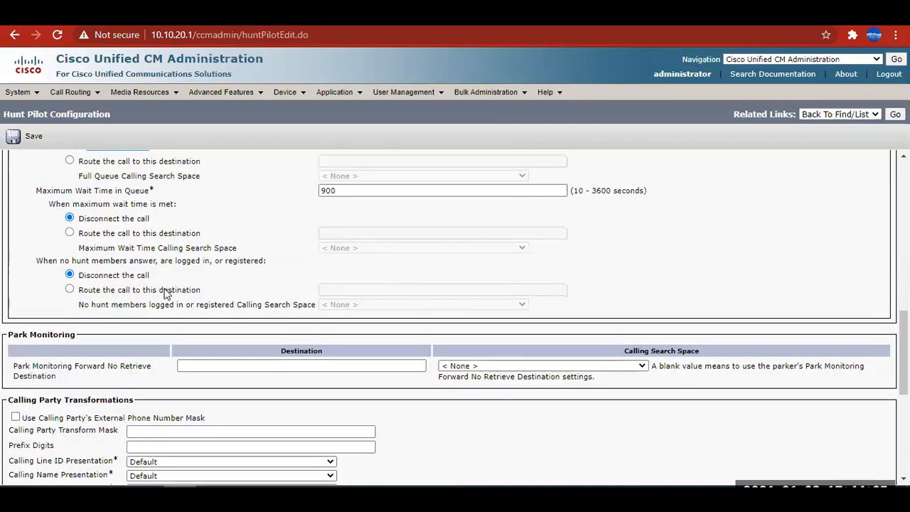
scroll(163, 291, up, 2)
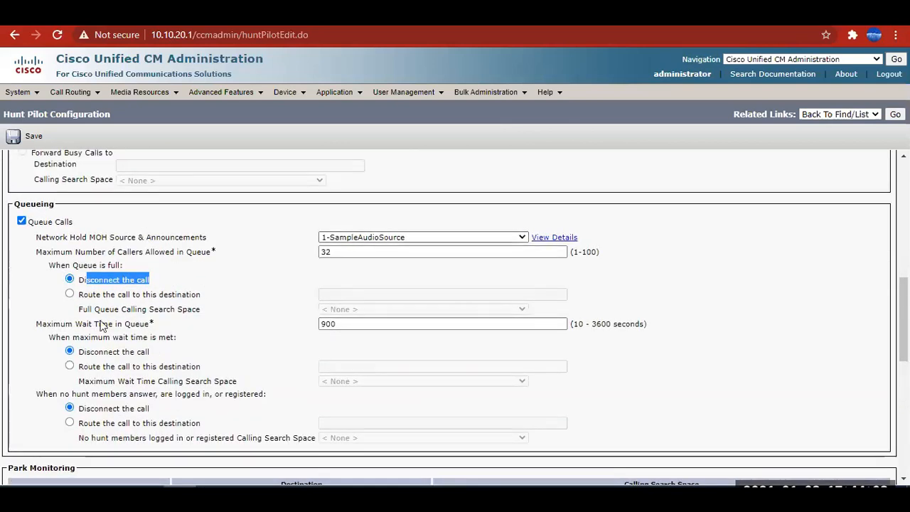
click(22, 221)
scroll(189, 263, down, 7)
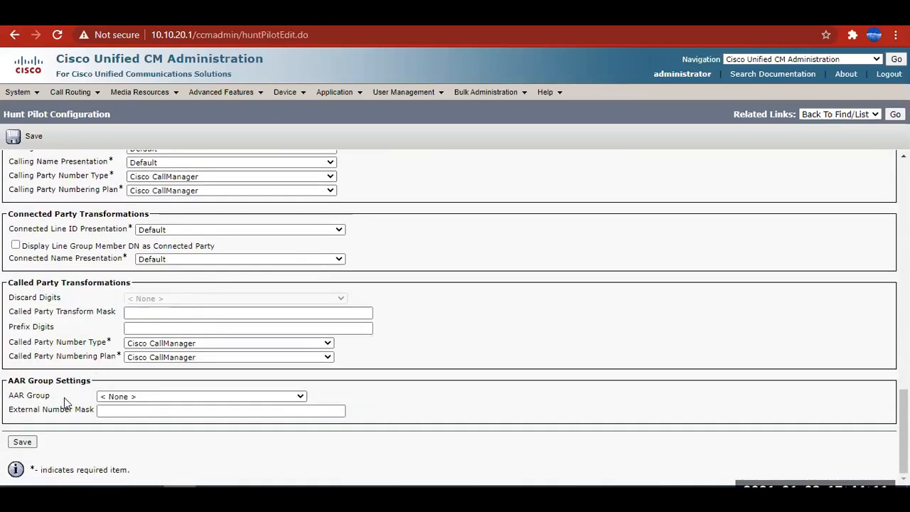
click(21, 443)
scroll(545, 314, up, 10)
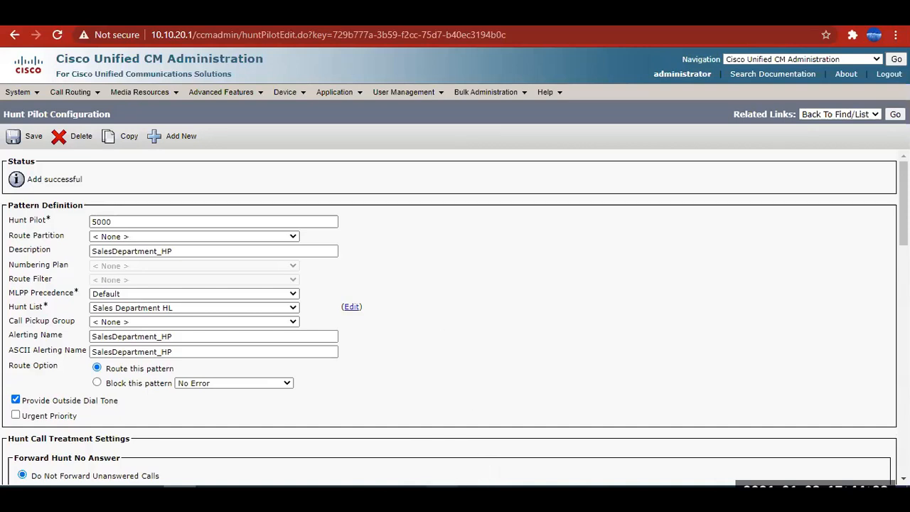
Check the signed-in accounts in the local and remote desktop Jabber clients, and place both windows side by side.
click(209, 66)
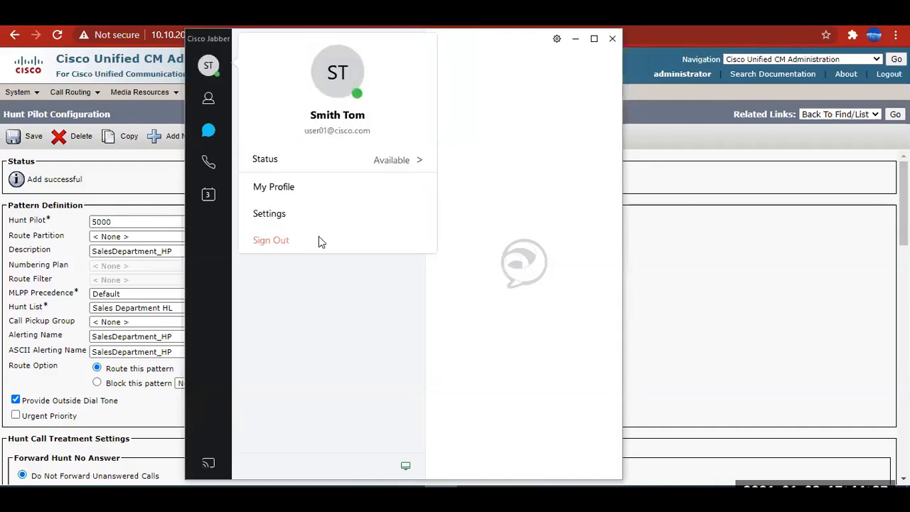
click(474, 492)
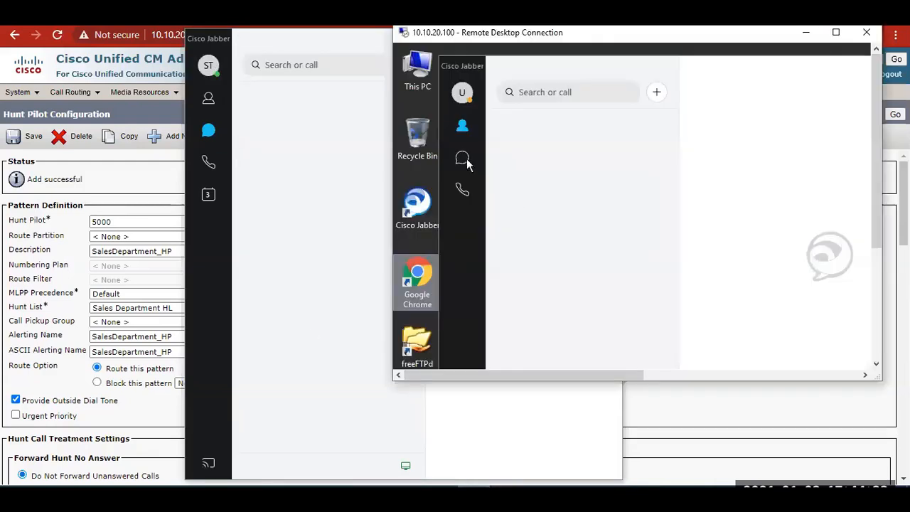
click(465, 95)
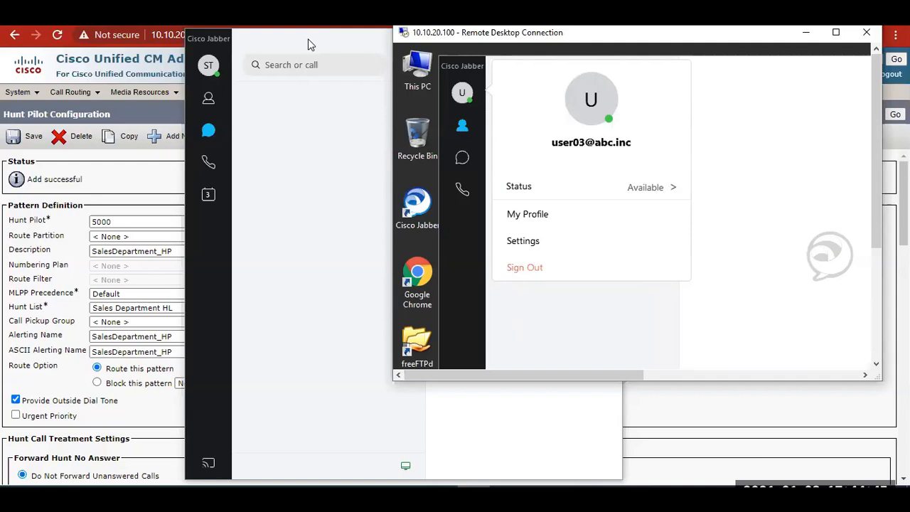
drag(308, 39, 109, 25)
drag(538, 37, 582, 34)
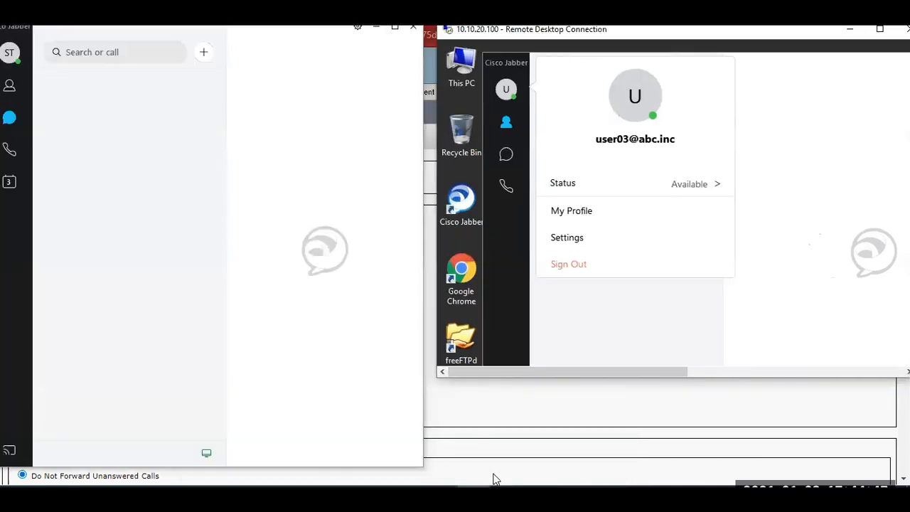
Bring up the Cisco IP Communicator for extension 9000, arrange it with the Jabber windows, and close the remote Jabber account menu.
click(504, 491)
drag(738, 72, 393, 84)
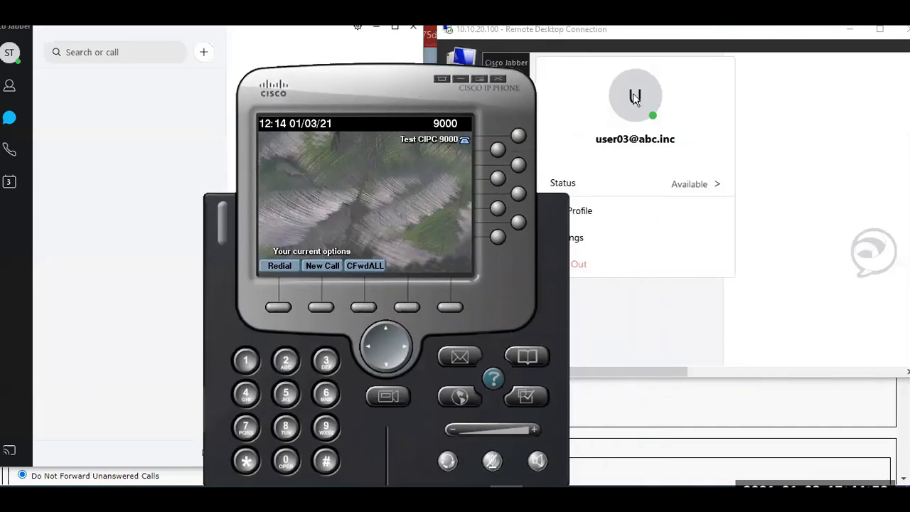
drag(376, 91, 369, 80)
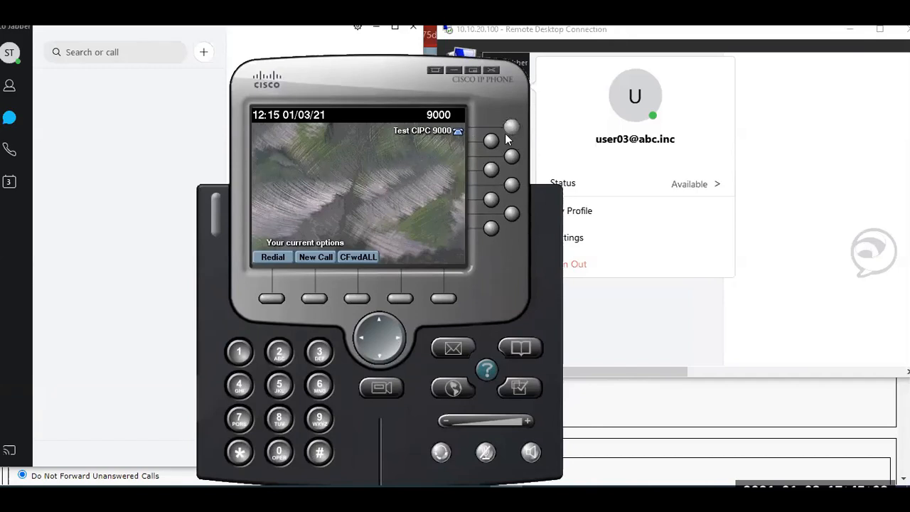
click(142, 32)
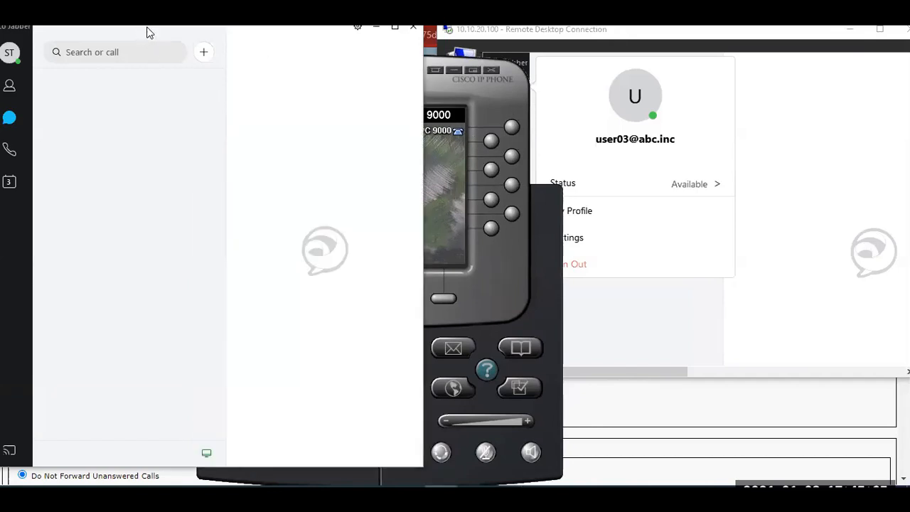
drag(149, 32, 184, 33)
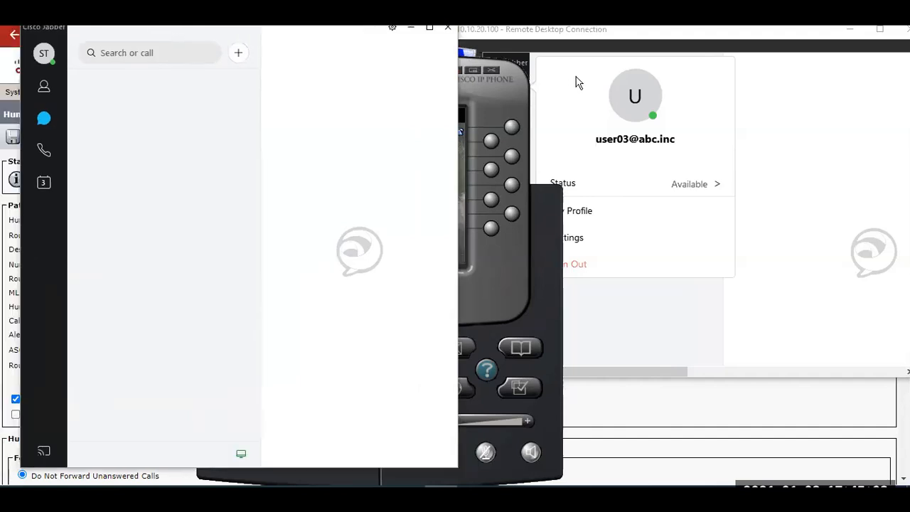
click(744, 64)
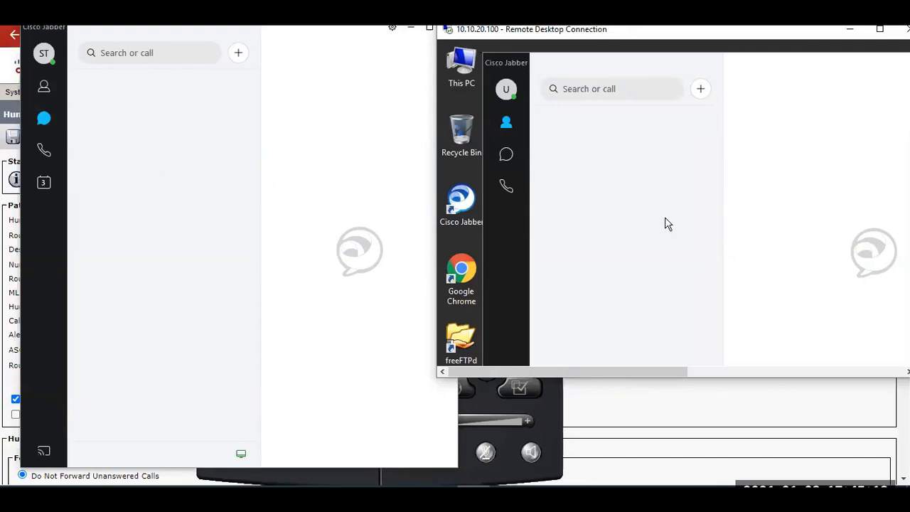
Bring the IP phone back to the front and call hunt pilot 5000 from extension 9000.
click(506, 496)
drag(341, 112, 354, 72)
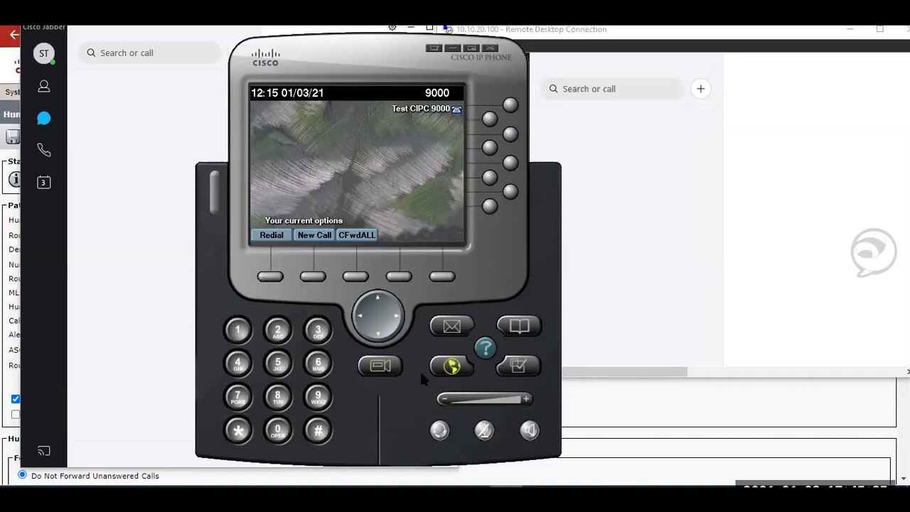
click(278, 363)
click(277, 431)
click(277, 431)
click(278, 431)
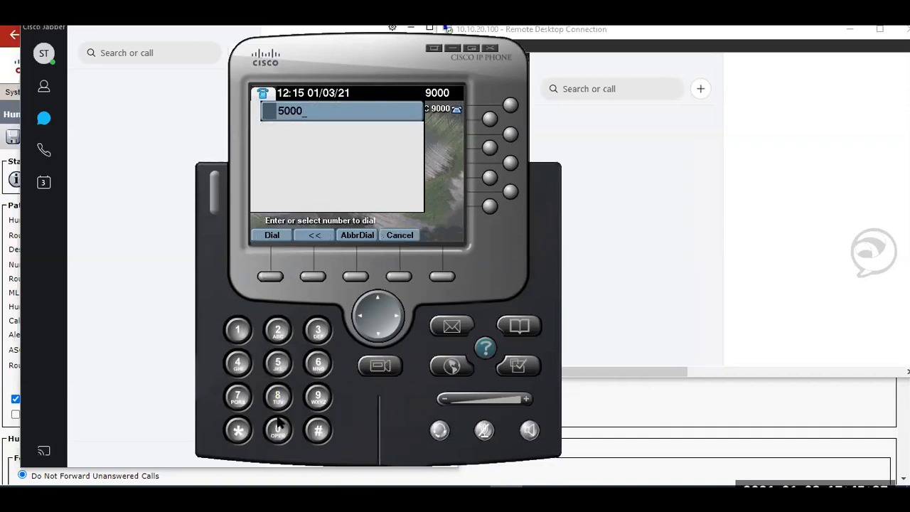
click(265, 279)
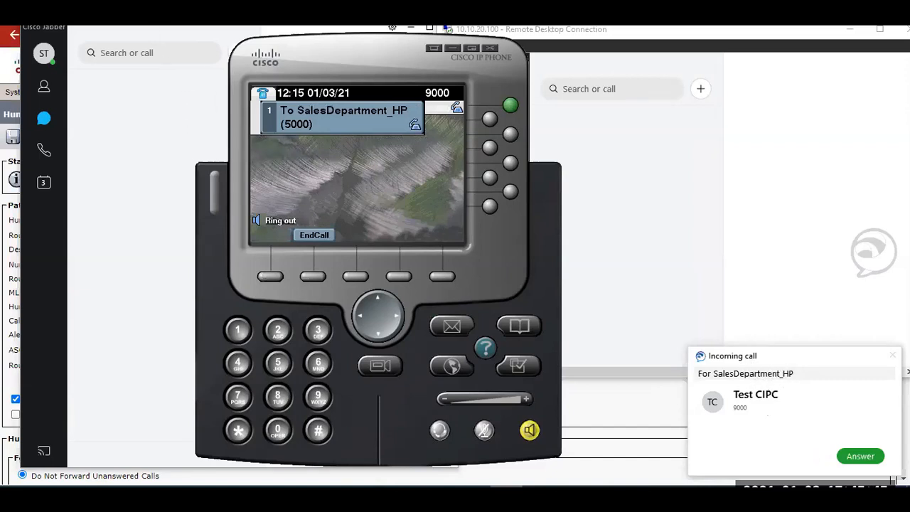
Answer the incoming SalesDepartment_HP call in the local Jabber client and check which account took it.
click(155, 18)
click(861, 453)
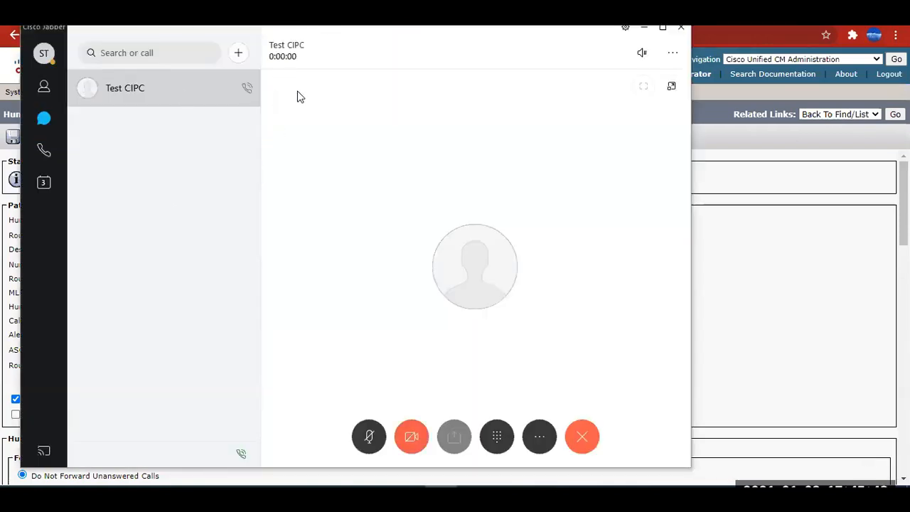
click(44, 55)
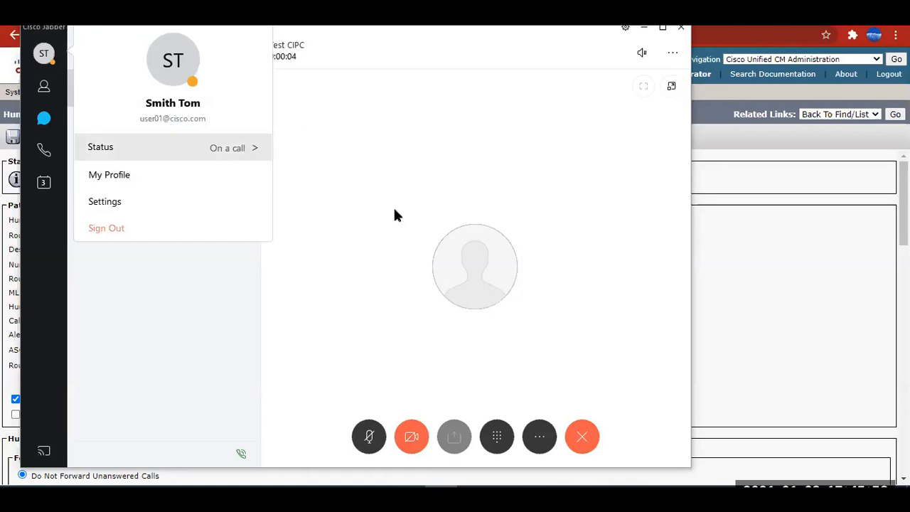
click(297, 128)
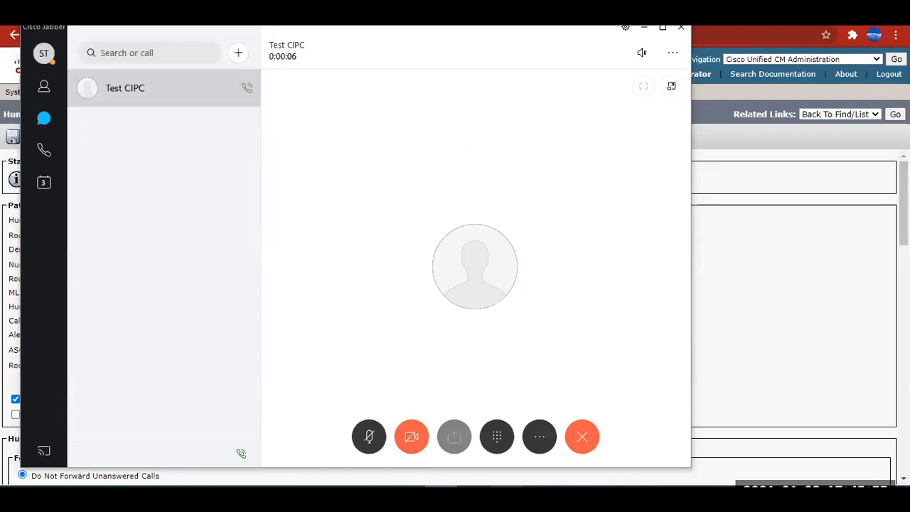
Move the IP phone beside the local Jabber window and end the test call from it.
click(507, 497)
drag(366, 49, 620, 34)
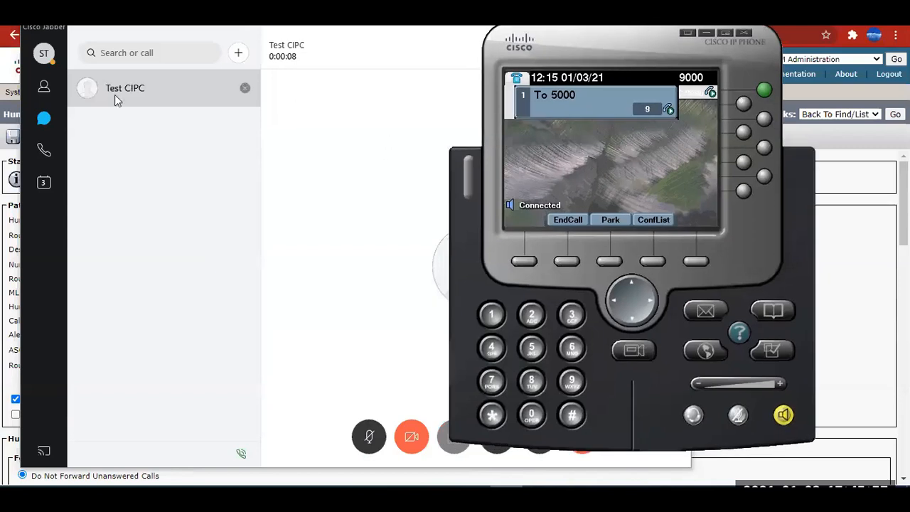
click(565, 260)
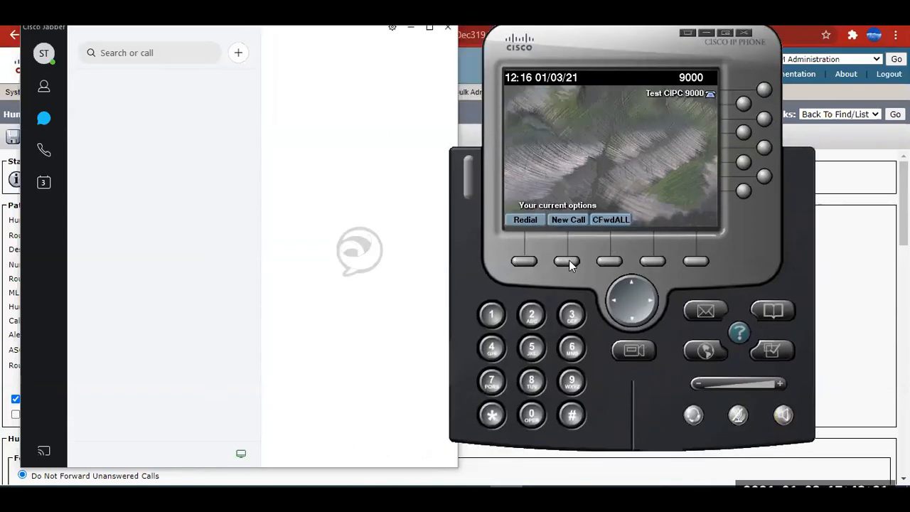
Position the remote desktop window beside the local Jabber so the lower corner of its desktop, where incoming calls appear, is in view.
click(532, 349)
double_click(532, 416)
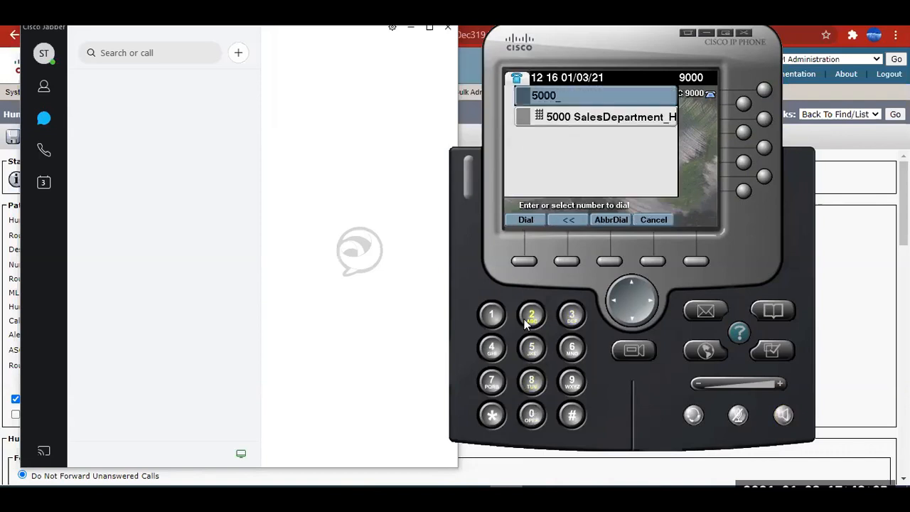
click(474, 497)
drag(570, 368, 740, 378)
drag(678, 31, 600, 31)
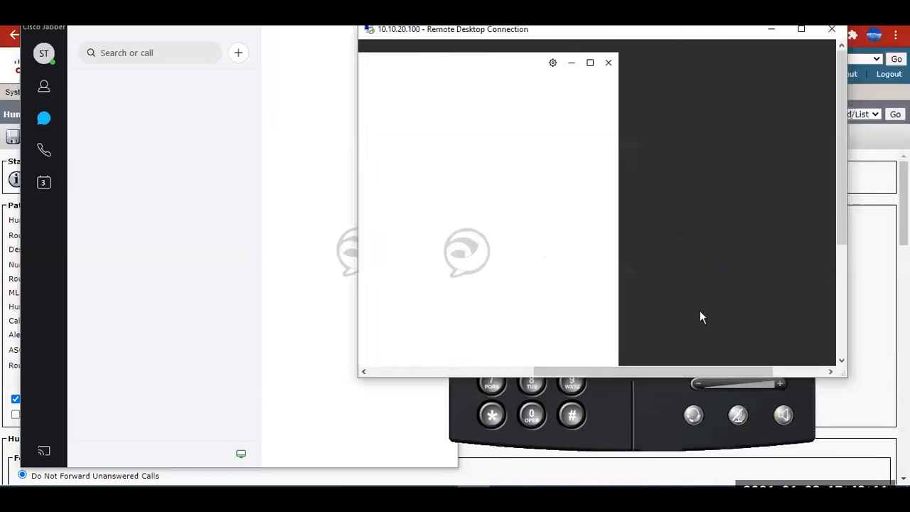
drag(839, 236, 840, 327)
drag(753, 371, 814, 370)
click(804, 344)
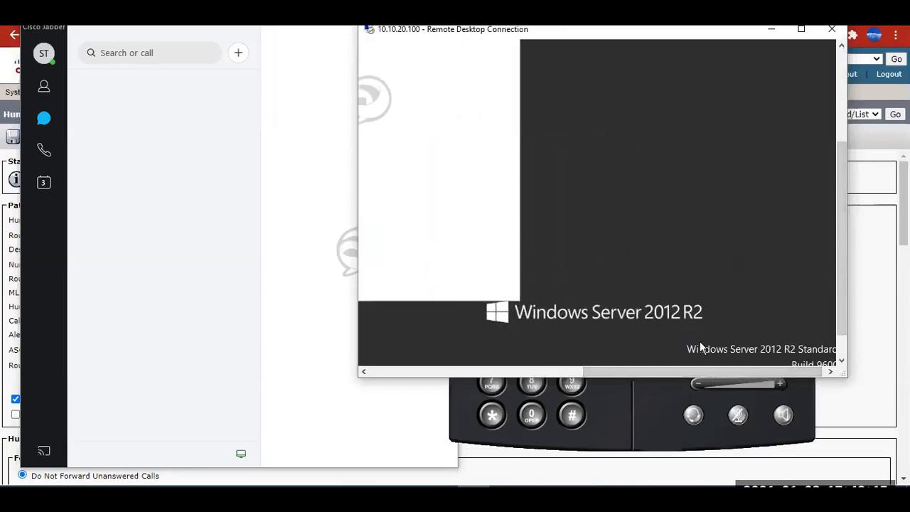
drag(676, 369, 645, 370)
click(606, 413)
Call hunt pilot 5000 again from the IP phone and minimize the phone window.
click(531, 348)
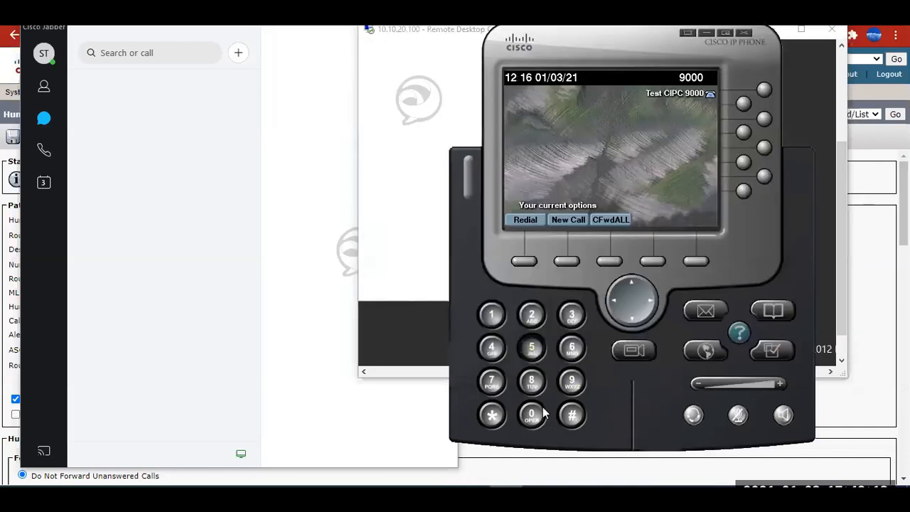
click(532, 416)
click(532, 415)
click(532, 415)
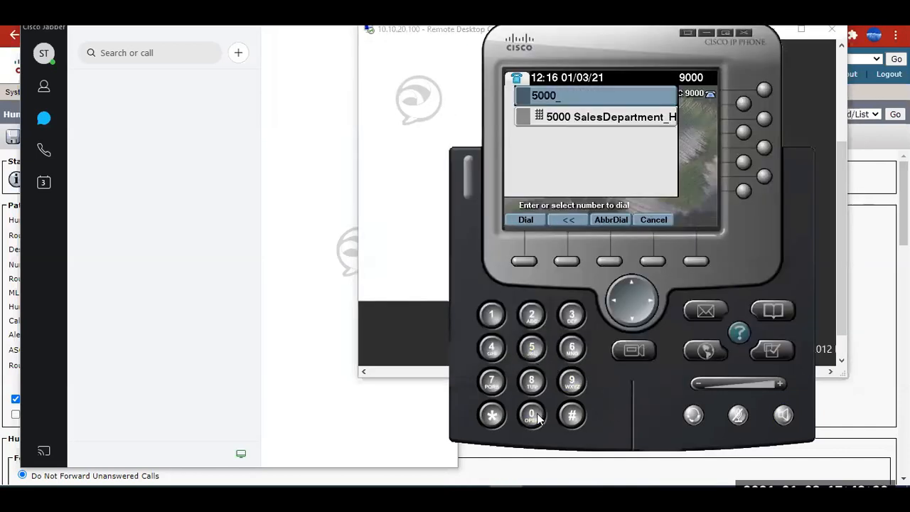
click(525, 262)
click(525, 261)
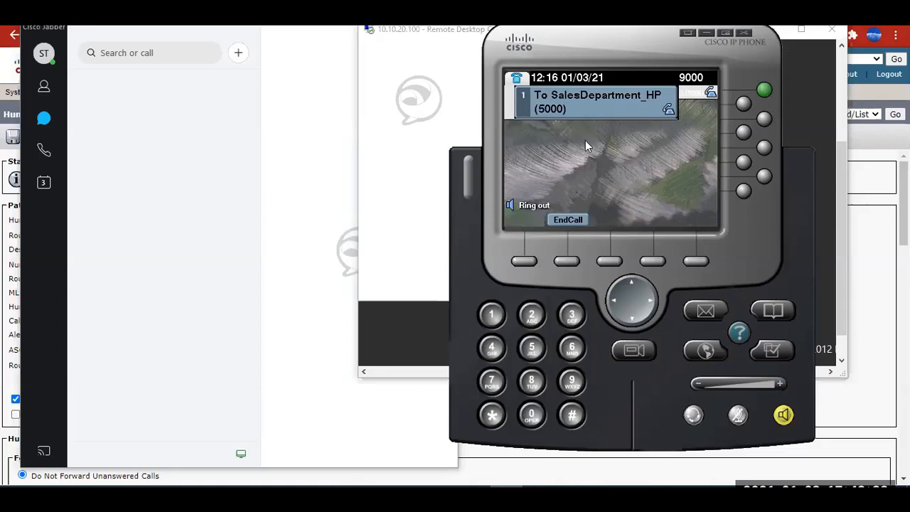
click(708, 32)
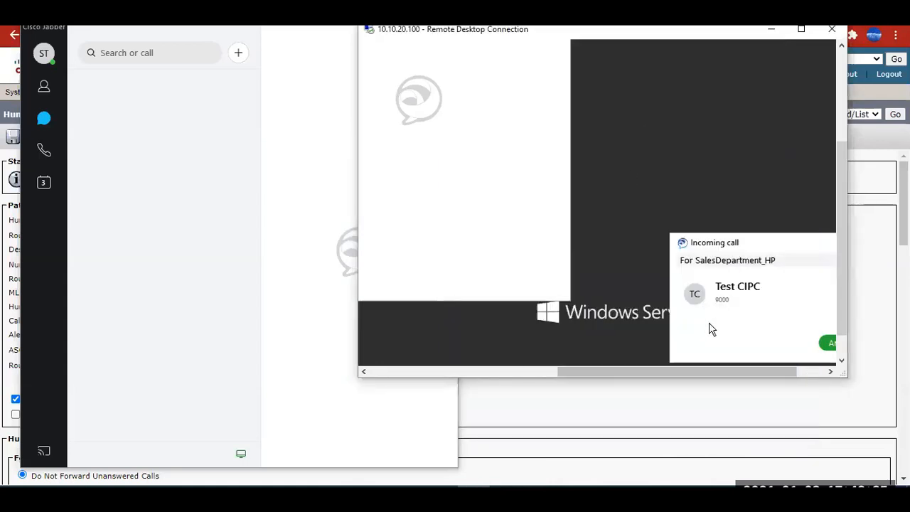
Inspect the incoming SalesDepartment_HP call and signed-in account on the remote Jabber, and switch to the line group extensions in the Excel diagram.
drag(626, 370, 695, 368)
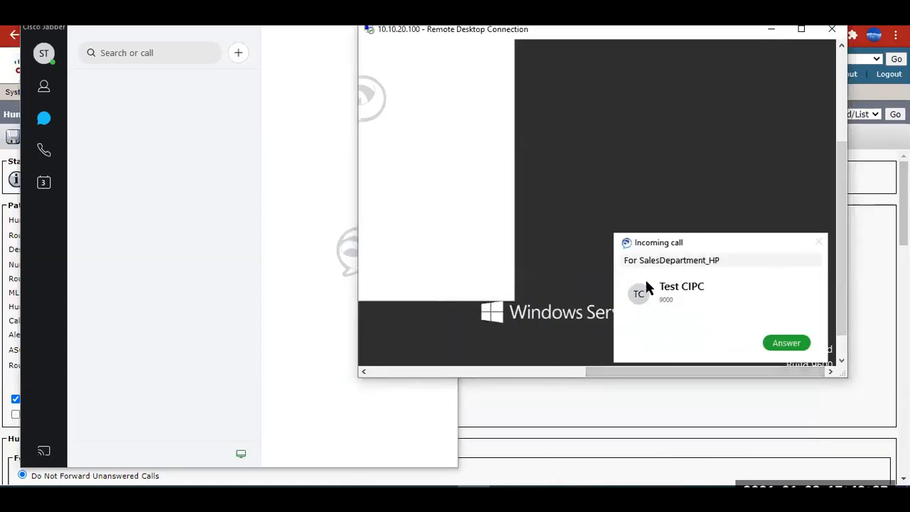
drag(840, 212, 841, 86)
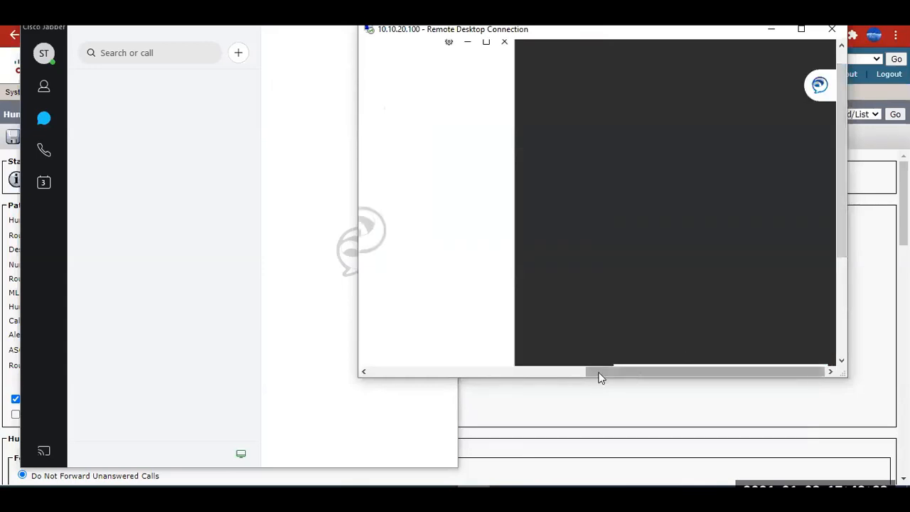
drag(600, 374, 448, 364)
click(377, 68)
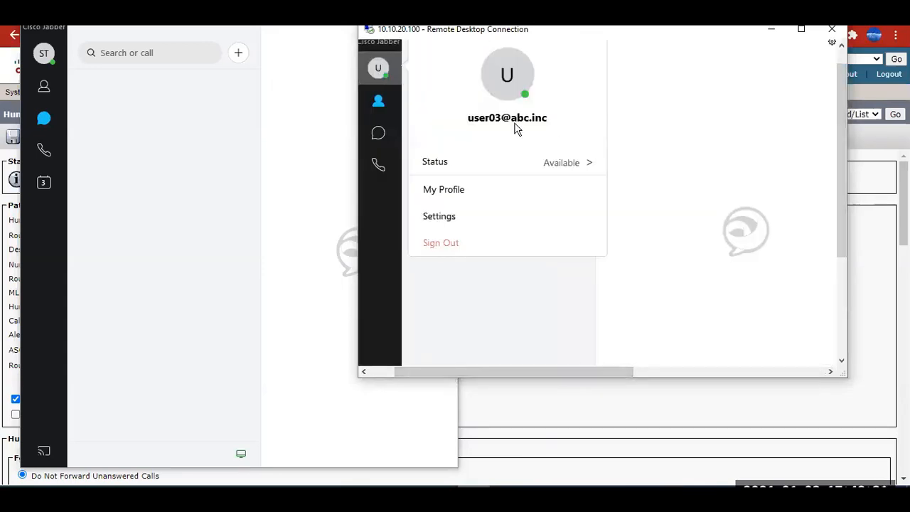
click(383, 68)
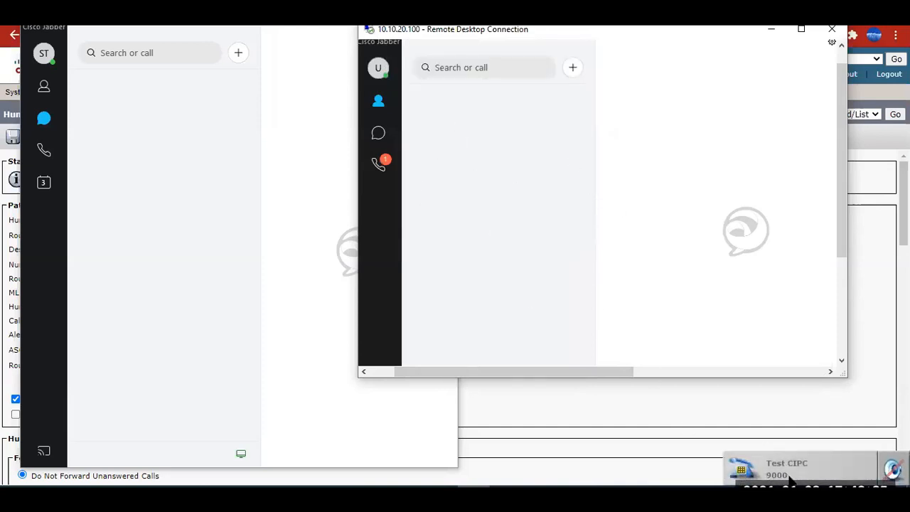
click(506, 497)
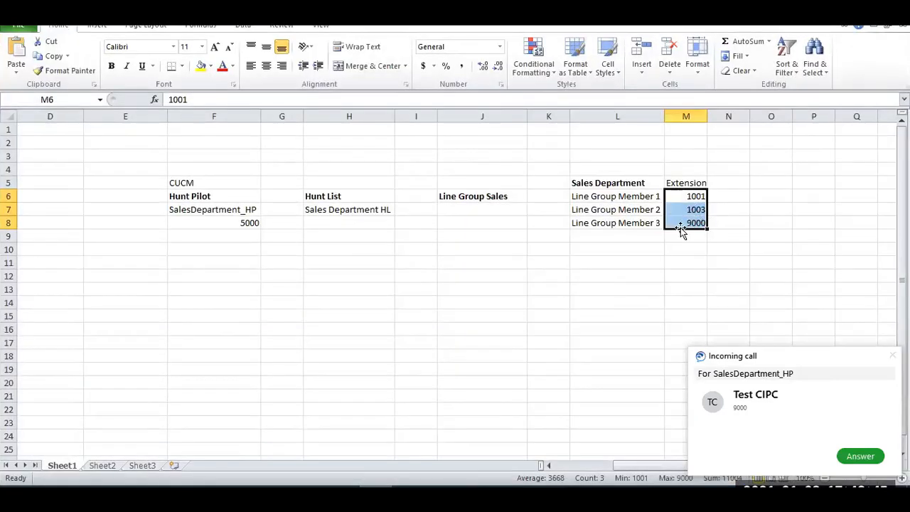
Bring up the IP phone and the local Jabber window, and end the SalesDepartment_HP test call from the IP phone.
click(506, 496)
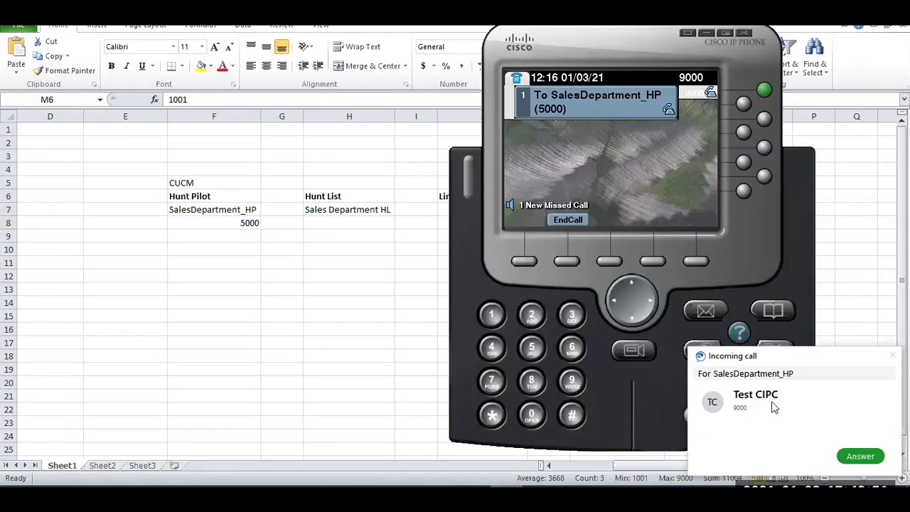
click(446, 496)
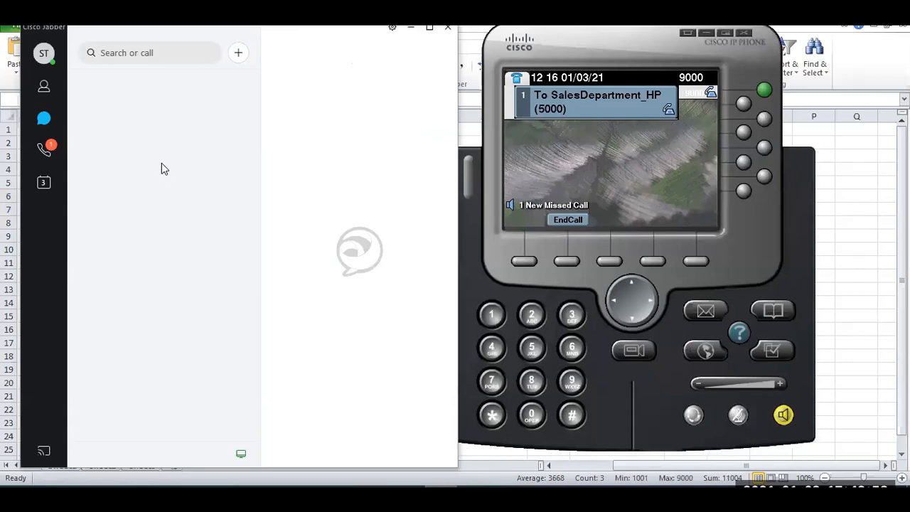
click(566, 261)
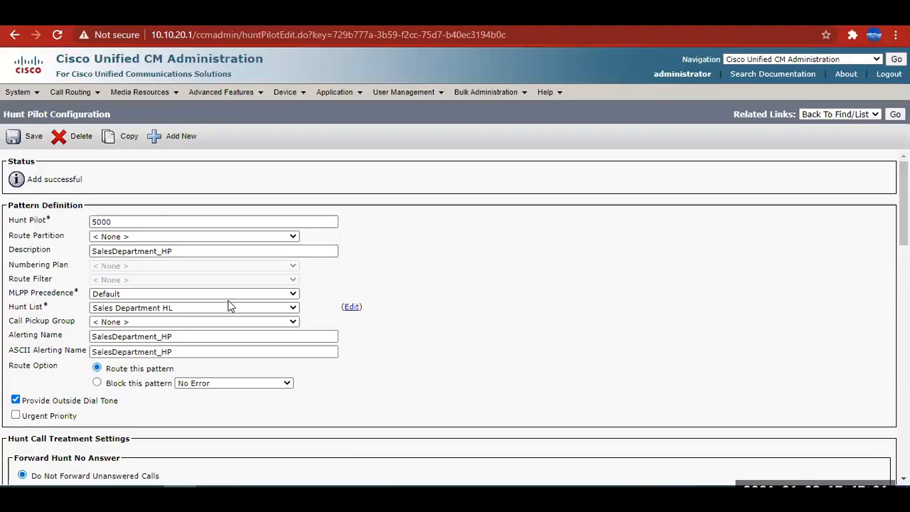
Open the Sales Department HL hunt list from the hunt pilot and review Line Group Sales' members, distribution algorithm and hunt options.
click(351, 310)
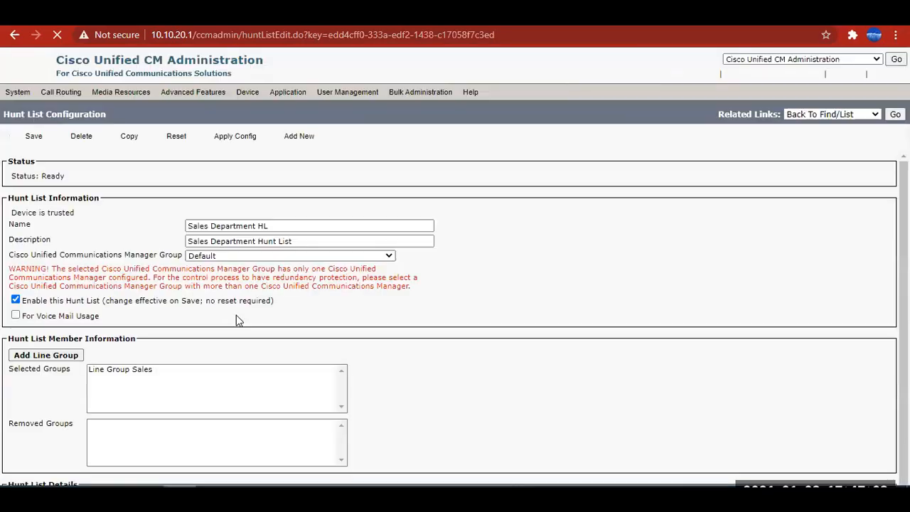
scroll(159, 319, down, 3)
click(42, 371)
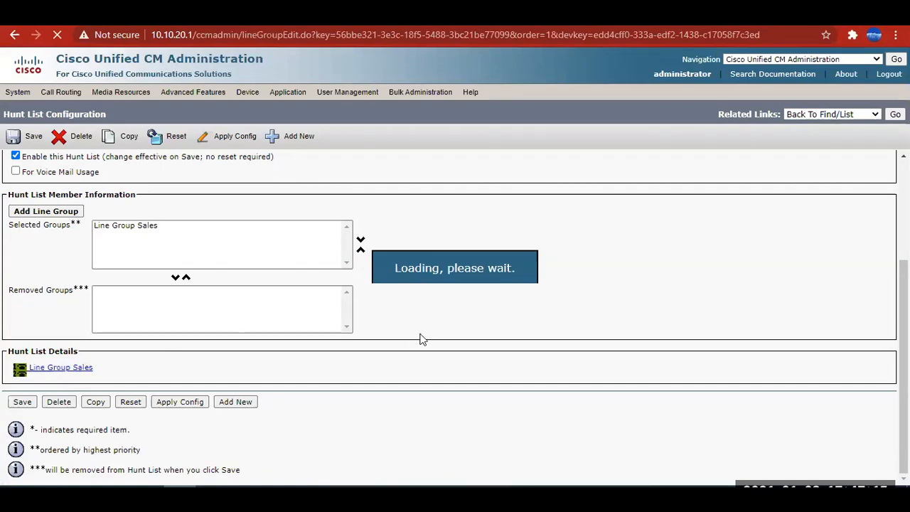
scroll(304, 329, down, 2)
scroll(305, 329, down, 3)
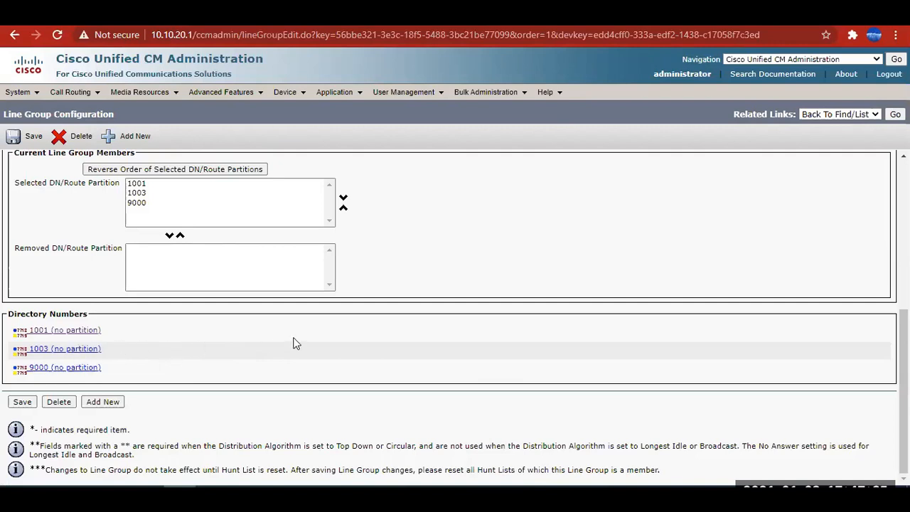
scroll(295, 344, up, 5)
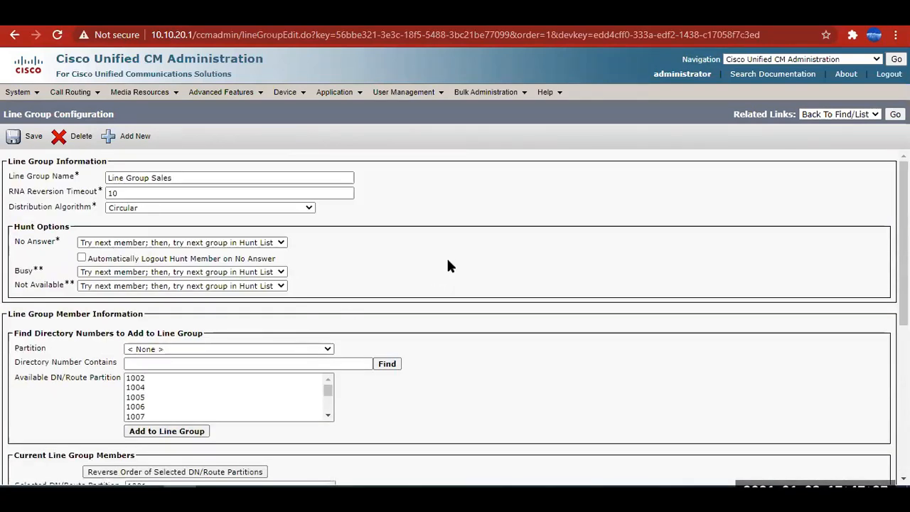
click(94, 91)
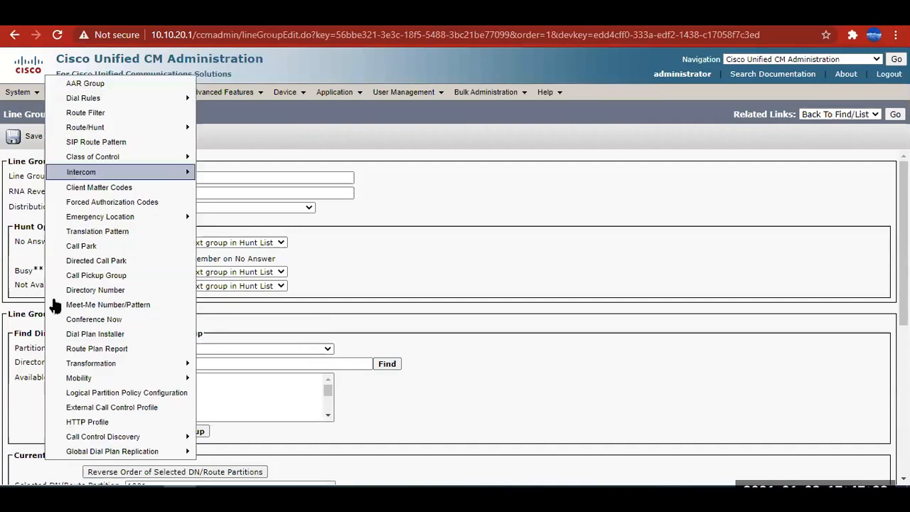
mouse_move(71, 94)
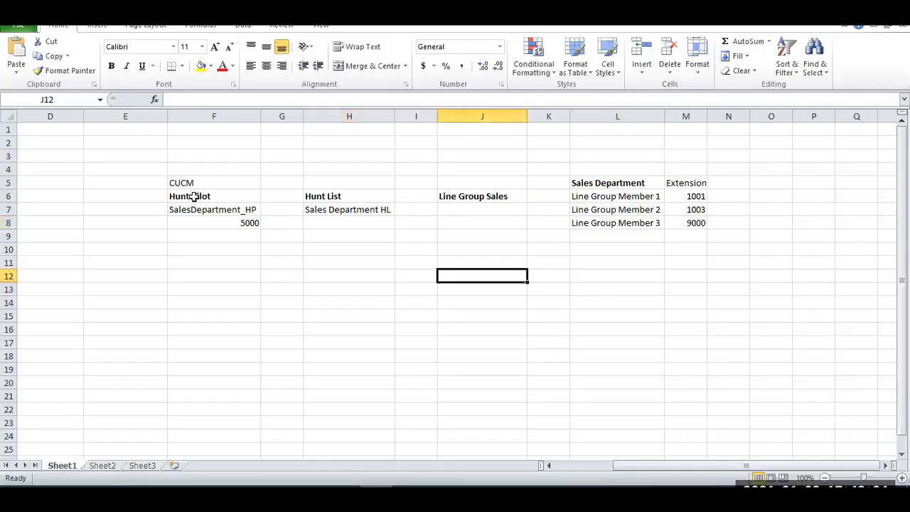
Point out hunt pilot number 5000 and the three line group member extensions in the Excel diagram.
click(240, 221)
drag(693, 197, 694, 224)
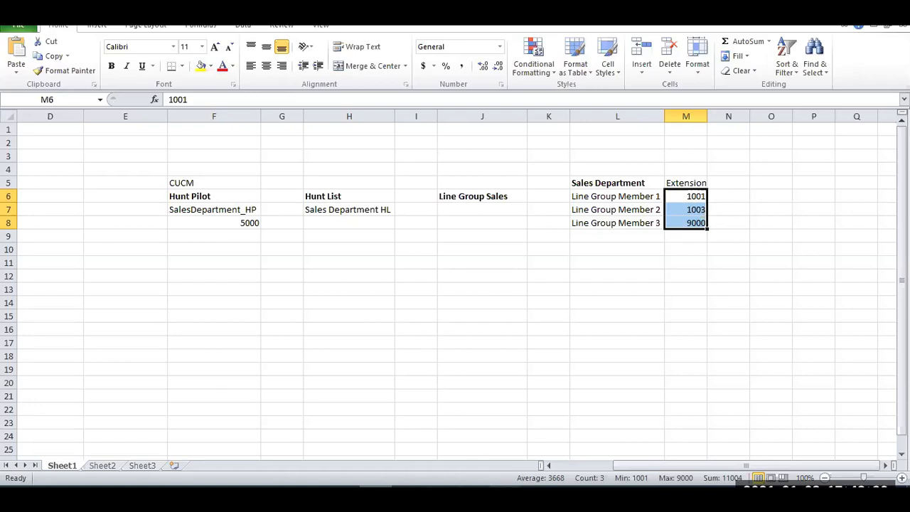
Place a test call to voicemail number 5600 from the IP phone and end it once connected.
click(526, 499)
click(533, 359)
click(572, 348)
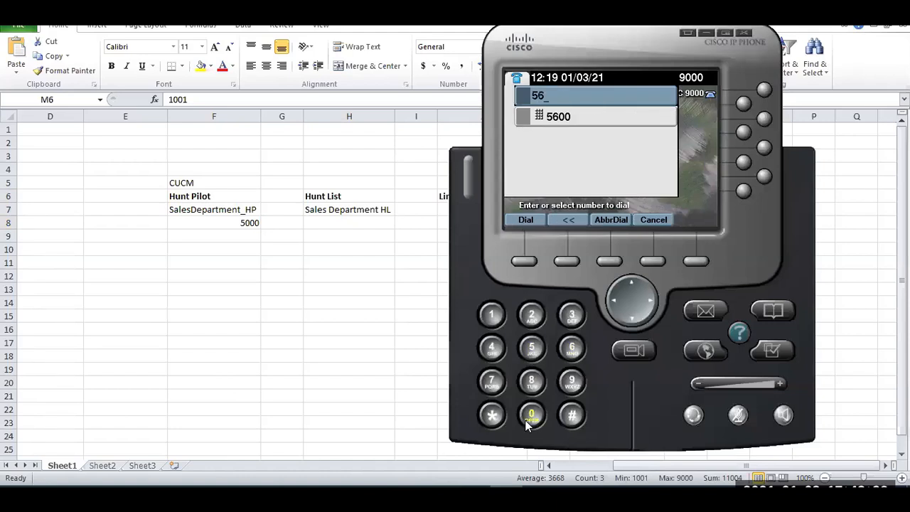
click(525, 263)
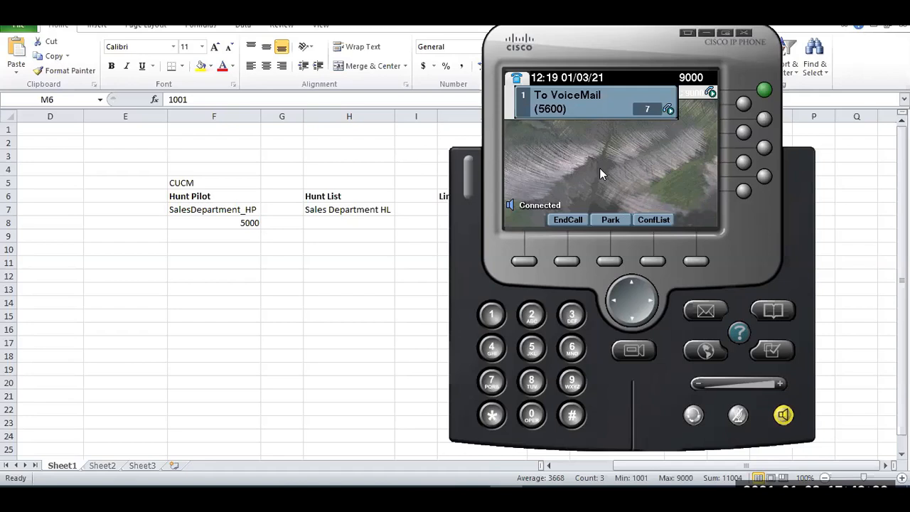
click(566, 261)
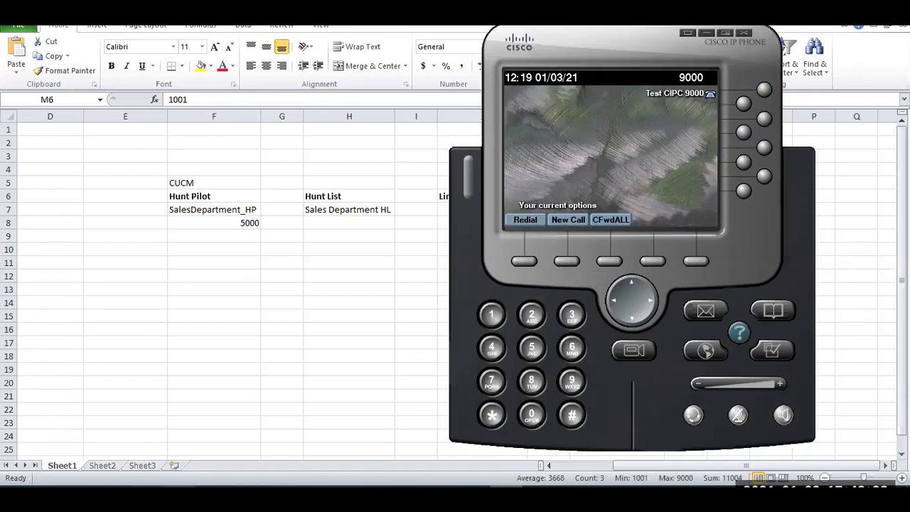
Switch to Cisco Unified CM Administration in the browser and open the hunt pilot search page.
click(182, 495)
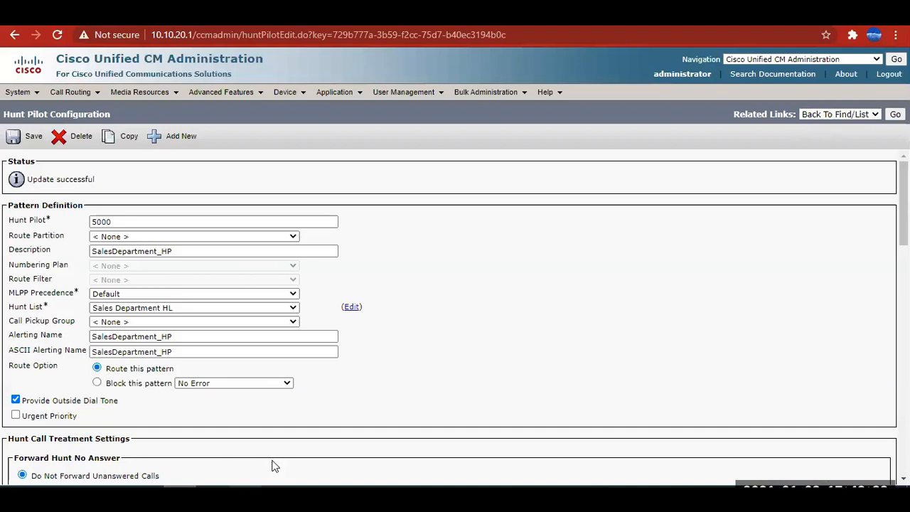
click(74, 97)
mouse_move(128, 128)
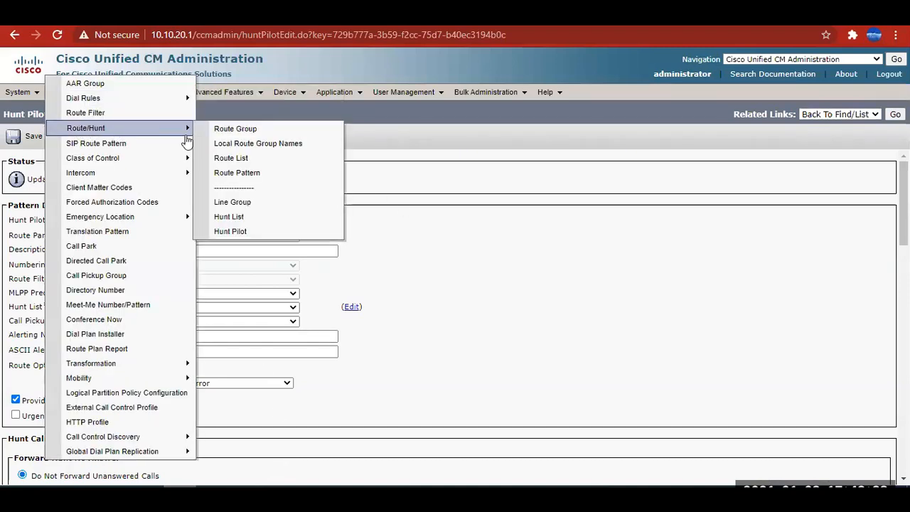
click(241, 232)
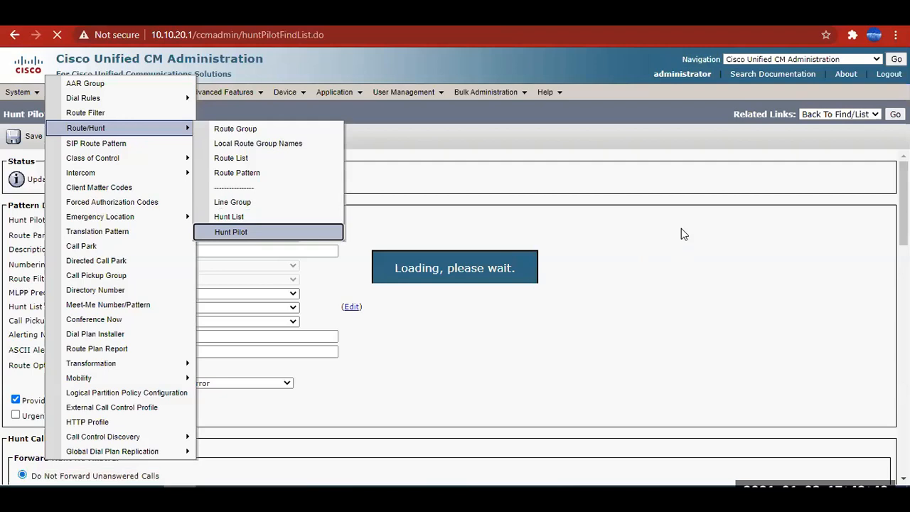